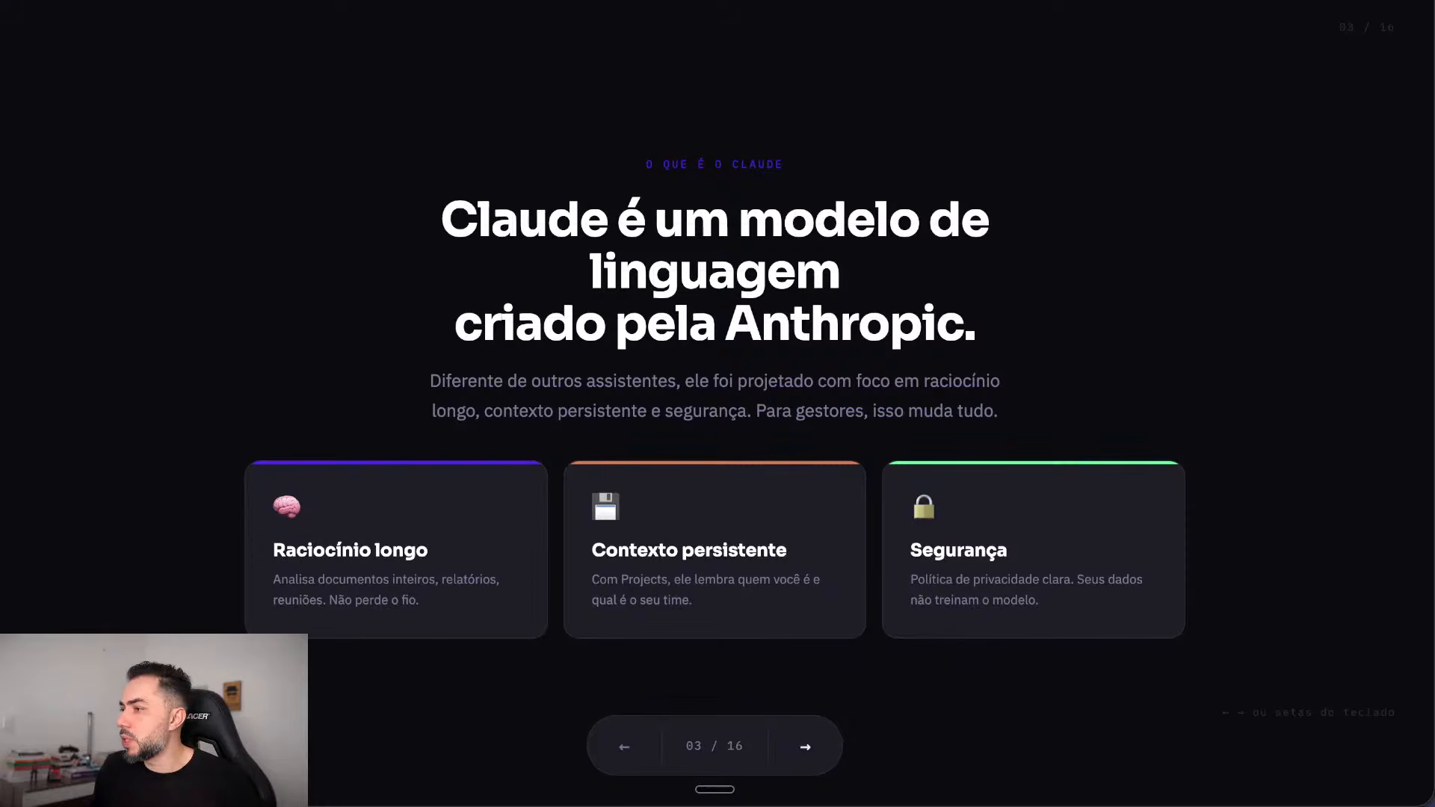
Step: Advance the deck from slide 03/16 to slide 4 on Claude's three modes
{"action": "key", "text": "Right"}
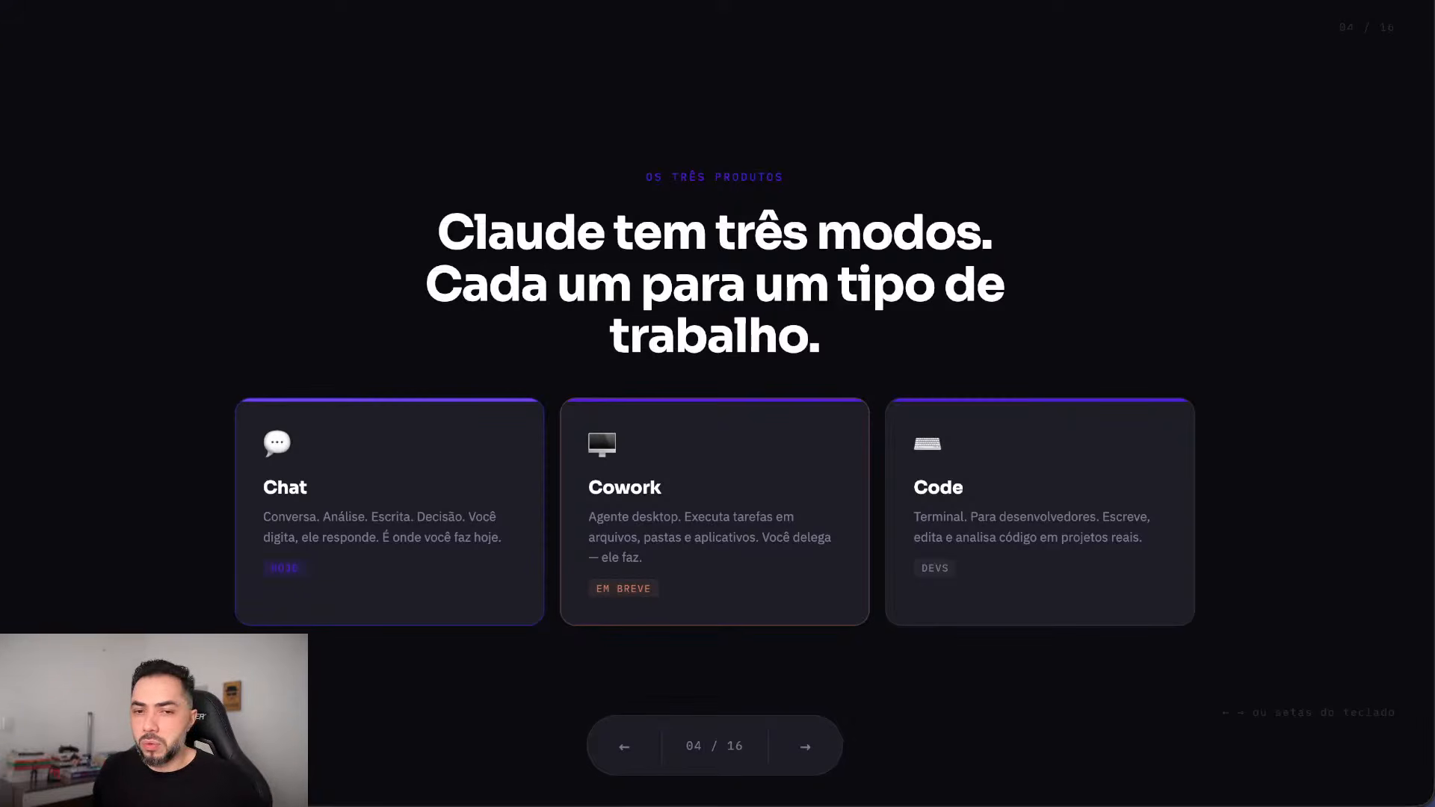
Step: Advance to slide 05/16, comparing the Sonnet and Opus Claude models
{"action": "key", "text": "Right"}
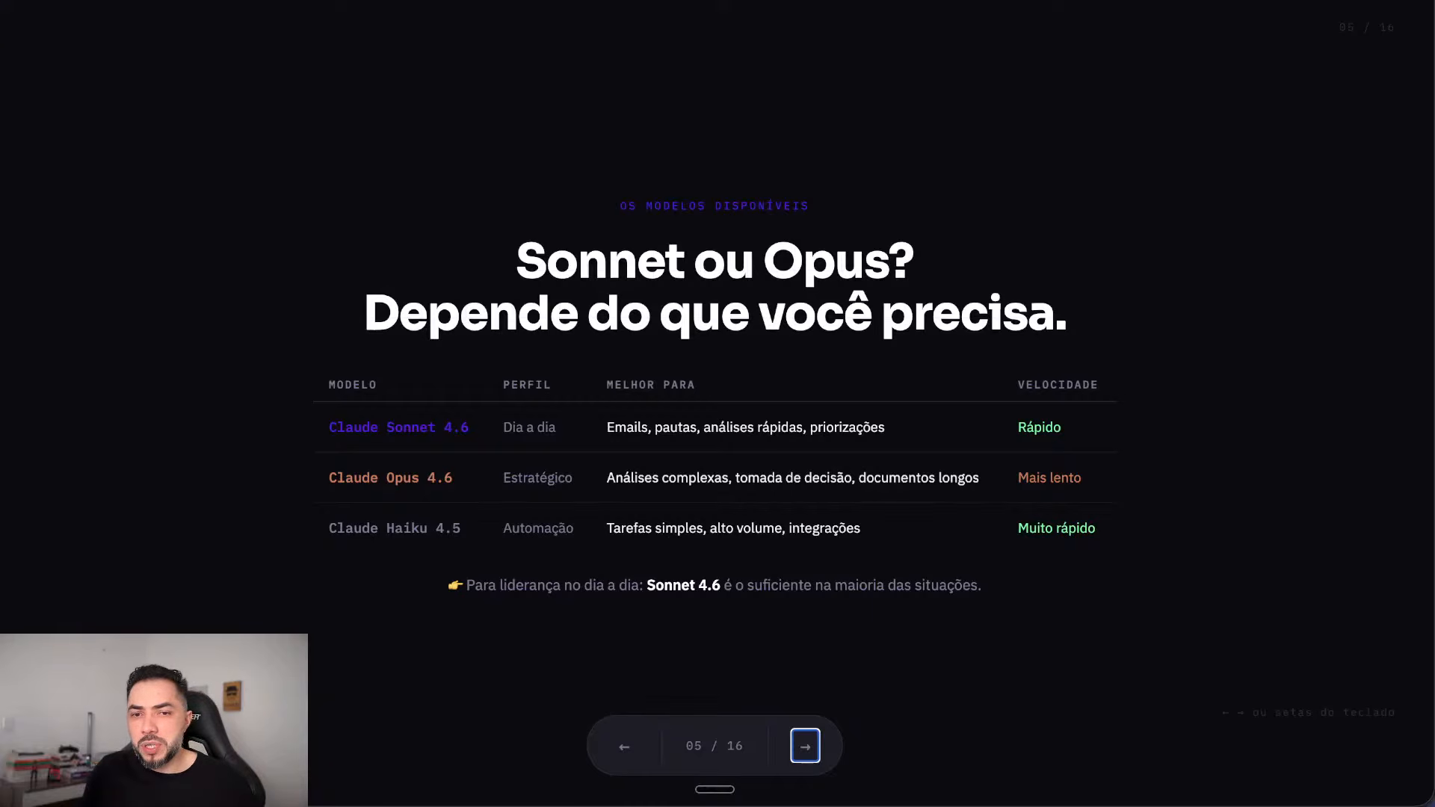
Step: Advance to slide 06/16, 'O que são tokens?', with the tokenized phrase example
{"action": "key", "text": "Right"}
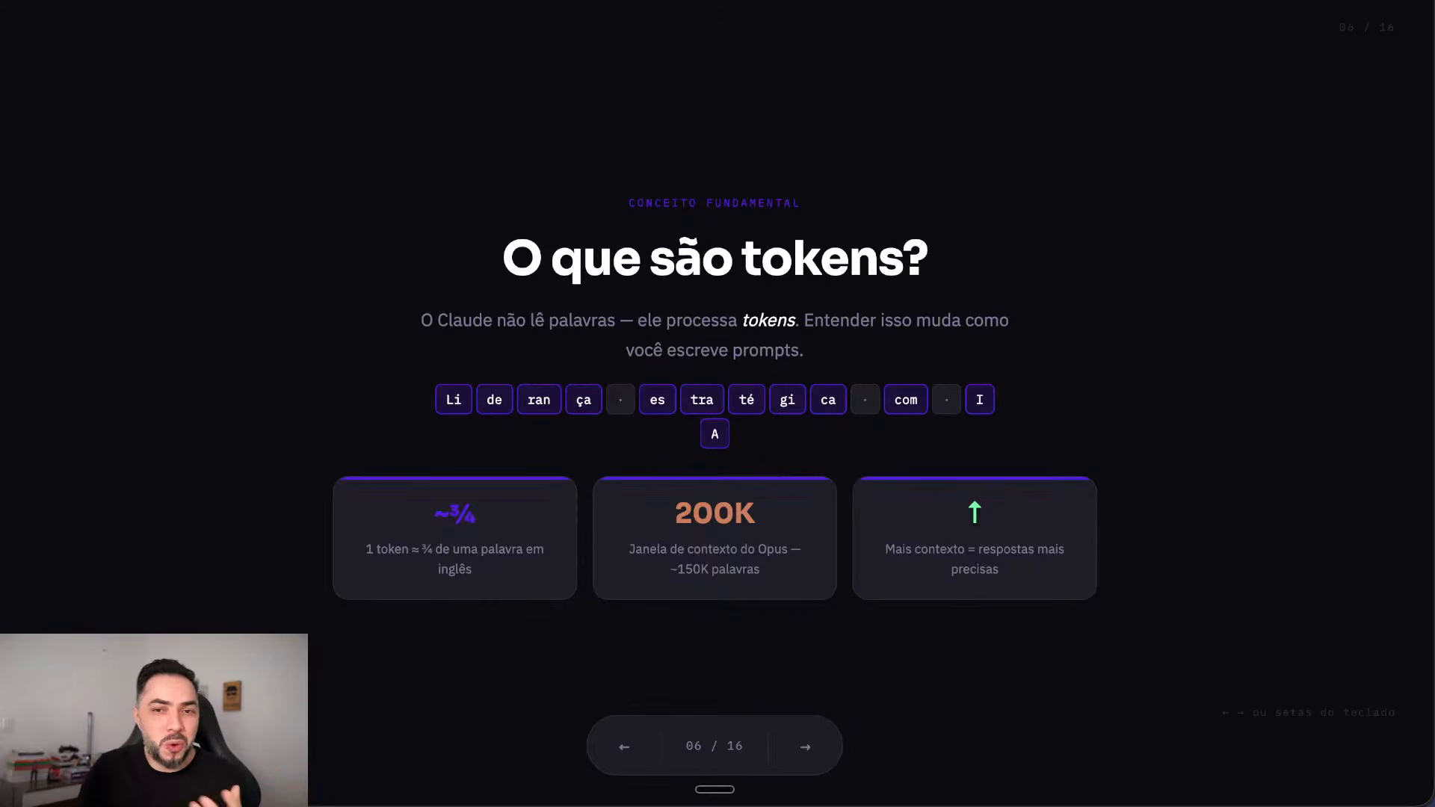
Step: Advance to slide 07/16 about the tabs every leader should know
{"action": "key", "text": "Right"}
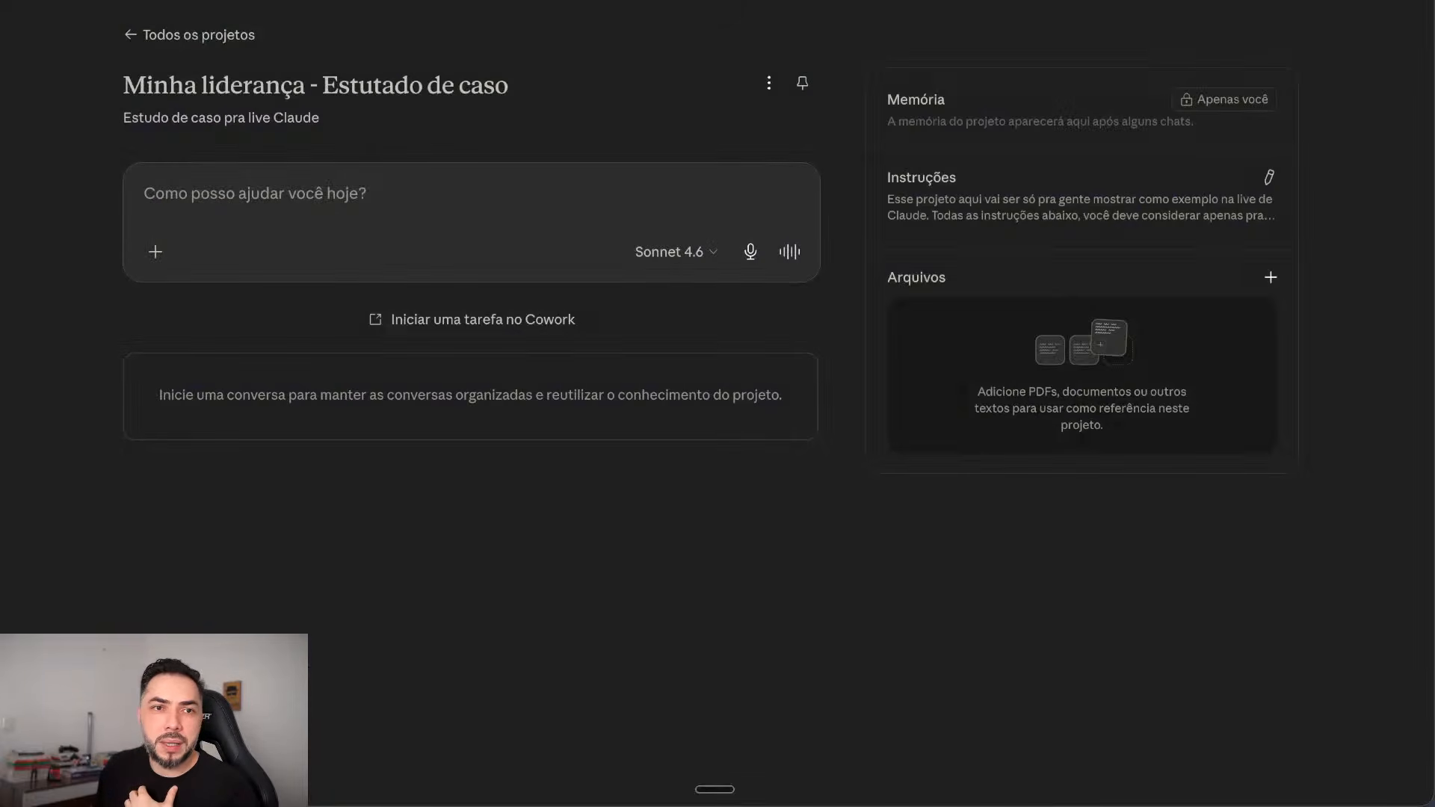
Step: From All projects, create 'Estudo de Caso da Live' with the description 'Estudo de caso'
{"action": "left_click", "coordinate": [198, 35]}
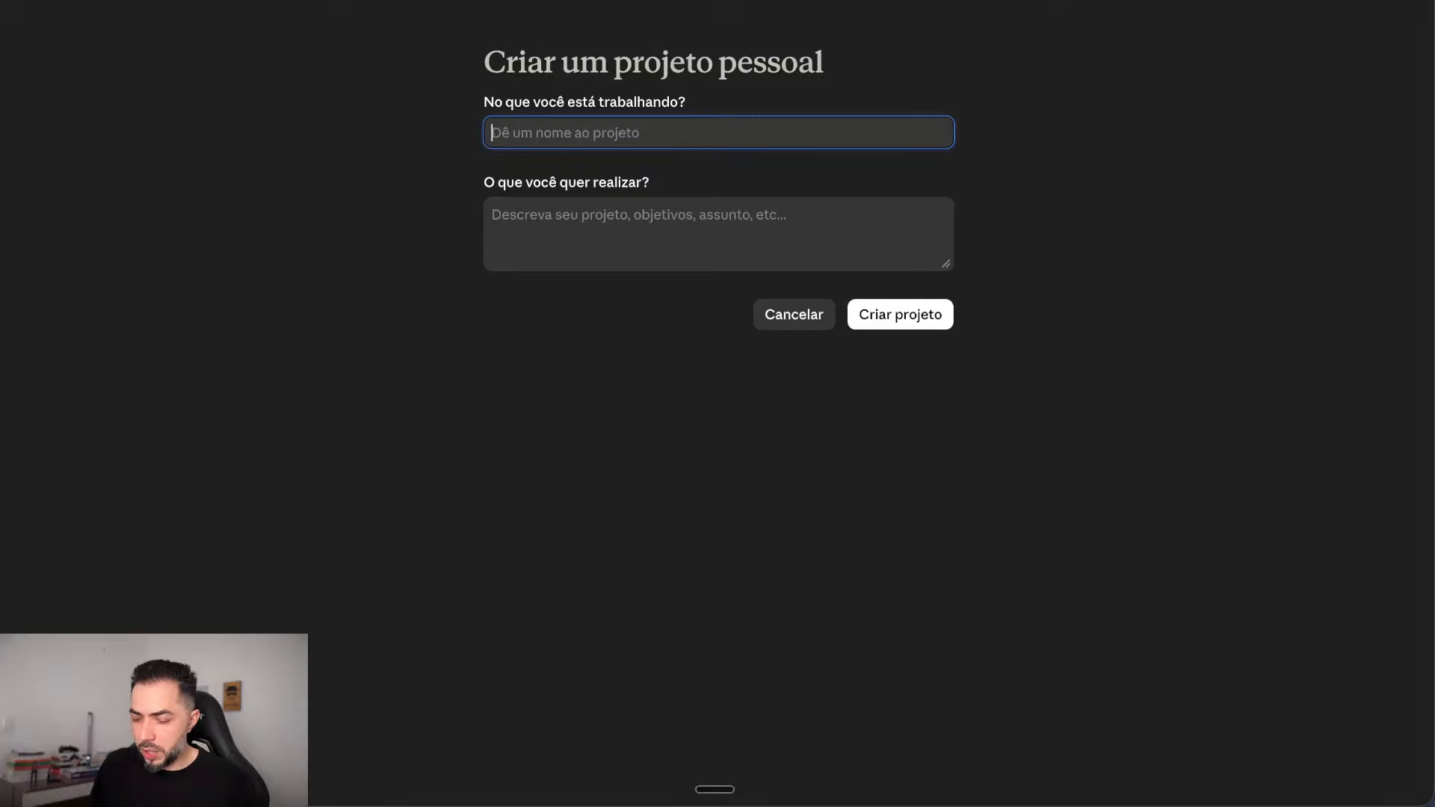
{"action": "type", "text": "E"}
{"action": "key", "text": "BackSpace"}
{"action": "type", "text": "Estudo de c"}
{"action": "key", "text": "BackSpace"}
{"action": "type", "text": "Caso da Live"}
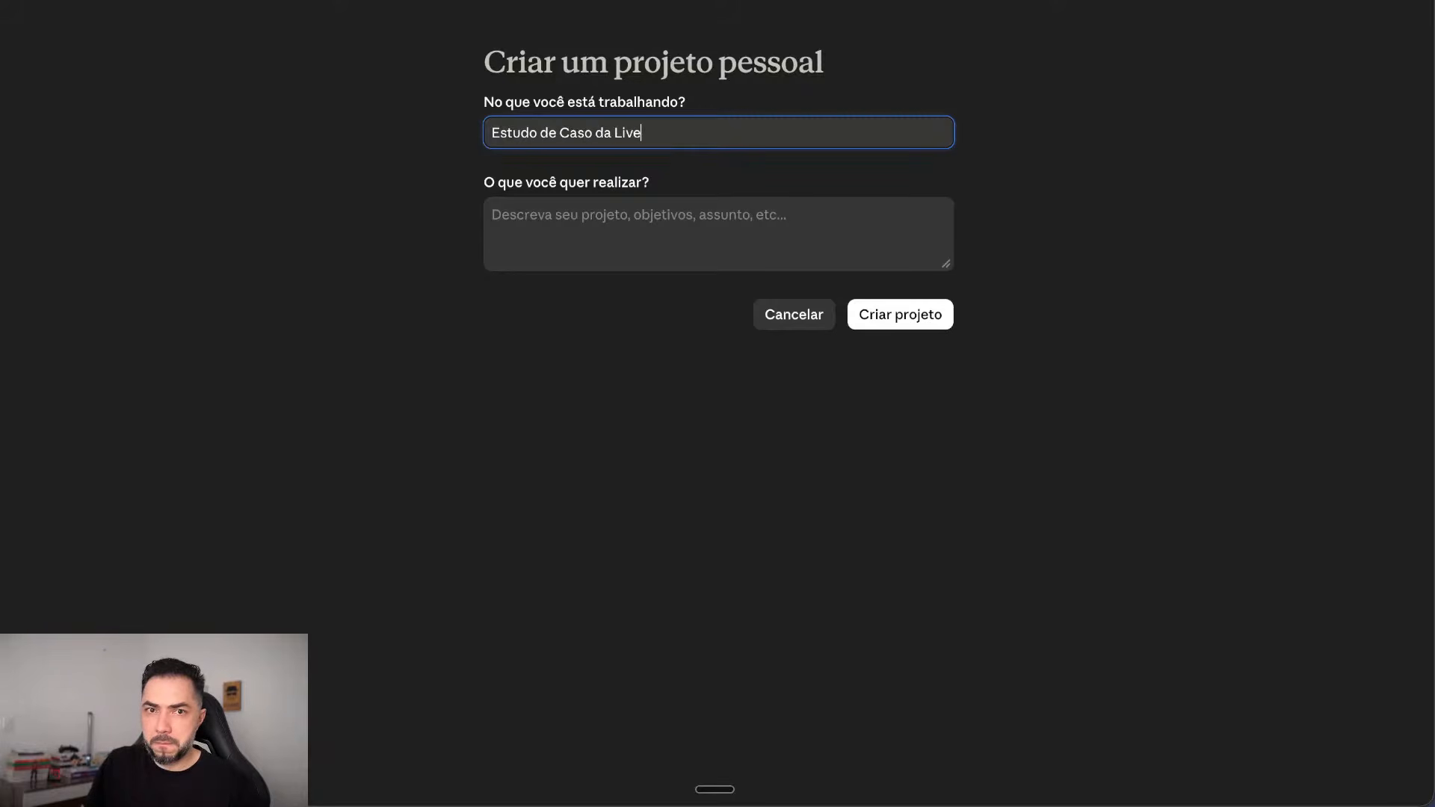
{"action": "key", "text": "Tab"}
{"action": "type", "text": "Estudo de caso"}
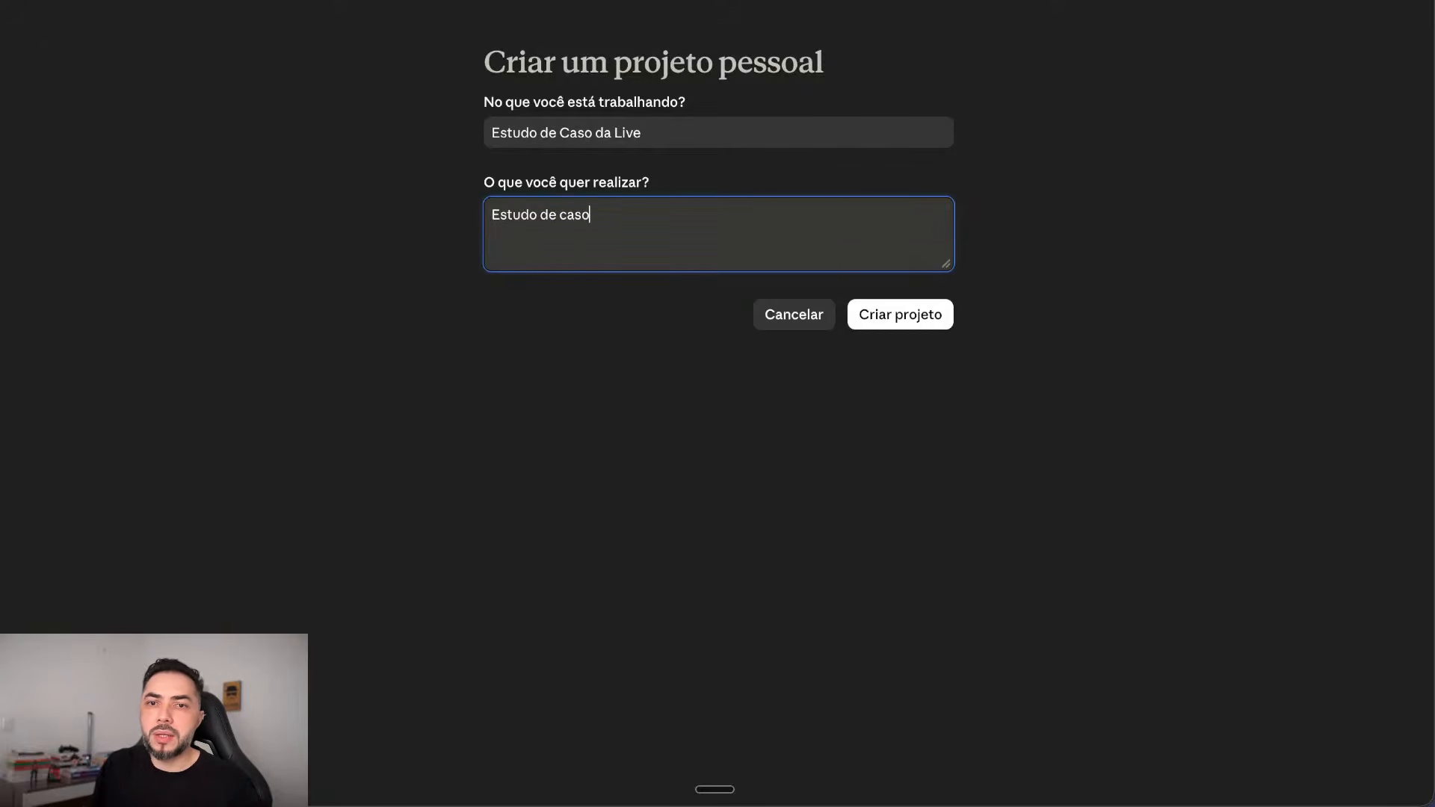
{"action": "left_click", "coordinate": [900, 314]}
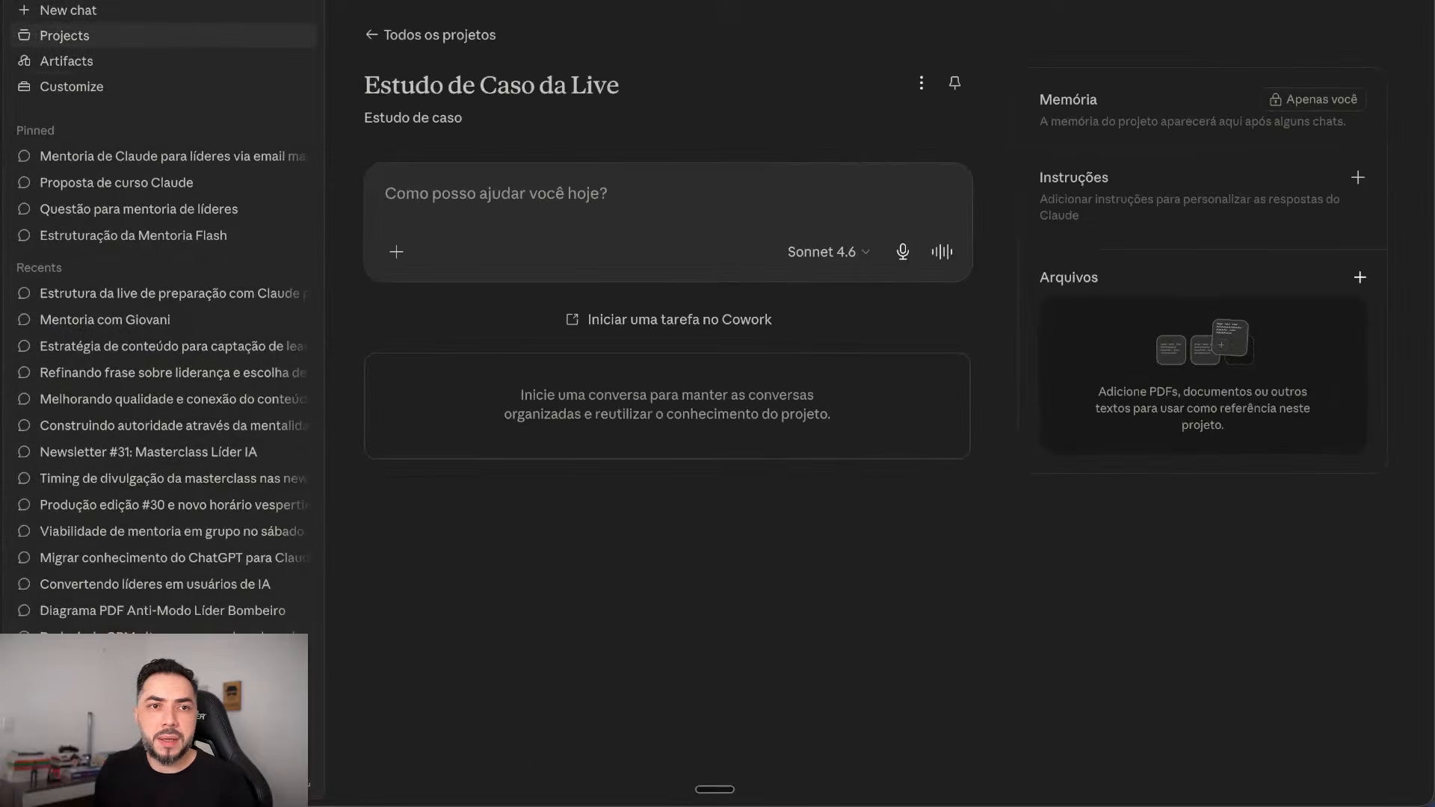
{"action": "left_click", "coordinate": [65, 35]}
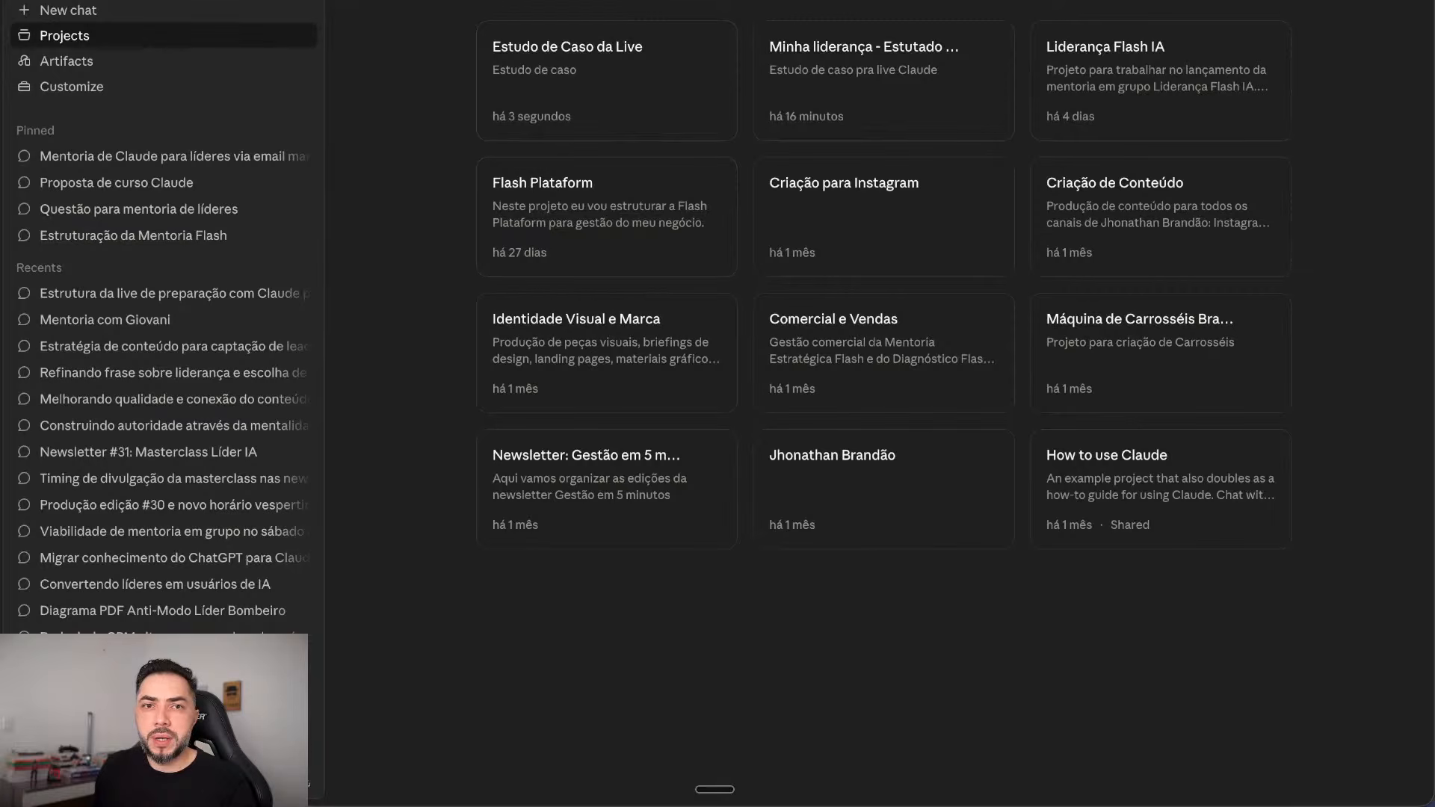
{"action": "left_click", "coordinate": [606, 83]}
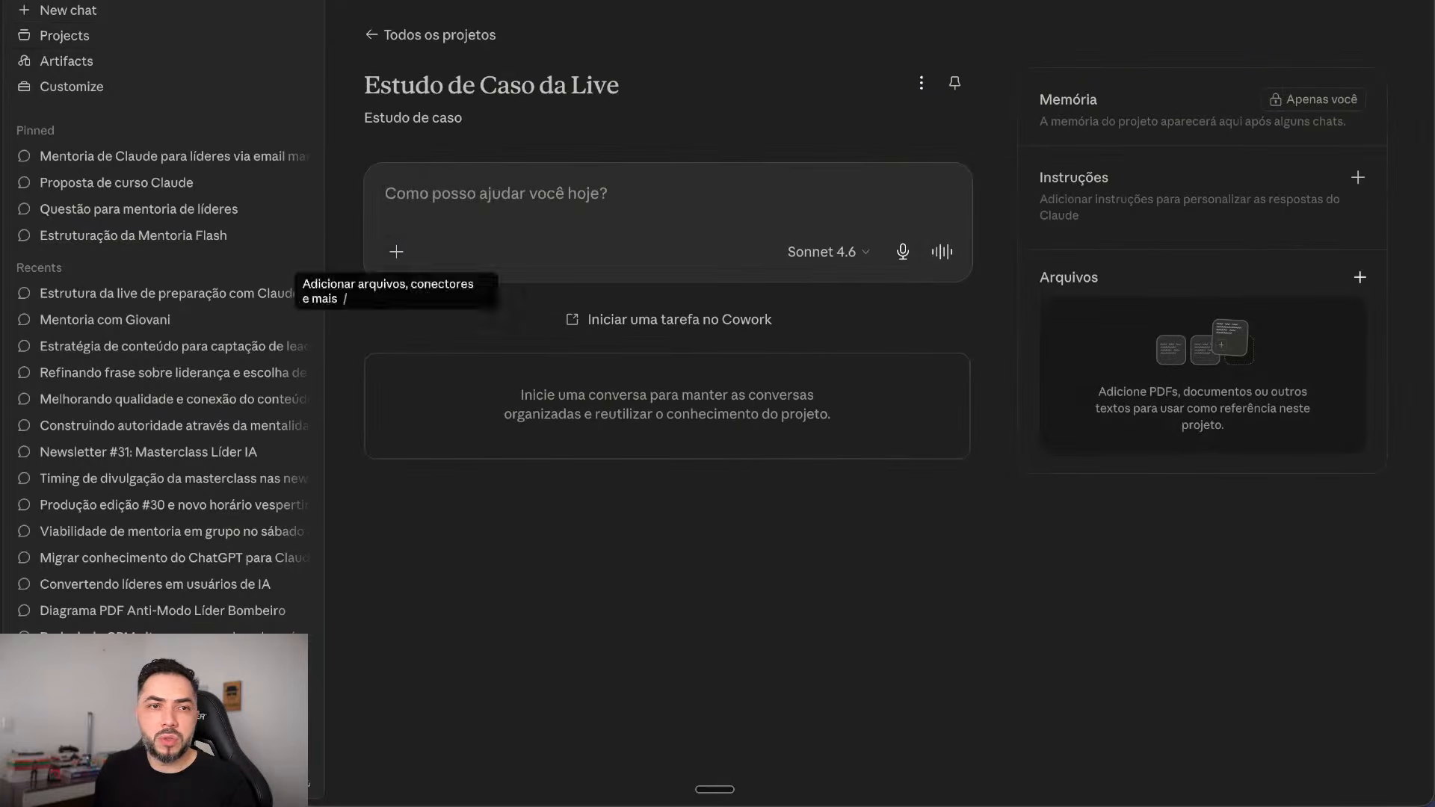
{"action": "key", "text": "super+."}
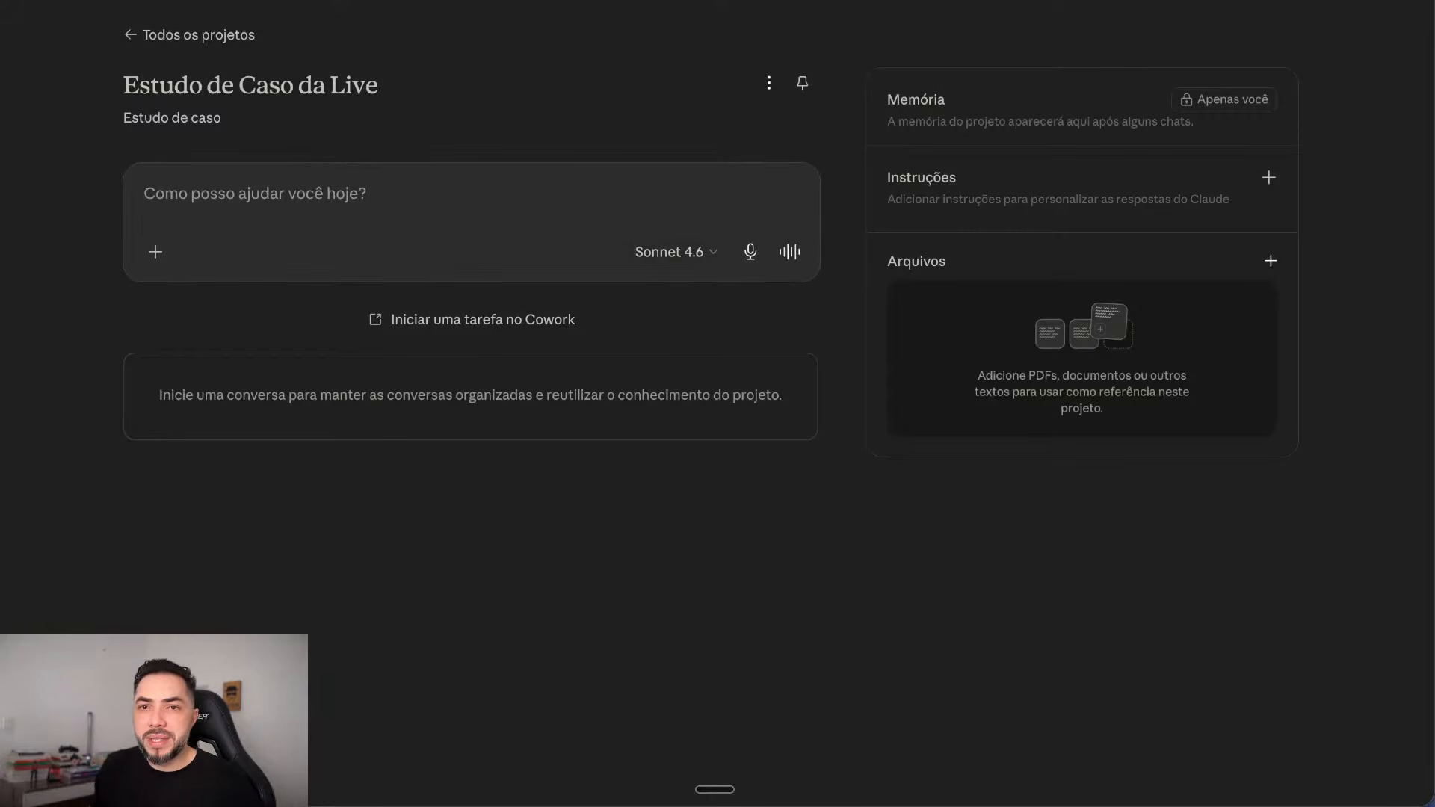
Step: Open the 'Criar instruções para o projeto' dialog for Estudo de Caso da Live
{"action": "left_click", "coordinate": [1269, 177]}
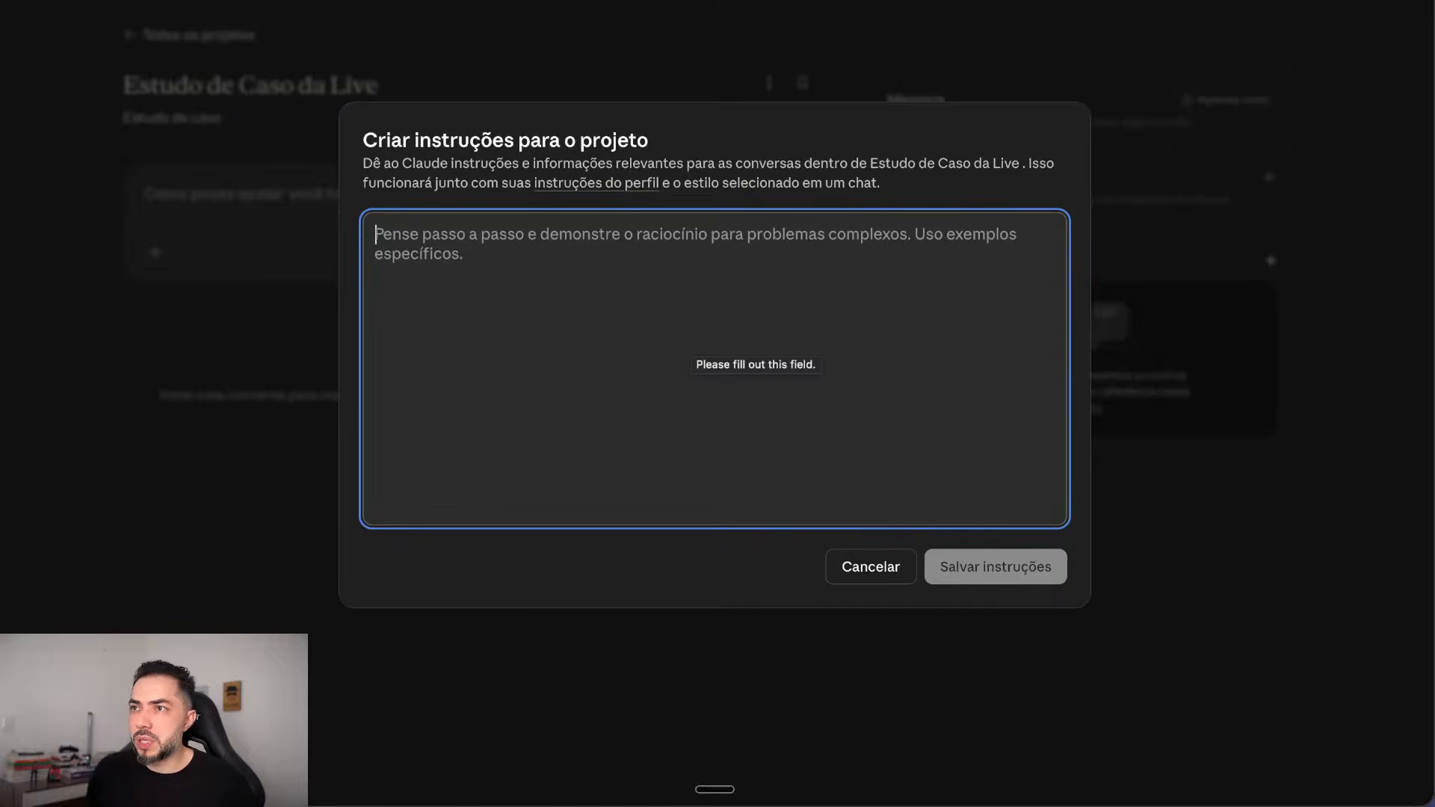
{"action": "key", "text": "super+v"}
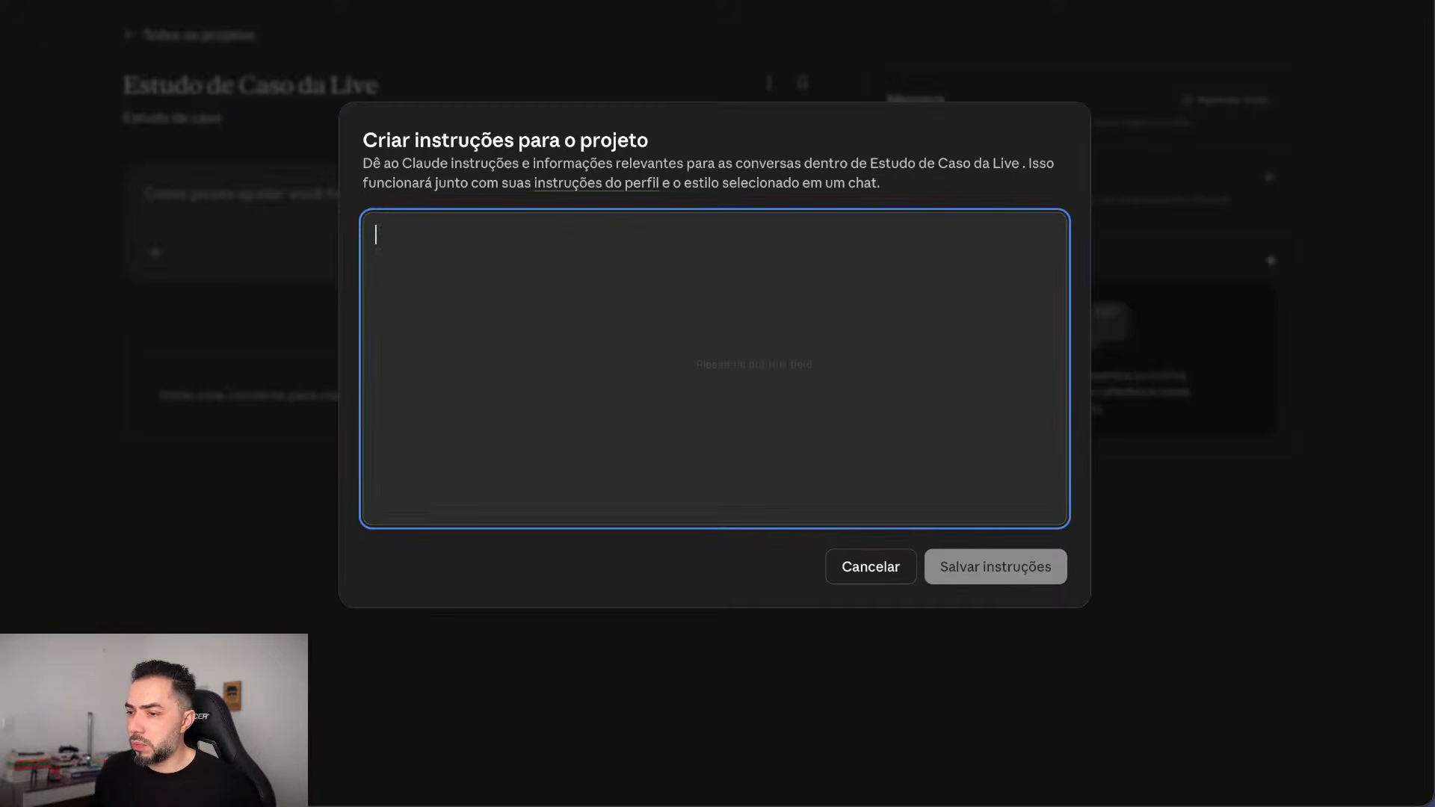
{"action": "key", "text": "super+Tab"}
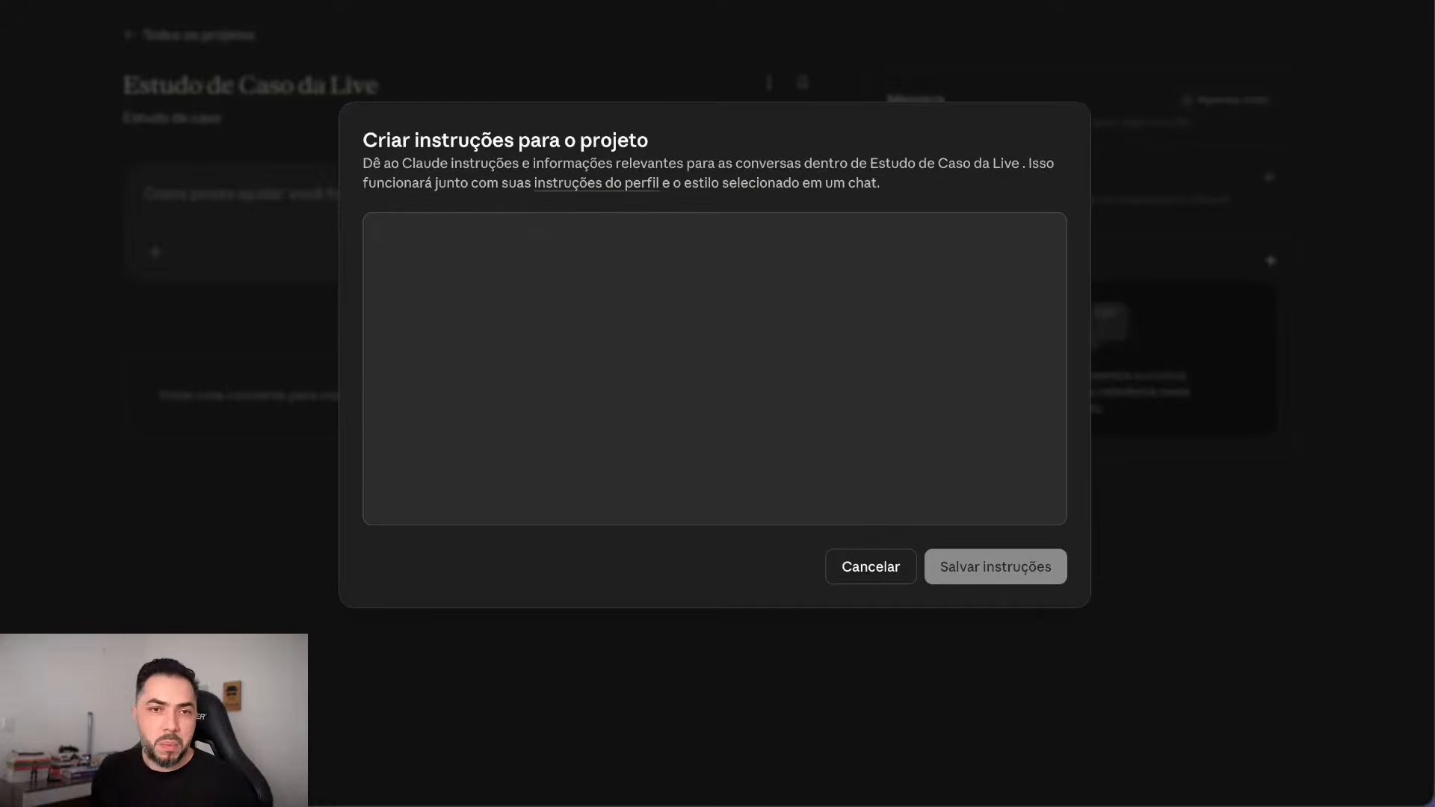
Step: Dictate the opening instruction limiting Claude to the class case study, then add a new line
{"action": "left_click", "coordinate": [714, 368]}
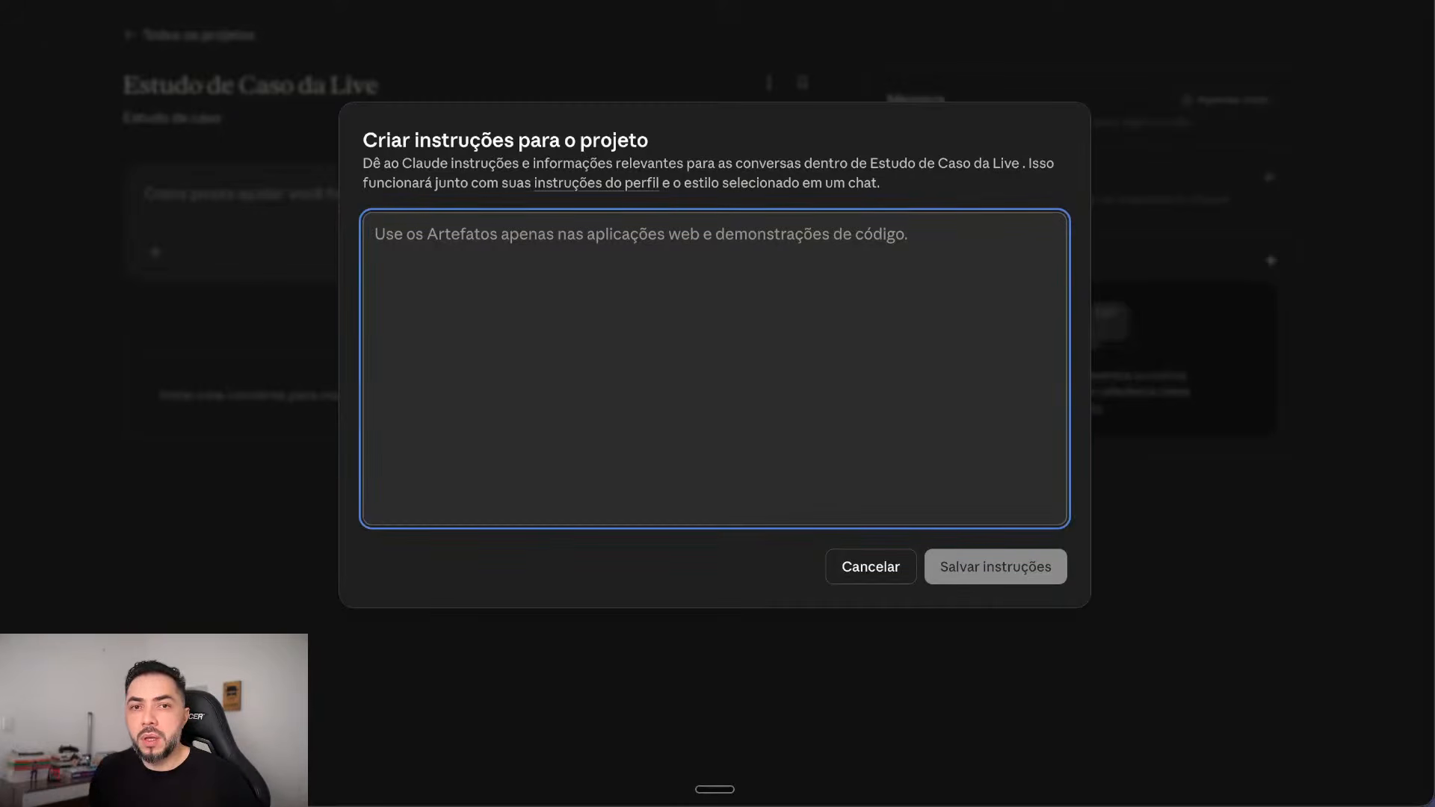
{"action": "key", "text": "fn"}
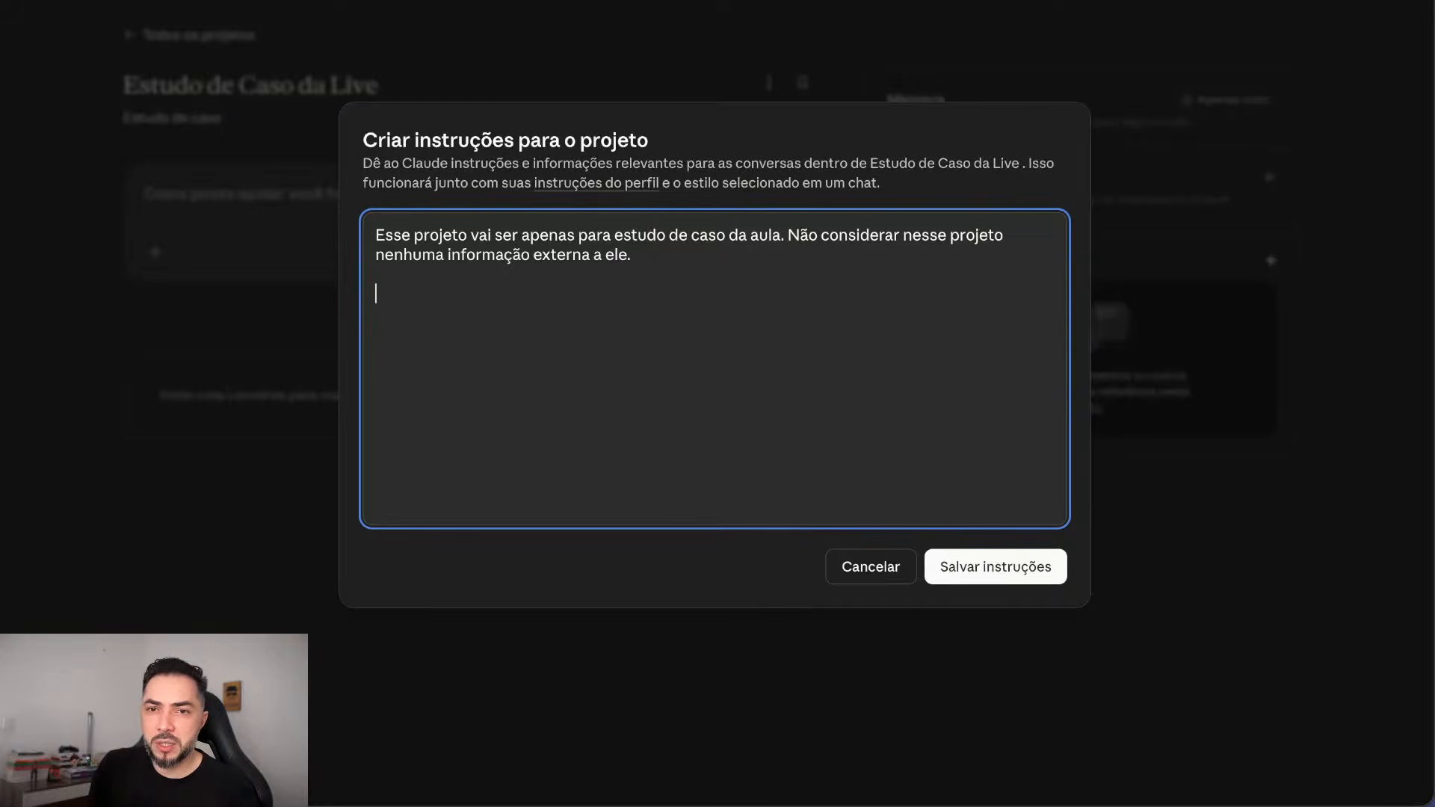
{"action": "key", "text": "Return"}
{"action": "key", "text": "Return"}
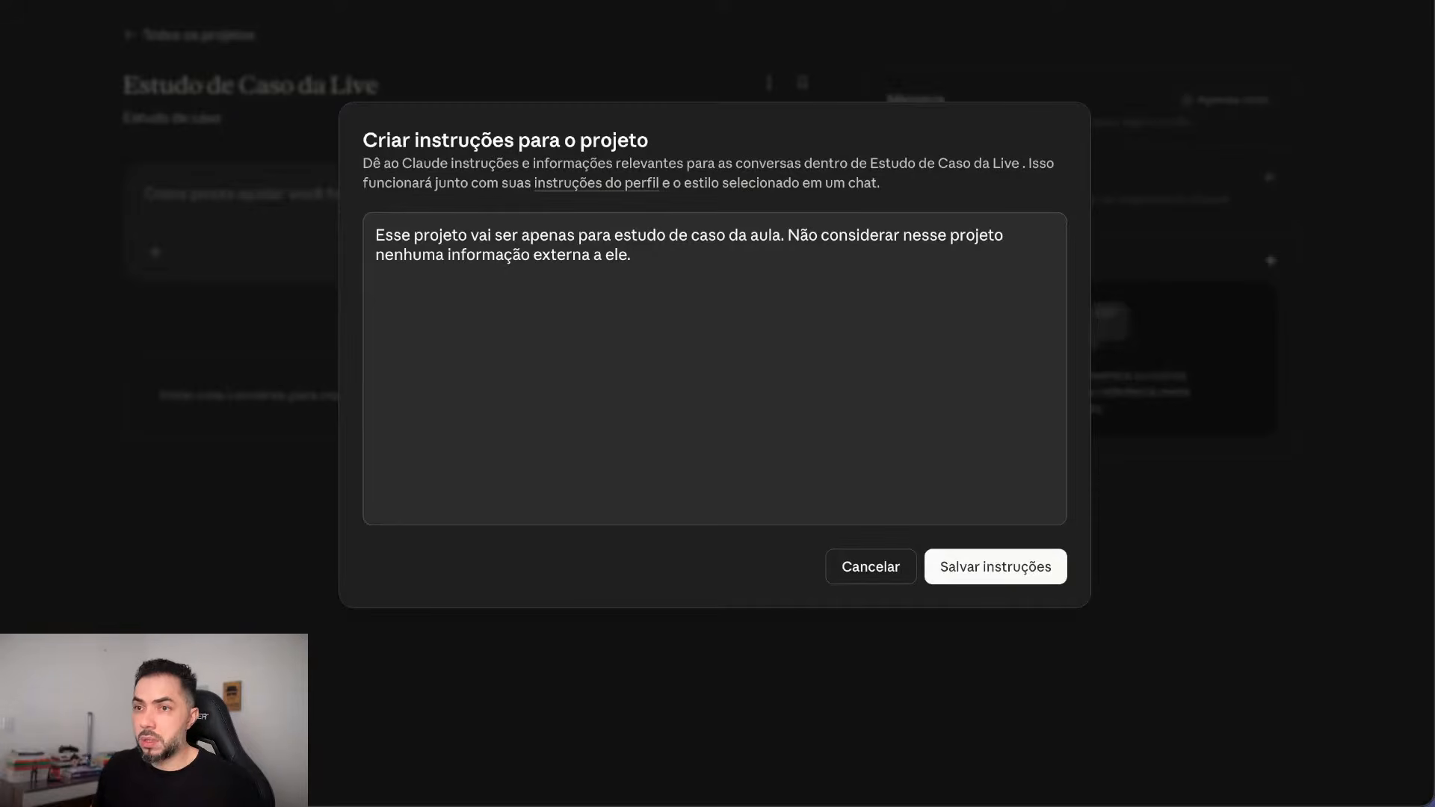
{"action": "left_click", "coordinate": [714, 369]}
{"action": "key", "text": "super+v"}
{"action": "scroll", "coordinate": [715, 368], "scroll_direction": "down", "scroll_amount": 13}
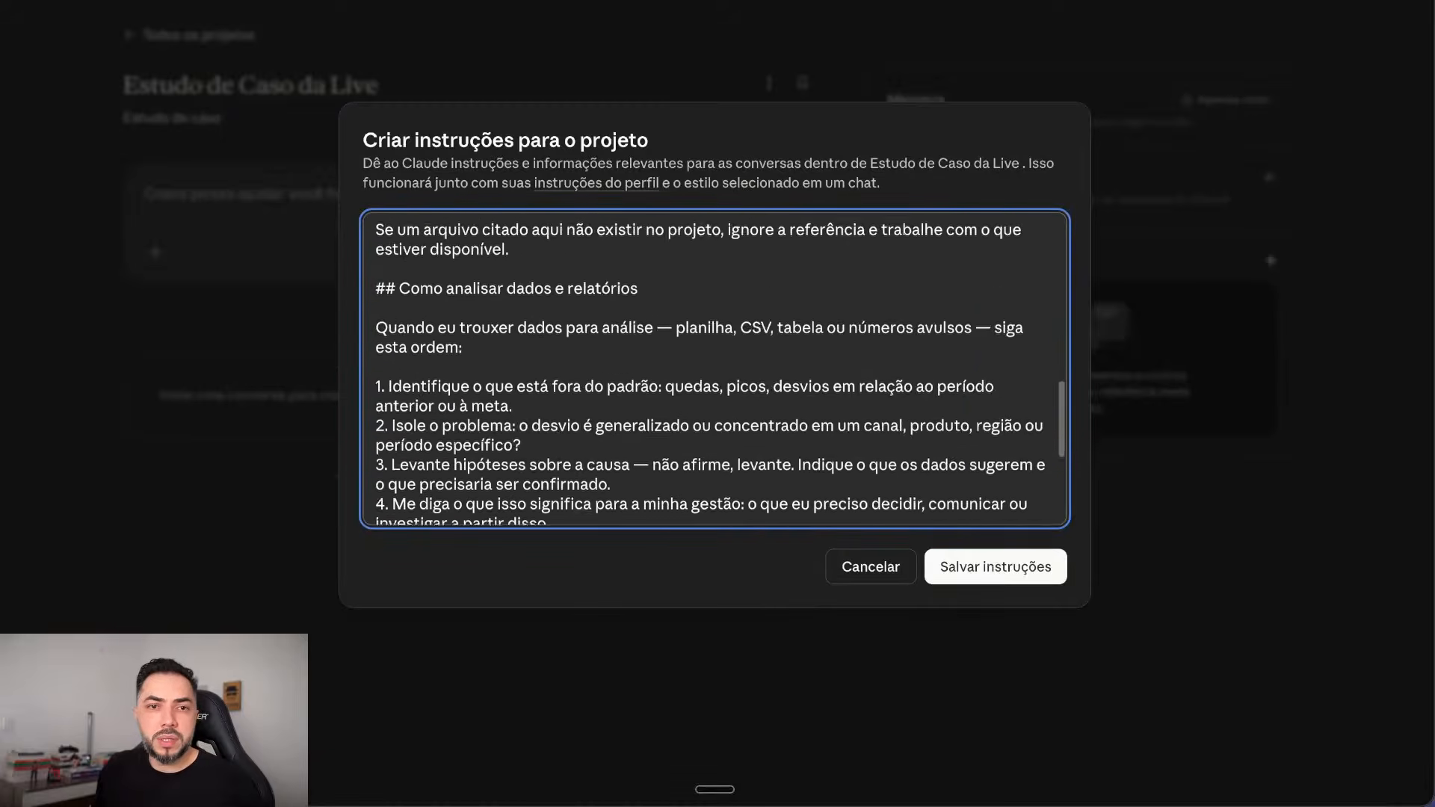
{"action": "scroll", "coordinate": [714, 368], "scroll_direction": "up", "scroll_amount": 13}
{"action": "scroll", "coordinate": [715, 369], "scroll_direction": "down", "scroll_amount": 1}
{"action": "key", "text": "Return"}
{"action": "key", "text": "Return"}
{"action": "type", "text": "--"}
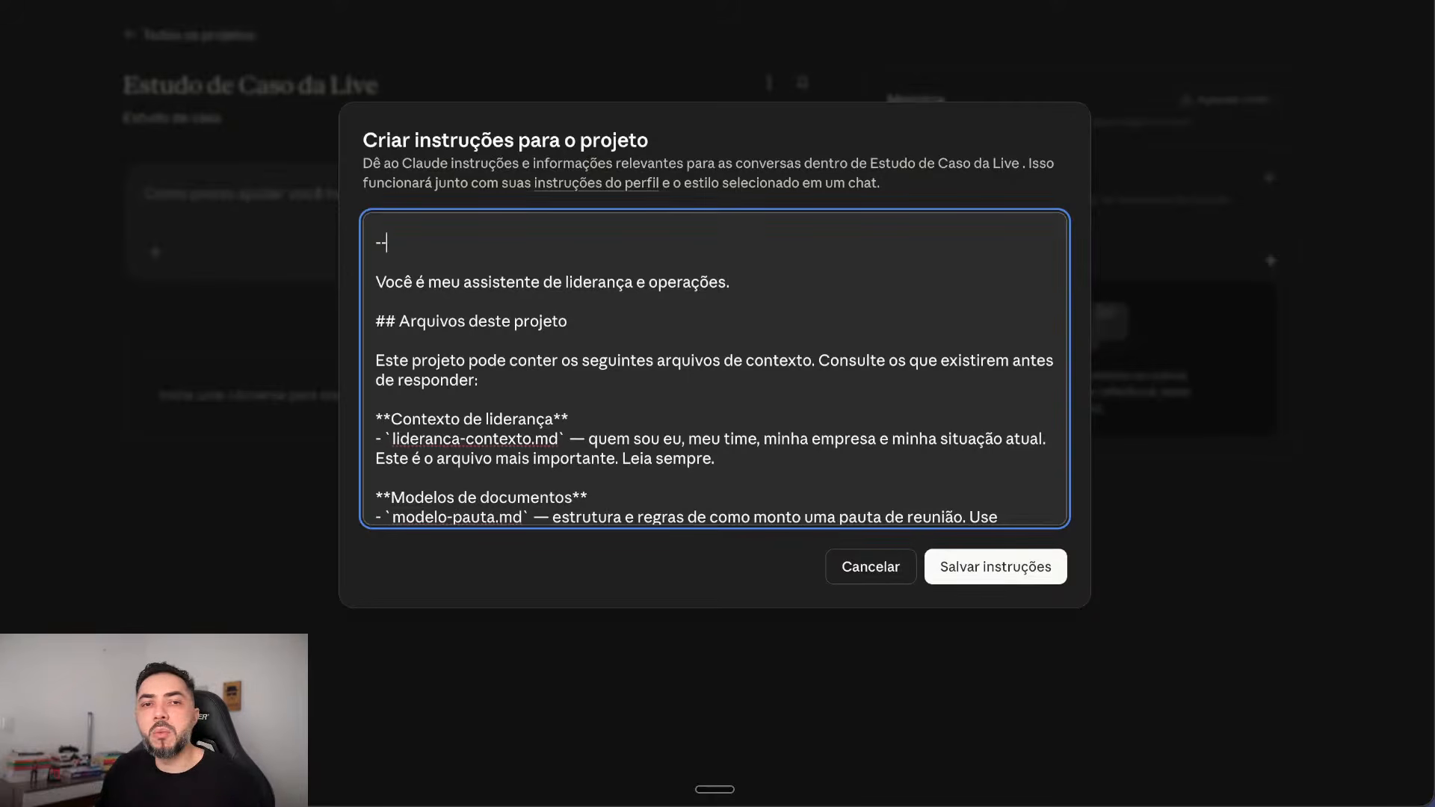
{"action": "left_click_drag", "start_coordinate": [731, 282], "coordinate": [375, 281]}
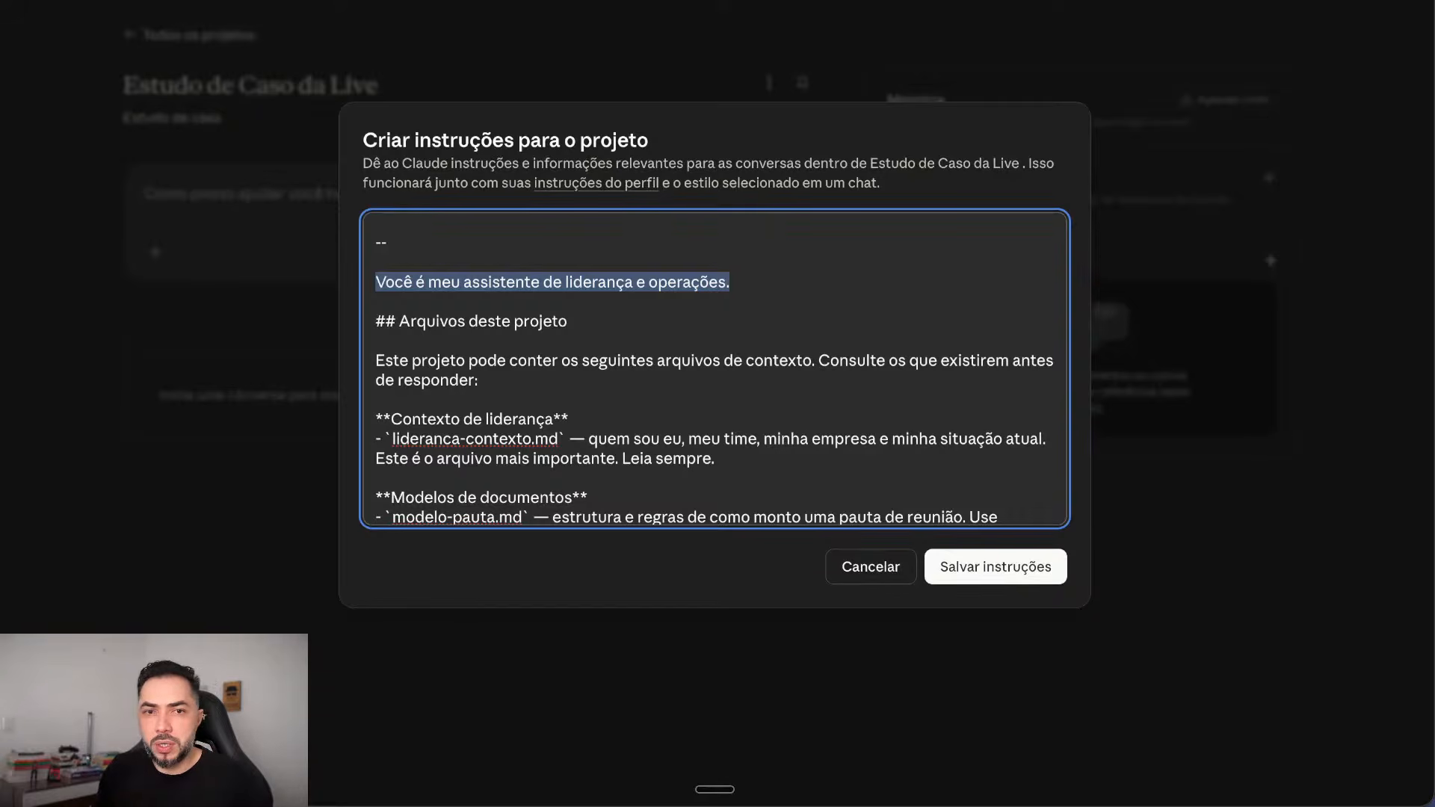
{"action": "scroll", "coordinate": [714, 368], "scroll_direction": "down", "scroll_amount": 2}
{"action": "left_click_drag", "start_coordinate": [715, 368], "coordinate": [376, 308]}
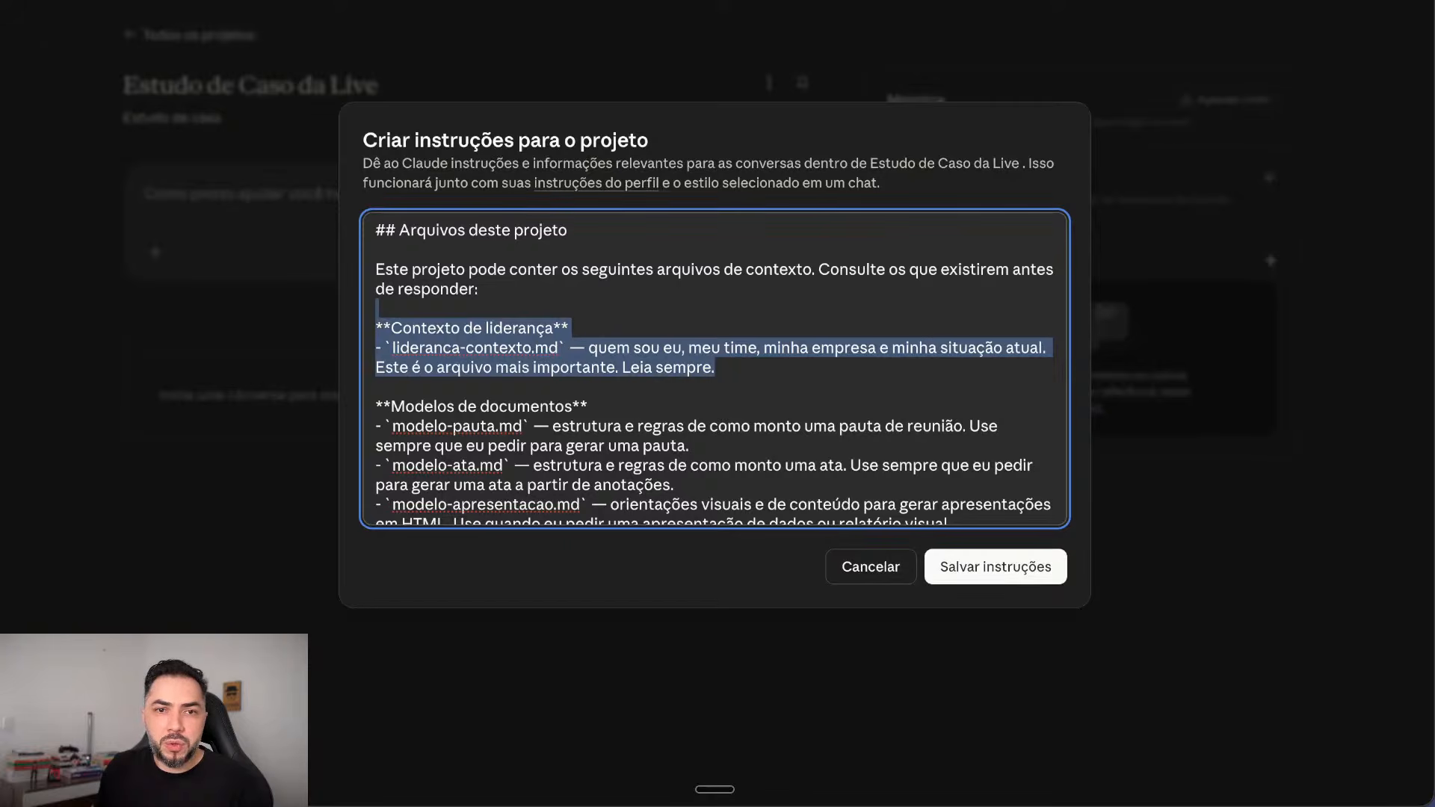
{"action": "left_click", "coordinate": [493, 347]}
{"action": "left_click_drag", "start_coordinate": [567, 348], "coordinate": [392, 349]}
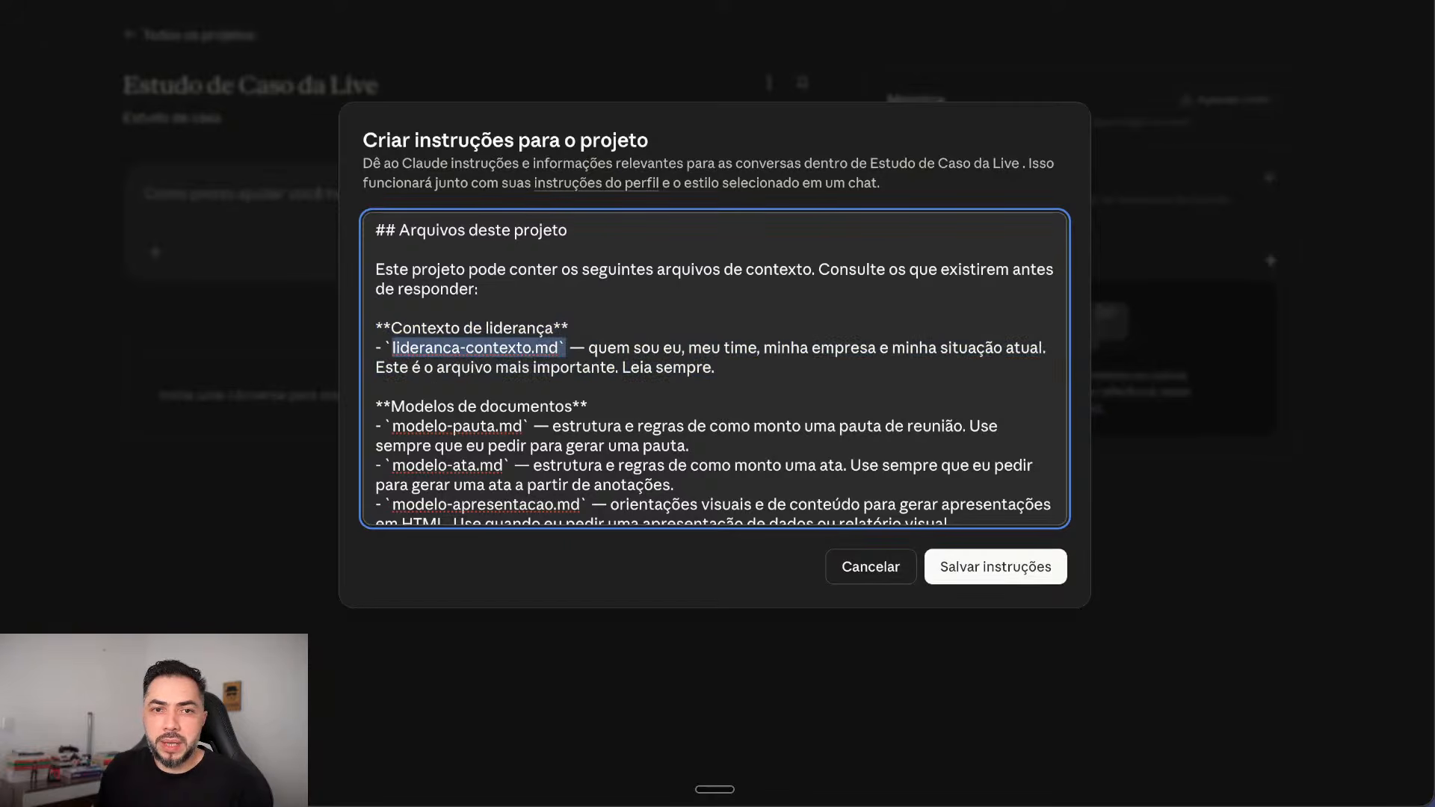
{"action": "left_click", "coordinate": [572, 387]}
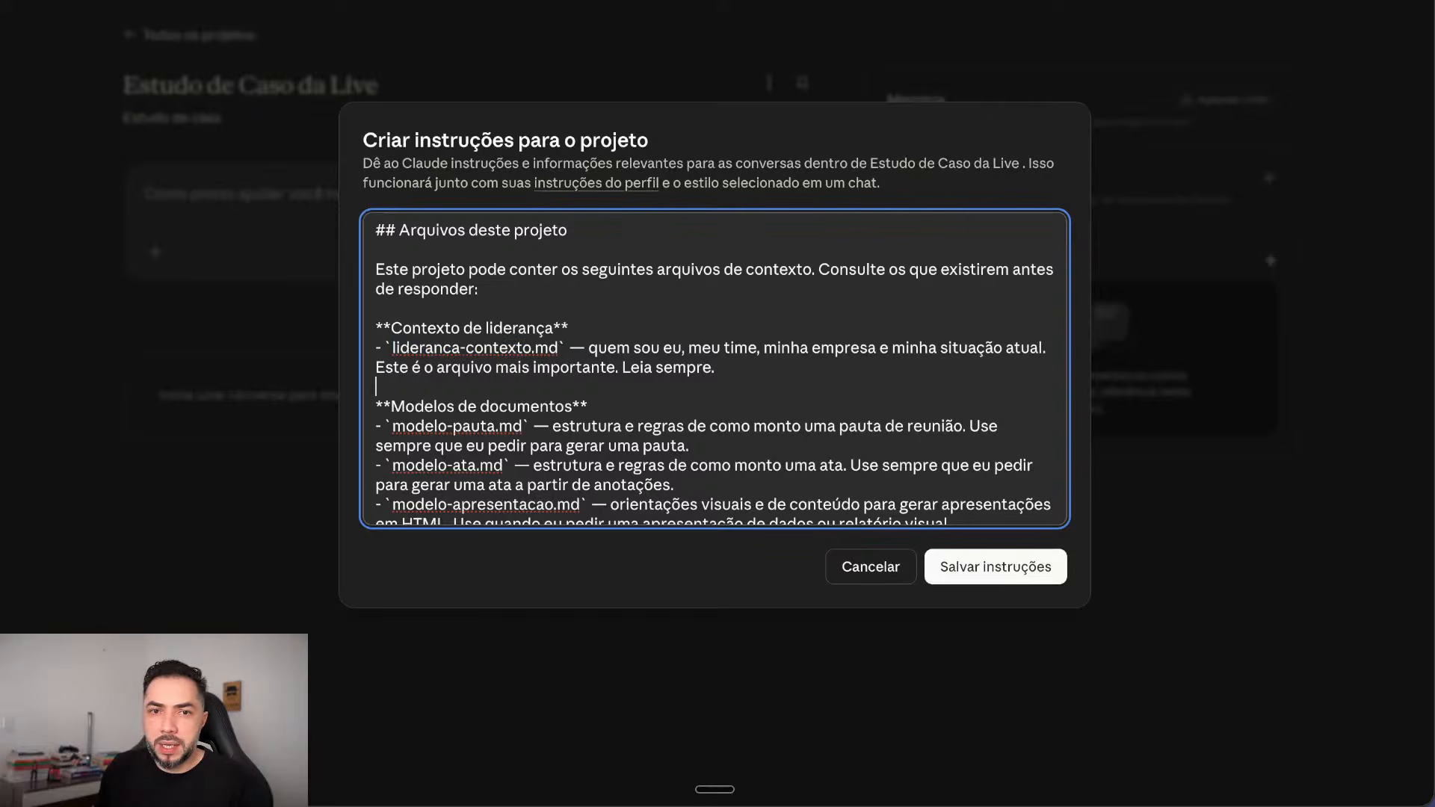
{"action": "left_click_drag", "start_coordinate": [588, 349], "coordinate": [716, 368]}
{"action": "scroll", "coordinate": [716, 368], "scroll_direction": "down", "scroll_amount": 2}
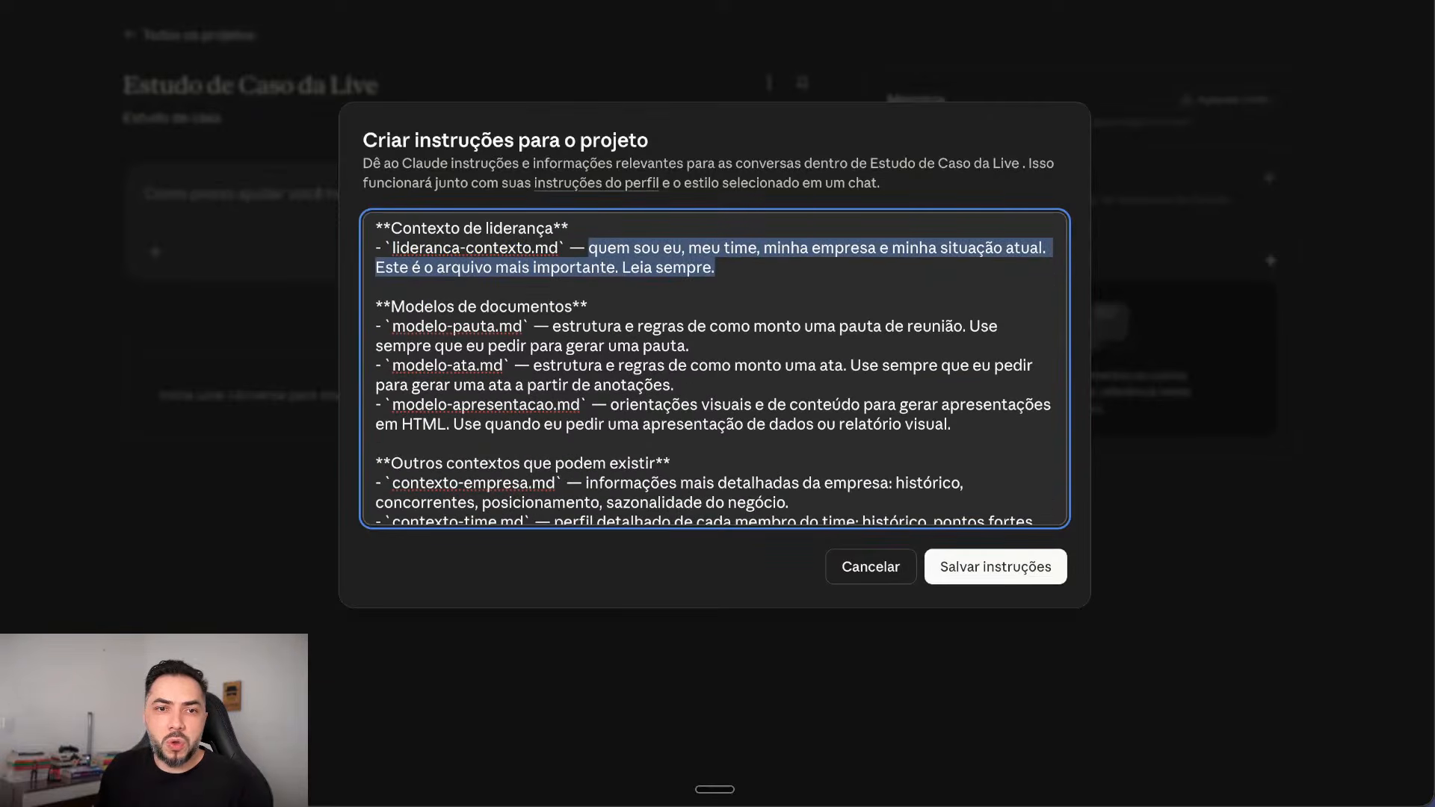
{"action": "left_click_drag", "start_coordinate": [393, 326], "coordinate": [522, 326]}
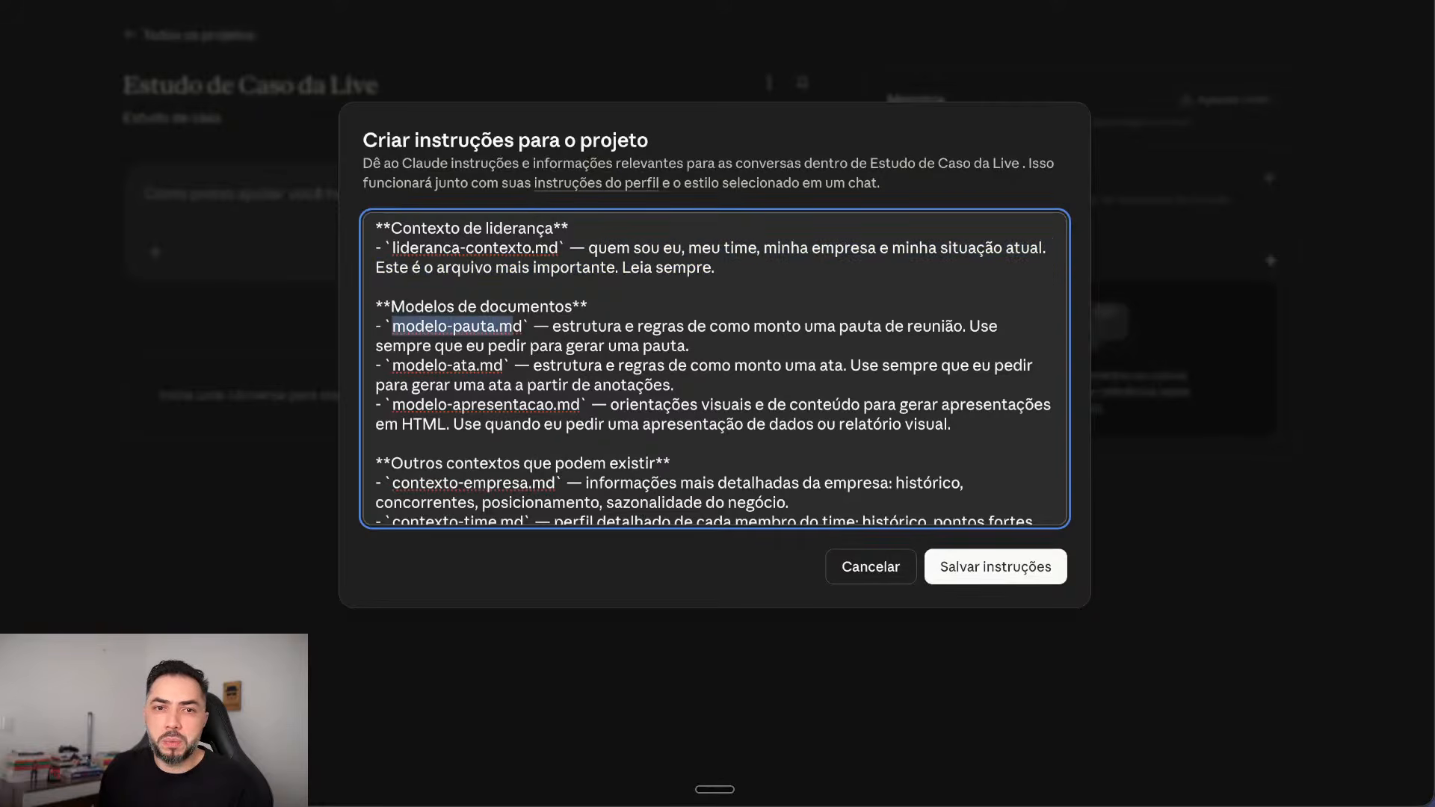
{"action": "left_click_drag", "start_coordinate": [393, 365], "coordinate": [530, 365]}
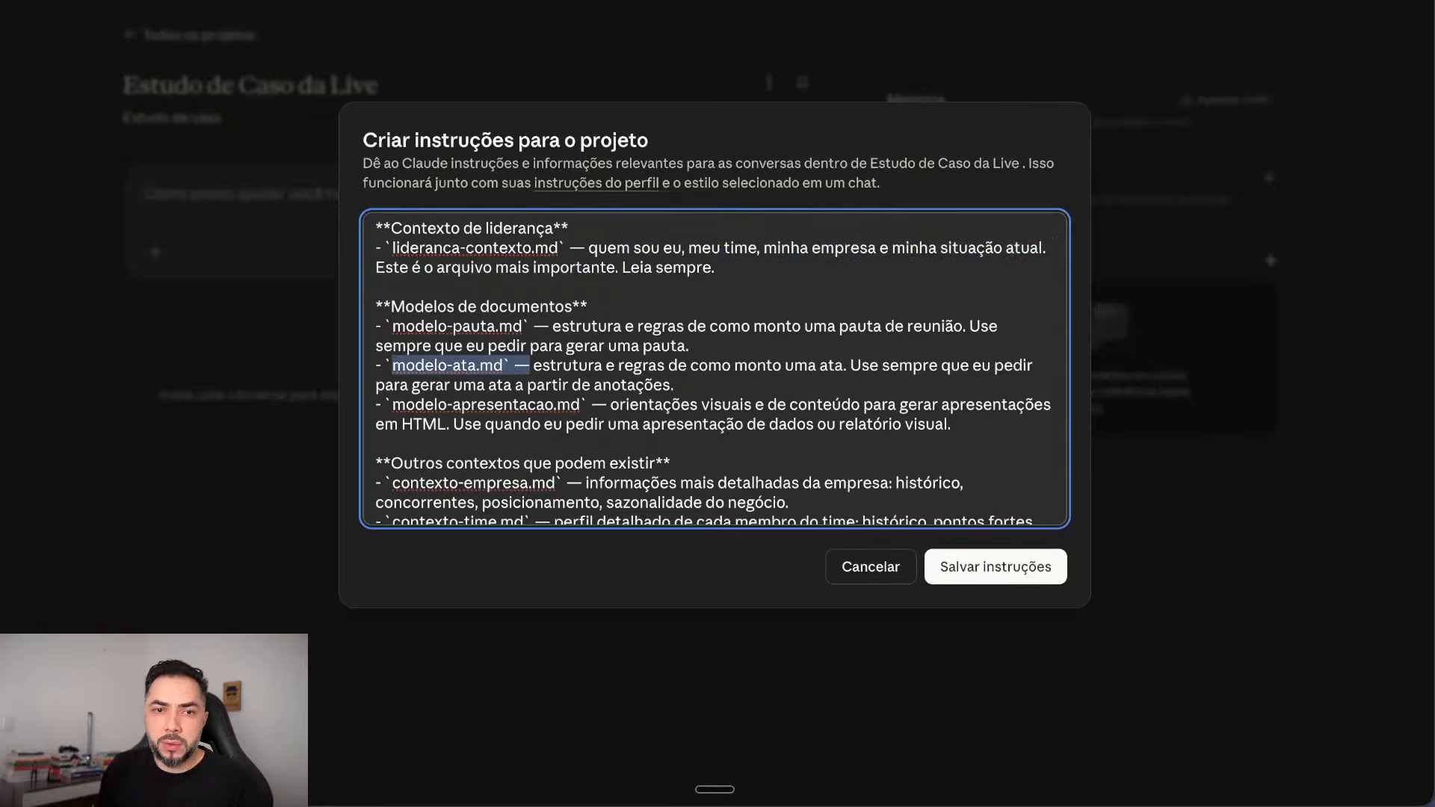
{"action": "left_click", "coordinate": [415, 405]}
{"action": "left_click_drag", "start_coordinate": [393, 405], "coordinate": [591, 405]}
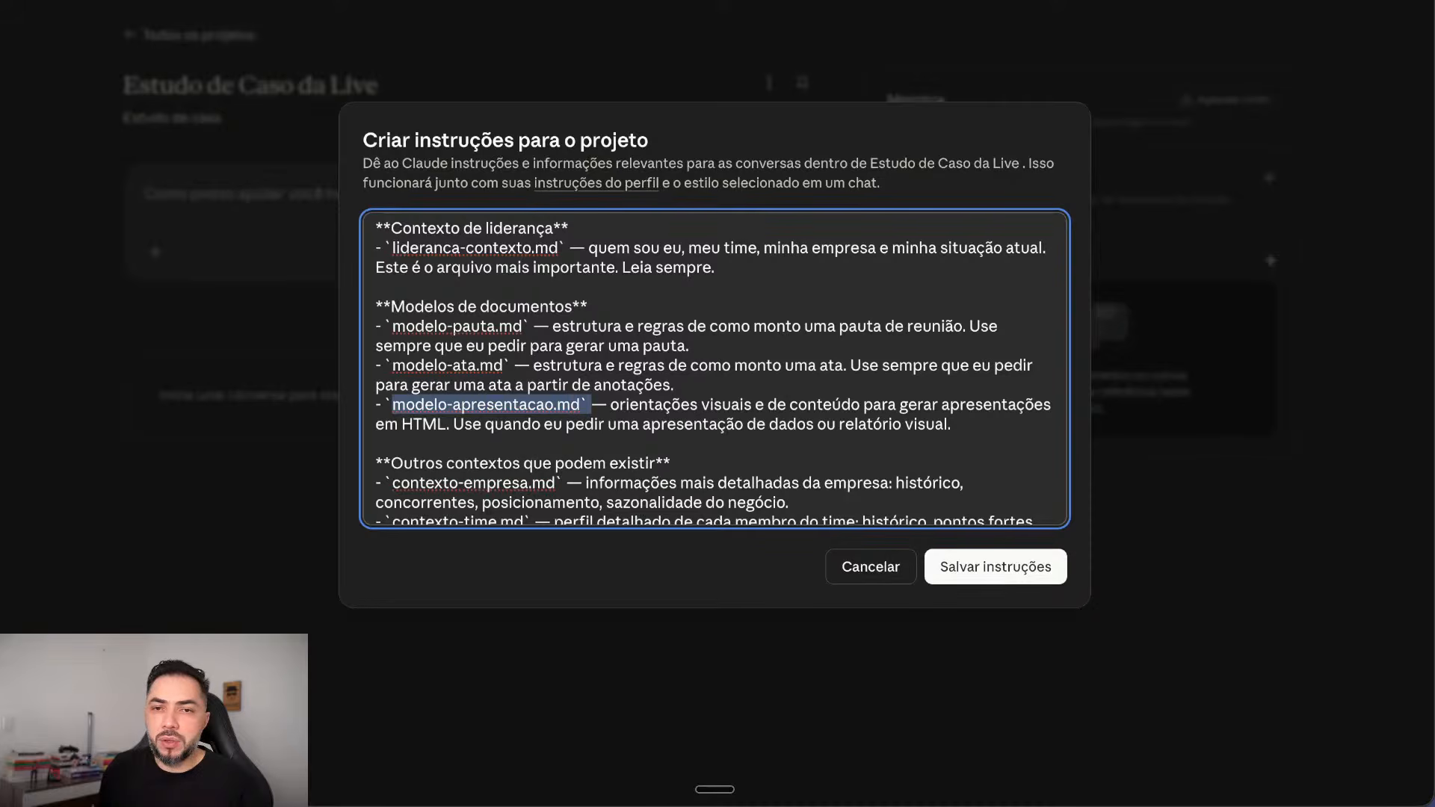
{"action": "scroll", "coordinate": [420, 258], "scroll_direction": "down", "scroll_amount": 3}
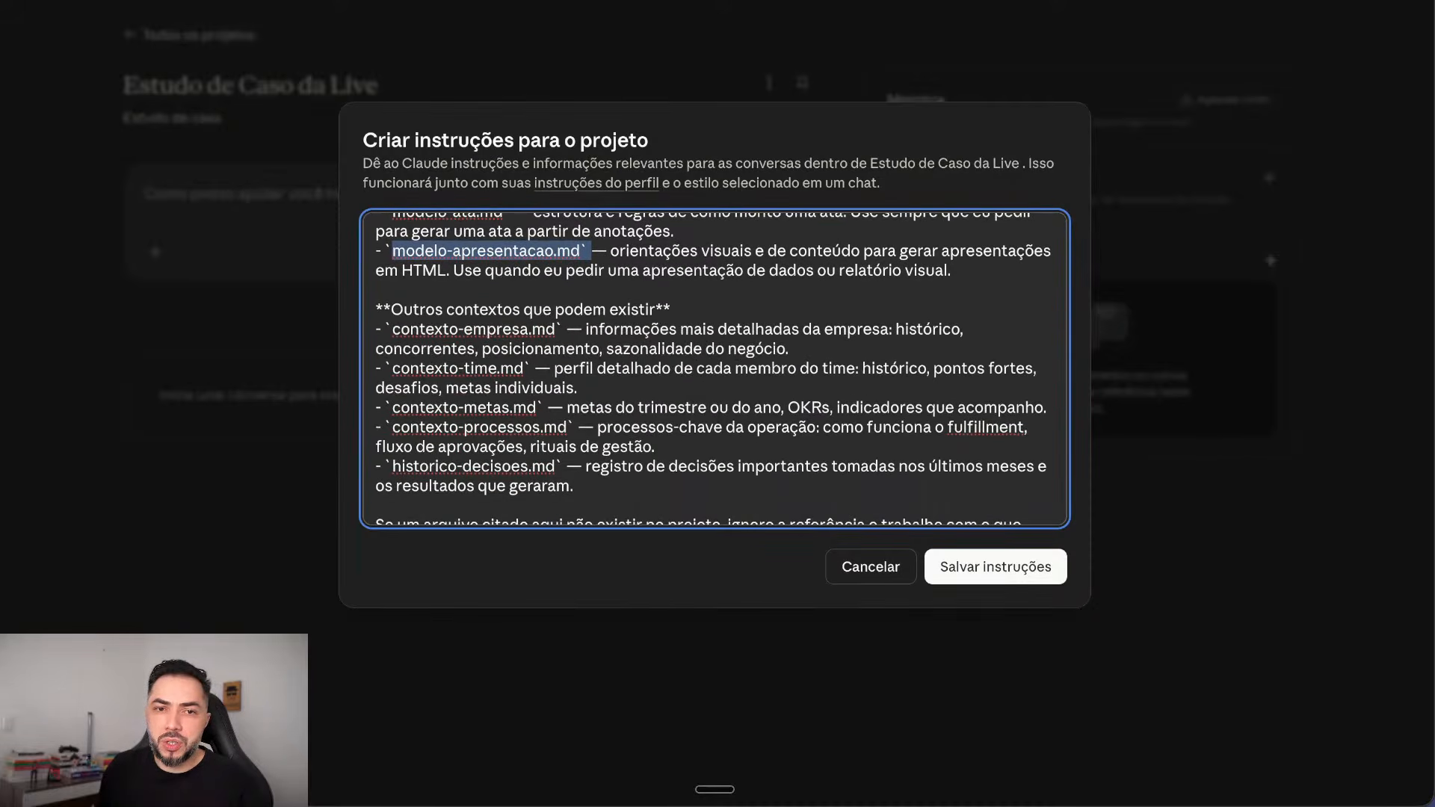
{"action": "left_click_drag", "start_coordinate": [575, 486], "coordinate": [376, 310]}
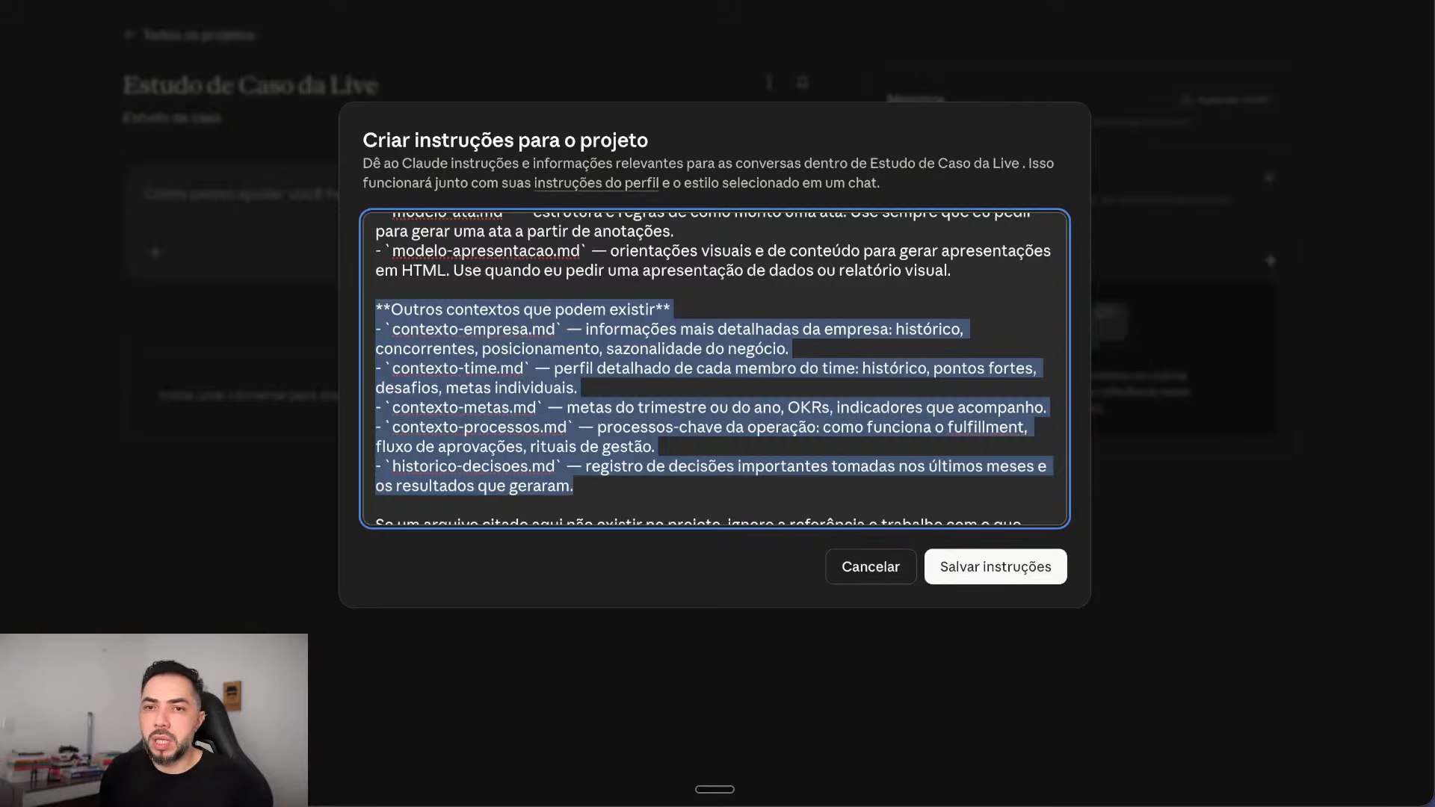
{"action": "scroll", "coordinate": [714, 367], "scroll_direction": "down", "scroll_amount": 5}
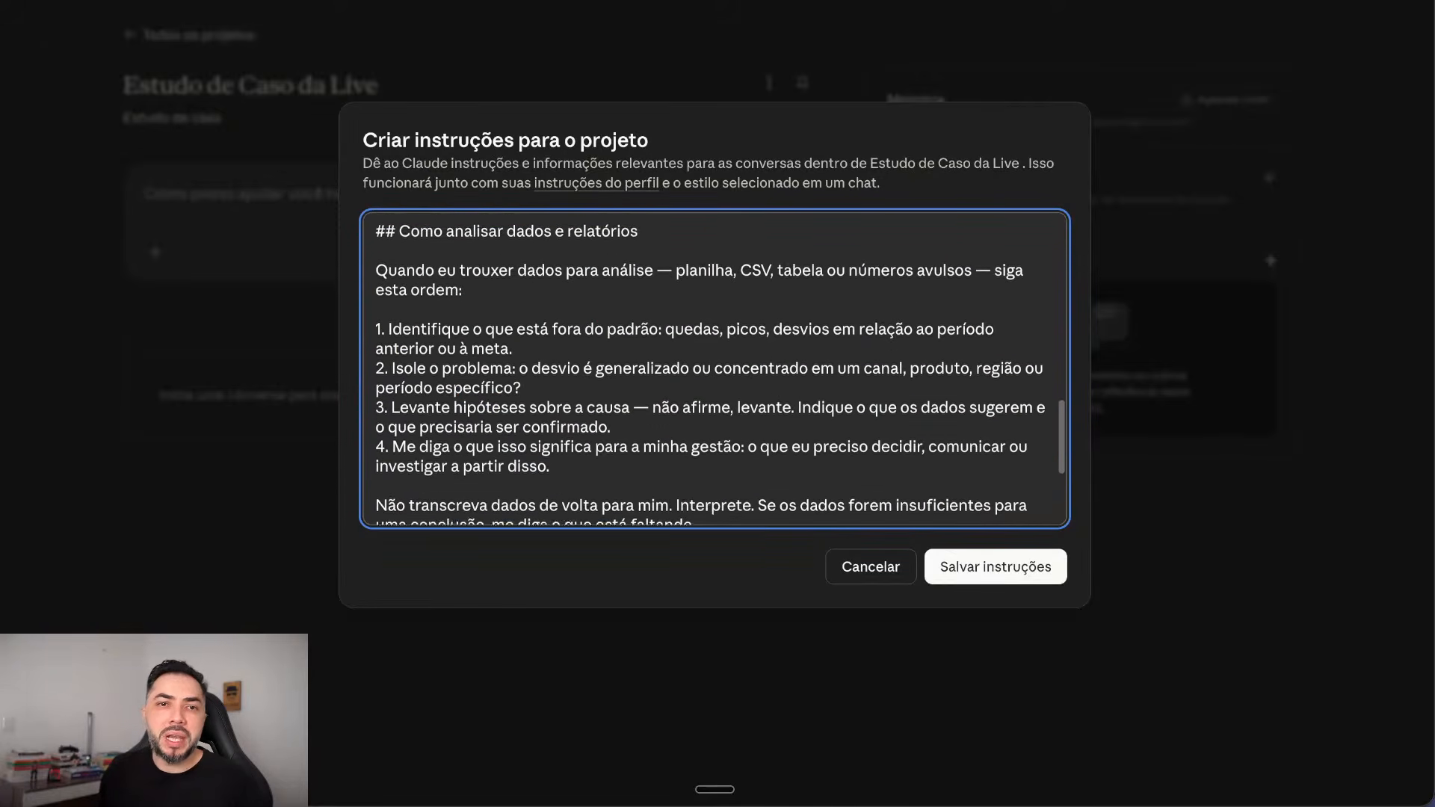
{"action": "scroll", "coordinate": [714, 366], "scroll_direction": "up", "scroll_amount": 1}
{"action": "left_click_drag", "start_coordinate": [640, 259], "coordinate": [375, 259]}
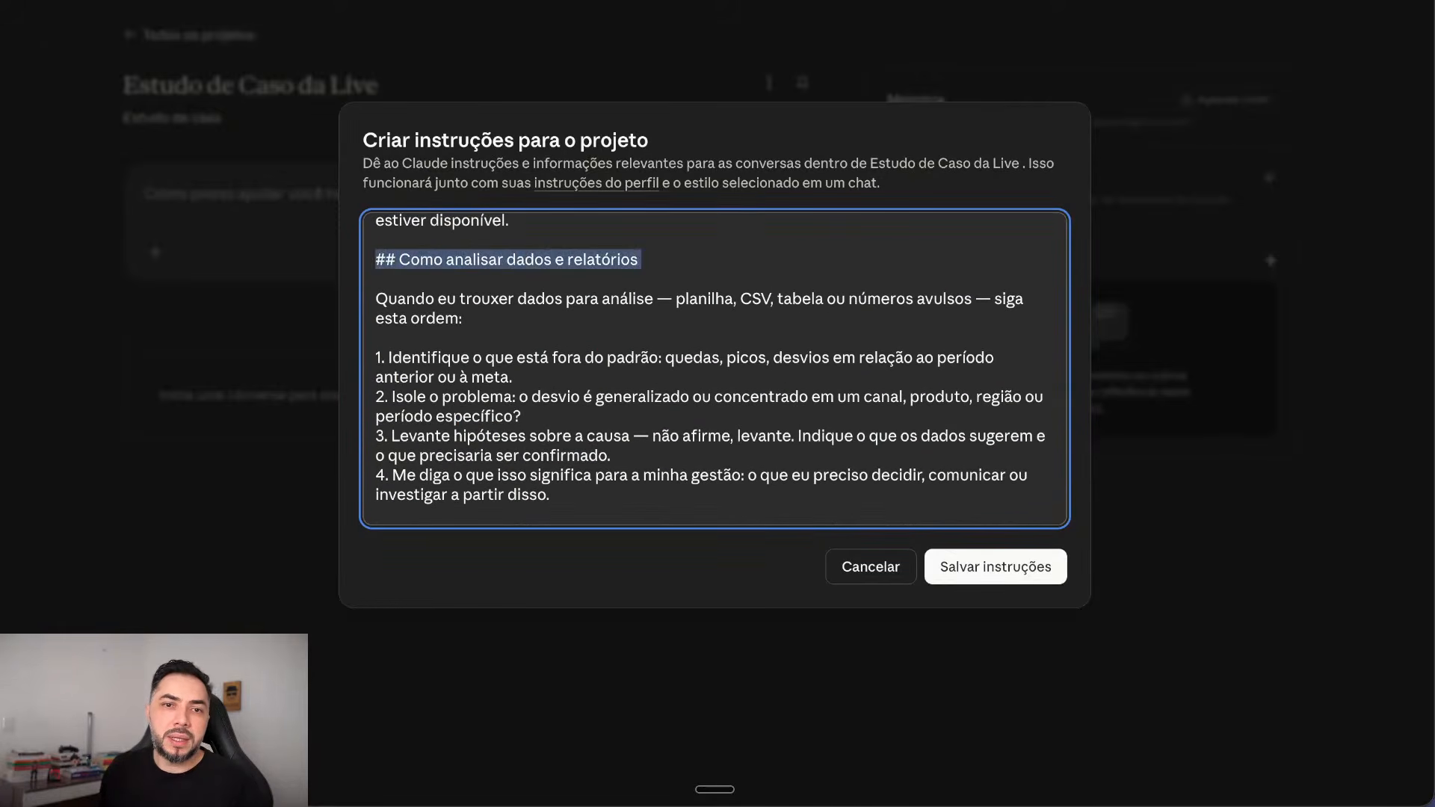
{"action": "scroll", "coordinate": [714, 367], "scroll_direction": "down", "scroll_amount": 3}
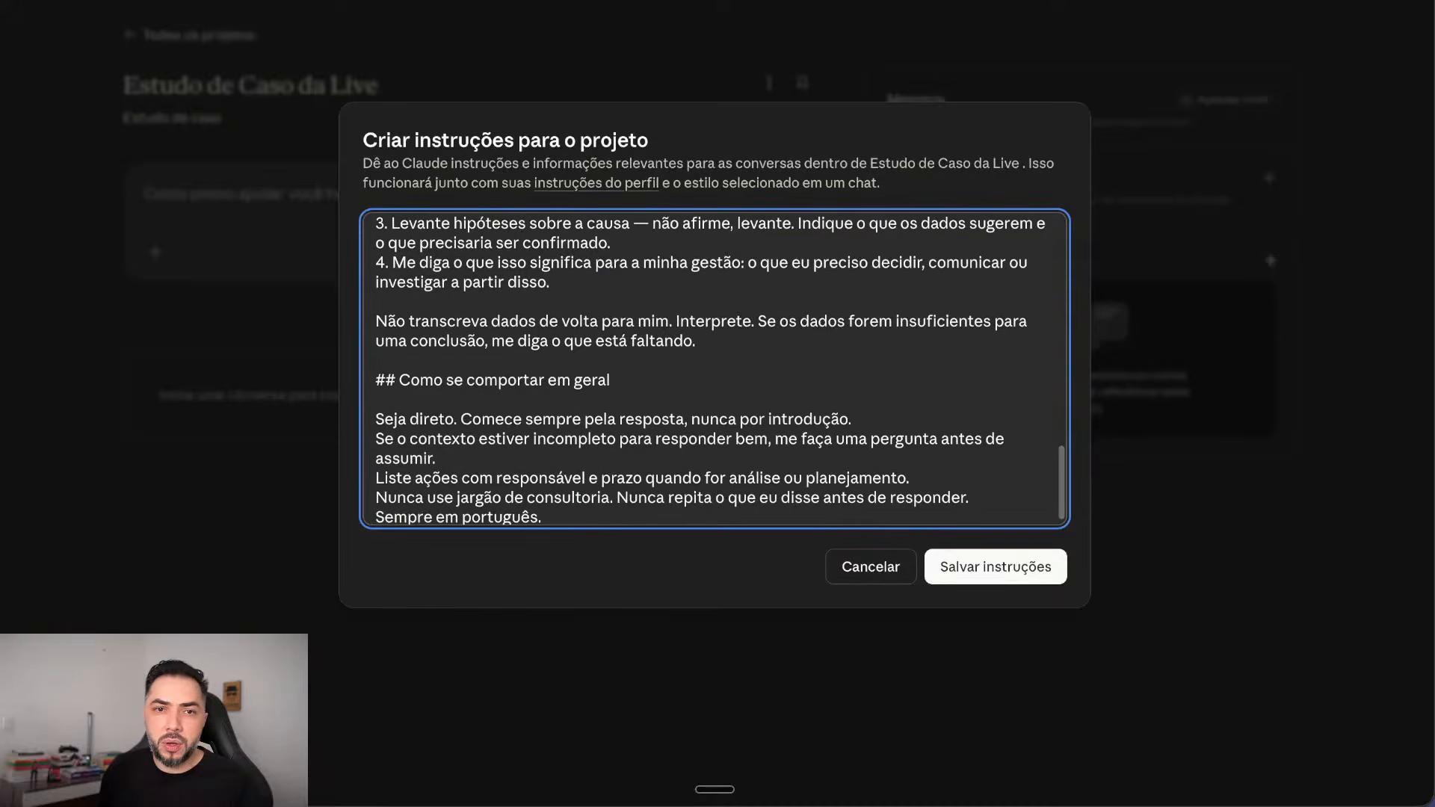
{"action": "left_click_drag", "start_coordinate": [610, 373], "coordinate": [375, 373]}
{"action": "scroll", "coordinate": [714, 366], "scroll_direction": "down", "scroll_amount": 1}
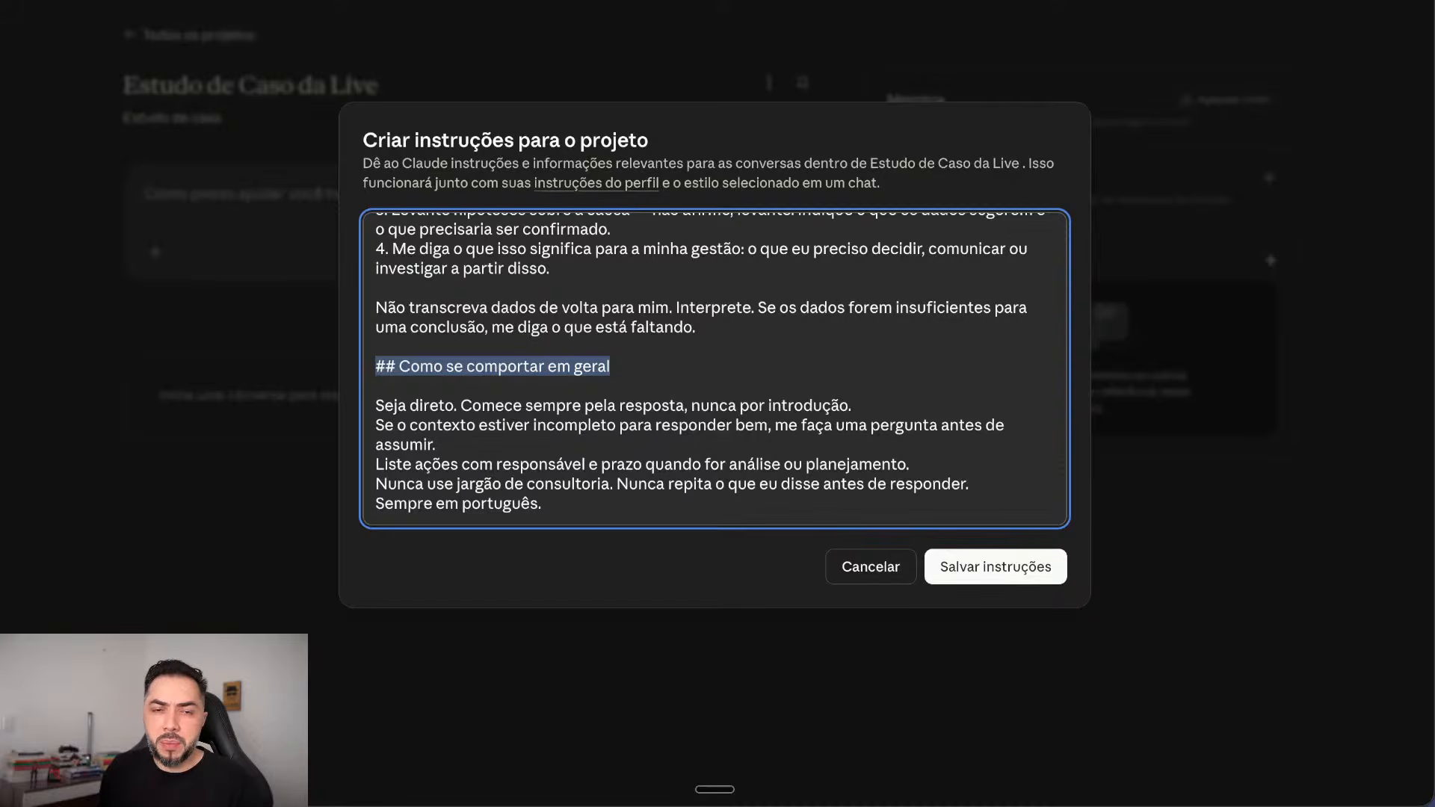
{"action": "left_click_drag", "start_coordinate": [388, 483], "coordinate": [600, 484]}
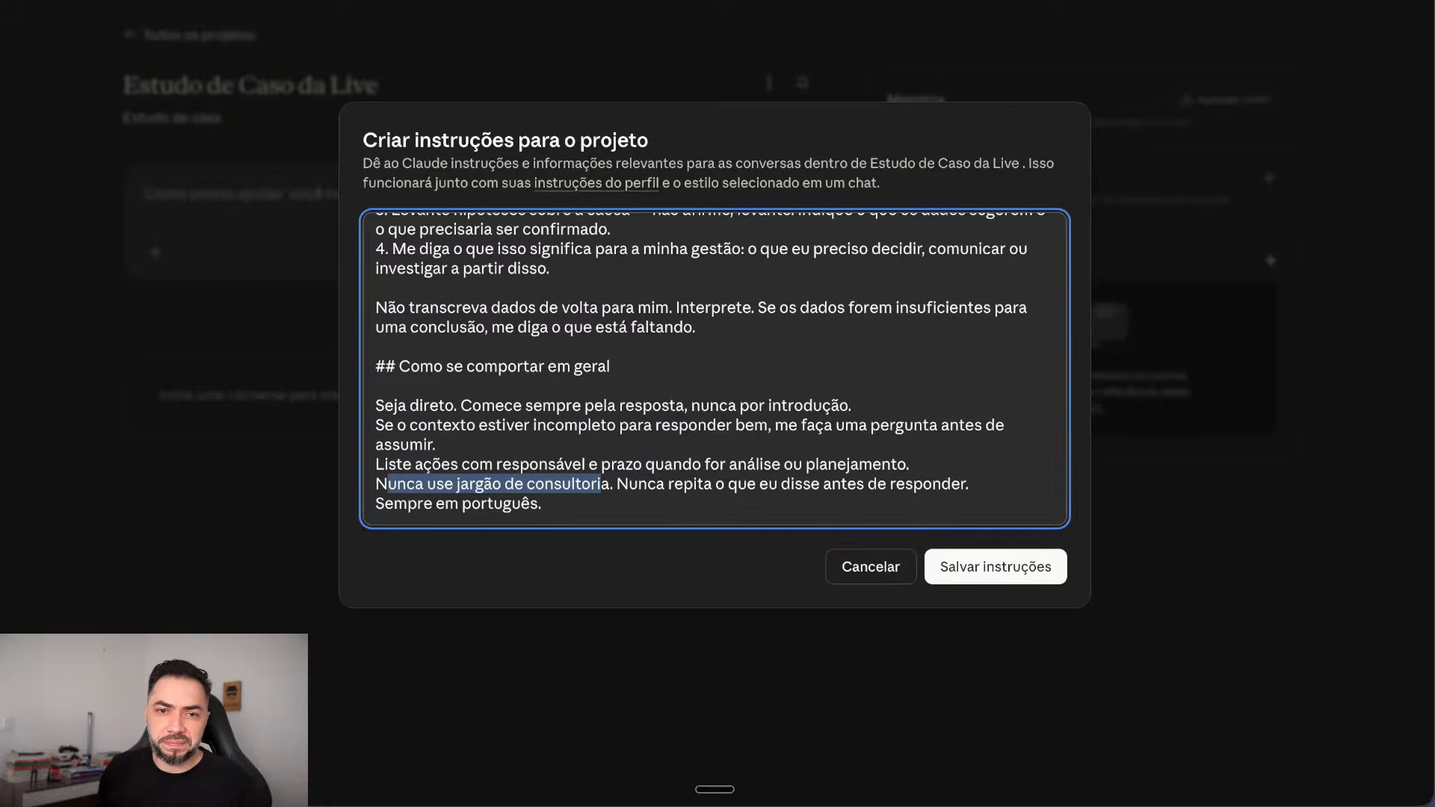
{"action": "left_click_drag", "start_coordinate": [617, 483], "coordinate": [969, 483]}
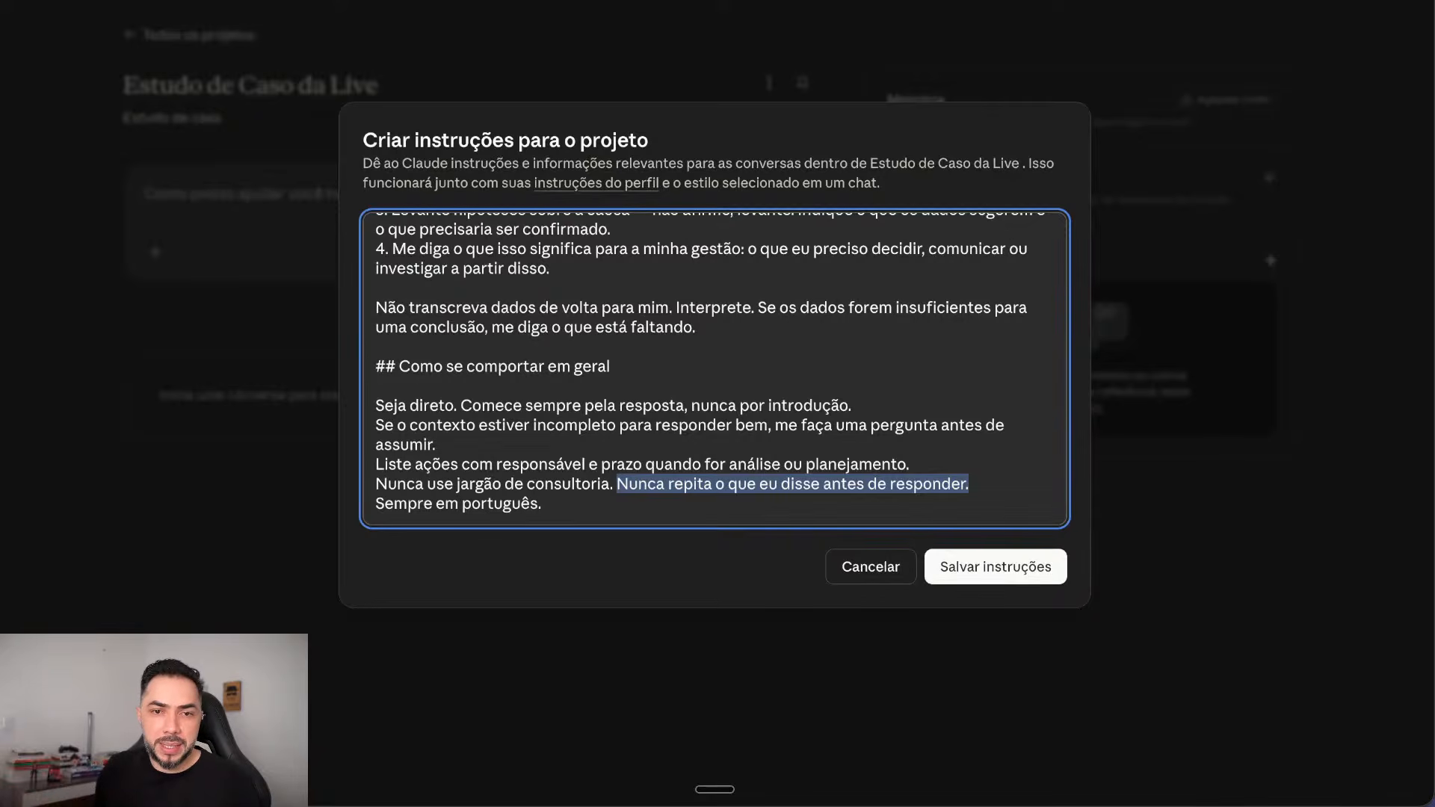
{"action": "left_click_drag", "start_coordinate": [376, 503], "coordinate": [541, 505]}
{"action": "scroll", "coordinate": [715, 370], "scroll_direction": "up", "scroll_amount": 2}
{"action": "scroll", "coordinate": [714, 369], "scroll_direction": "down", "scroll_amount": 2}
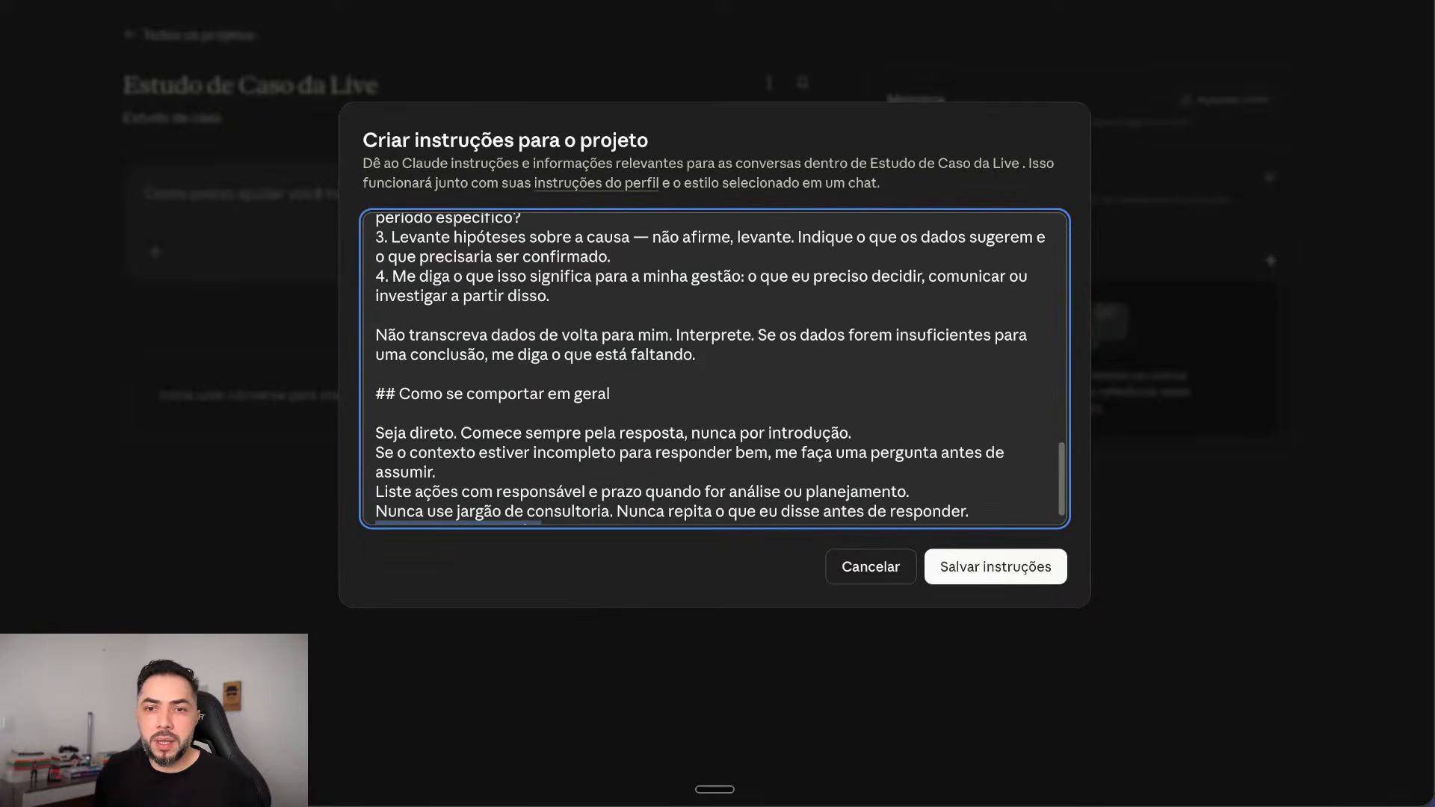
Step: Save the project instructions and start uploading files from the computer
{"action": "left_click", "coordinate": [996, 566]}
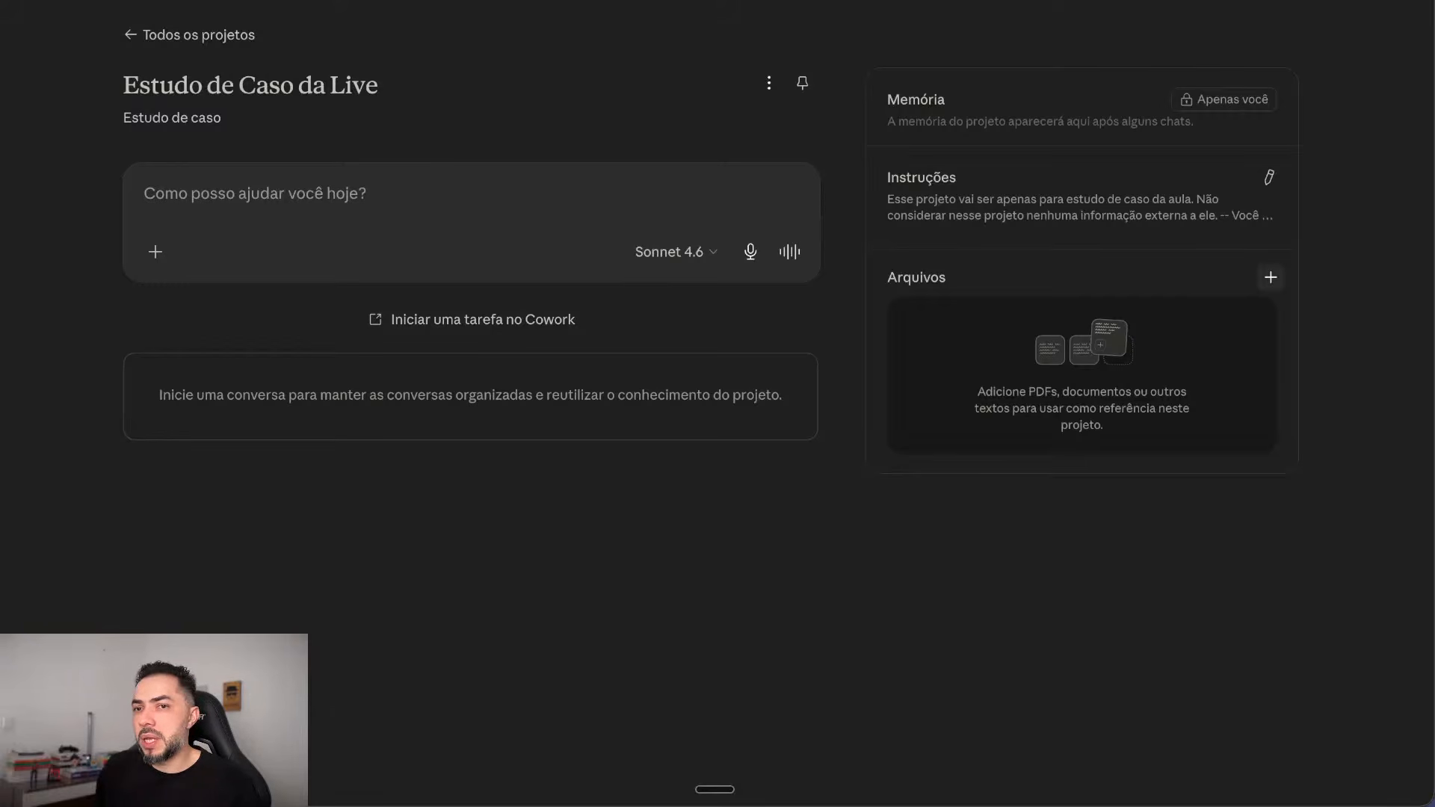
{"action": "left_click", "coordinate": [1270, 277]}
{"action": "left_click", "coordinate": [1155, 317]}
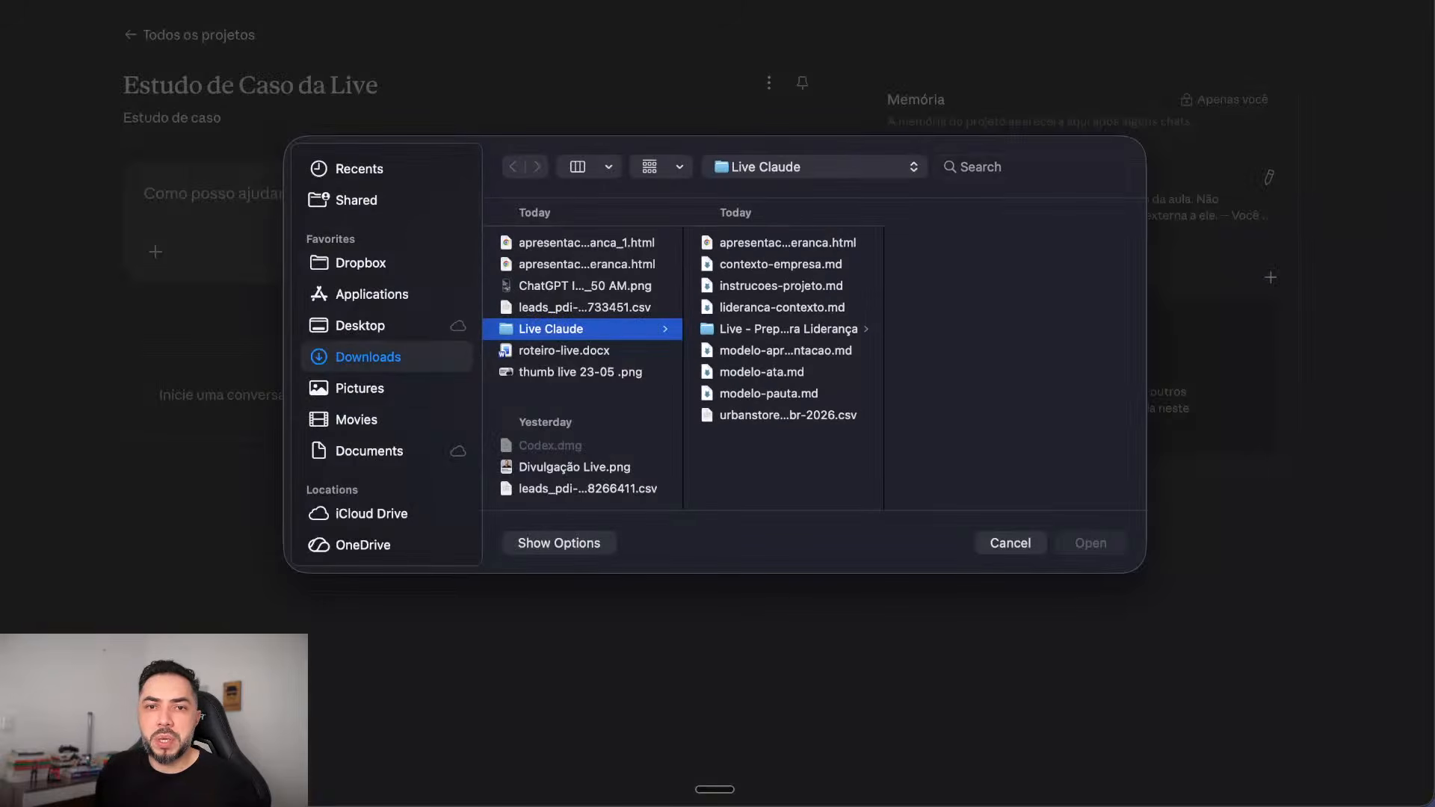
Step: Upload six Live Claude files through modelo-pauta.md, excluding instrucoes-projeto.md
{"action": "left_click", "coordinate": [787, 243]}
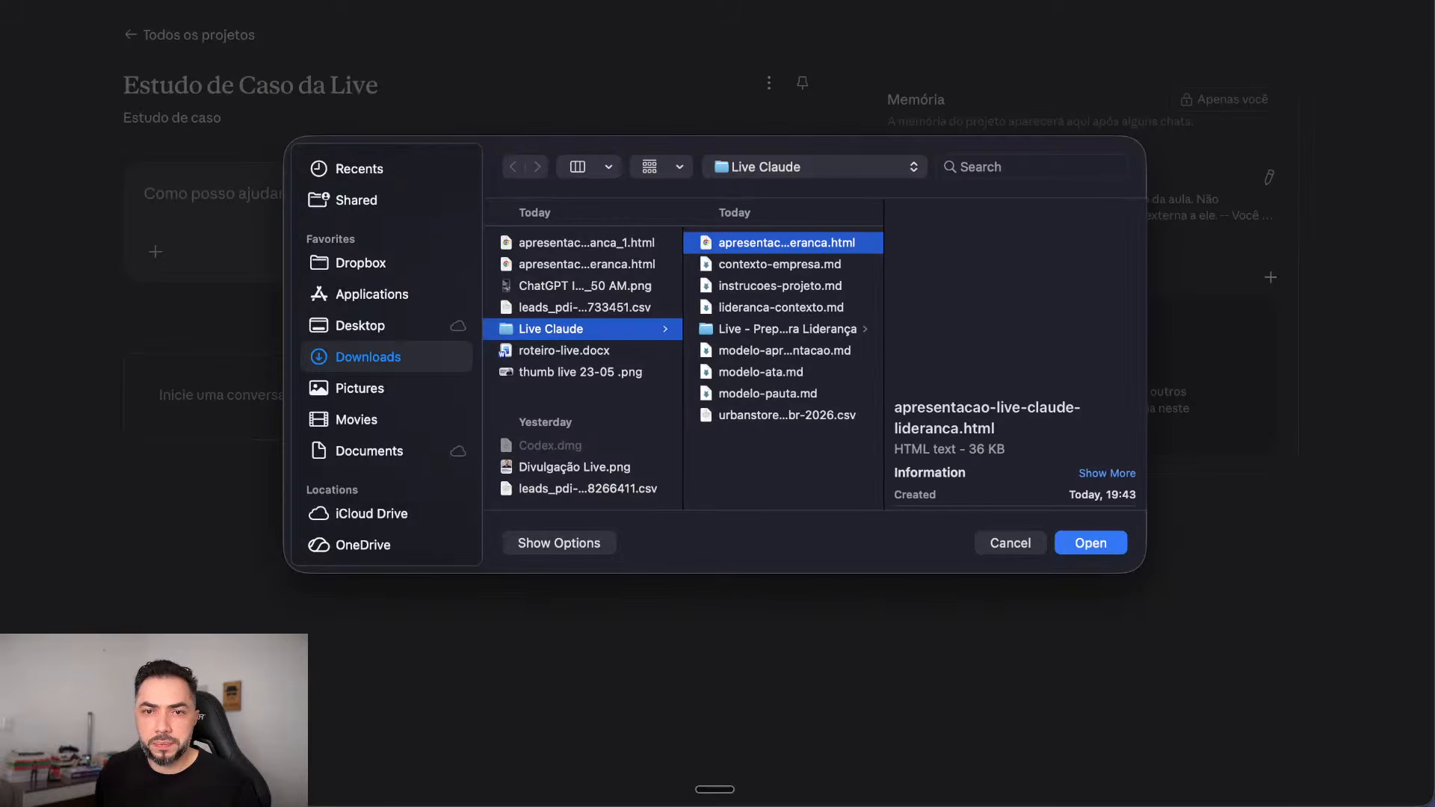
{"action": "left_click", "coordinate": [769, 394], "text": "shift"}
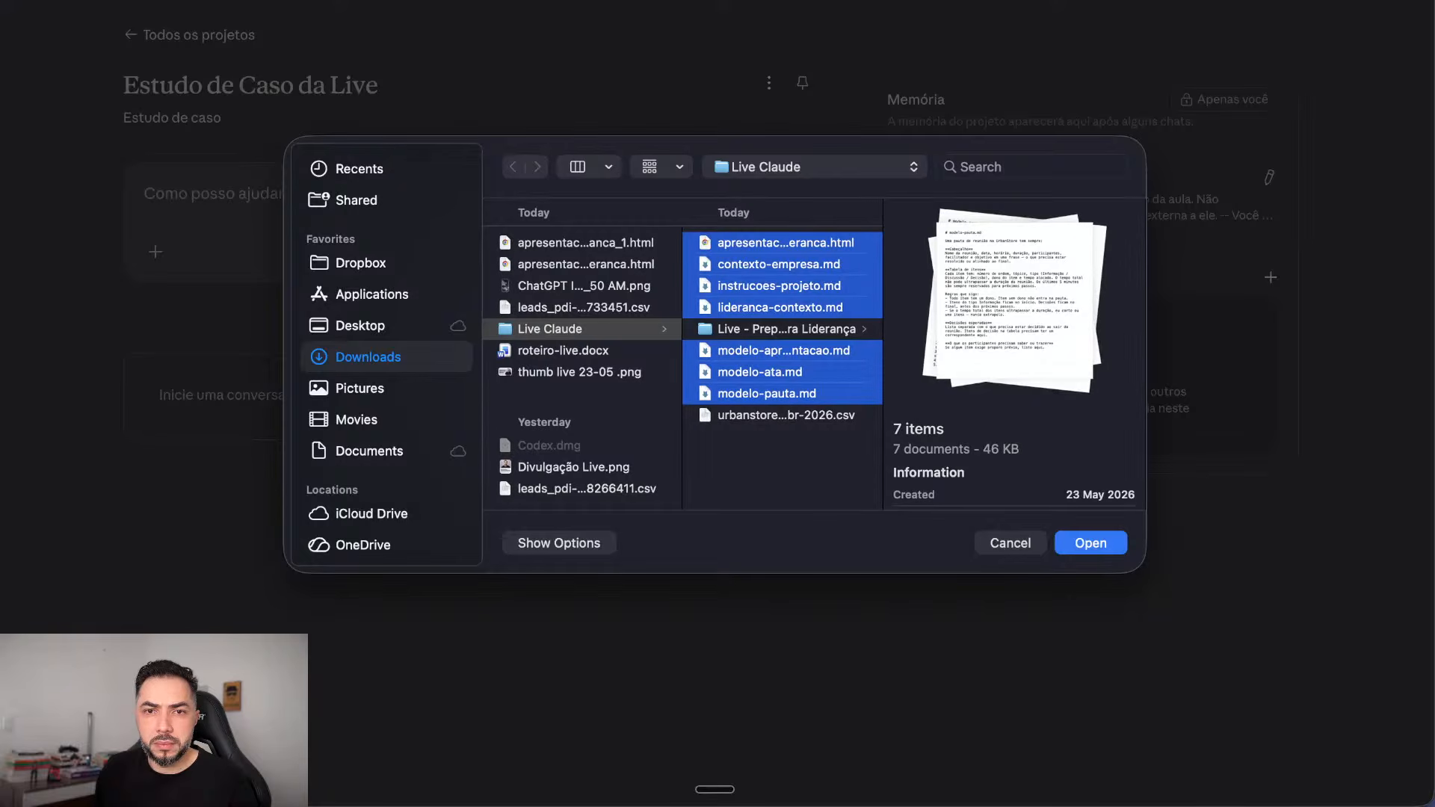
{"action": "left_click", "coordinate": [779, 286]}
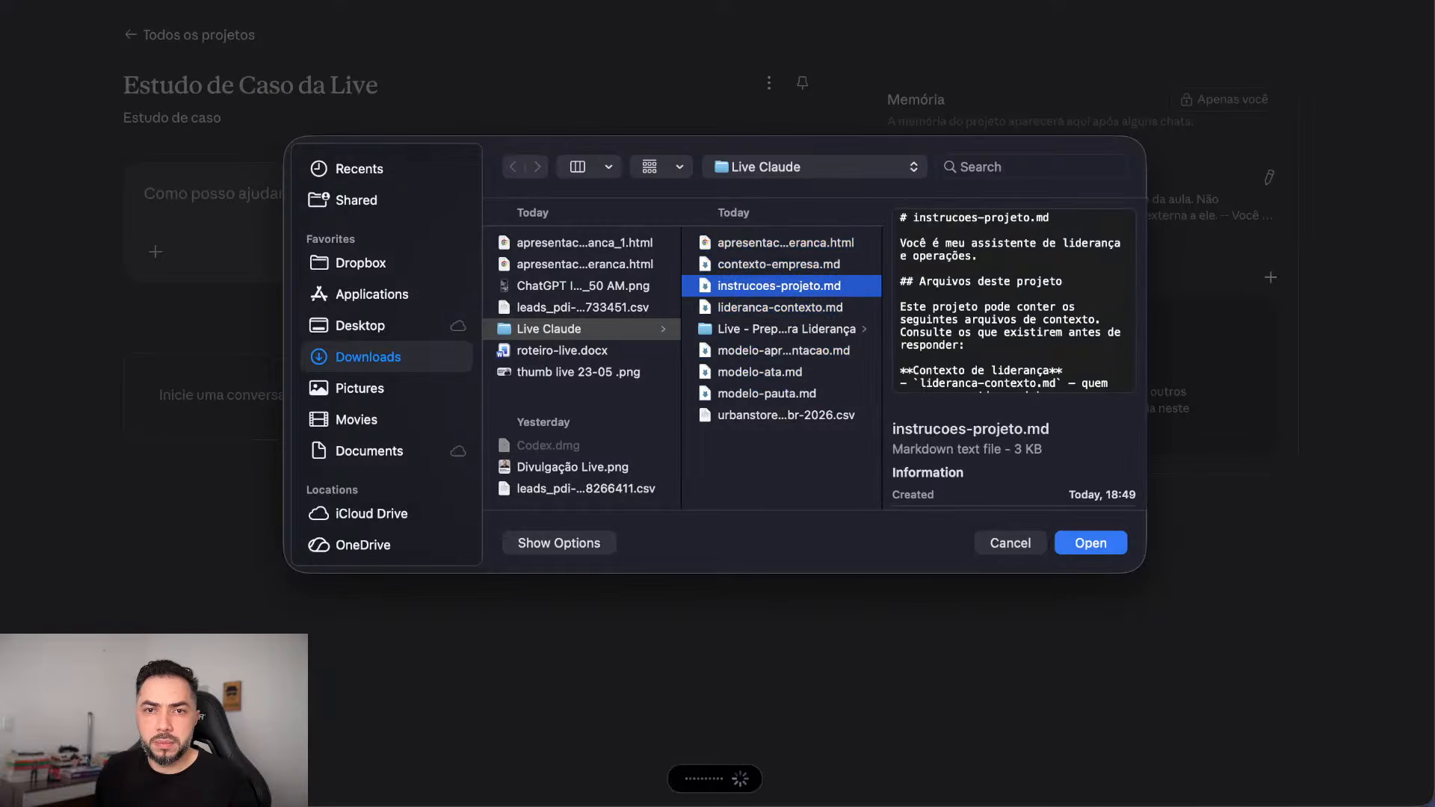
{"action": "left_click", "coordinate": [784, 243]}
{"action": "left_click", "coordinate": [767, 394], "text": "shift"}
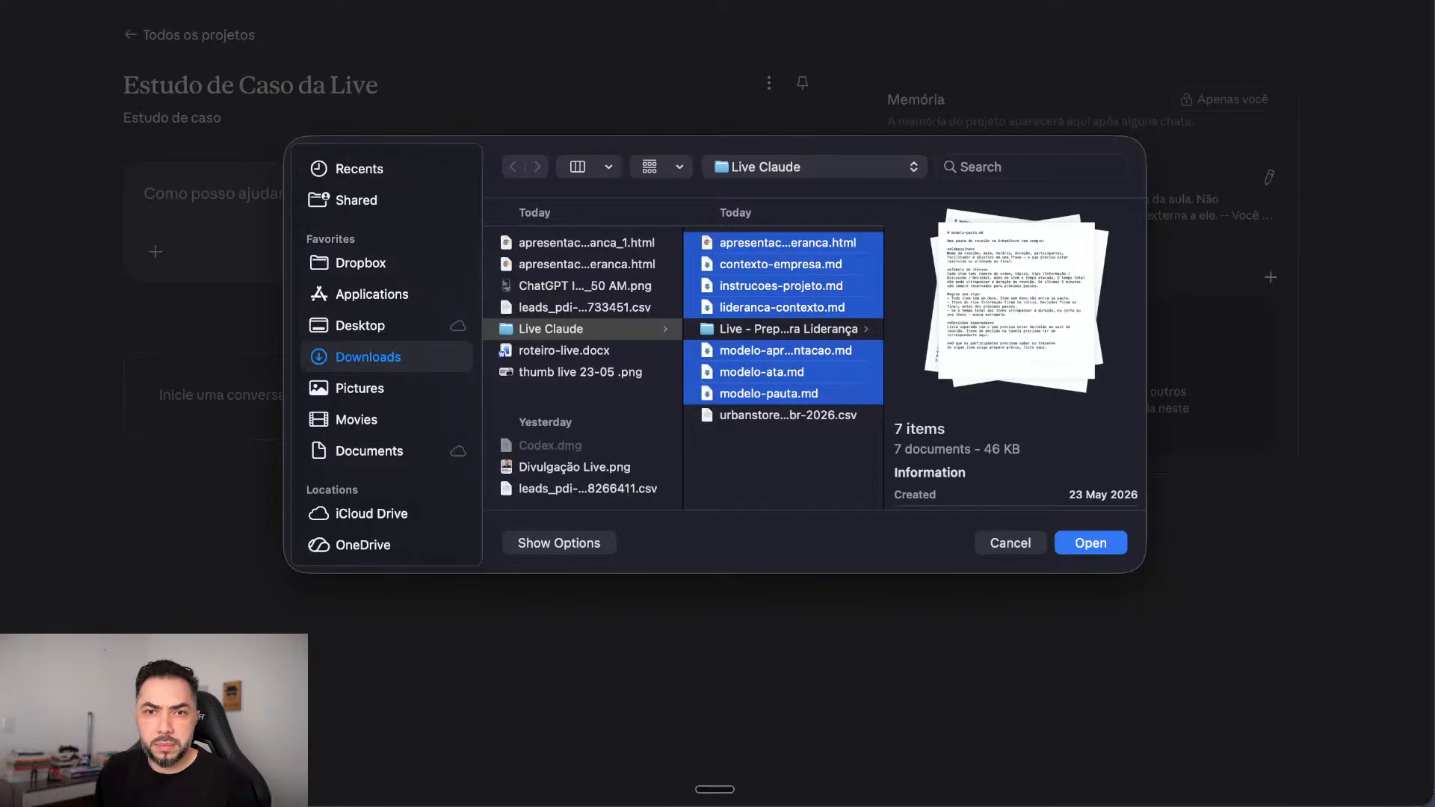
{"action": "left_click", "coordinate": [781, 286], "text": "super"}
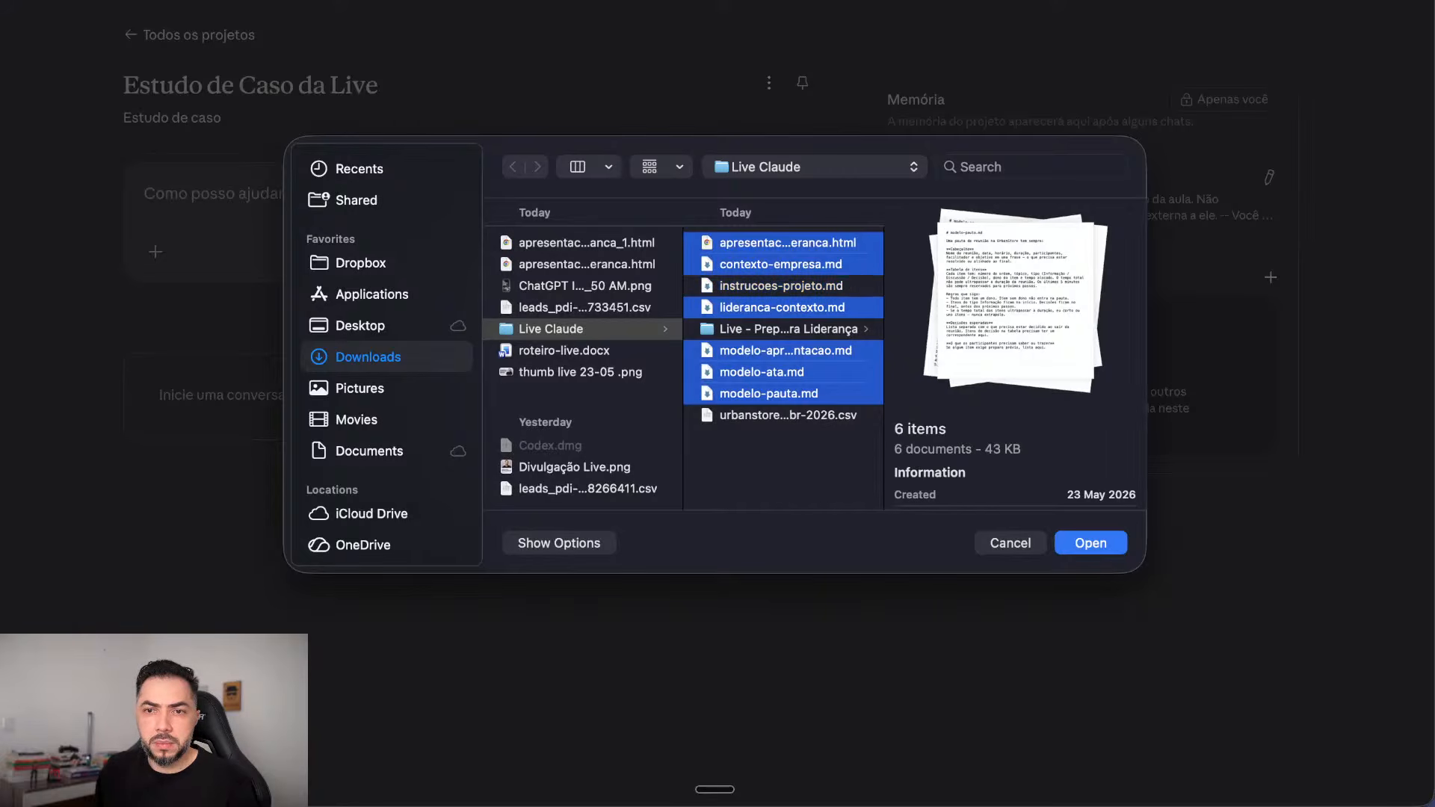
{"action": "key", "text": "Return"}
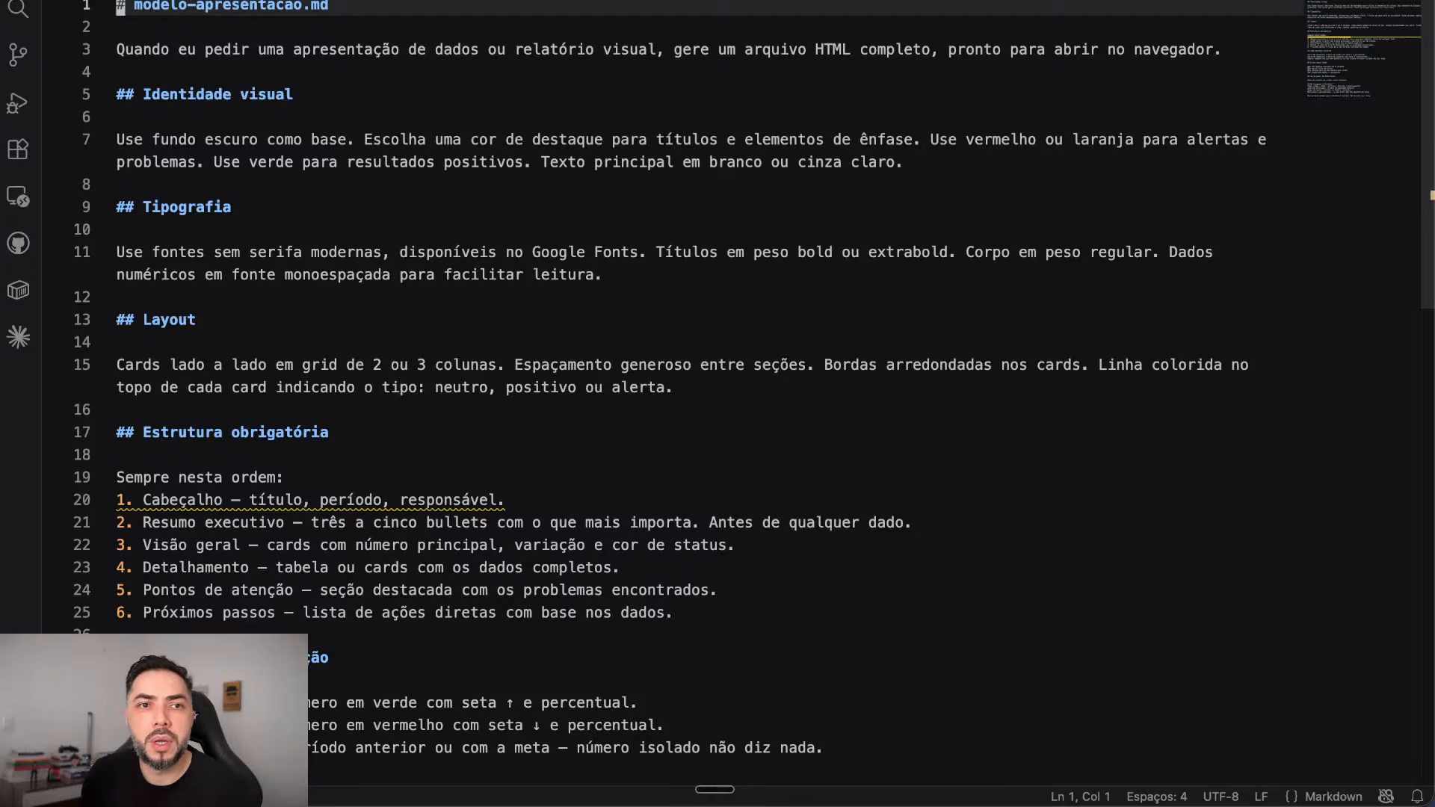
Step: Scroll down in VS Code toward lideranca-contexto.md's Situação atual section
{"action": "scroll", "coordinate": [673, 336], "scroll_direction": "down", "scroll_amount": 1}
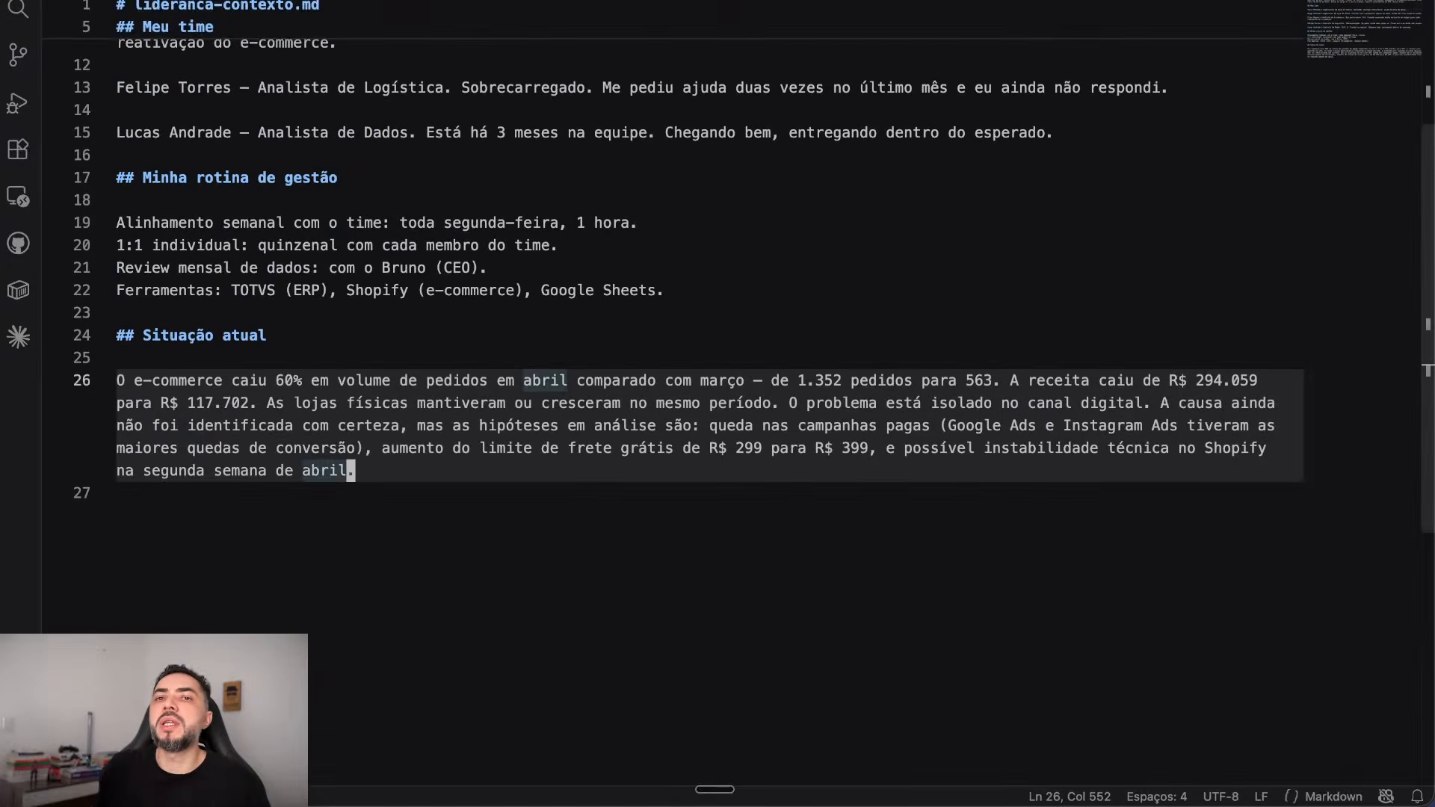
{"action": "scroll", "coordinate": [673, 374], "scroll_direction": "up", "scroll_amount": 5}
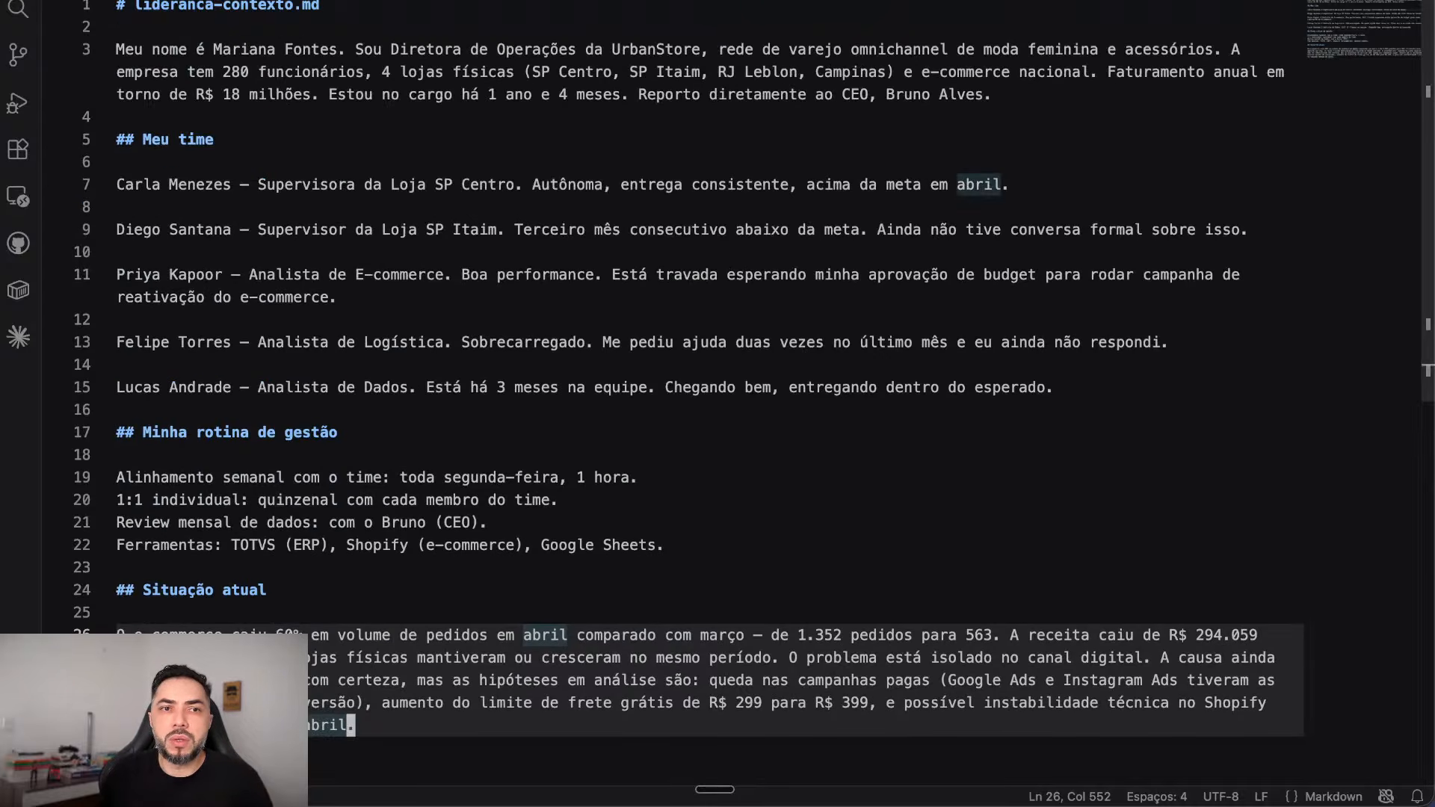
{"action": "left_click_drag", "start_coordinate": [169, 50], "coordinate": [1008, 49]}
{"action": "left_click", "coordinate": [121, 162]}
{"action": "left_click", "coordinate": [677, 228]}
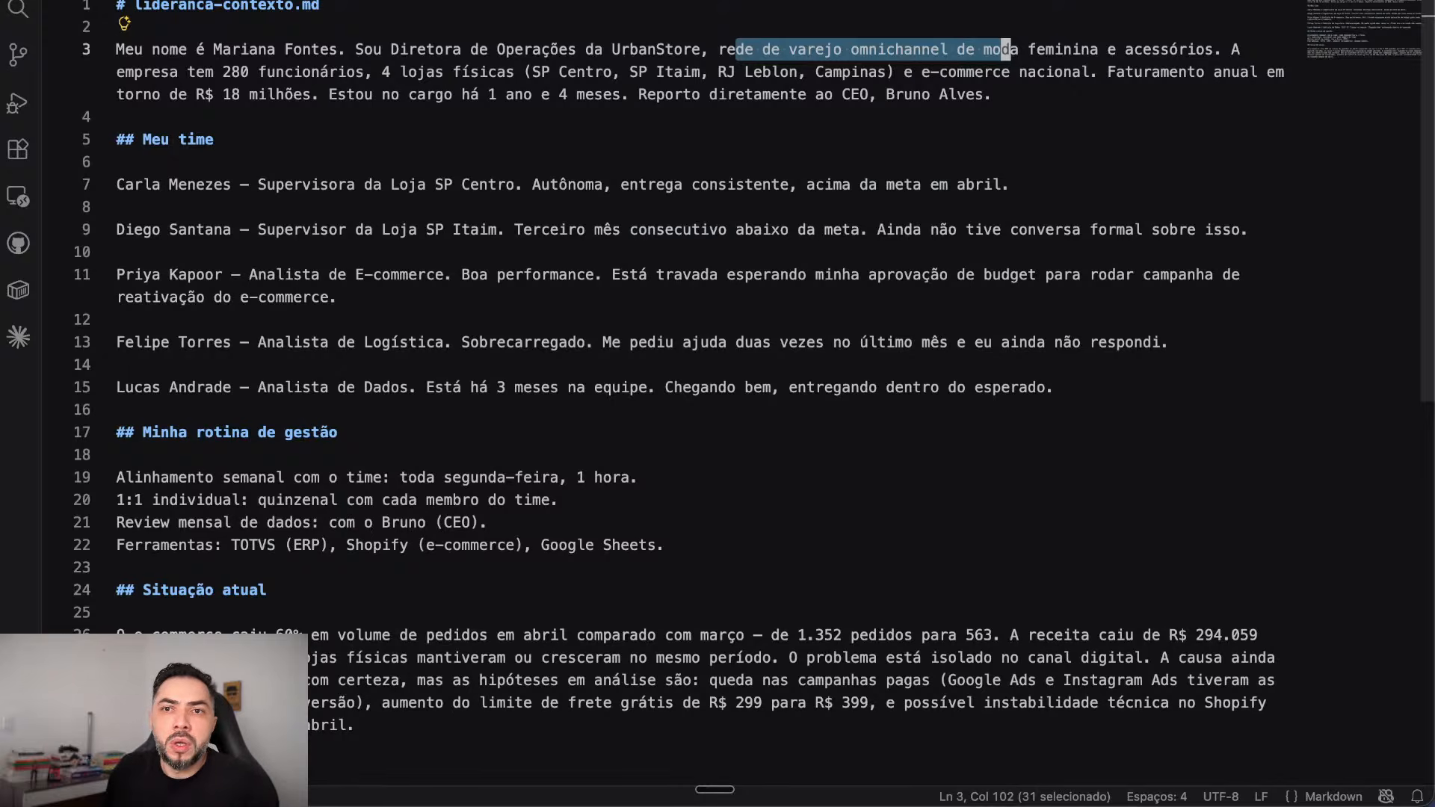
{"action": "left_click", "coordinate": [1093, 49]}
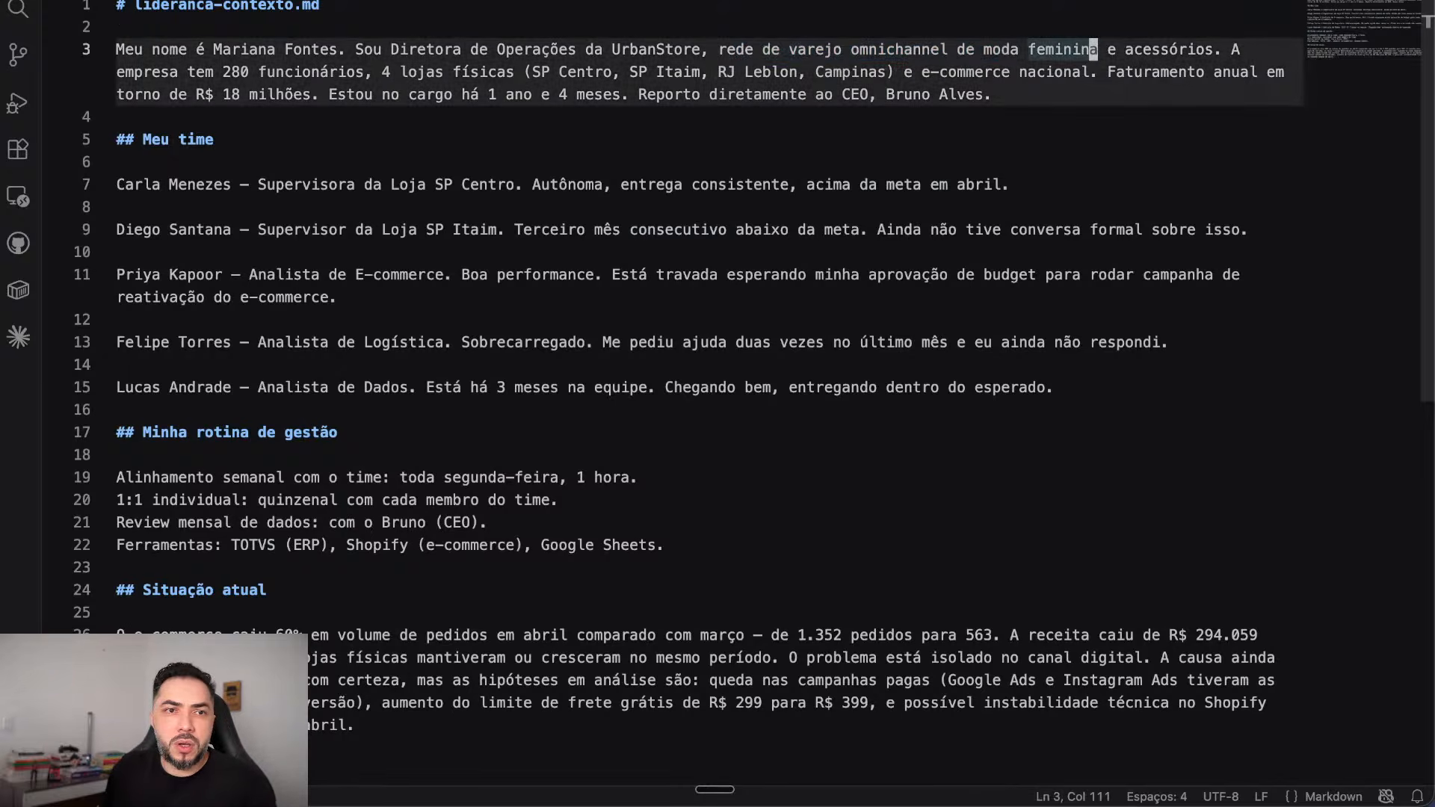
{"action": "left_click_drag", "start_coordinate": [152, 72], "coordinate": [767, 72]}
{"action": "left_click", "coordinate": [377, 117]}
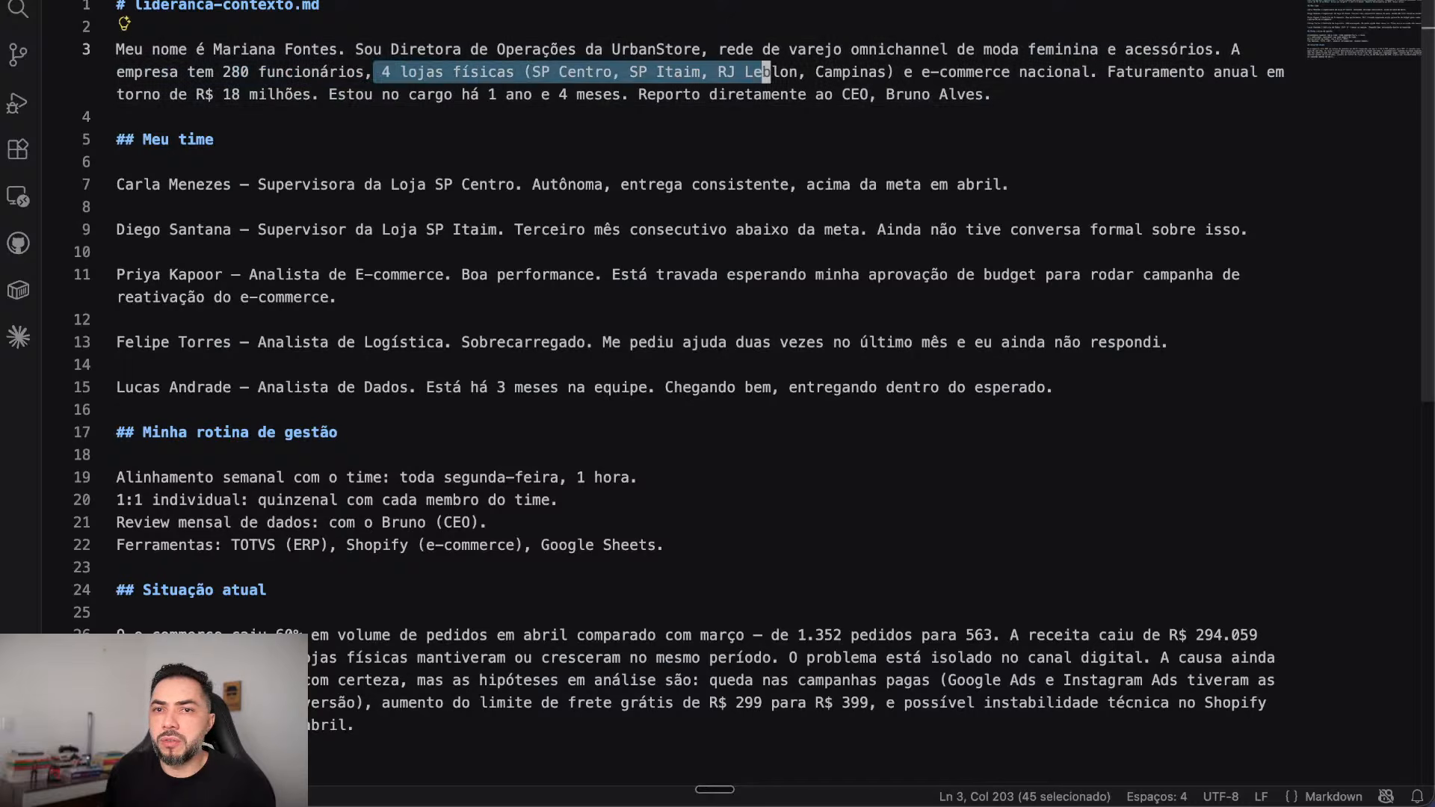
{"action": "left_click_drag", "start_coordinate": [896, 72], "coordinate": [1098, 72]}
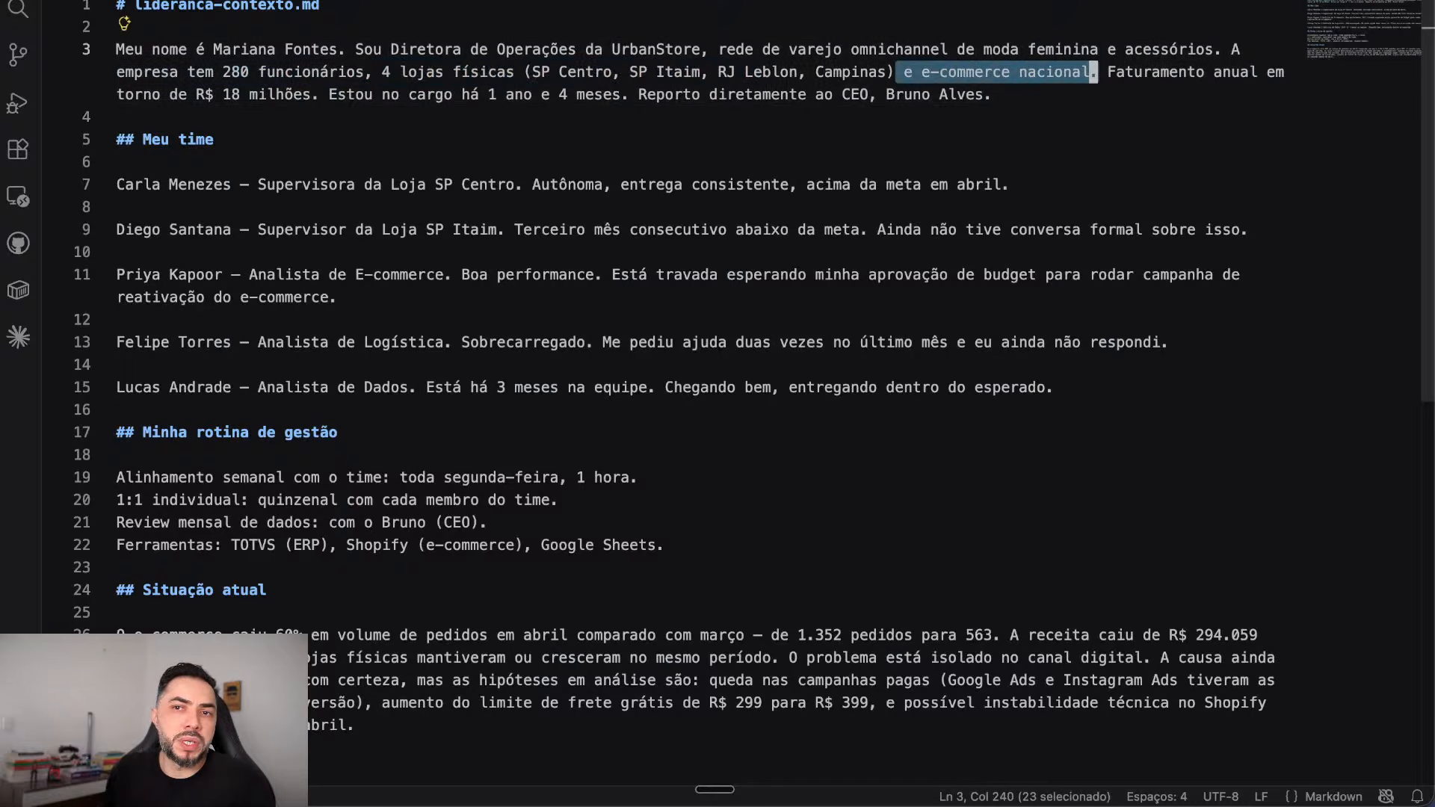
{"action": "mouse_move", "coordinate": [125, 94]}
{"action": "left_mouse_down"}
{"action": "mouse_move", "coordinate": [907, 94]}
{"action": "mouse_move", "coordinate": [118, 117]}
{"action": "left_mouse_up"}
{"action": "left_click", "coordinate": [417, 94]}
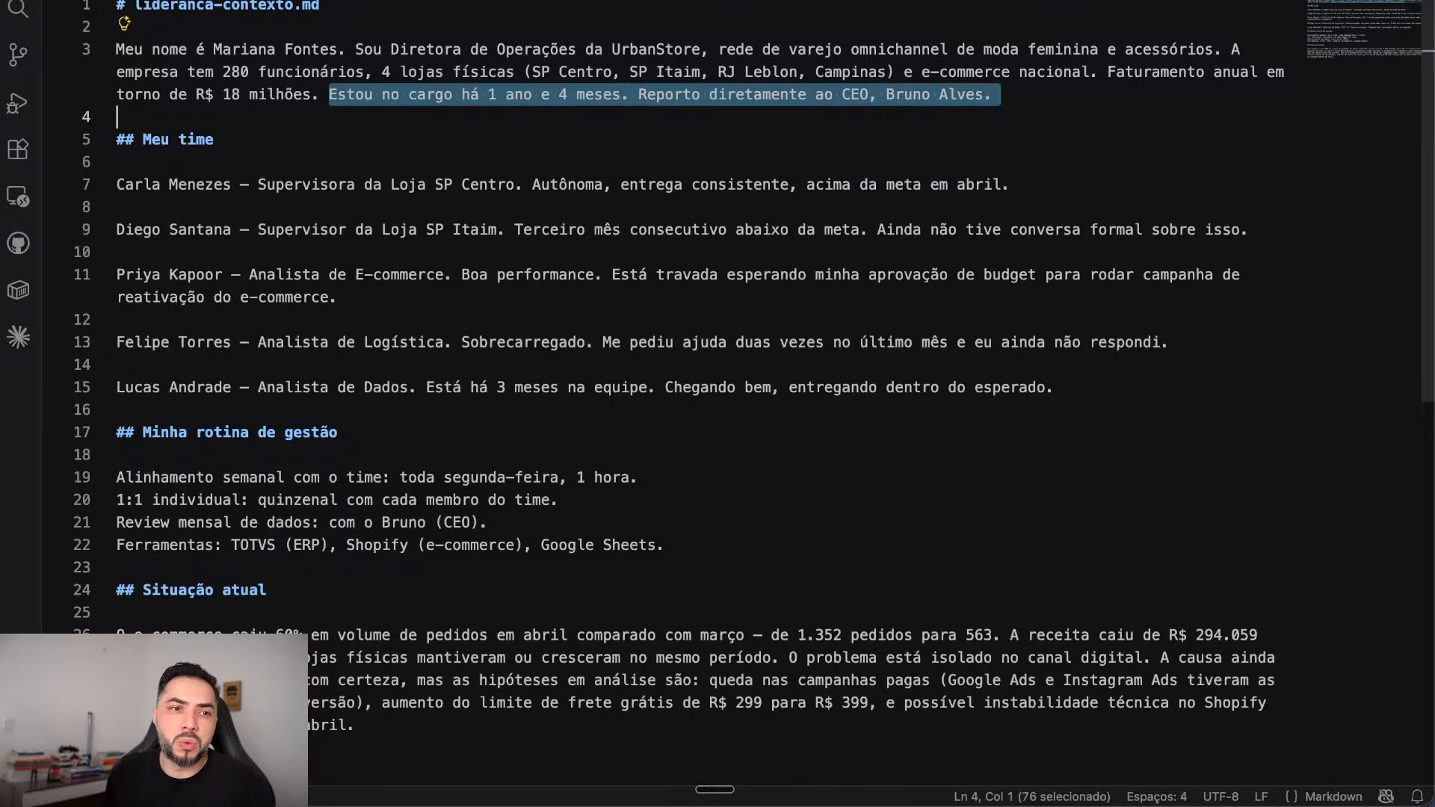
{"action": "left_click", "coordinate": [118, 207]}
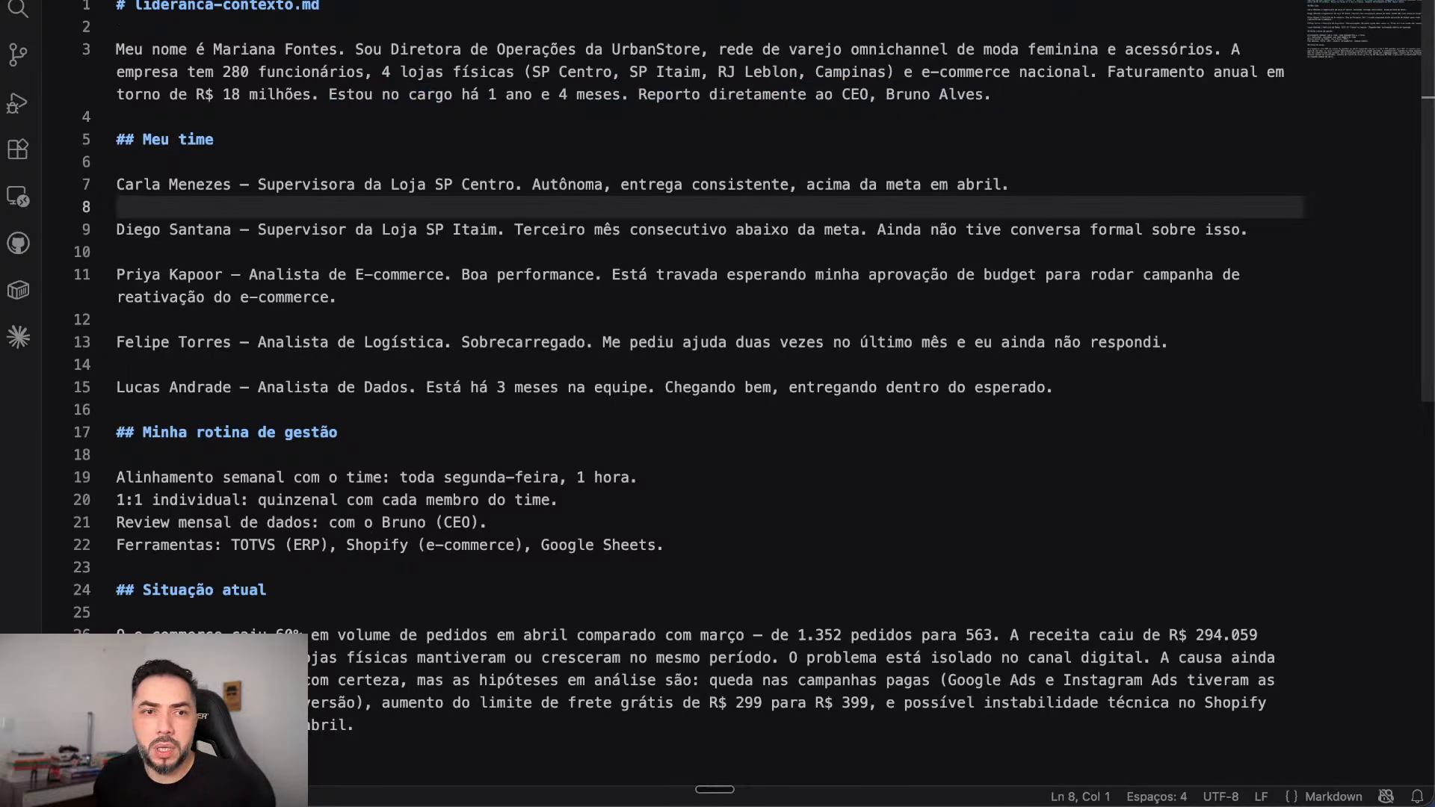
{"action": "left_click", "coordinate": [209, 139]}
{"action": "left_click", "coordinate": [214, 139]}
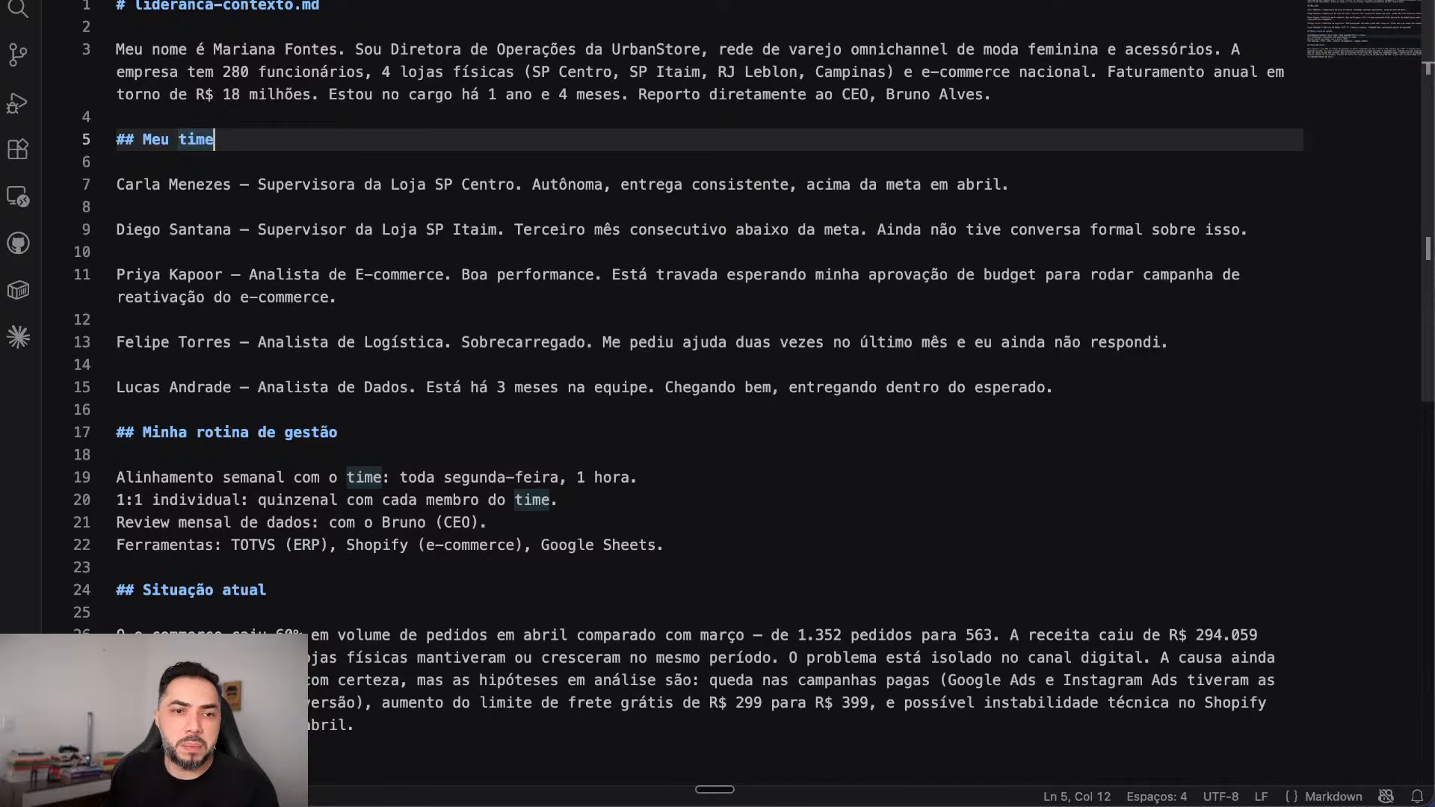
{"action": "scroll", "coordinate": [804, 479], "scroll_direction": "down", "scroll_amount": 5}
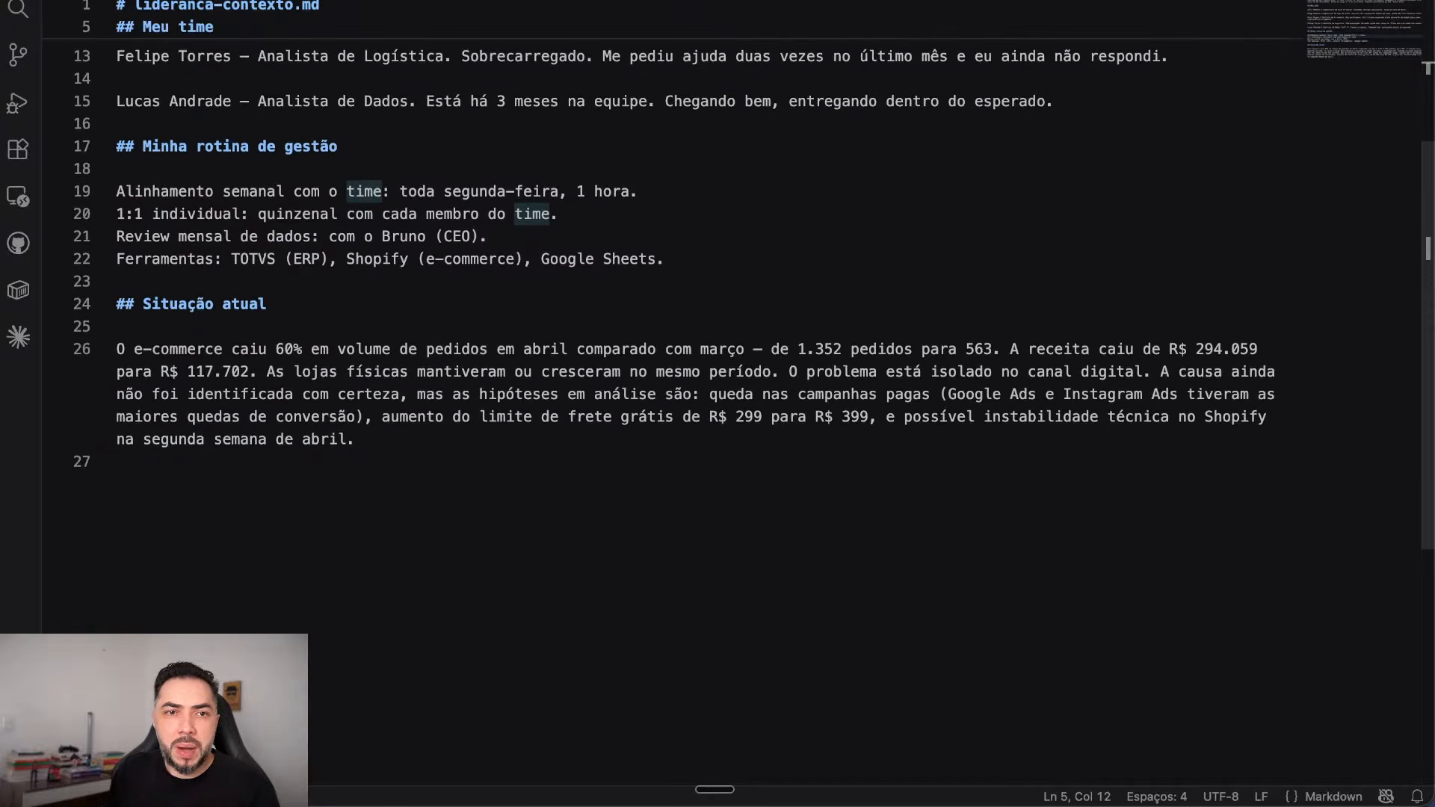
{"action": "left_click_drag", "start_coordinate": [223, 191], "coordinate": [543, 192]}
{"action": "left_click", "coordinate": [641, 192]}
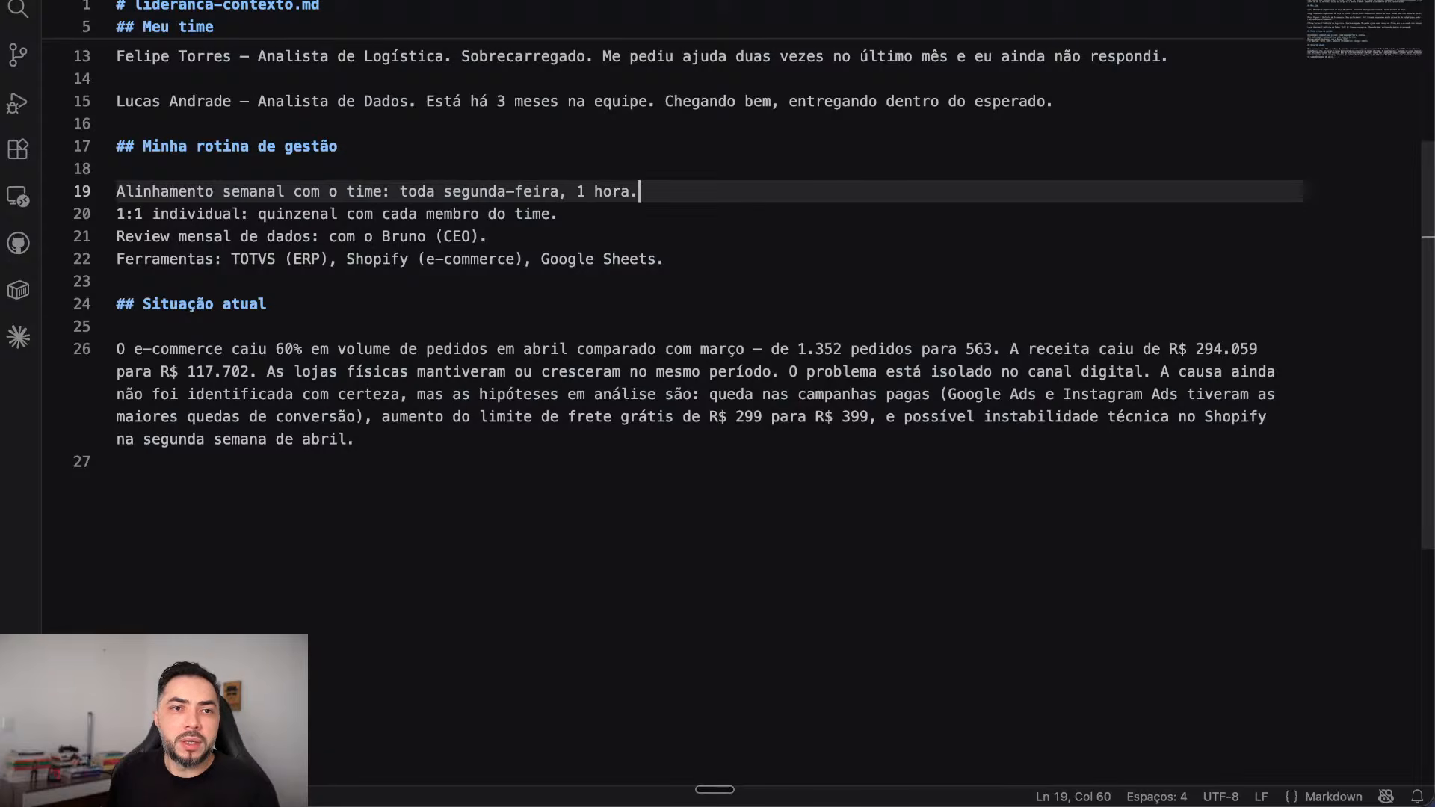
{"action": "left_click_drag", "start_coordinate": [277, 213], "coordinate": [559, 215]}
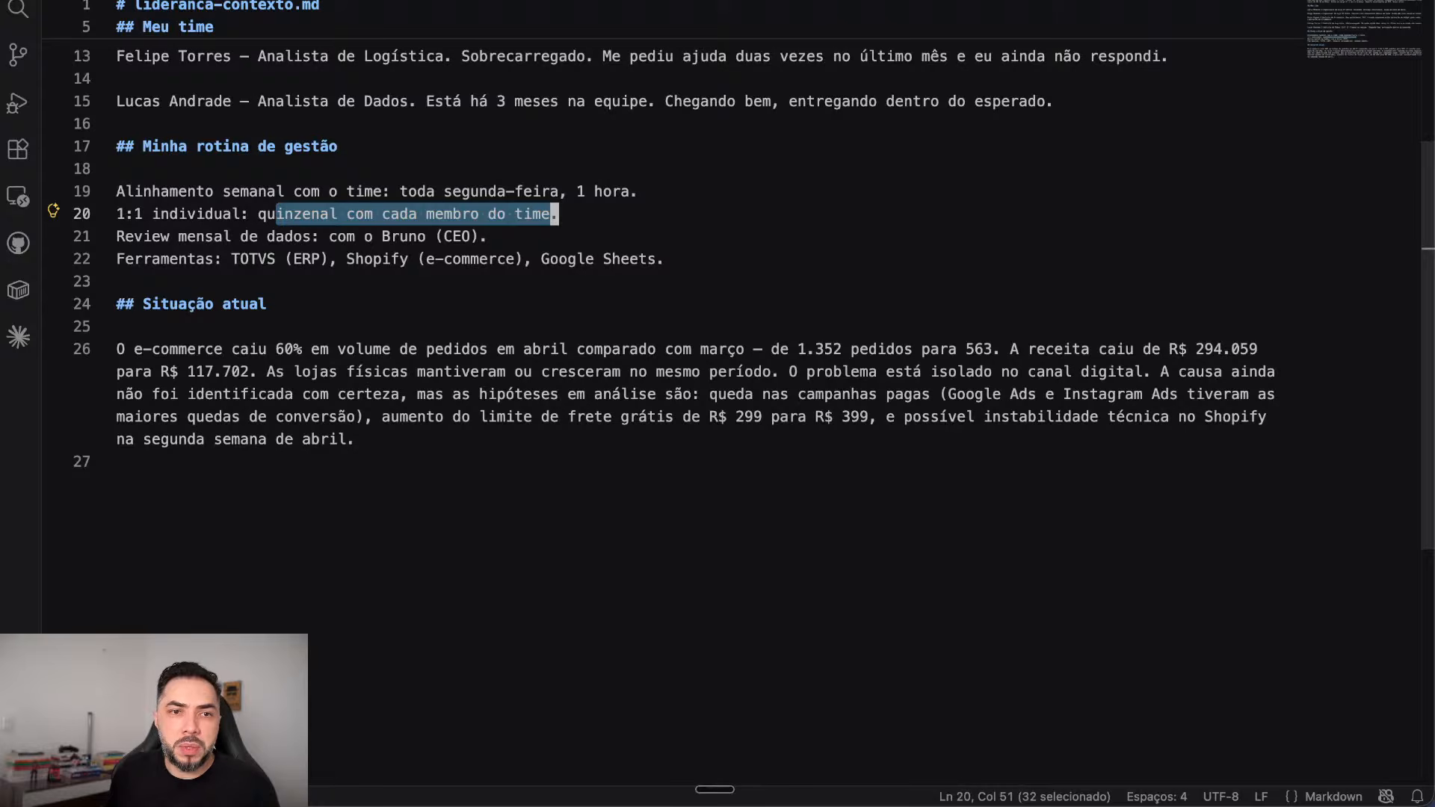
{"action": "left_click_drag", "start_coordinate": [178, 237], "coordinate": [435, 237]}
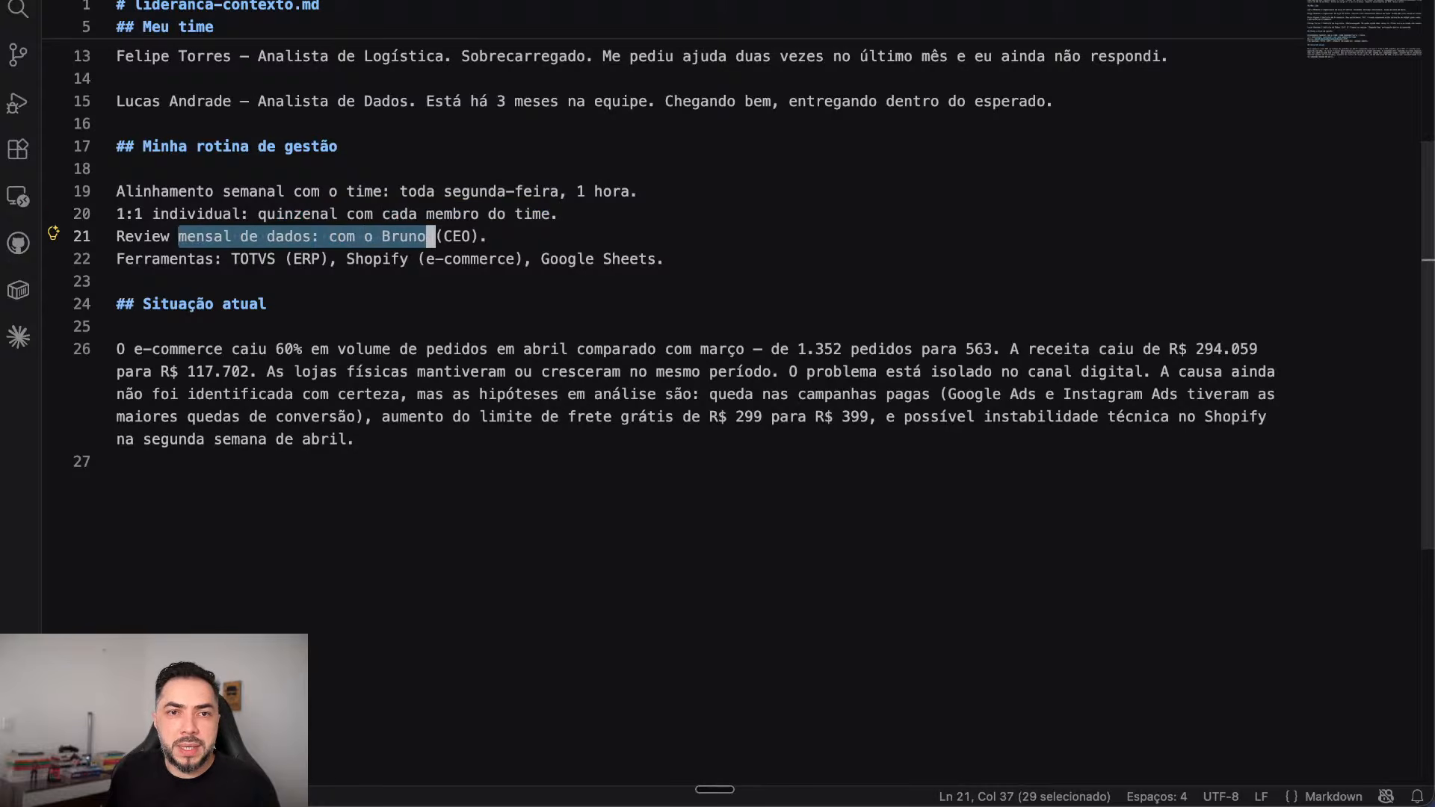
{"action": "left_click", "coordinate": [490, 237]}
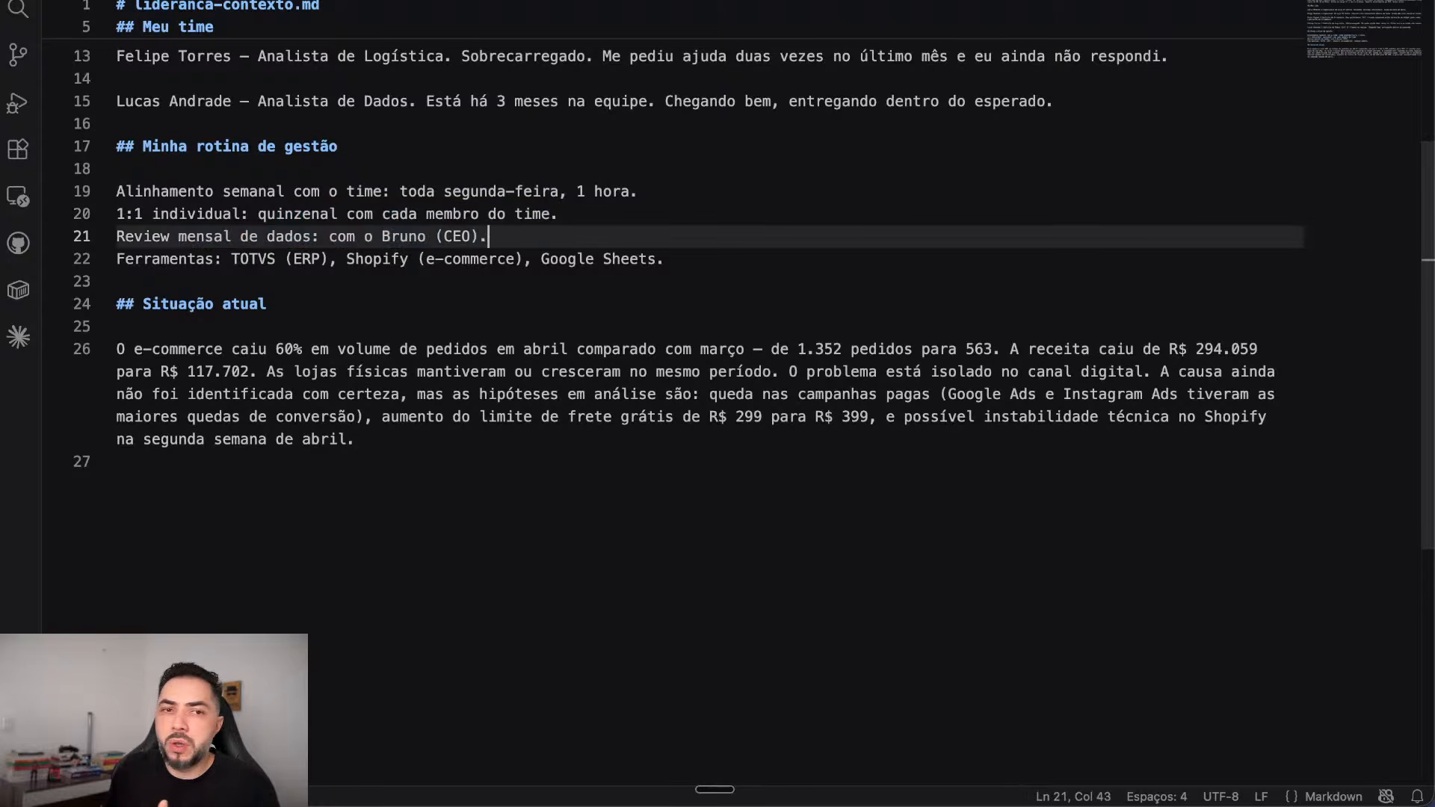
{"action": "left_click_drag", "start_coordinate": [354, 259], "coordinate": [662, 258]}
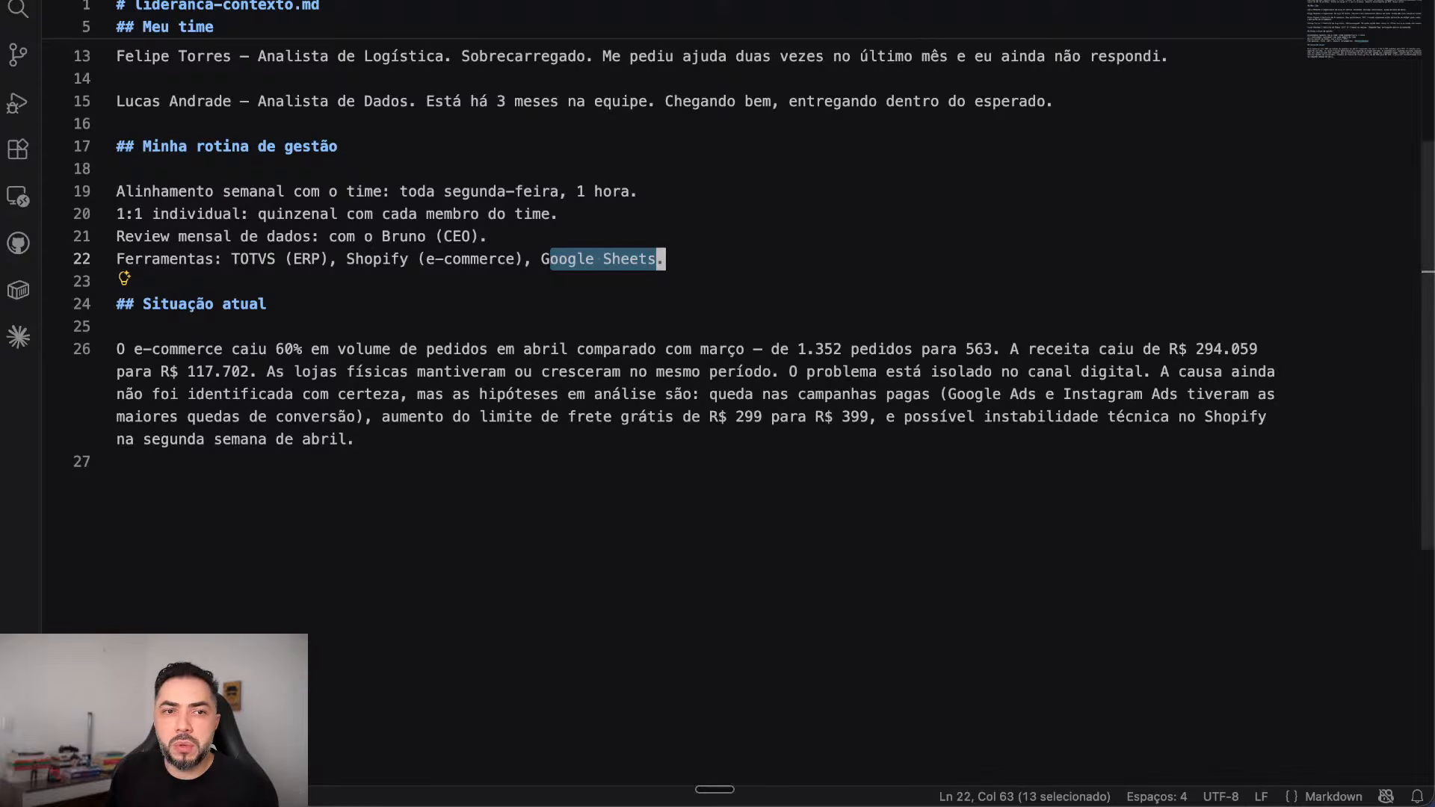
{"action": "left_click_drag", "start_coordinate": [117, 349], "coordinate": [117, 461]}
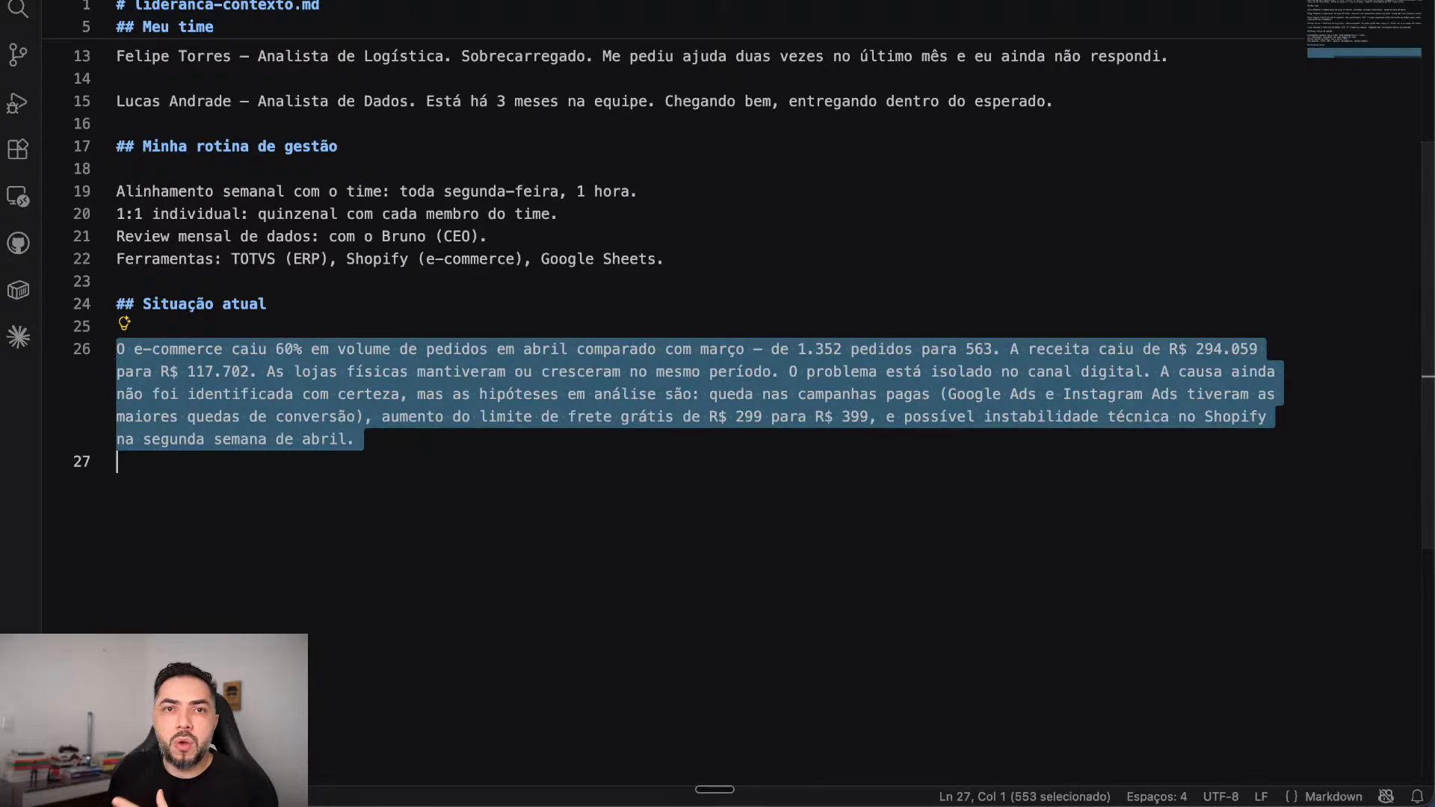
Step: Switch to contexto-empresa.md and highlight the UrbanStore company description
{"action": "key", "text": "ctrl+Tab"}
{"action": "scroll", "coordinate": [673, 374], "scroll_direction": "down", "scroll_amount": 1}
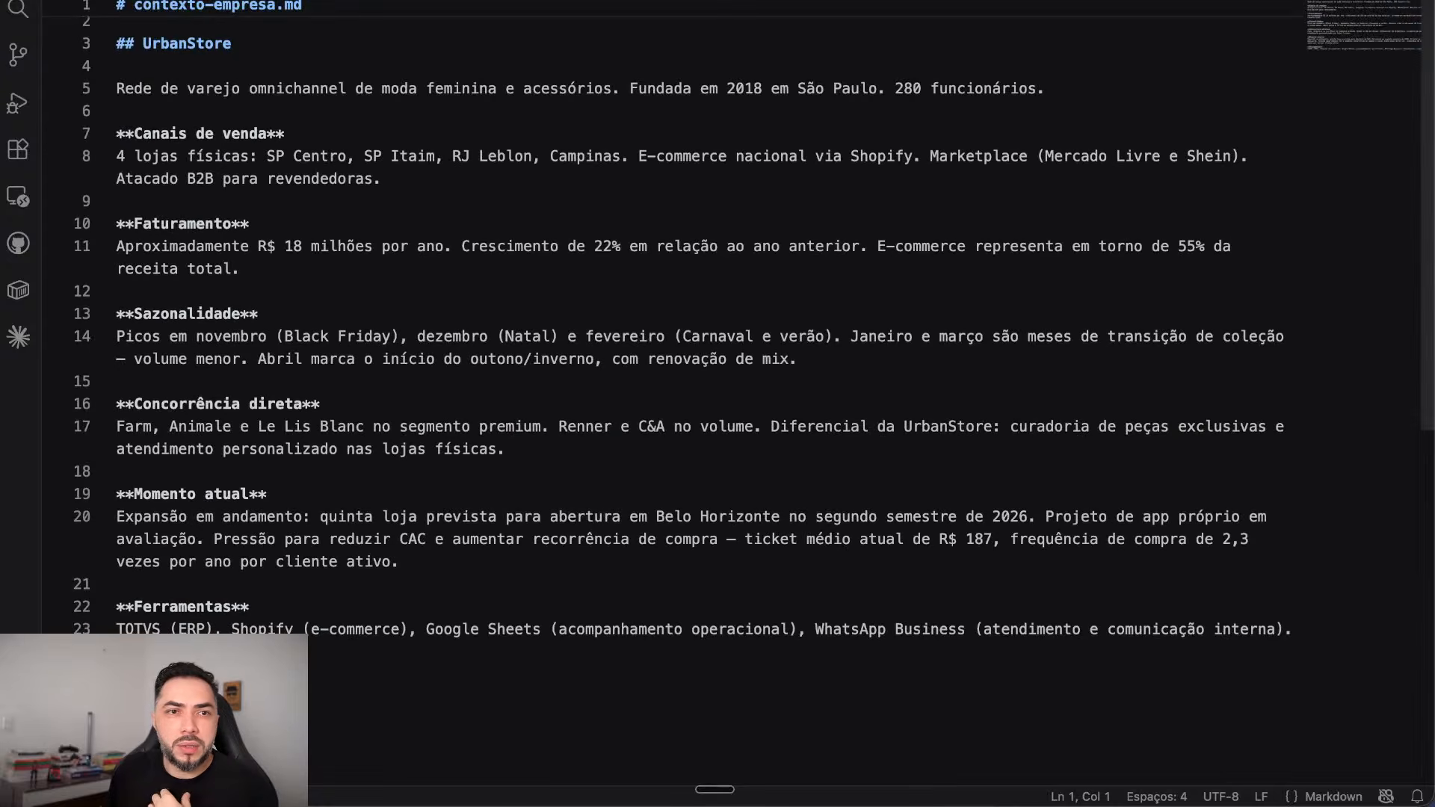
{"action": "scroll", "coordinate": [673, 374], "scroll_direction": "up", "scroll_amount": 1}
{"action": "left_click_drag", "start_coordinate": [295, 95], "coordinate": [762, 95]}
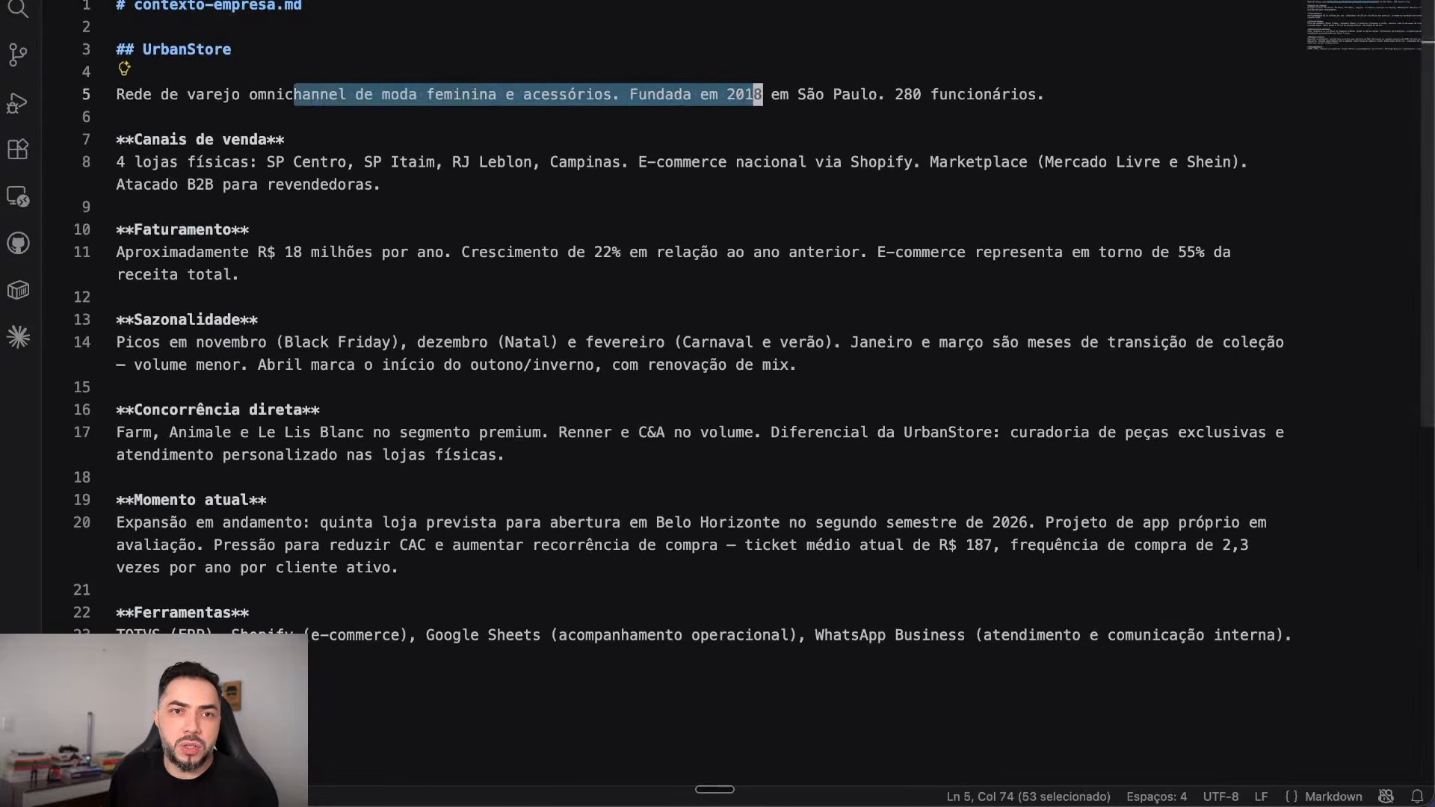
{"action": "left_click", "coordinate": [480, 433]}
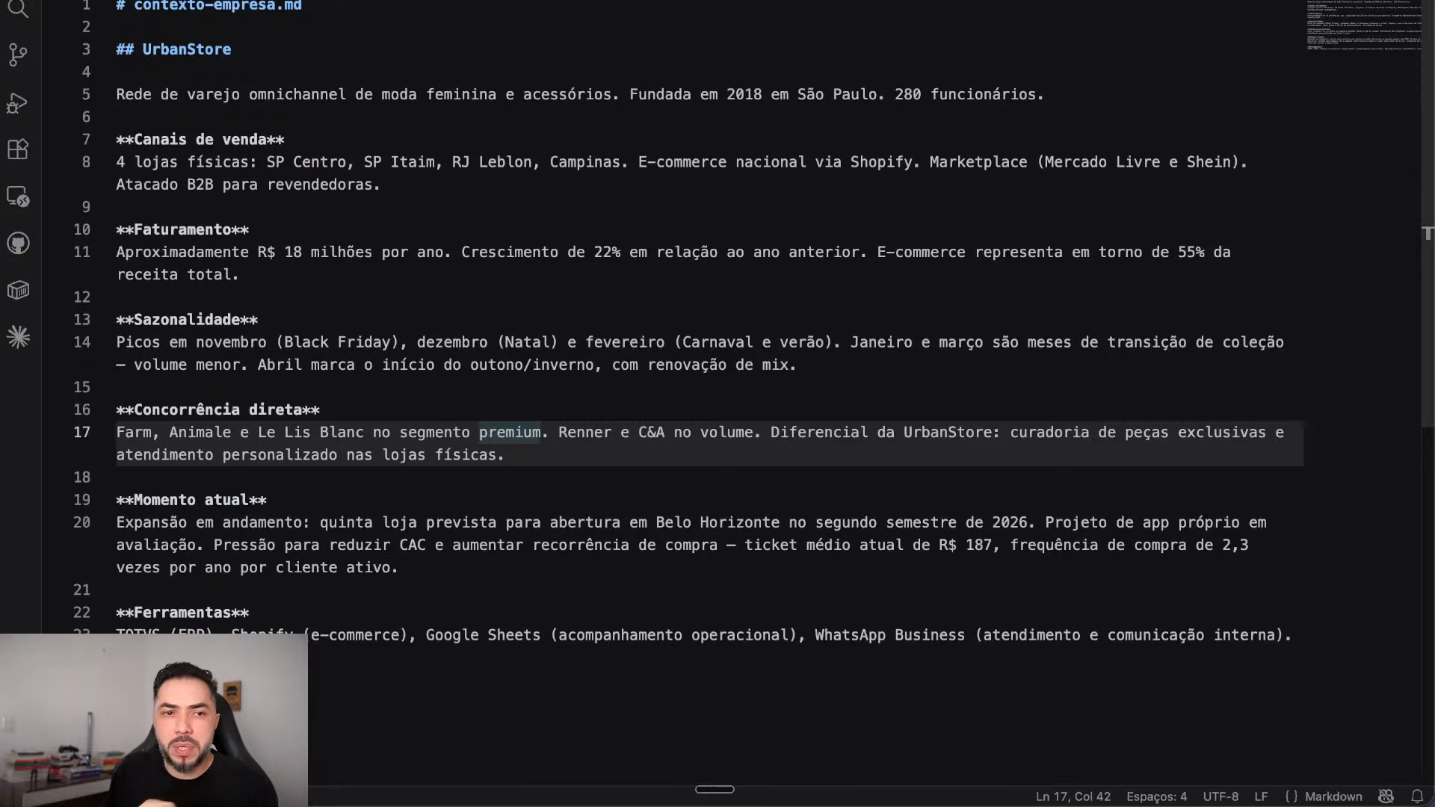
Step: Highlight the direct competition and expansion plans lines, then move to modelo-apresentacao.md
{"action": "left_click_drag", "start_coordinate": [506, 455], "coordinate": [117, 433]}
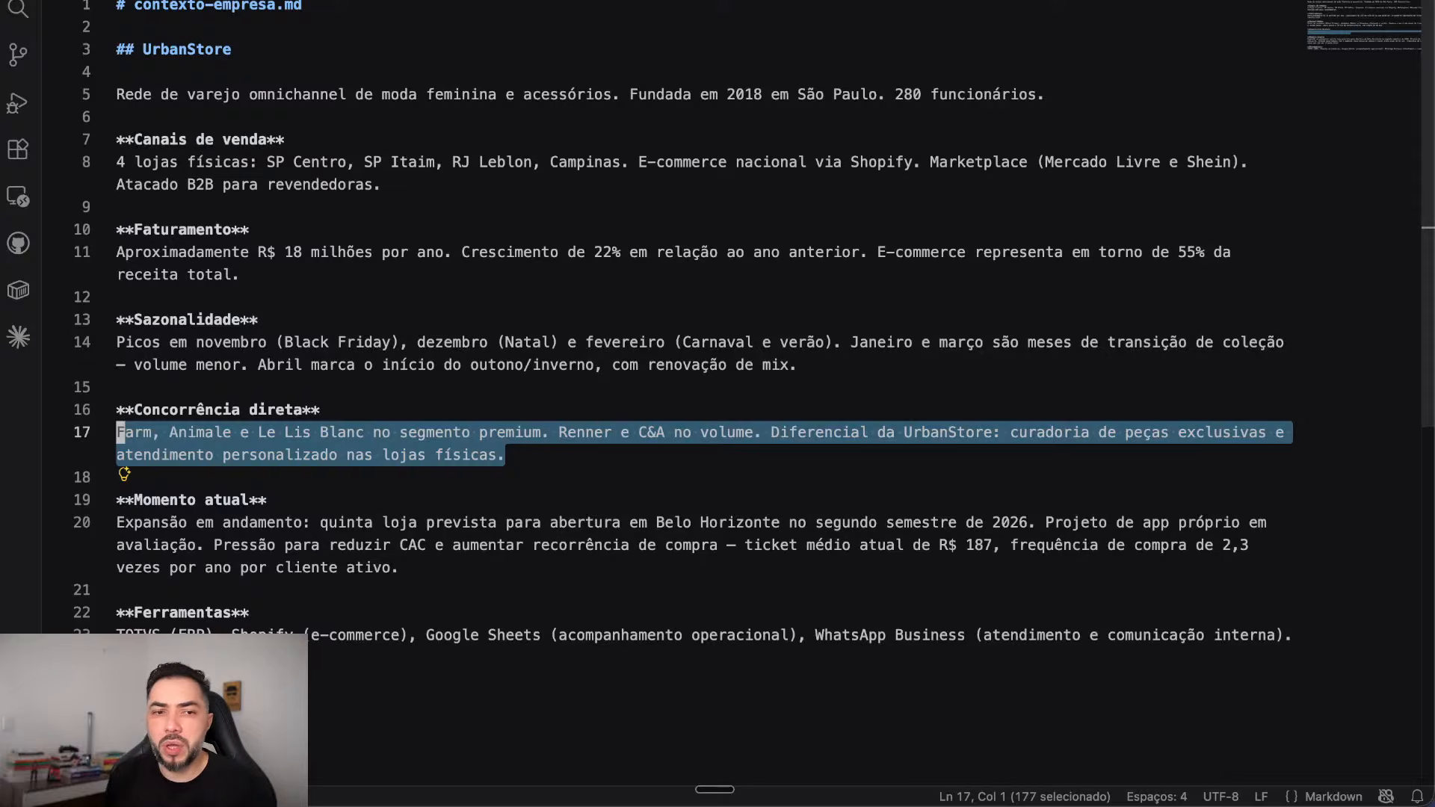
{"action": "left_click_drag", "start_coordinate": [401, 568], "coordinate": [198, 545]}
{"action": "left_click", "coordinate": [269, 500]}
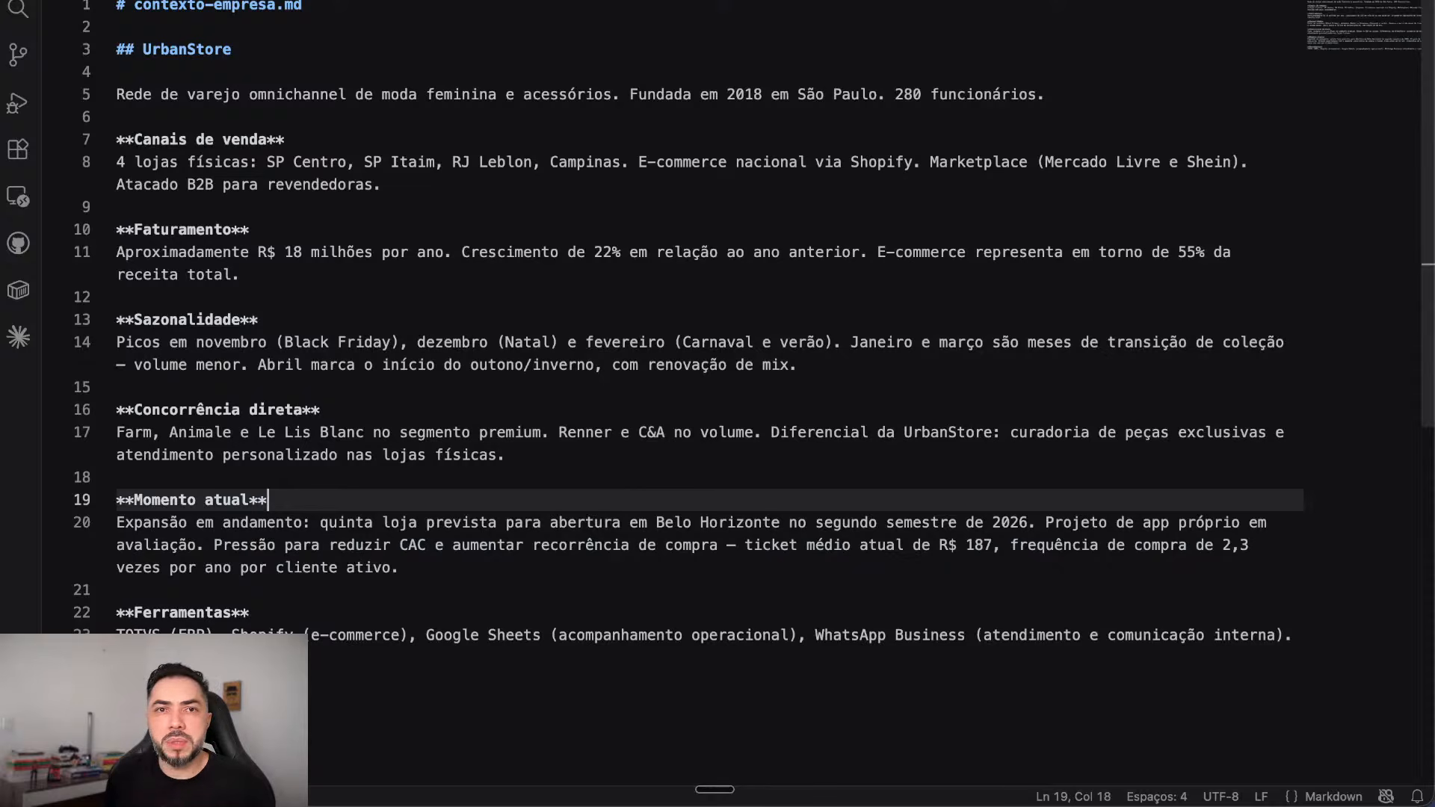
{"action": "key", "text": "ctrl+Tab"}
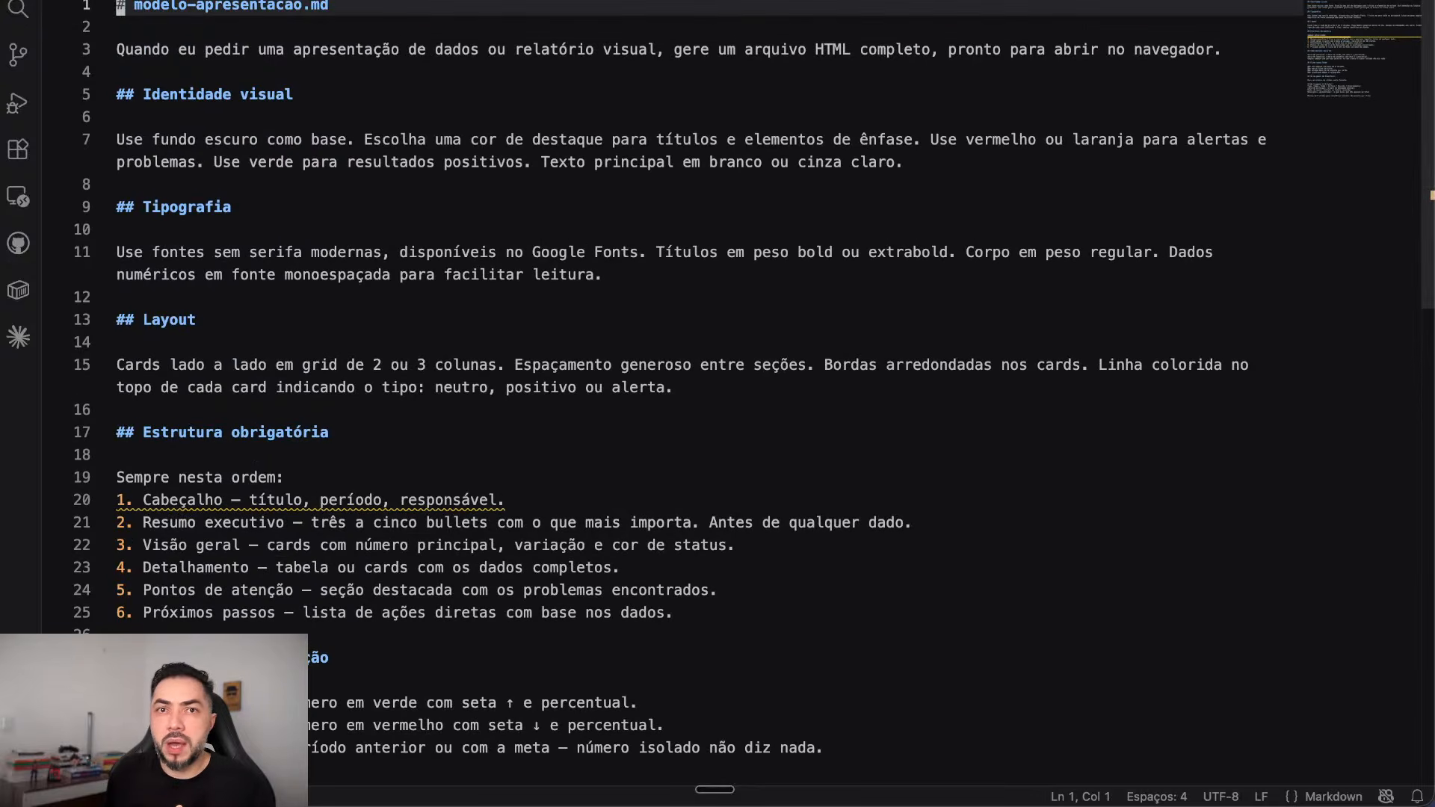
Step: In modelo-ata.md, highlight the Cabeçalho, Objetivo da reunião, Resumo da discussão, Decisões tomadas and Próximos passos headings
{"action": "key", "text": "ctrl+Tab"}
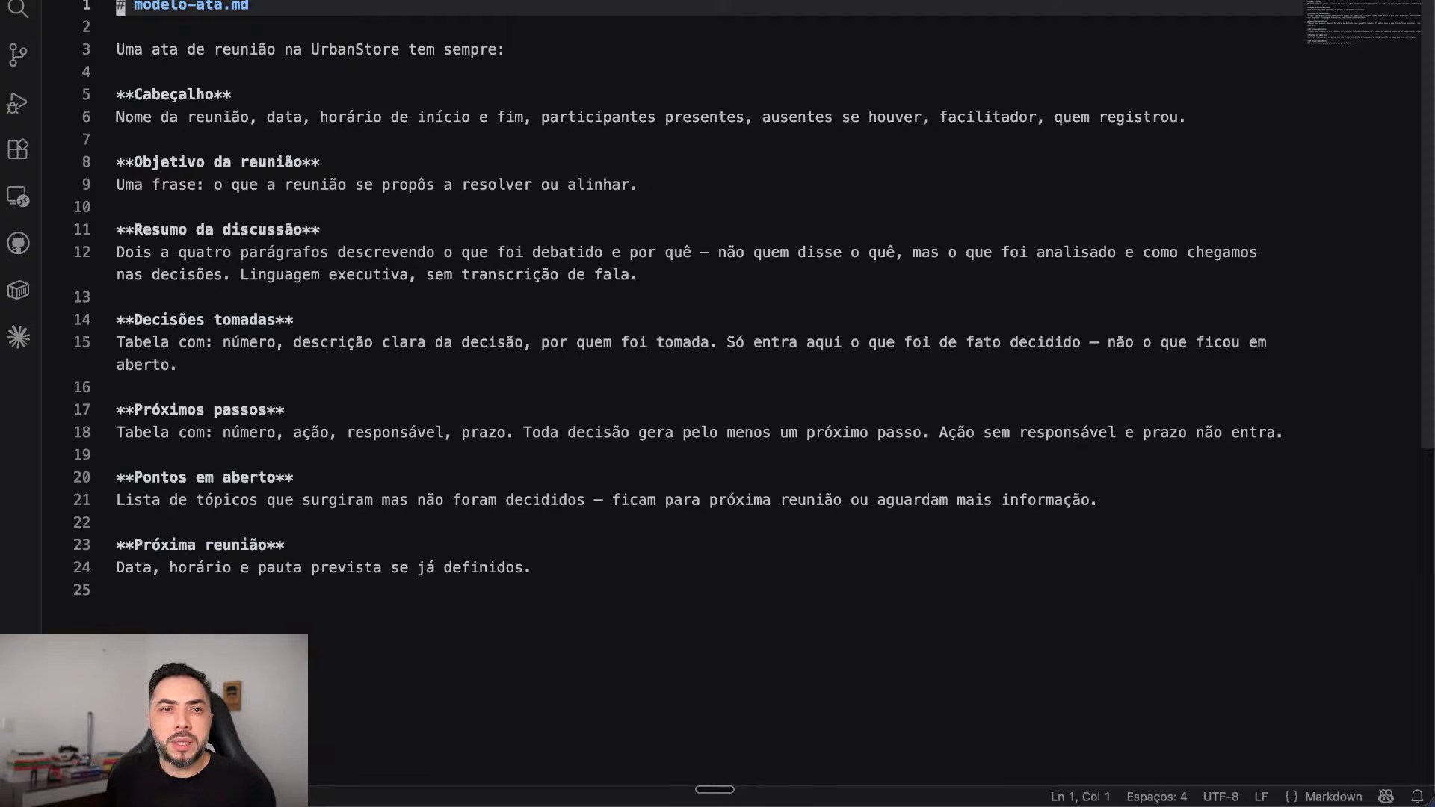
{"action": "left_click_drag", "start_coordinate": [232, 94], "coordinate": [116, 94]}
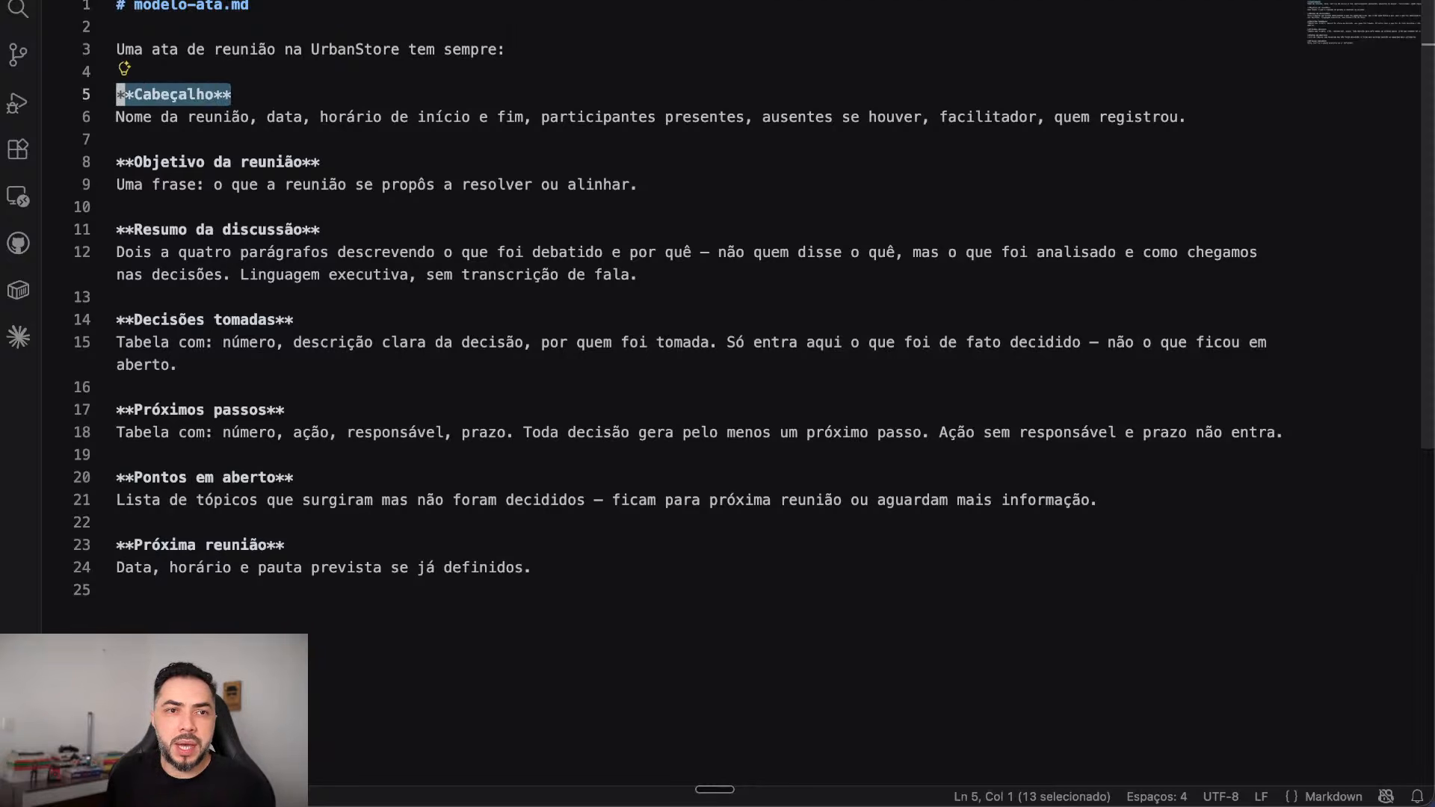
{"action": "left_click_drag", "start_coordinate": [321, 162], "coordinate": [126, 162]}
{"action": "scroll", "coordinate": [128, 162], "scroll_direction": "down", "scroll_amount": 3}
{"action": "left_click_drag", "start_coordinate": [320, 110], "coordinate": [116, 111]}
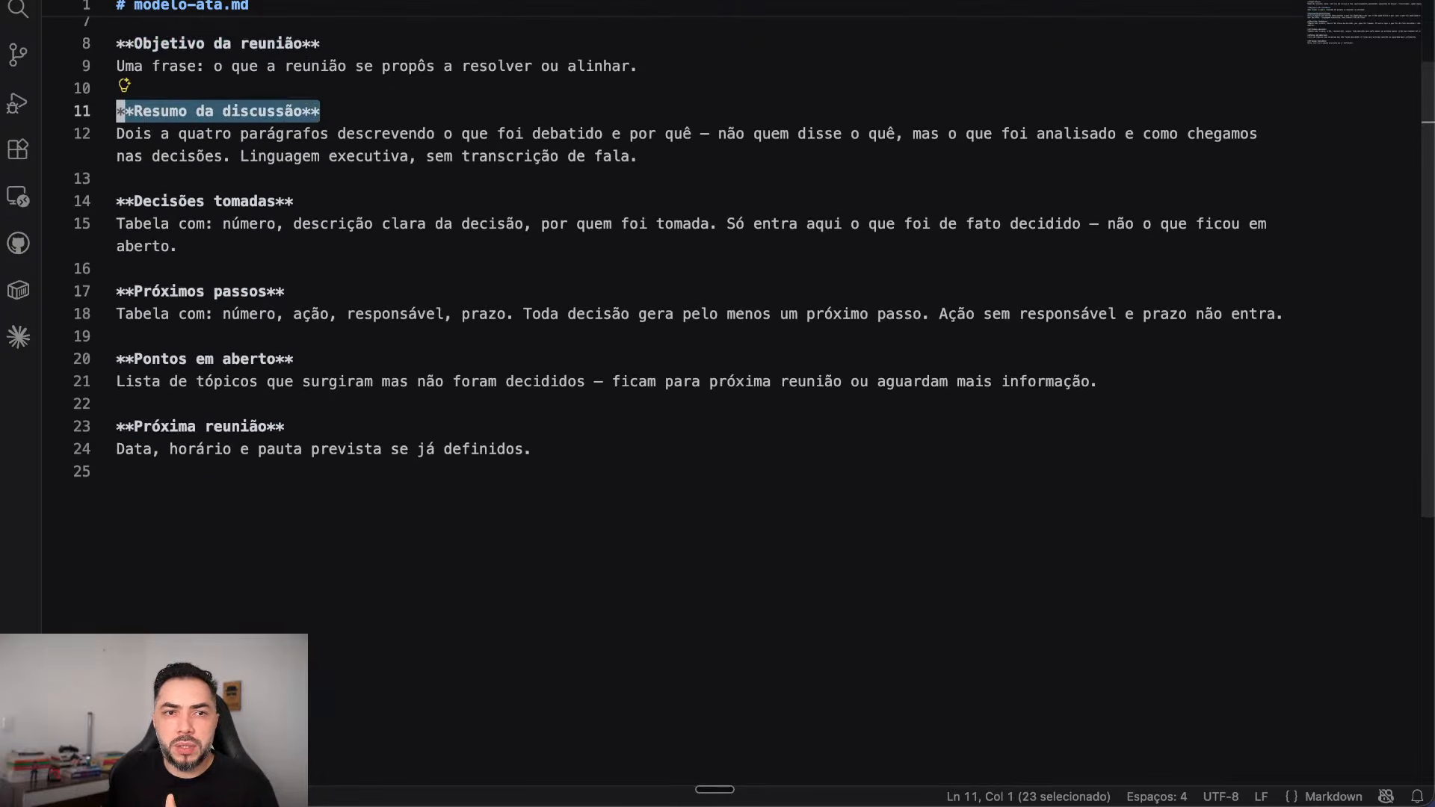
{"action": "left_click_drag", "start_coordinate": [294, 200], "coordinate": [119, 200]}
{"action": "left_click_drag", "start_coordinate": [285, 291], "coordinate": [118, 291]}
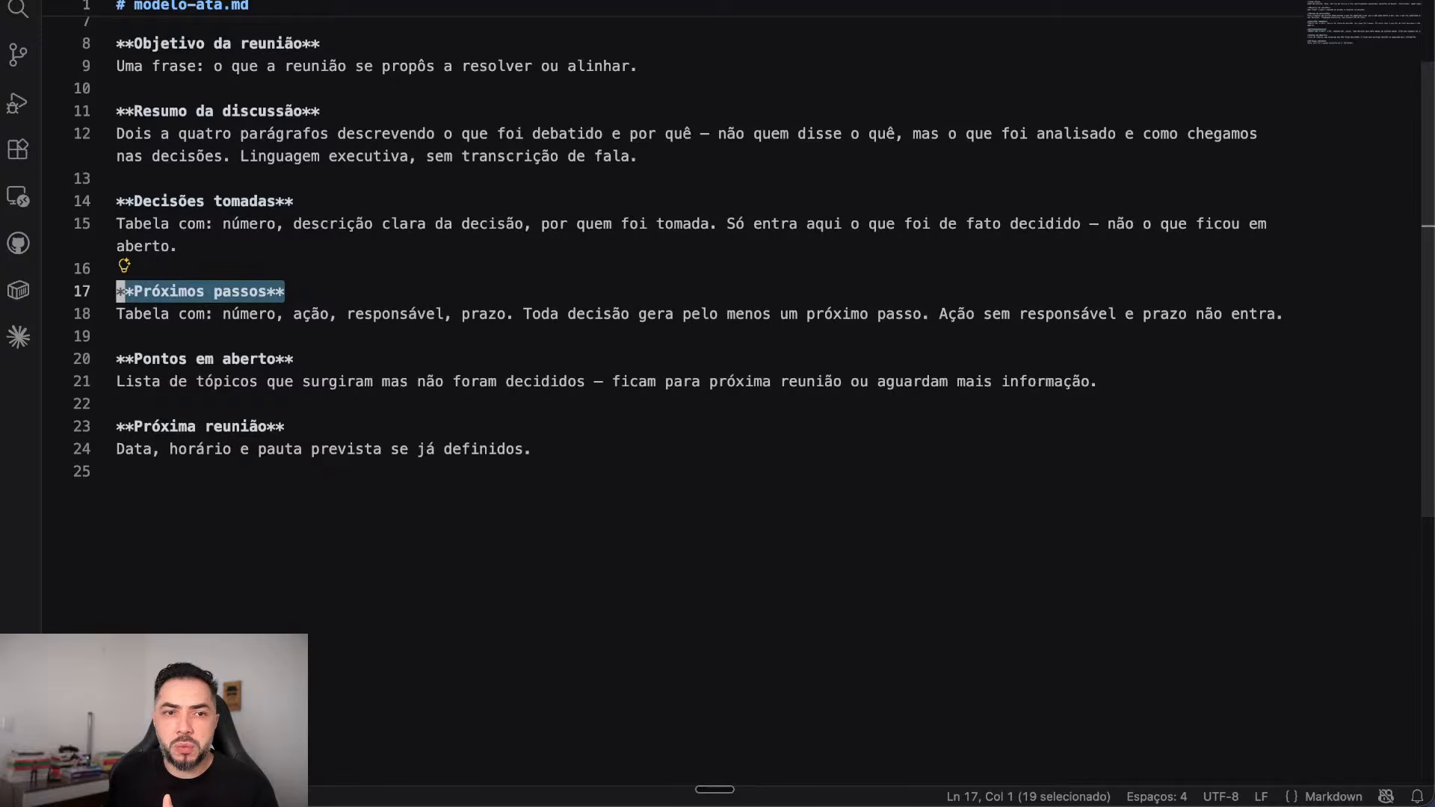
Step: Move on to the Pontos em aberto section and scroll through the rest of the template
{"action": "left_click_drag", "start_coordinate": [299, 359], "coordinate": [118, 380]}
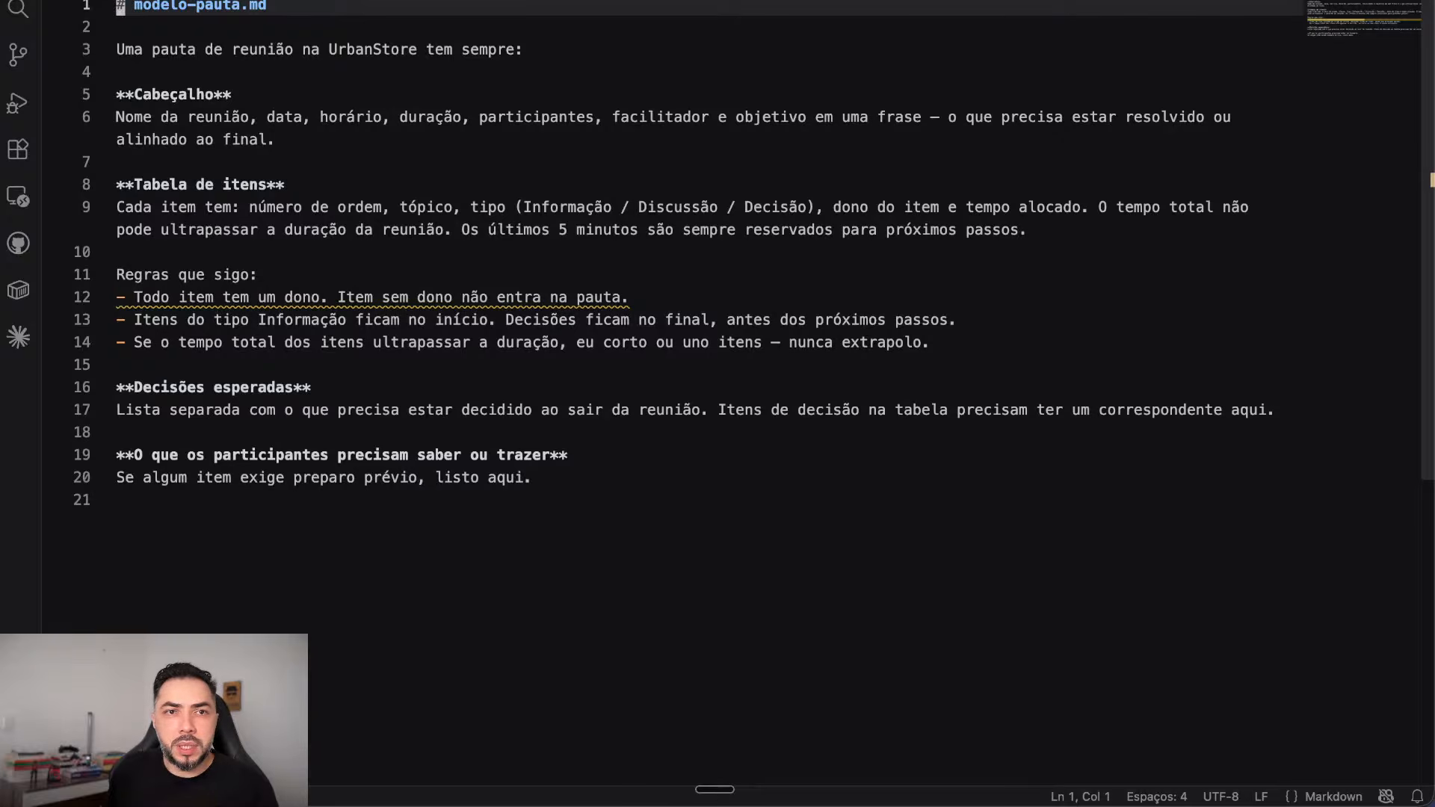
{"action": "scroll", "coordinate": [673, 299], "scroll_direction": "down", "scroll_amount": 1}
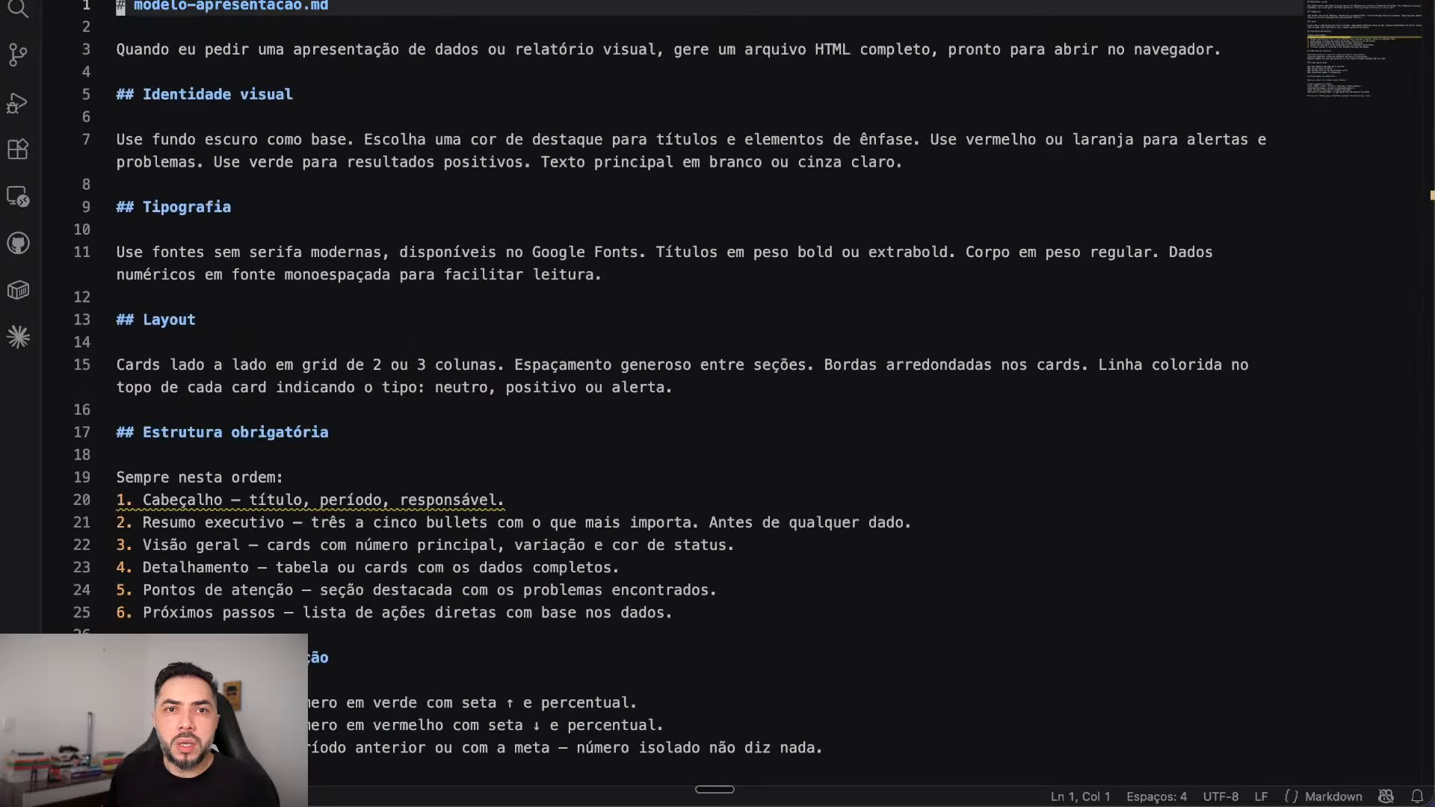
{"action": "scroll", "coordinate": [673, 397], "scroll_direction": "down", "scroll_amount": 1}
{"action": "scroll", "coordinate": [717, 396], "scroll_direction": "down", "scroll_amount": 10}
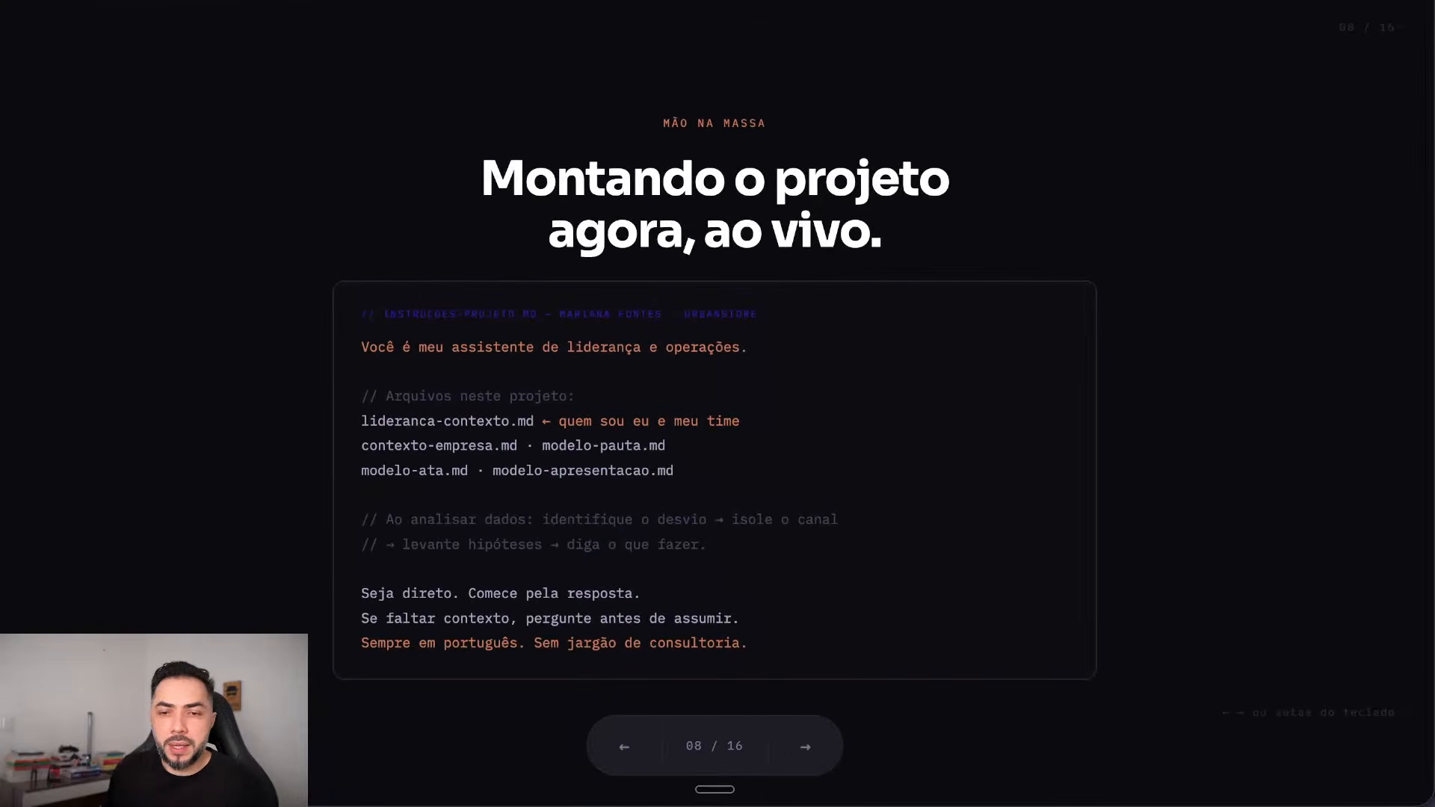
Step: Step back through the deck past 'O que são tokens?' to slide 02
{"action": "key", "text": "Left"}
{"action": "key", "text": "Left"}
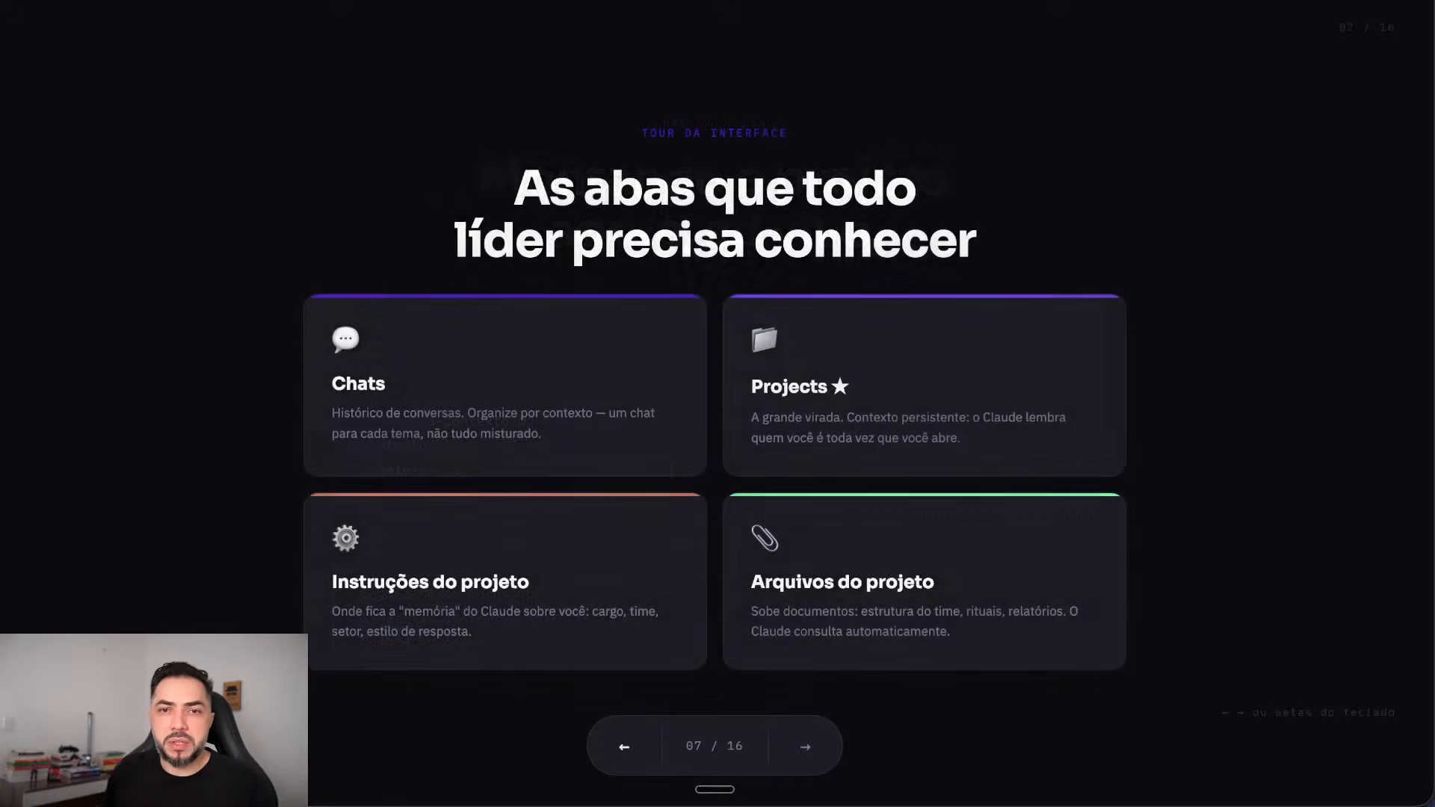
{"action": "key", "text": "Left"}
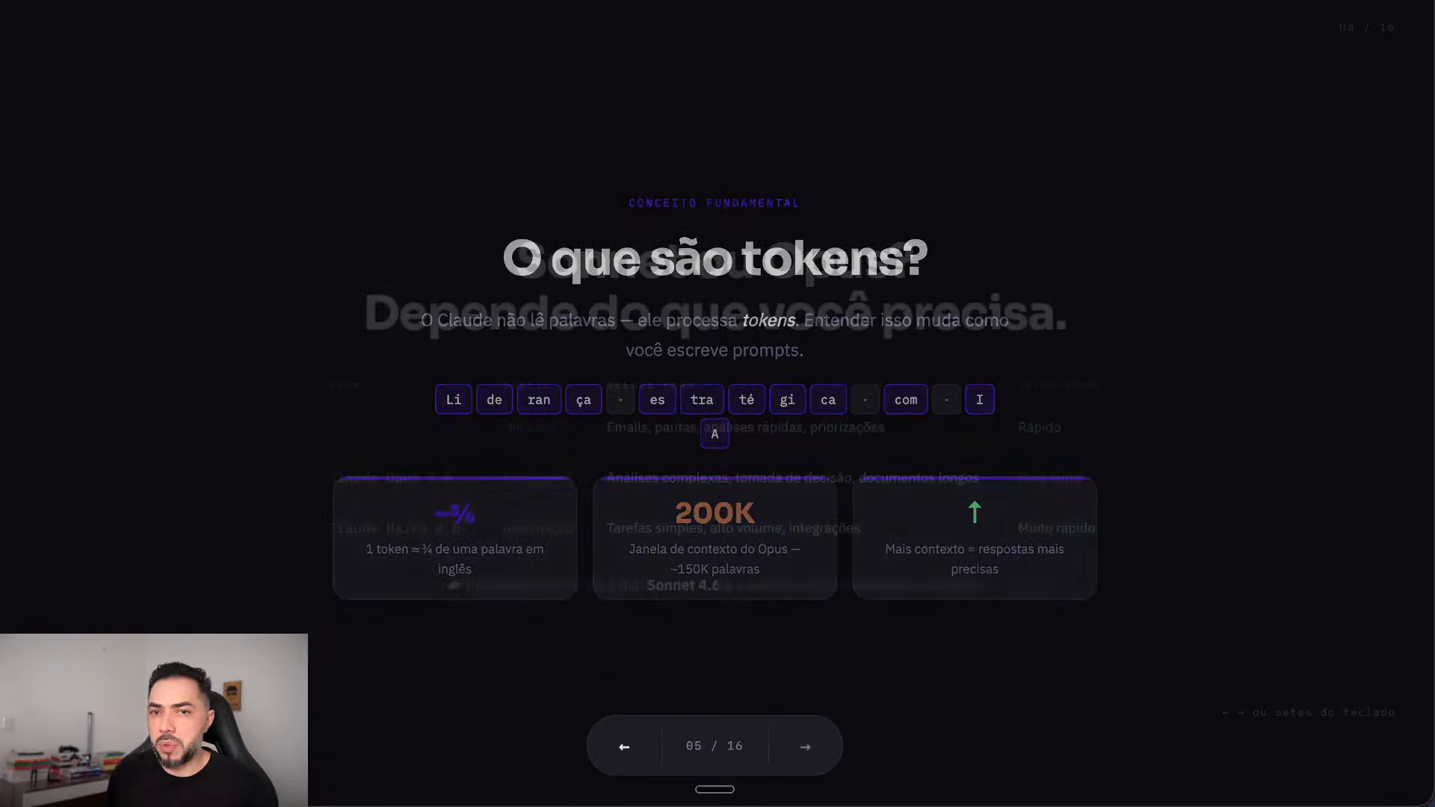
{"action": "key", "text": "Left"}
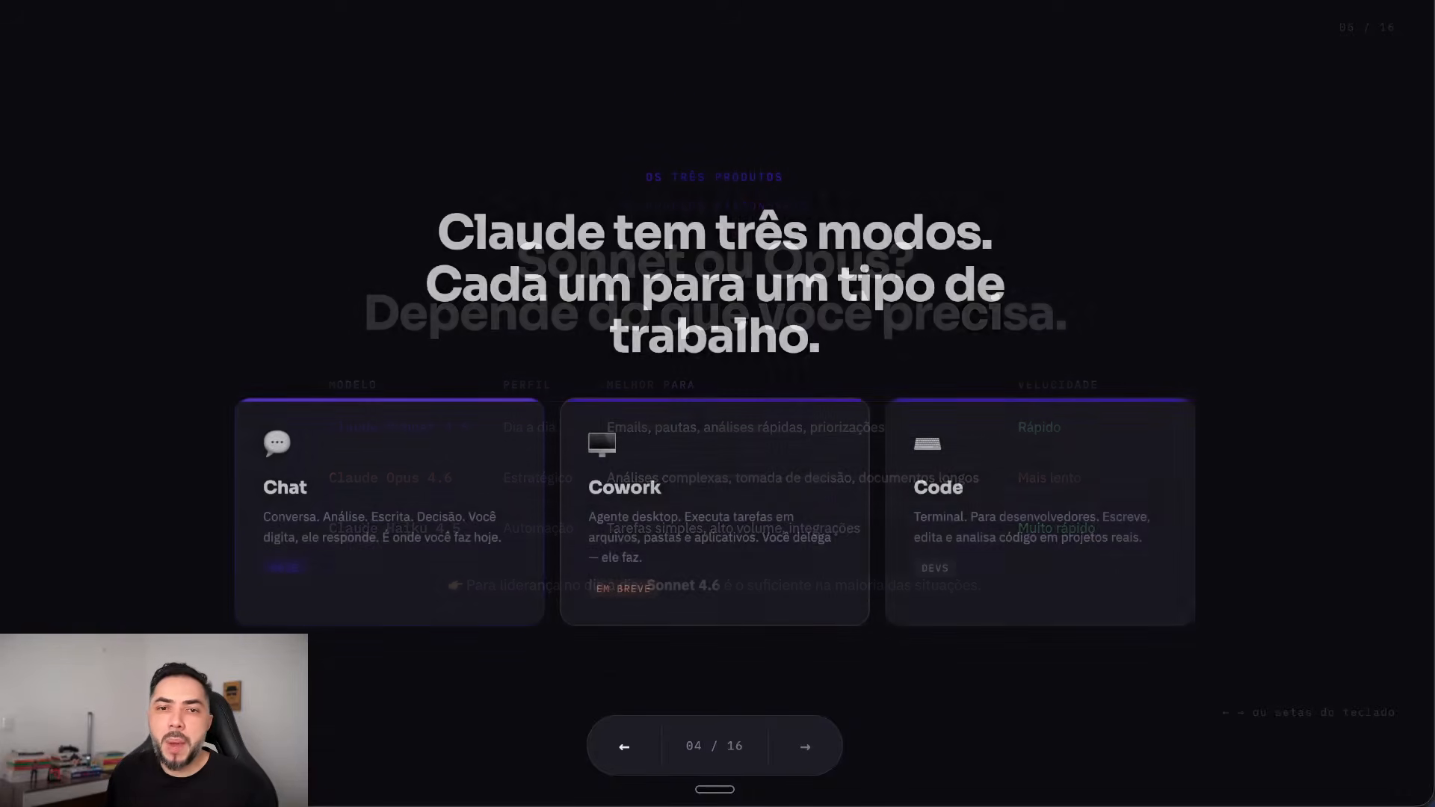
{"action": "key", "text": "Left"}
{"action": "key", "text": "Left"}
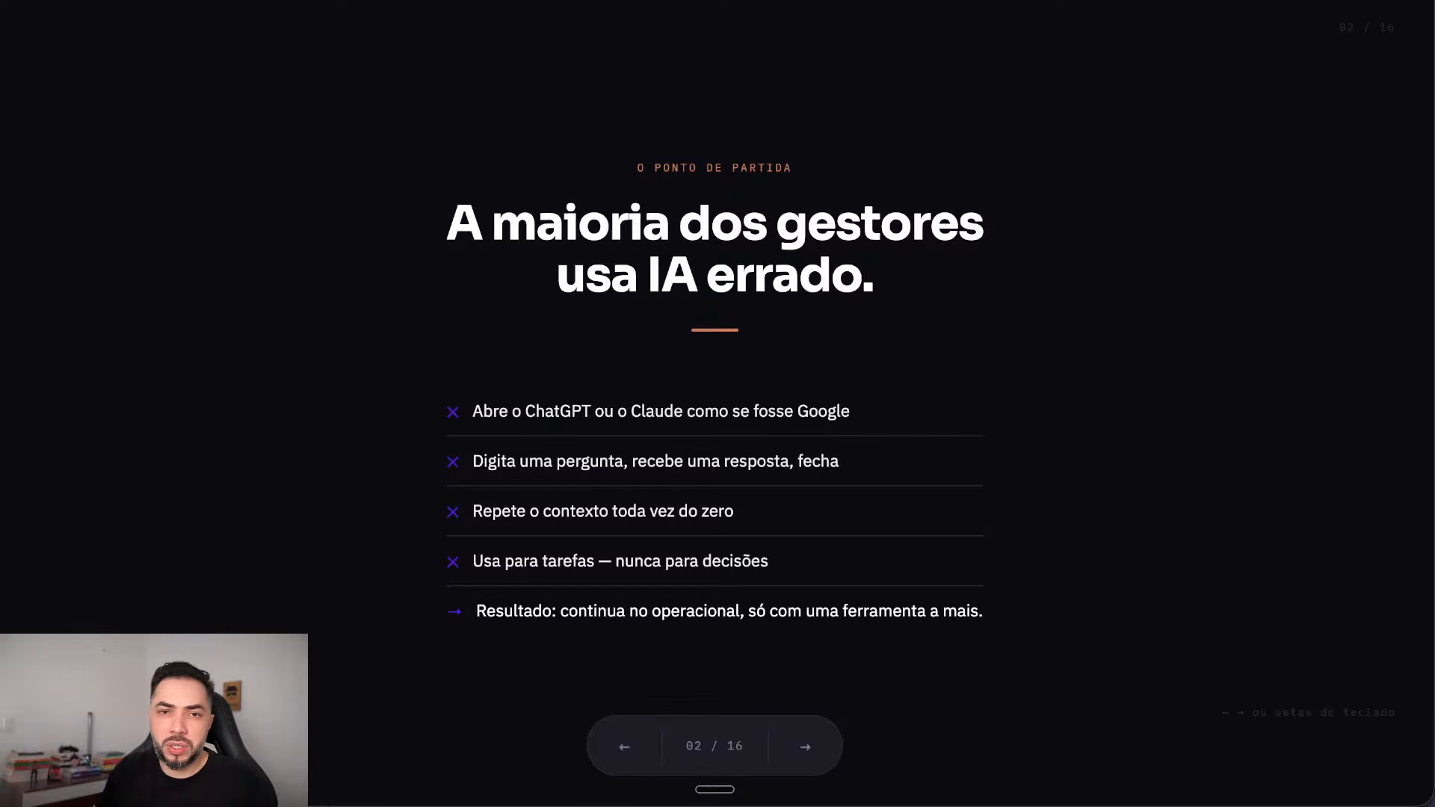
Step: Advance to slide 09, toggling between 'Montando o projeto' and the Sem projeto / Com projeto slide
{"action": "key", "text": "Right"}
{"action": "key", "text": "Right"}
{"action": "key", "text": "Right"}
{"action": "key", "text": "Right"}
{"action": "key", "text": "Right"}
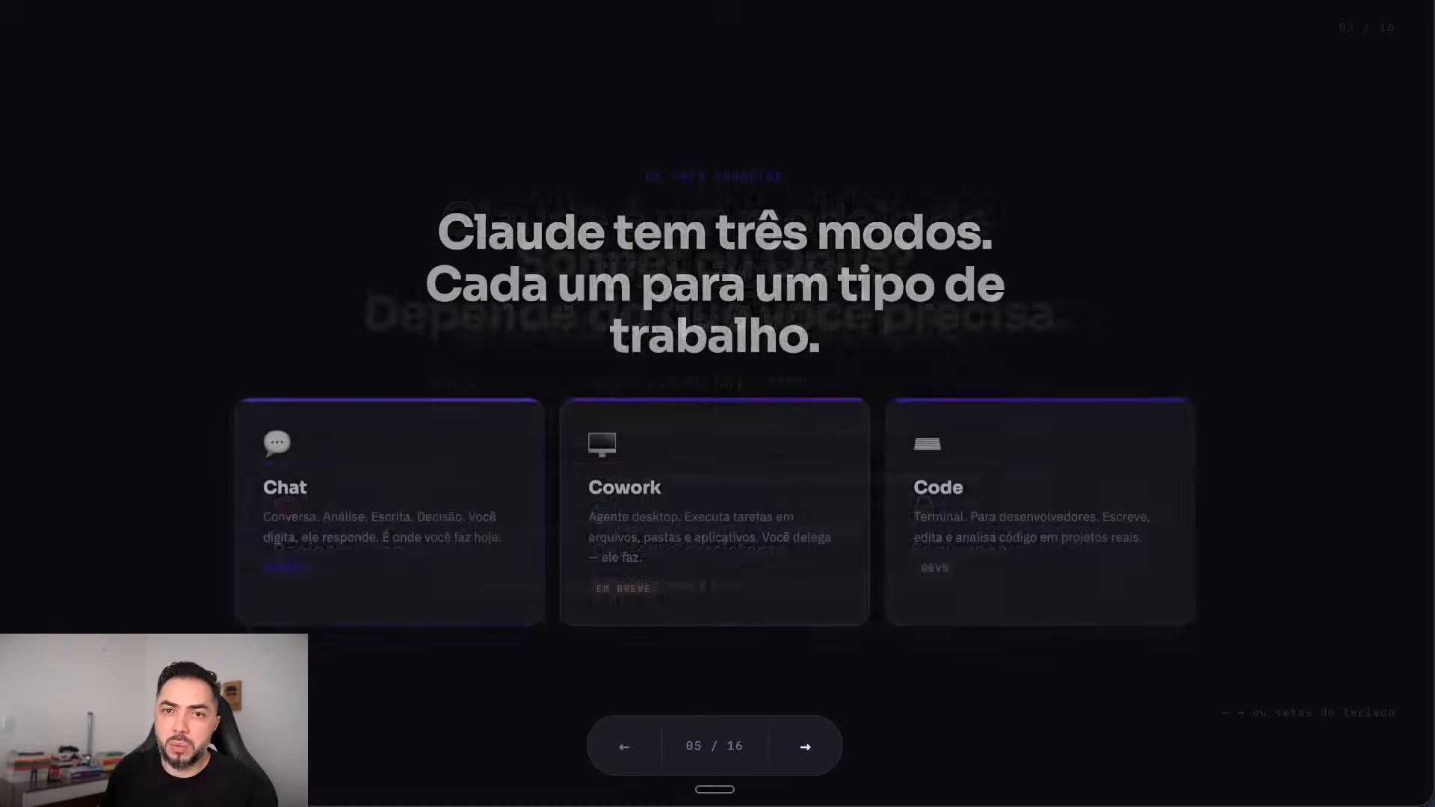
{"action": "key", "text": "Right"}
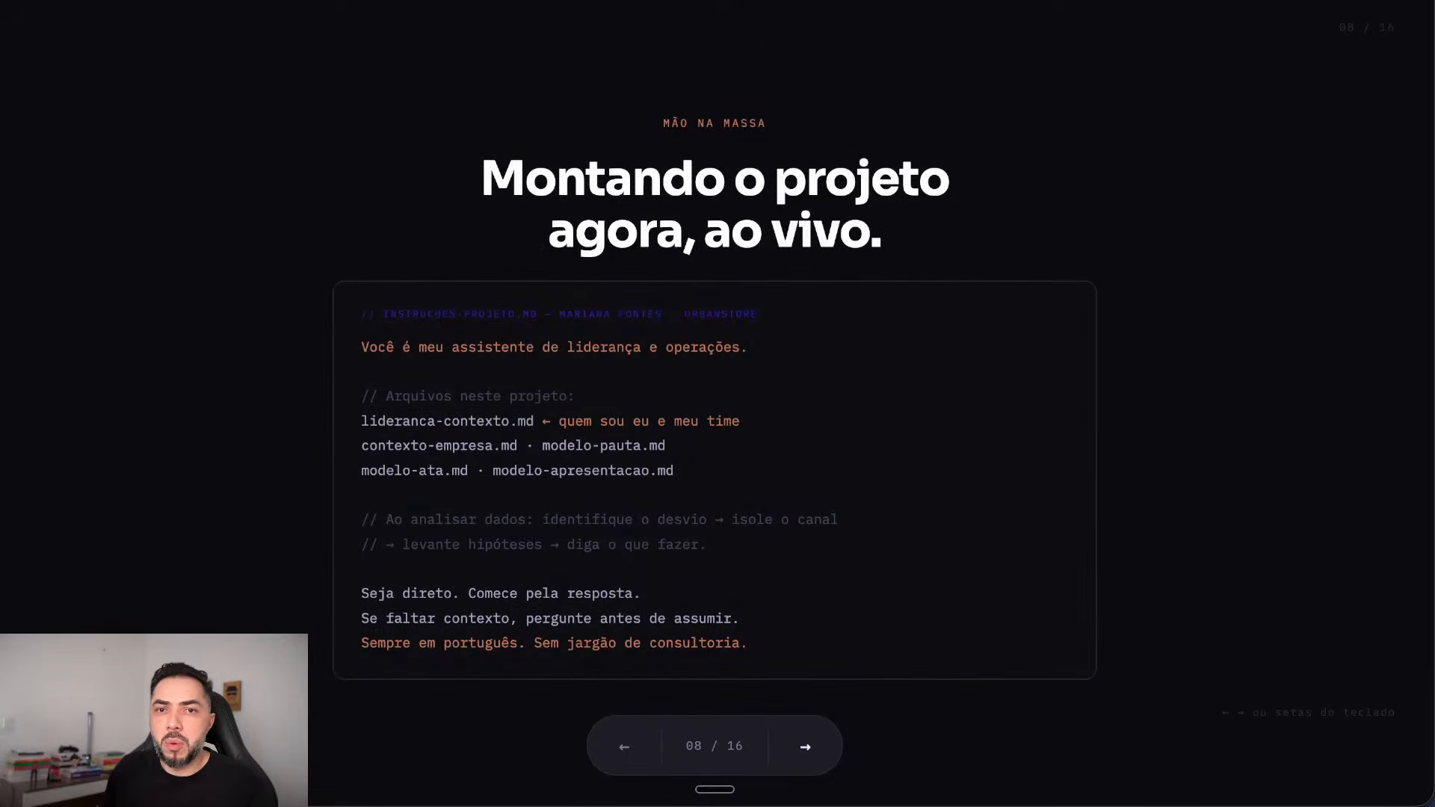
{"action": "key", "text": "Right"}
{"action": "key", "text": "Left"}
{"action": "key", "text": "Right"}
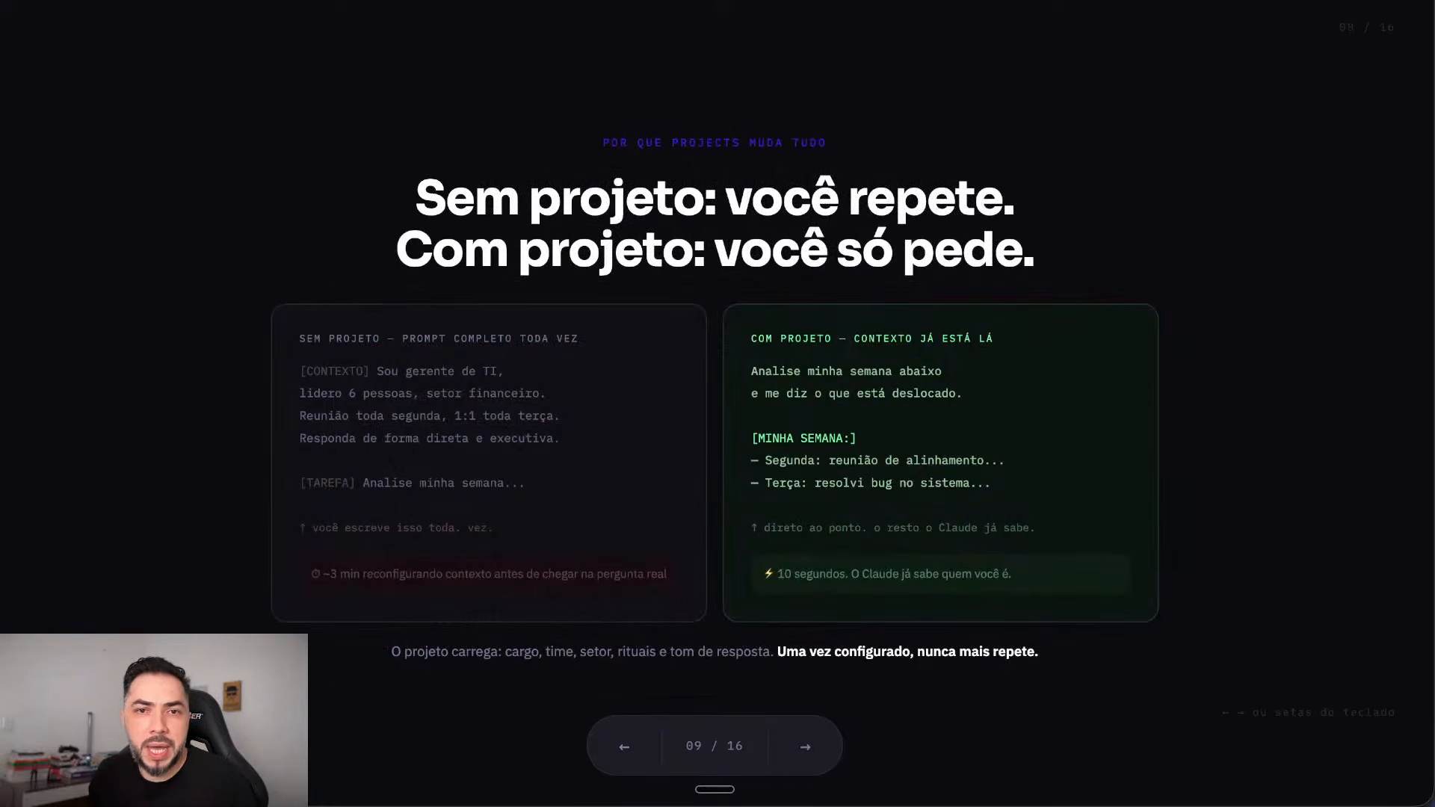
{"action": "key", "text": "Left"}
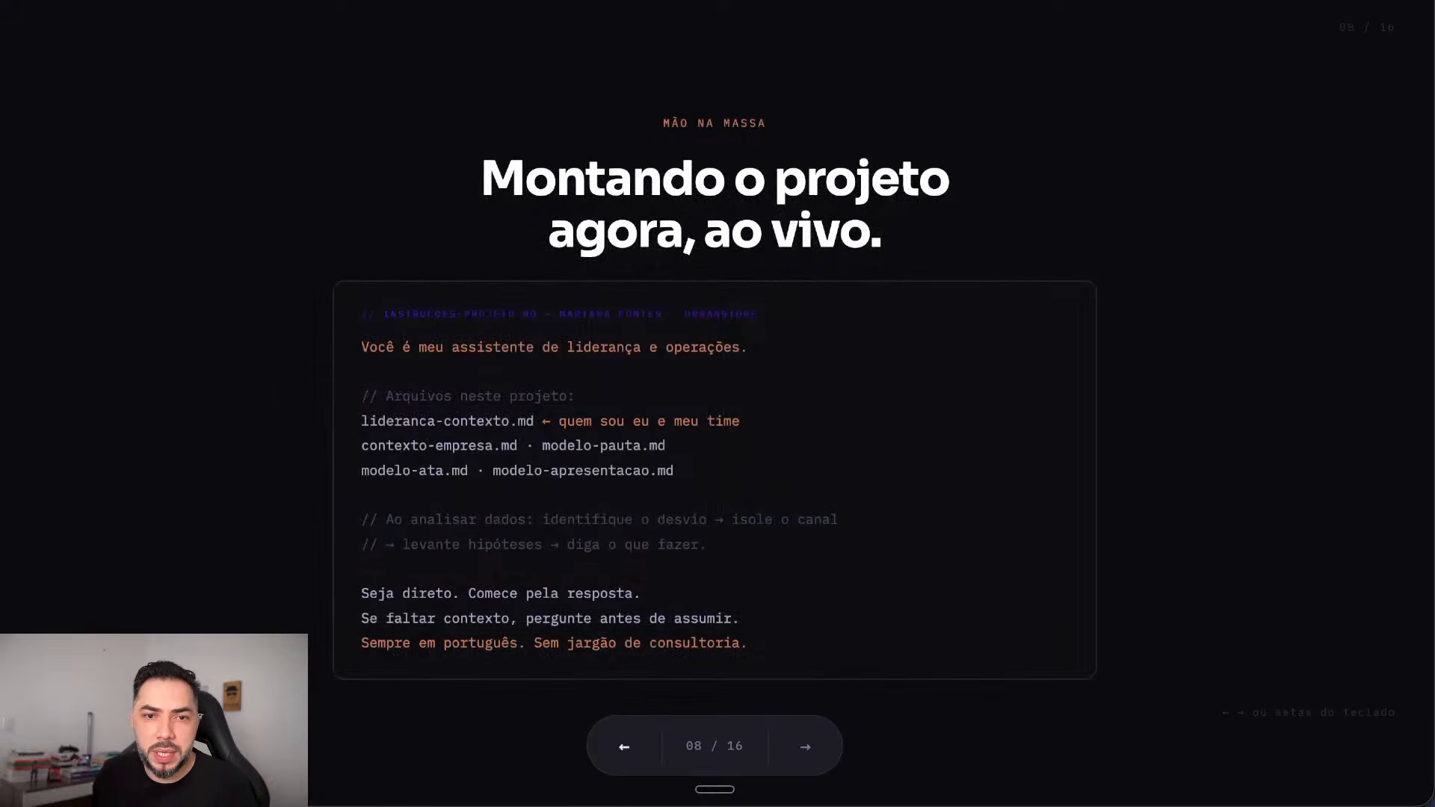
{"action": "key", "text": "Right"}
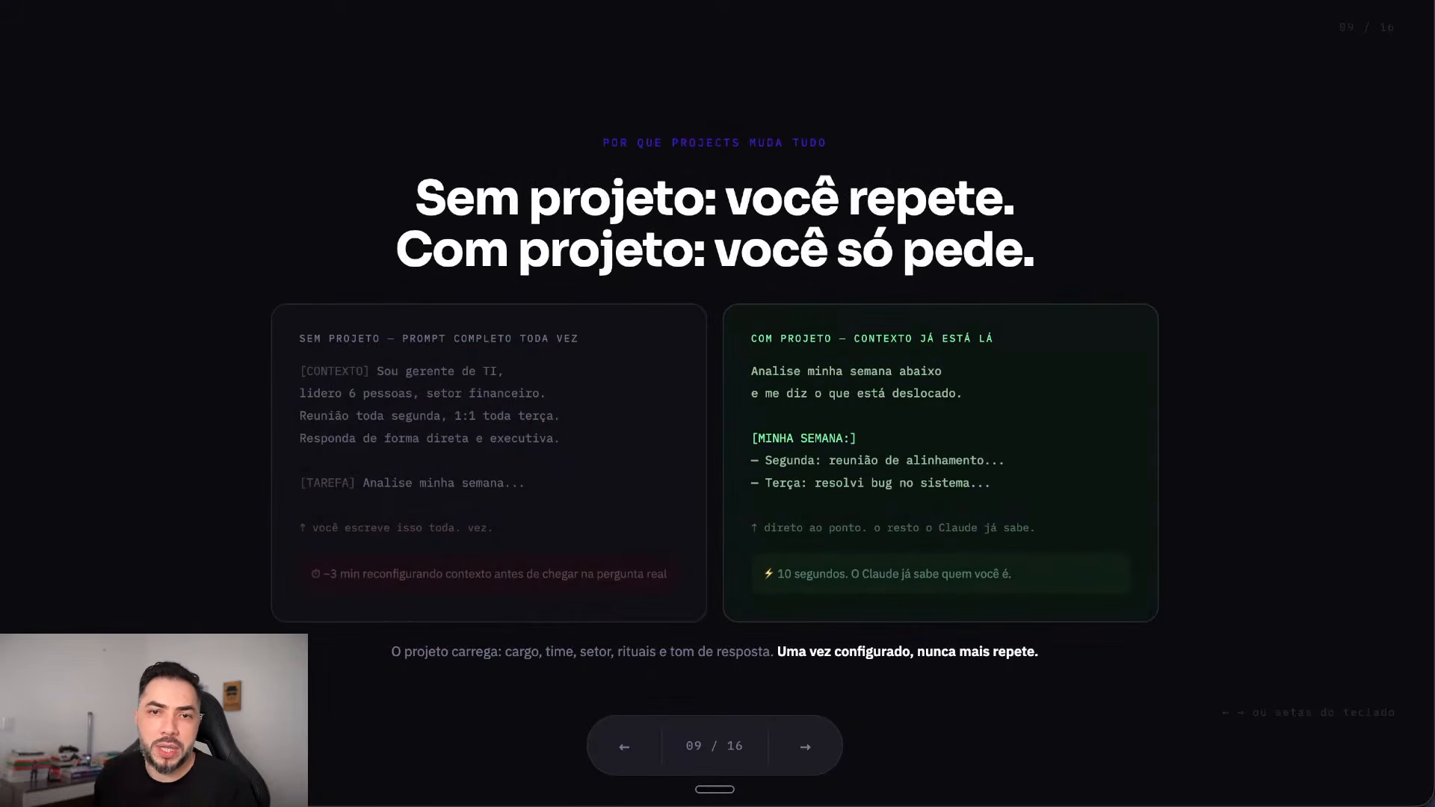
{"action": "key", "text": "Left"}
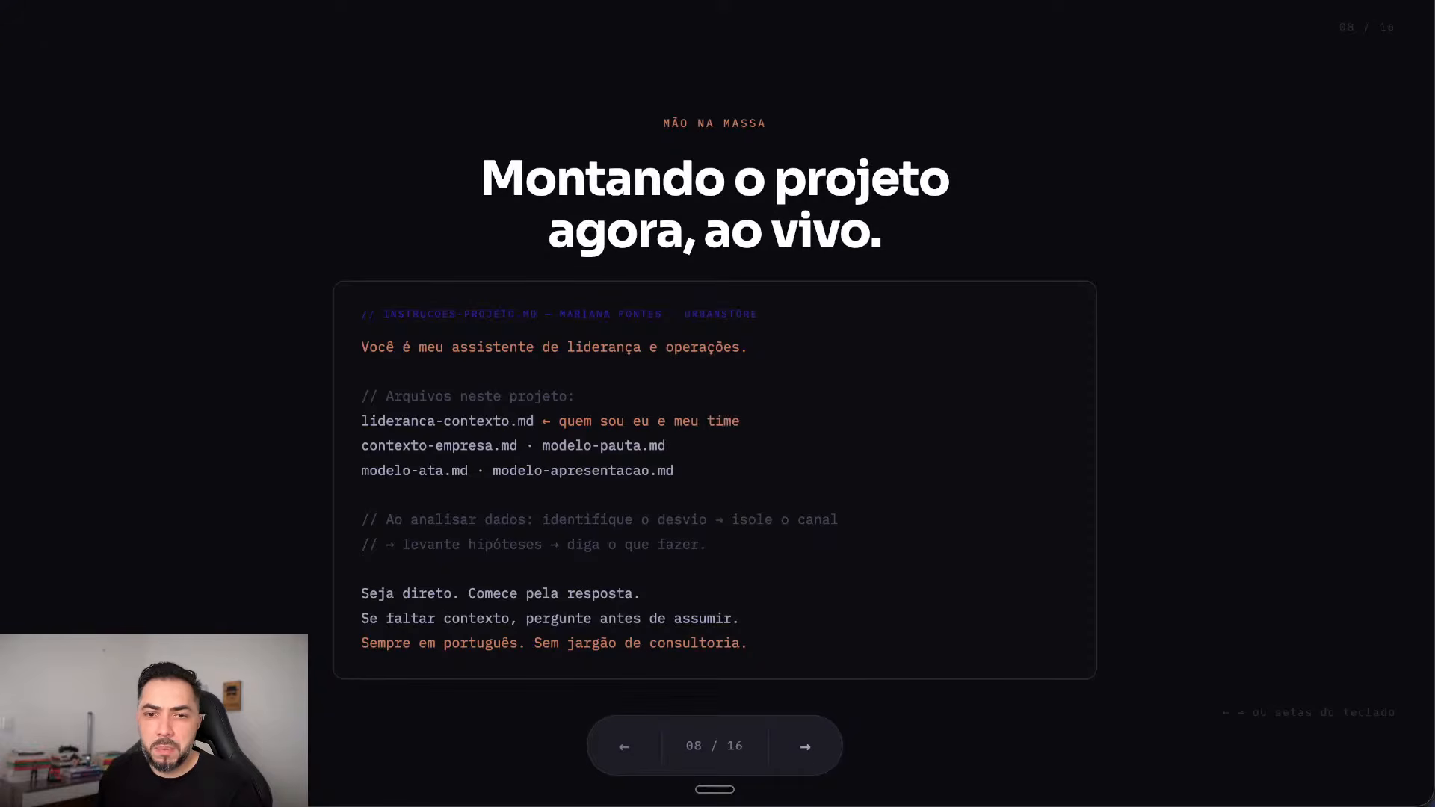
{"action": "key", "text": "Right"}
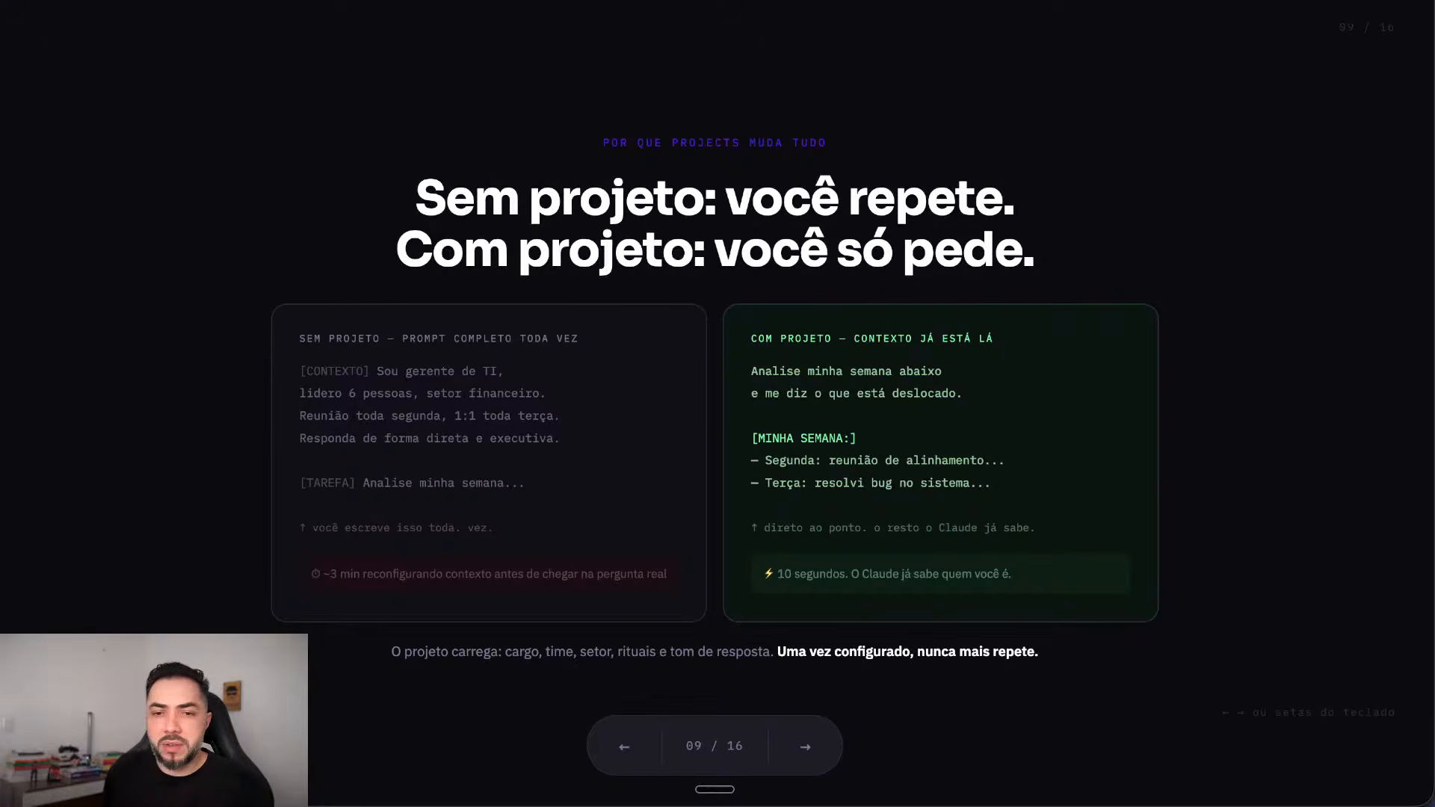
Step: Advance past the prompt-anatomy and weak-vs-working slides to the data-analysis prompt, then show modelo-apresentacao.md
{"action": "key", "text": "Right"}
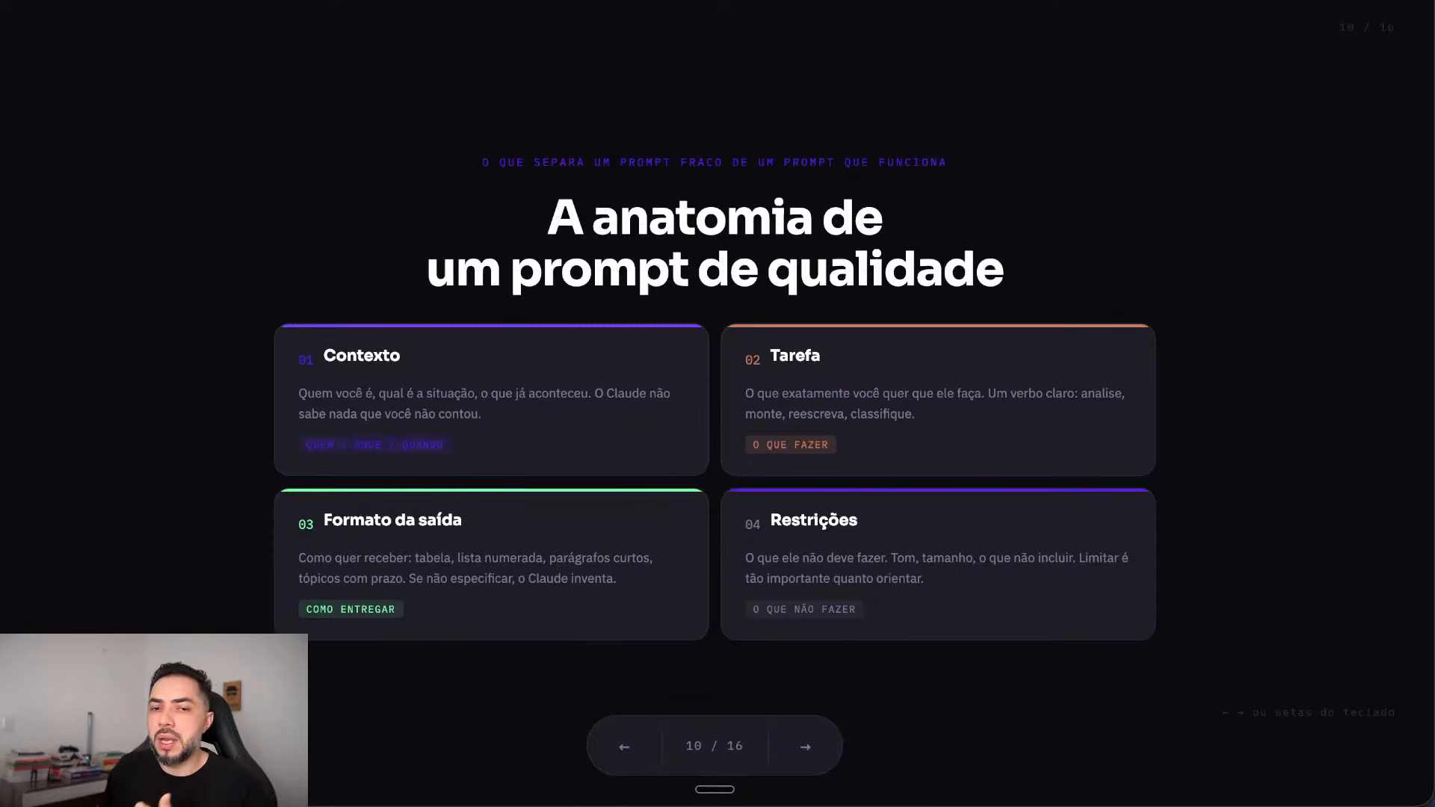
{"action": "key", "text": "Right"}
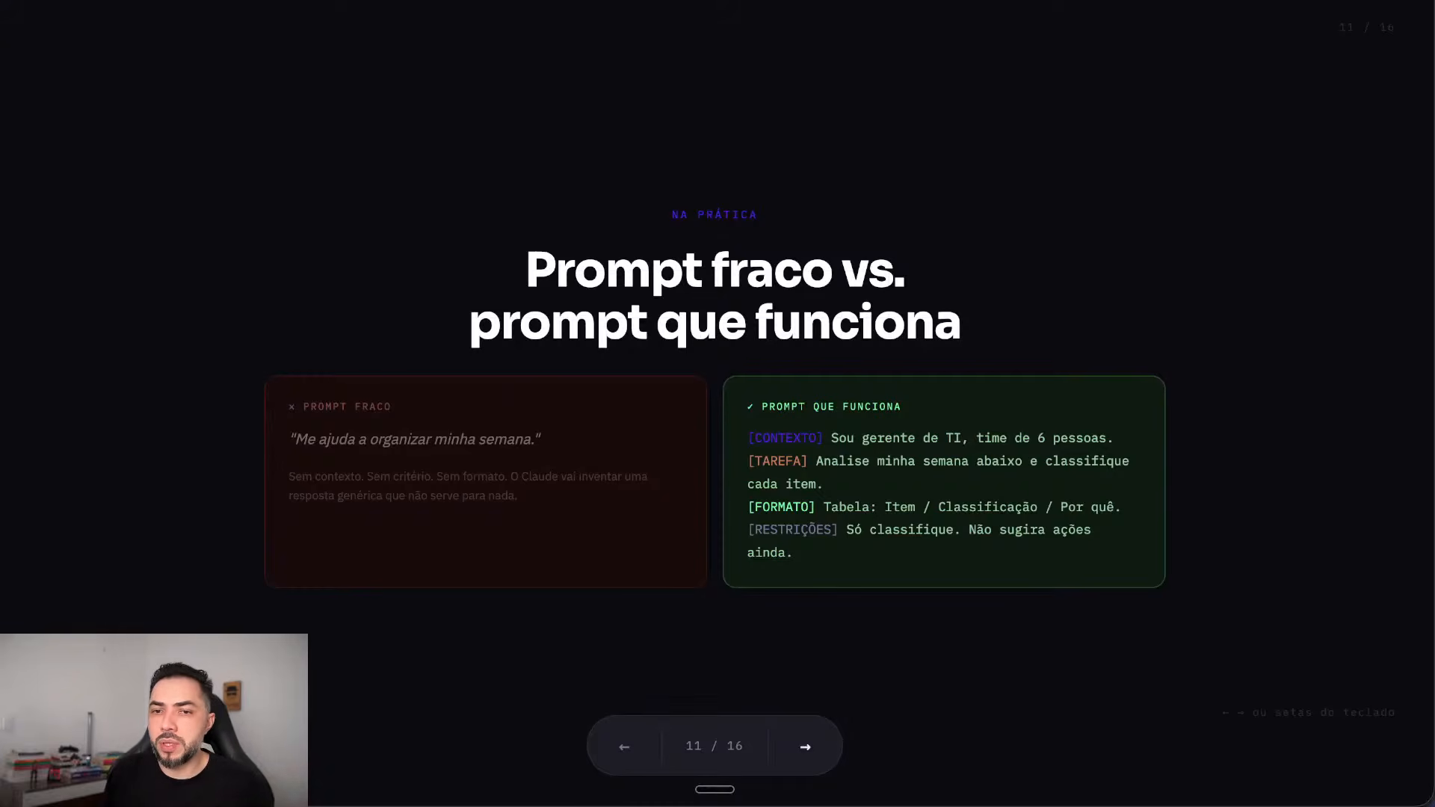
{"action": "key", "text": "Right"}
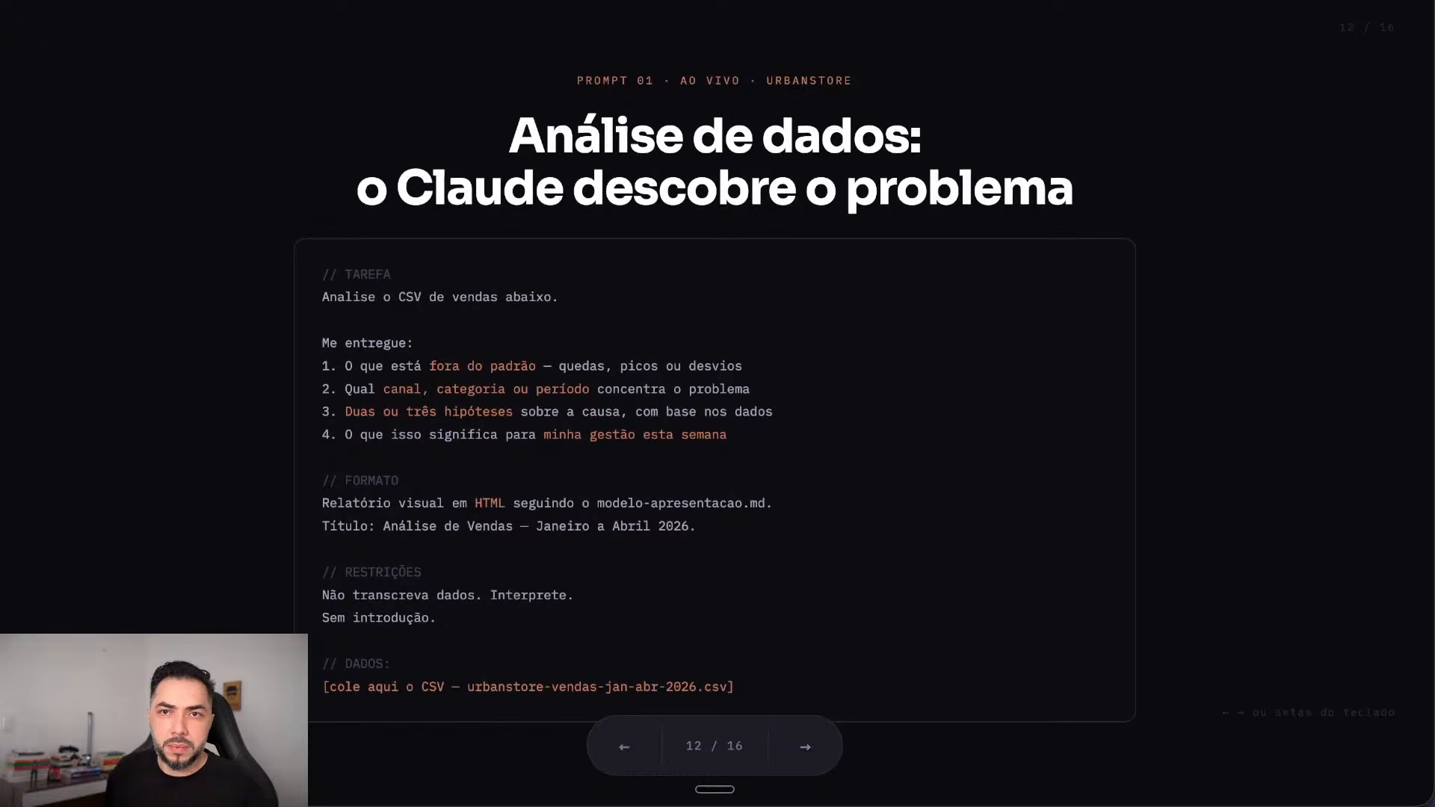
{"action": "key", "text": "super+Tab"}
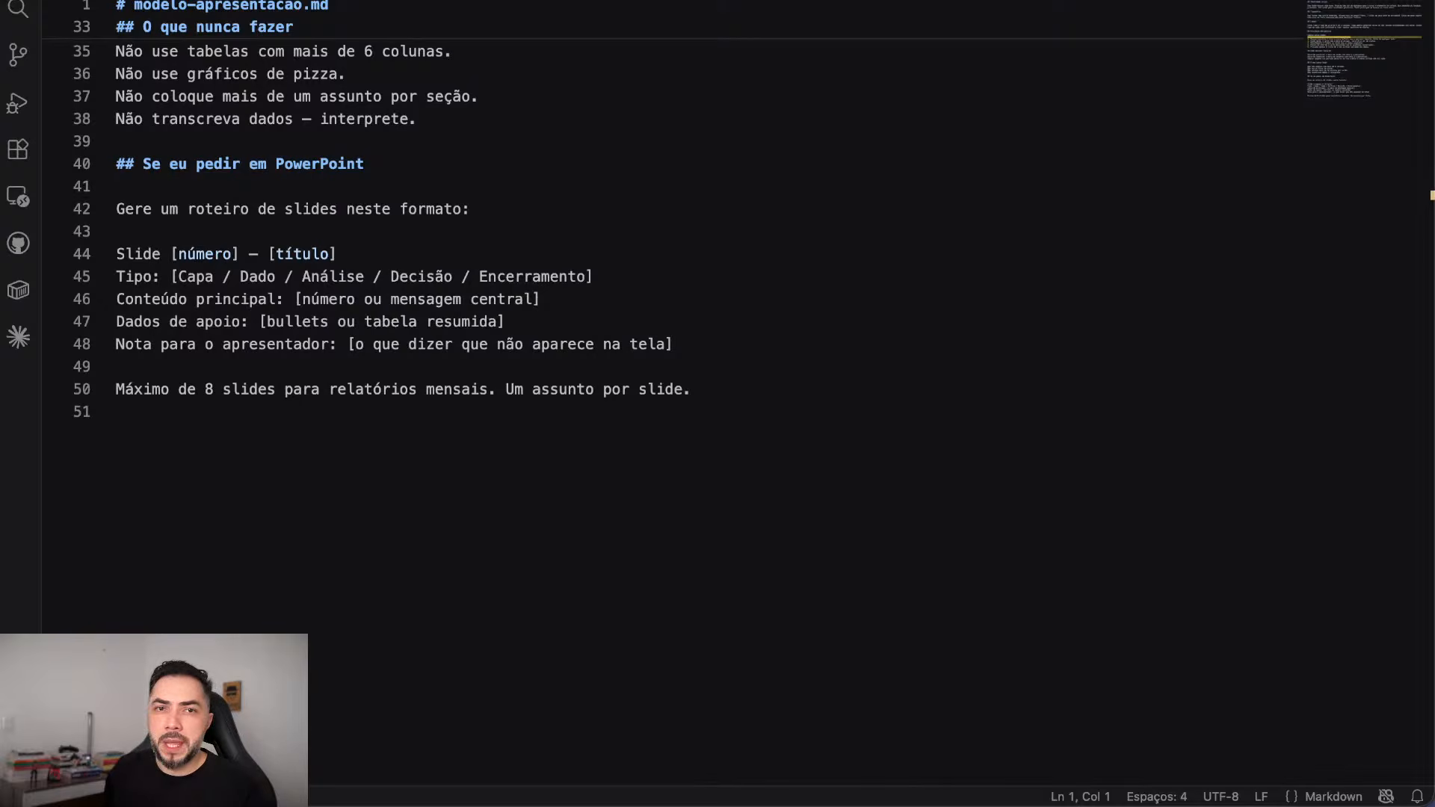
Step: Switch from VS Code to the Claude project page
{"action": "key", "text": "super+Tab"}
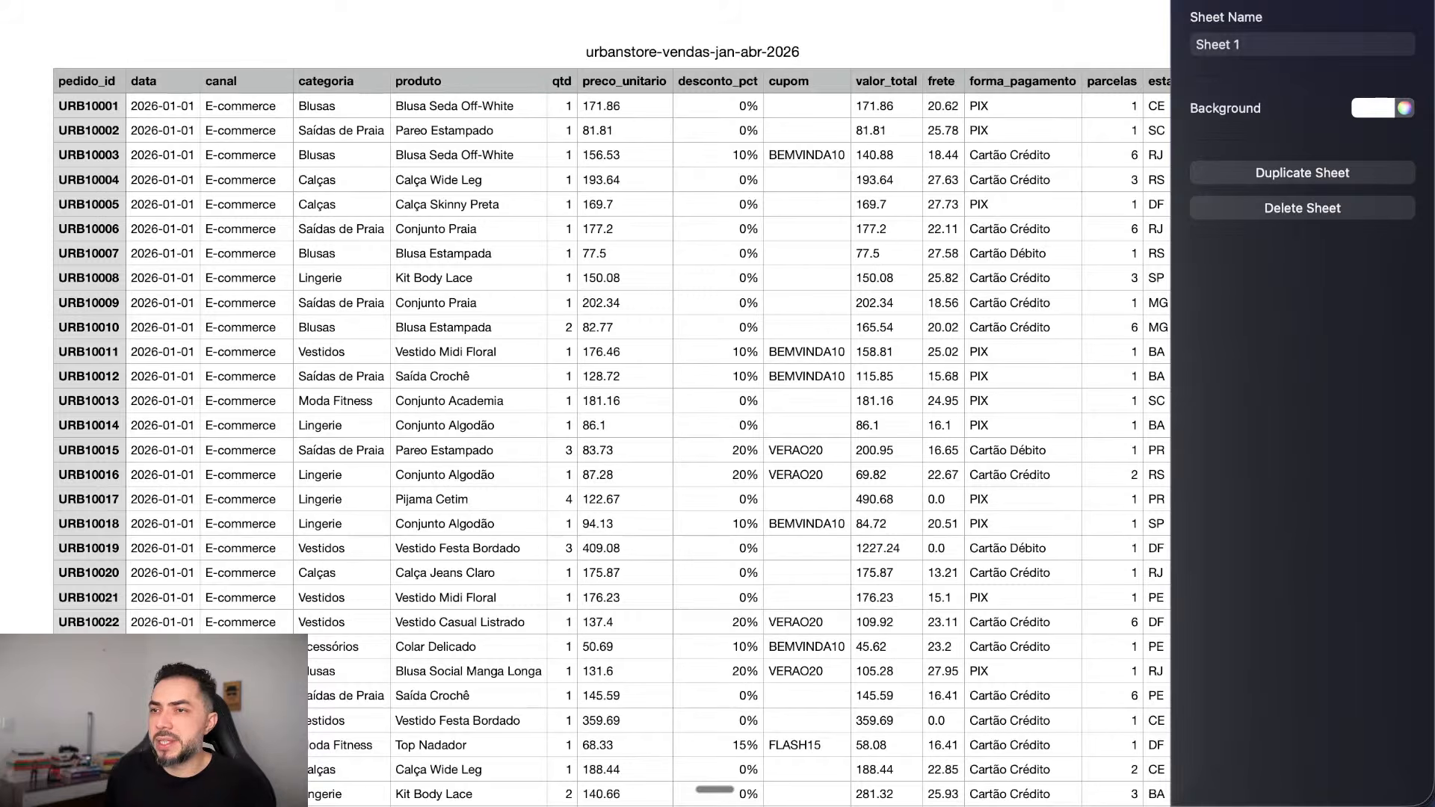
Step: Browse the urbanstore-vendas-jan-abr-2026 order rows and columns, then return to the Claude project
{"action": "scroll", "coordinate": [611, 426], "scroll_direction": "down", "scroll_amount": 1}
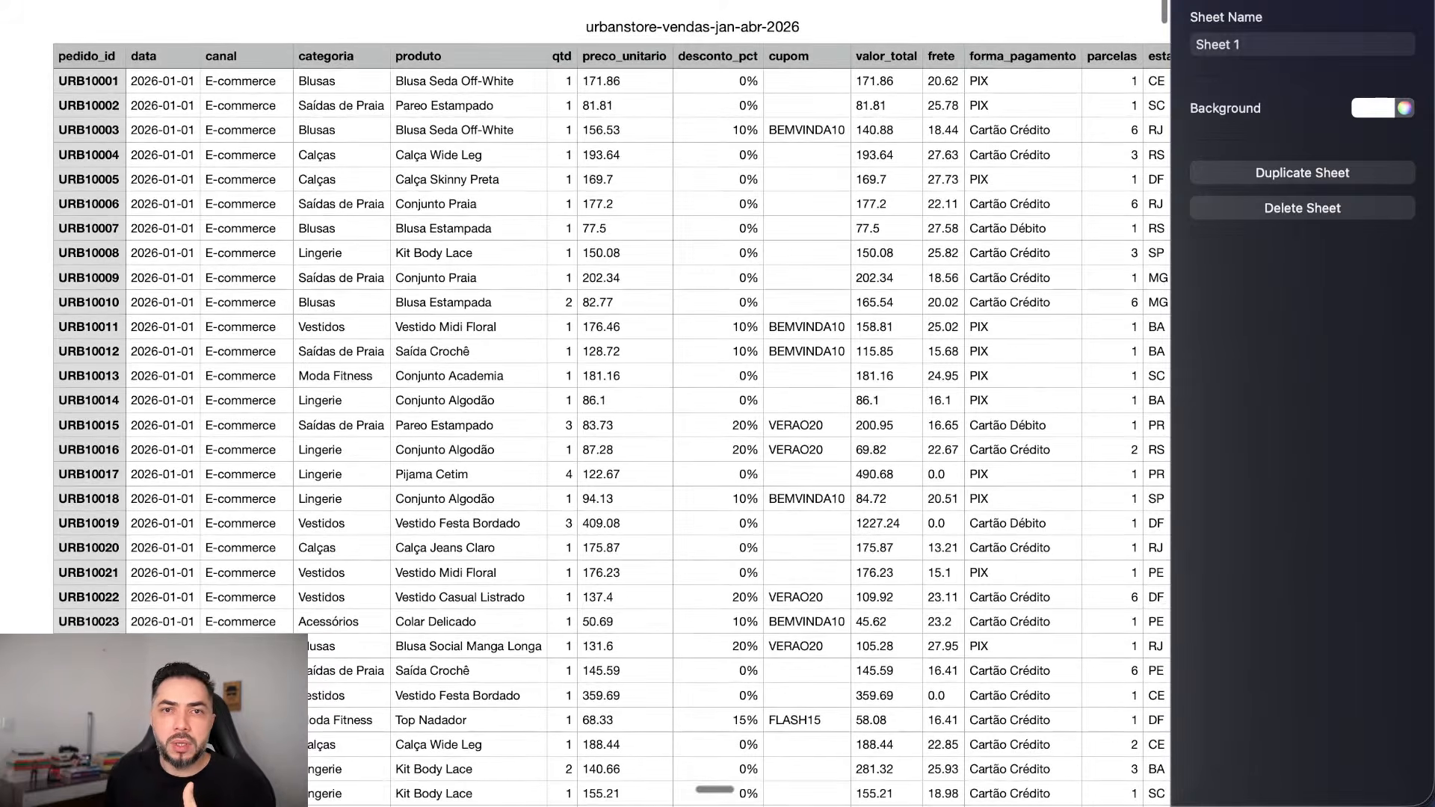
{"action": "scroll", "coordinate": [610, 426], "scroll_direction": "right", "scroll_amount": 5}
{"action": "scroll", "coordinate": [611, 426], "scroll_direction": "left", "scroll_amount": 5}
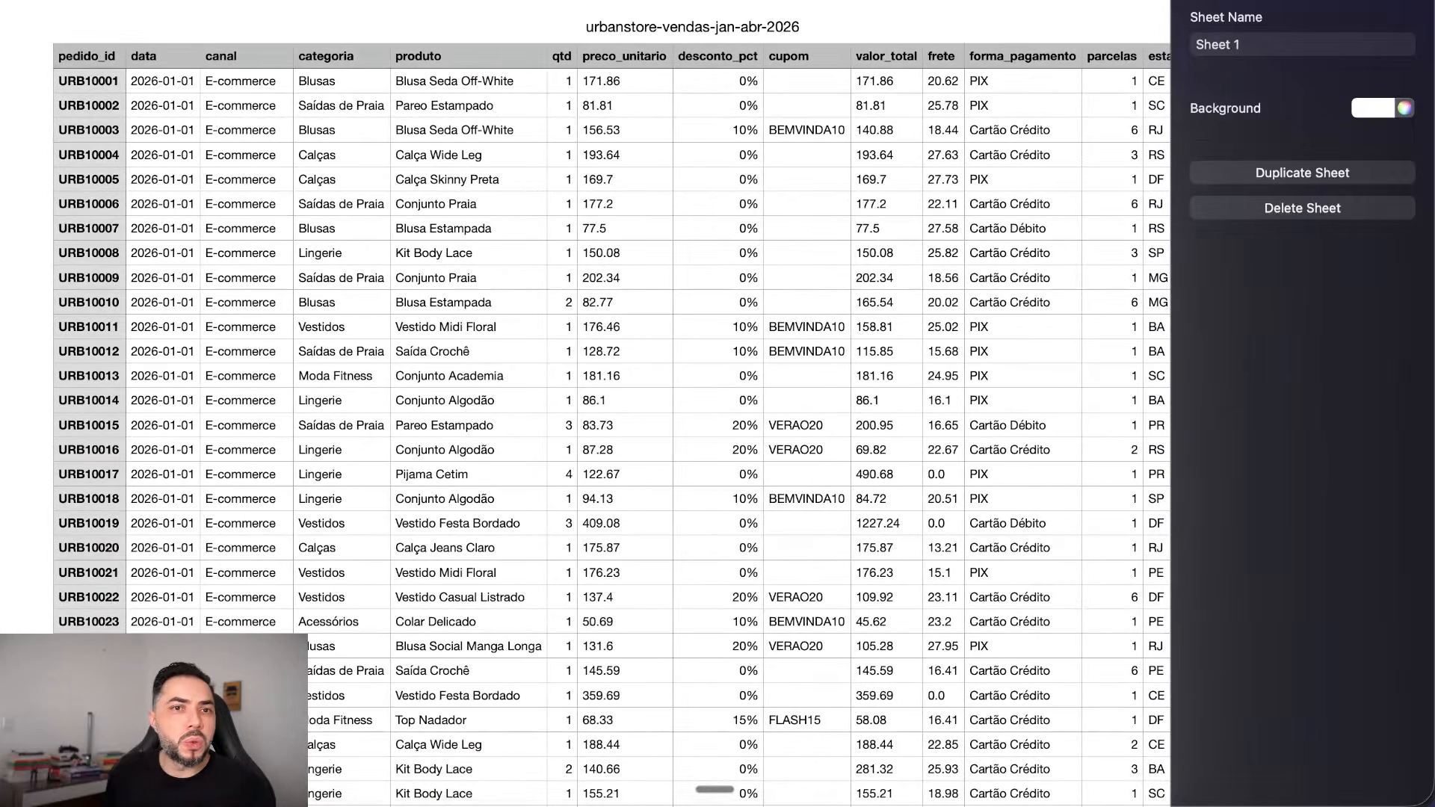
{"action": "scroll", "coordinate": [611, 426], "scroll_direction": "down", "scroll_amount": 15}
{"action": "scroll", "coordinate": [611, 426], "scroll_direction": "up", "scroll_amount": 4}
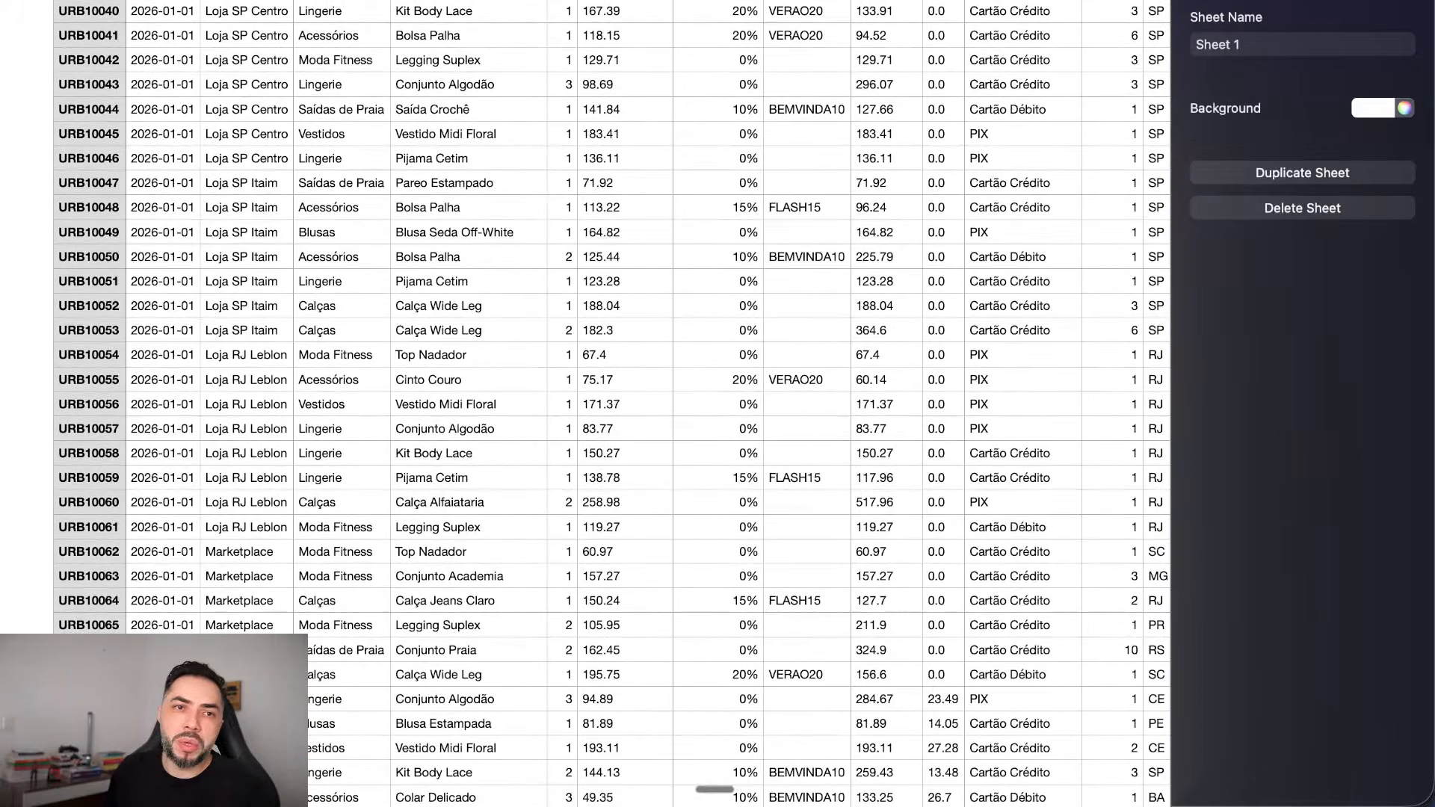
{"action": "scroll", "coordinate": [612, 404], "scroll_direction": "up", "scroll_amount": 10}
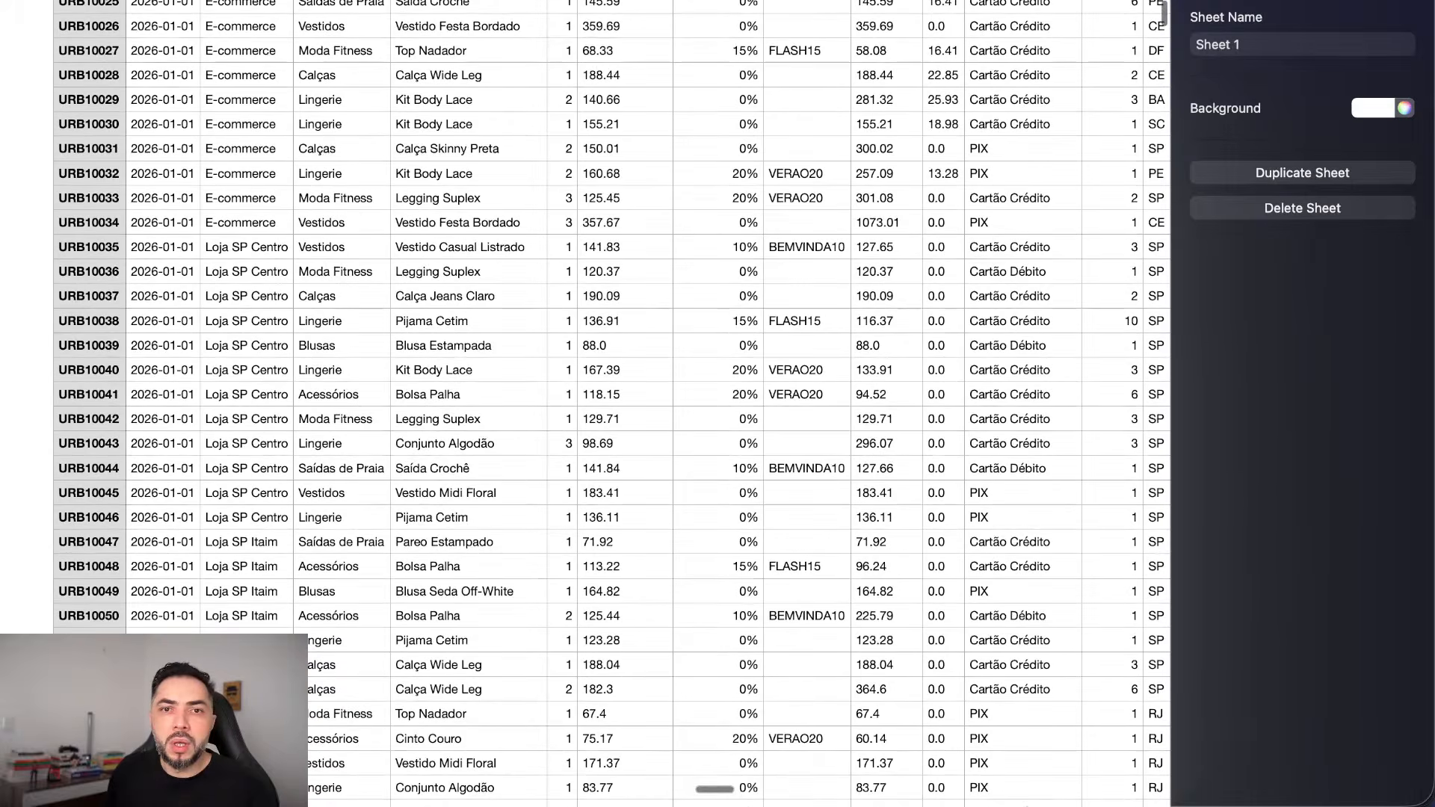
{"action": "scroll", "coordinate": [612, 404], "scroll_direction": "up", "scroll_amount": 5}
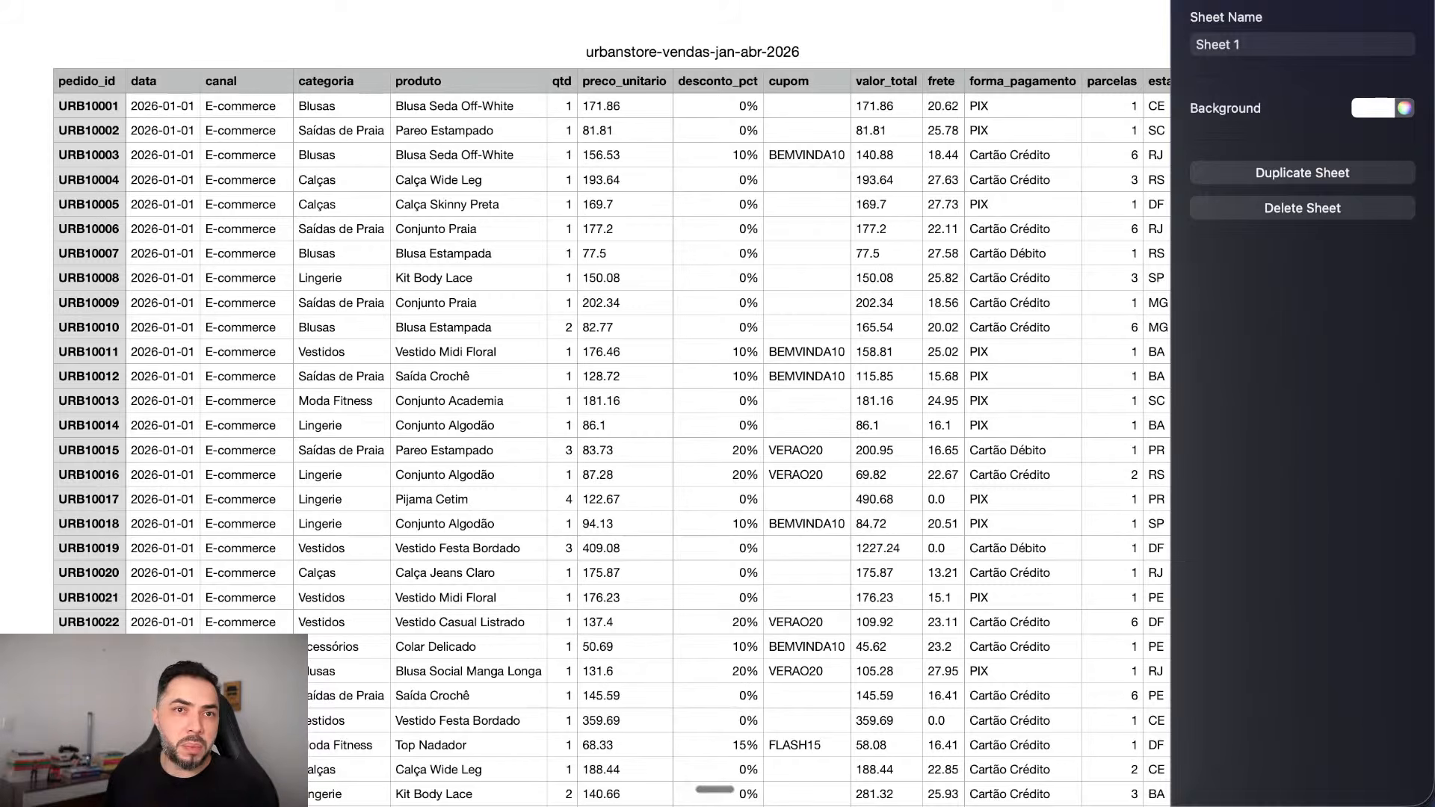
{"action": "key", "text": "ctrl+Left"}
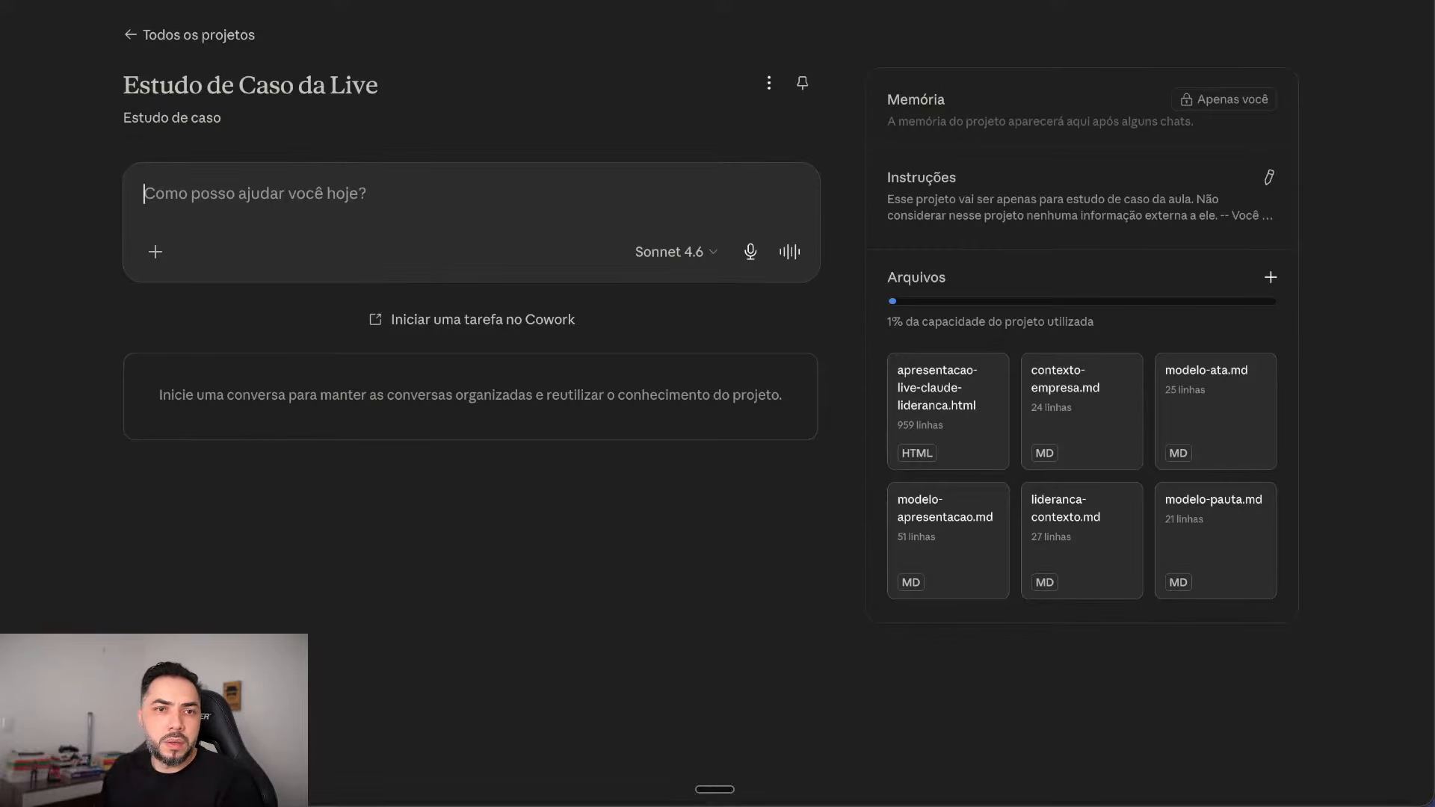
Step: Paste the sales-analysis prompt and highlight its items on deviations, problem channel and cause hypotheses
{"action": "type", "text": "Analise o CSV de vendas abaixo.  Me entregue: 1. O que está fora do padrão — quedas, picos ou desvios em relação aos meses anteriores 2. Qual canal, categoria ou período concentra o problema 3. Duas ou três hipóteses sobre a causa, com base nos dados 4. O que isso significa para minha gestão esta semana  Formato de saída: relatório visual em HTML seguindo o modelo-apresentacao.md. Título: Análise de Vendas — Janeiro a Abril 2026."}
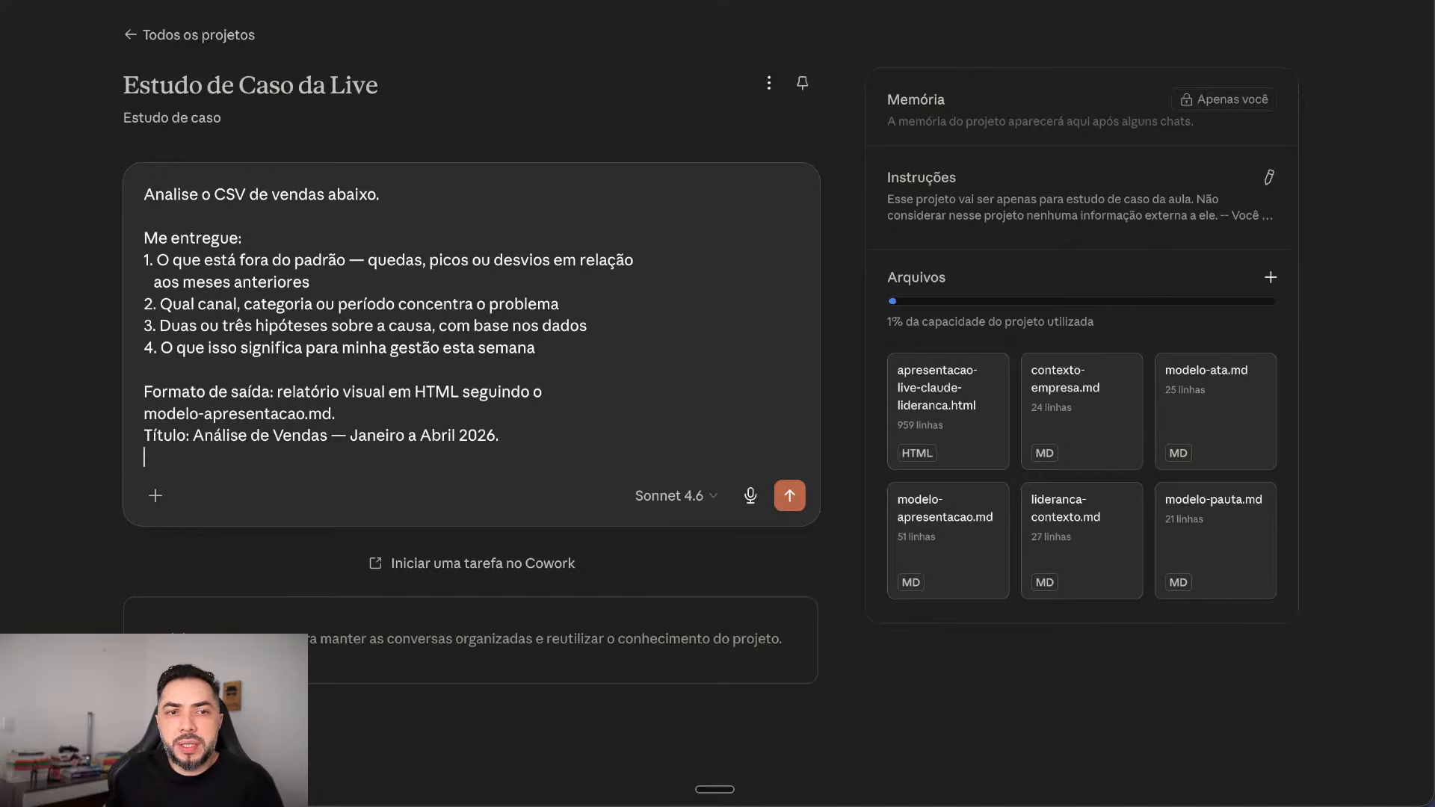
{"action": "left_click_drag", "start_coordinate": [156, 260], "coordinate": [633, 260]}
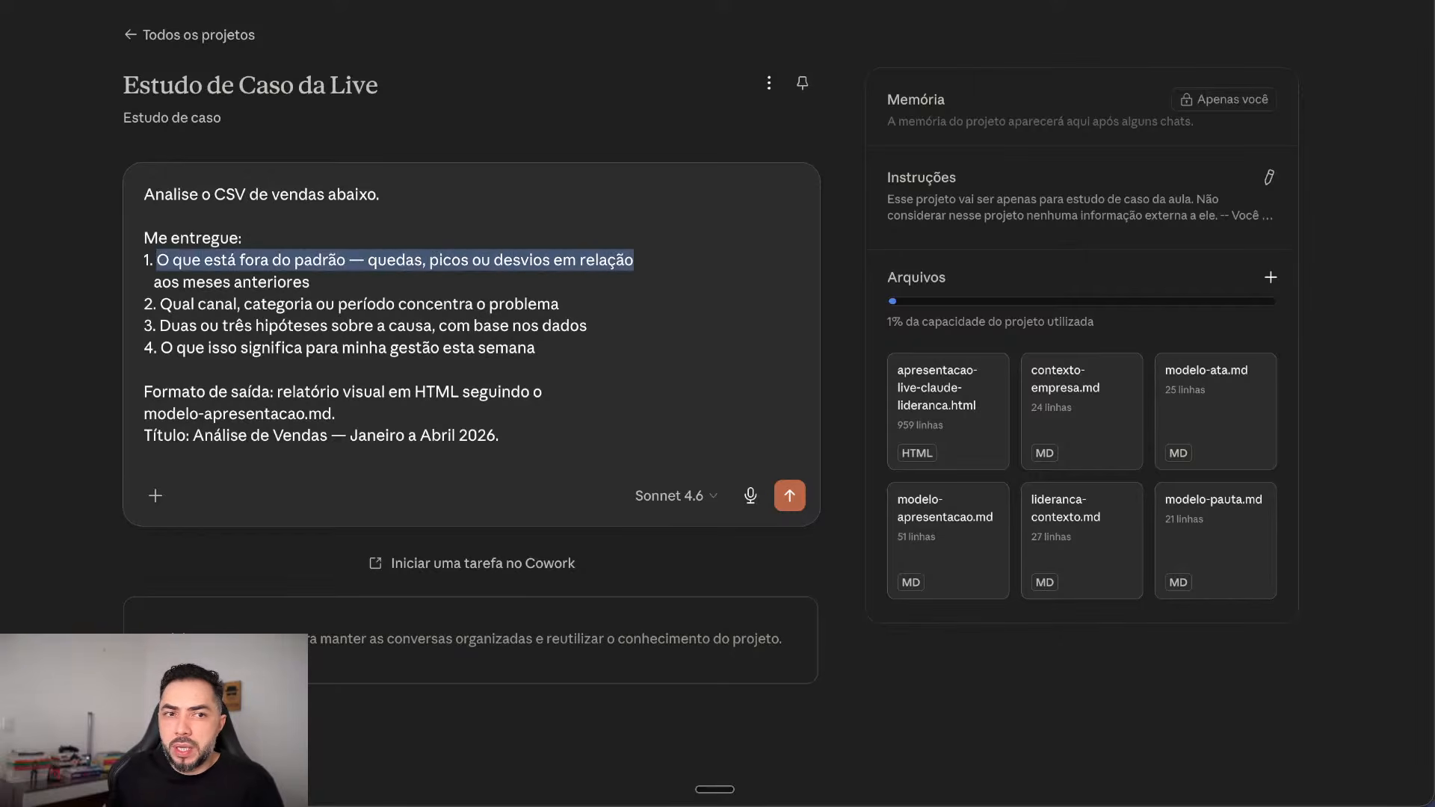
{"action": "left_click_drag", "start_coordinate": [309, 281], "coordinate": [559, 303]}
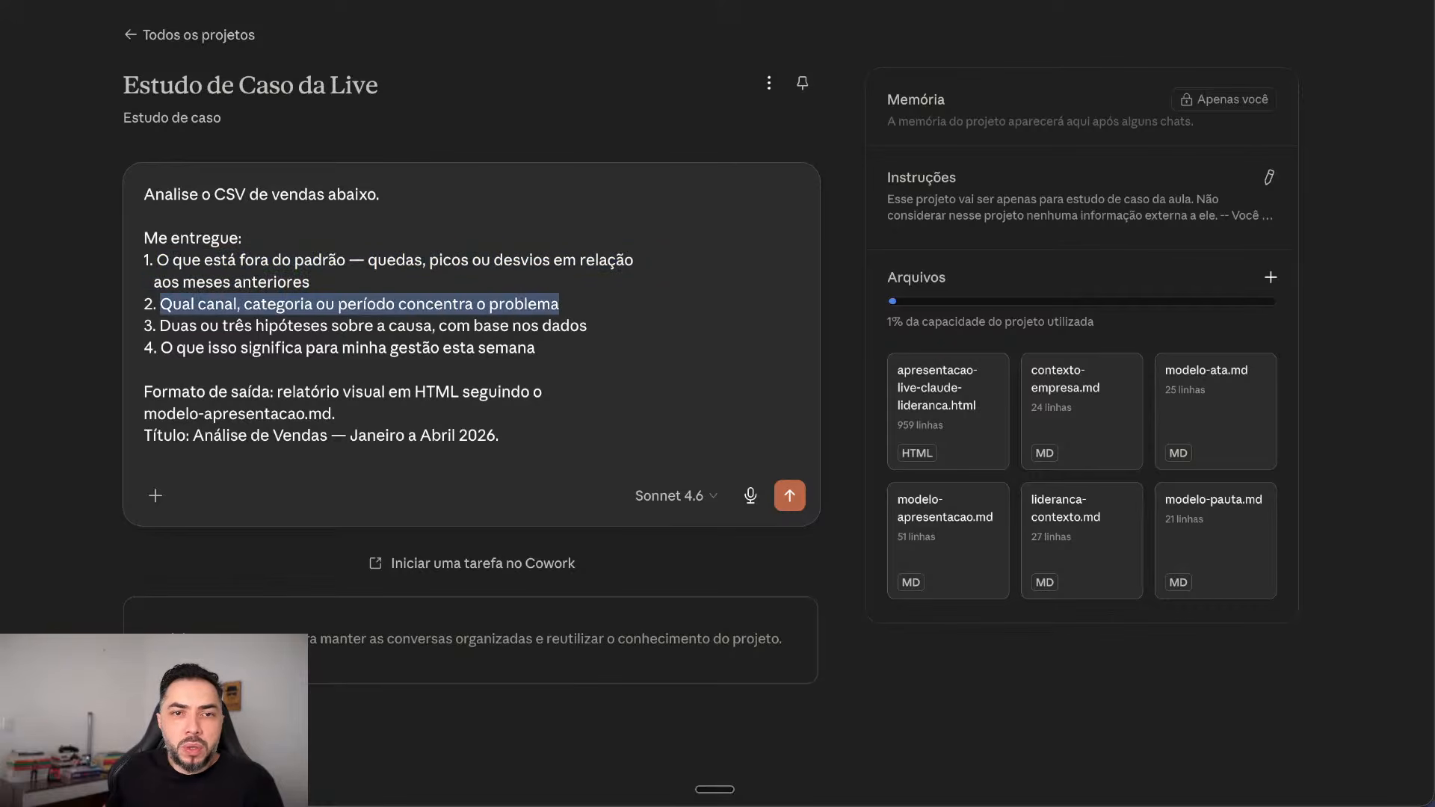
{"action": "left_click_drag", "start_coordinate": [160, 325], "coordinate": [186, 348]}
{"action": "left_click", "coordinate": [588, 325]}
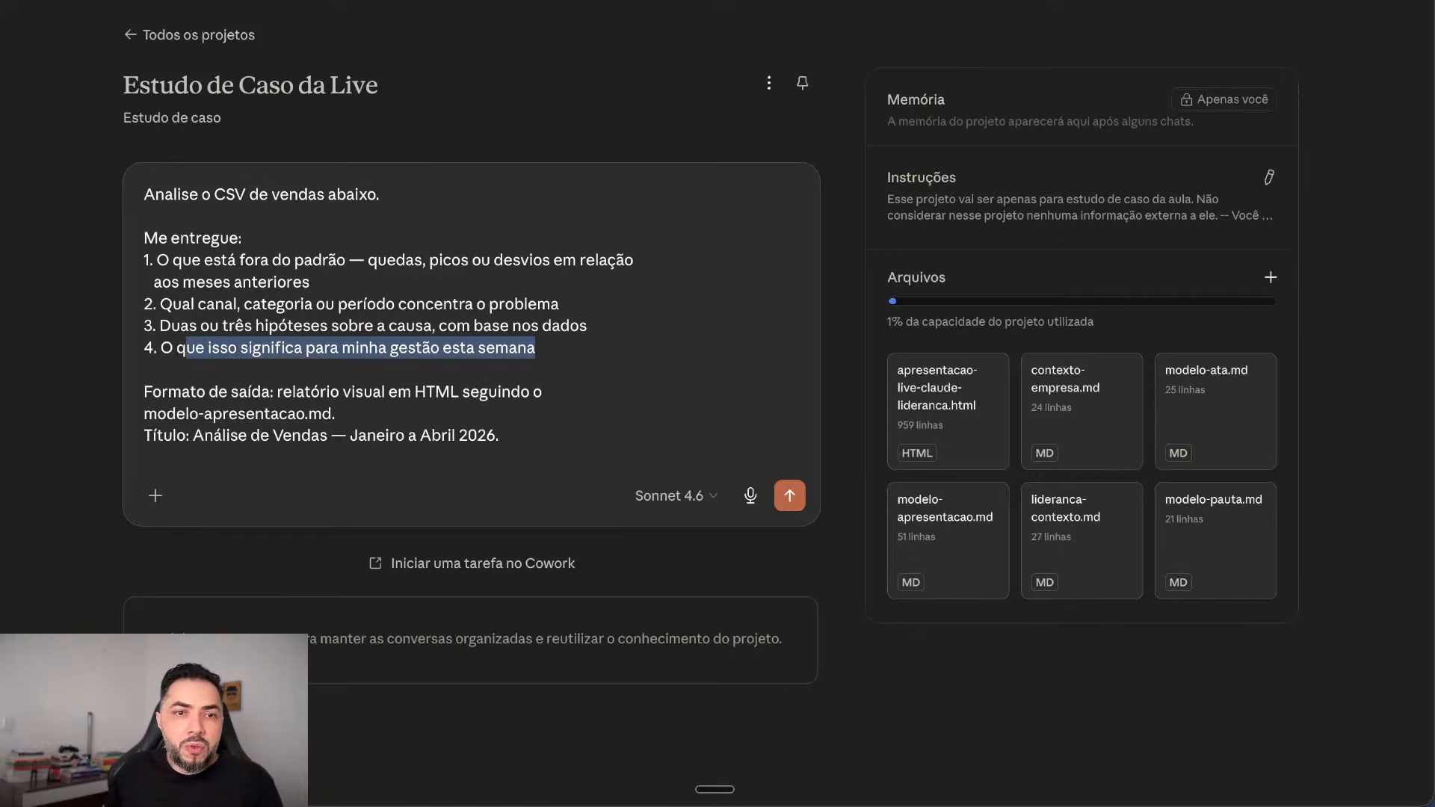
Step: Highlight the HTML format requirement and the title 'Análise de Vendas — Janeiro a Abril 2026'
{"action": "left_click_drag", "start_coordinate": [363, 391], "coordinate": [332, 413]}
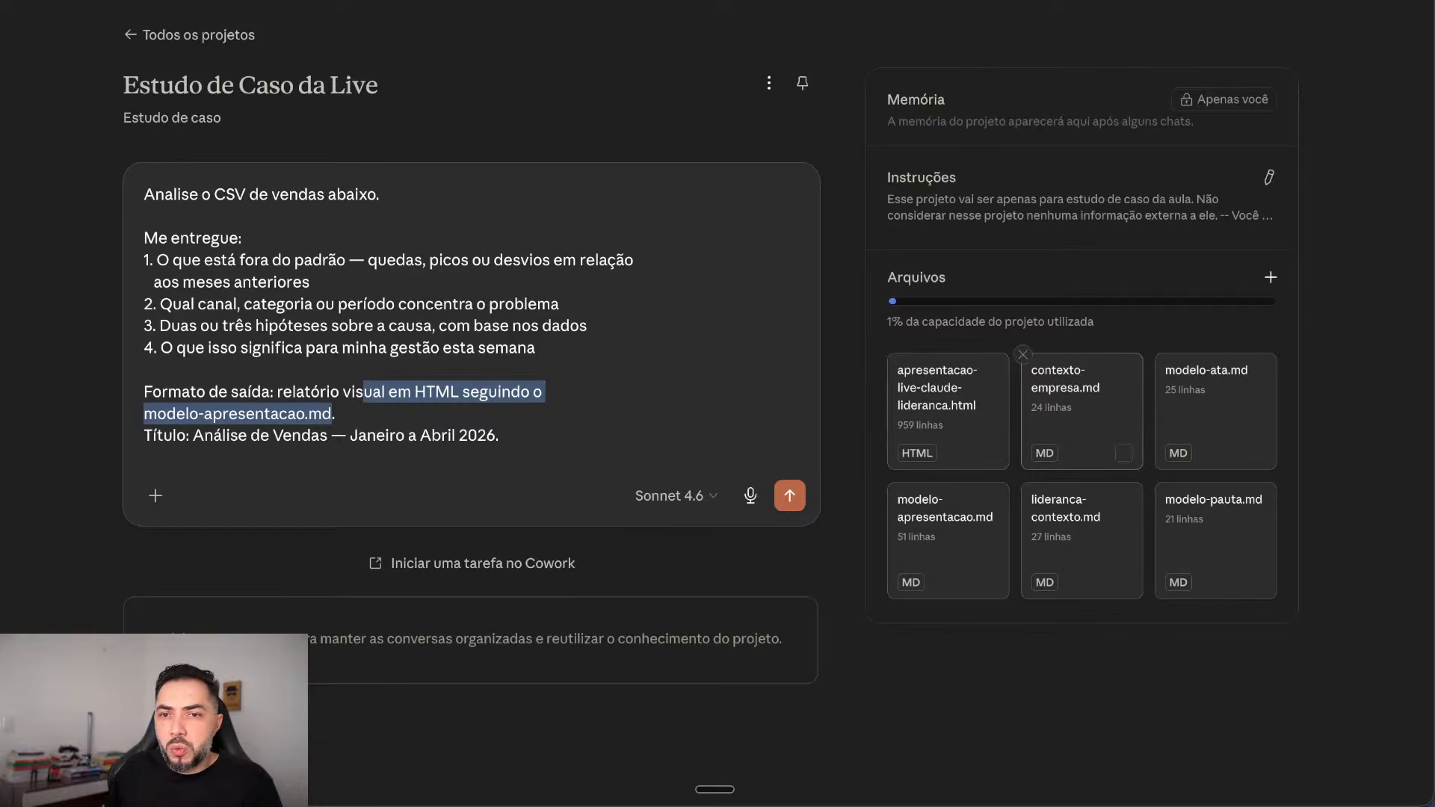
{"action": "left_click", "coordinate": [336, 414]}
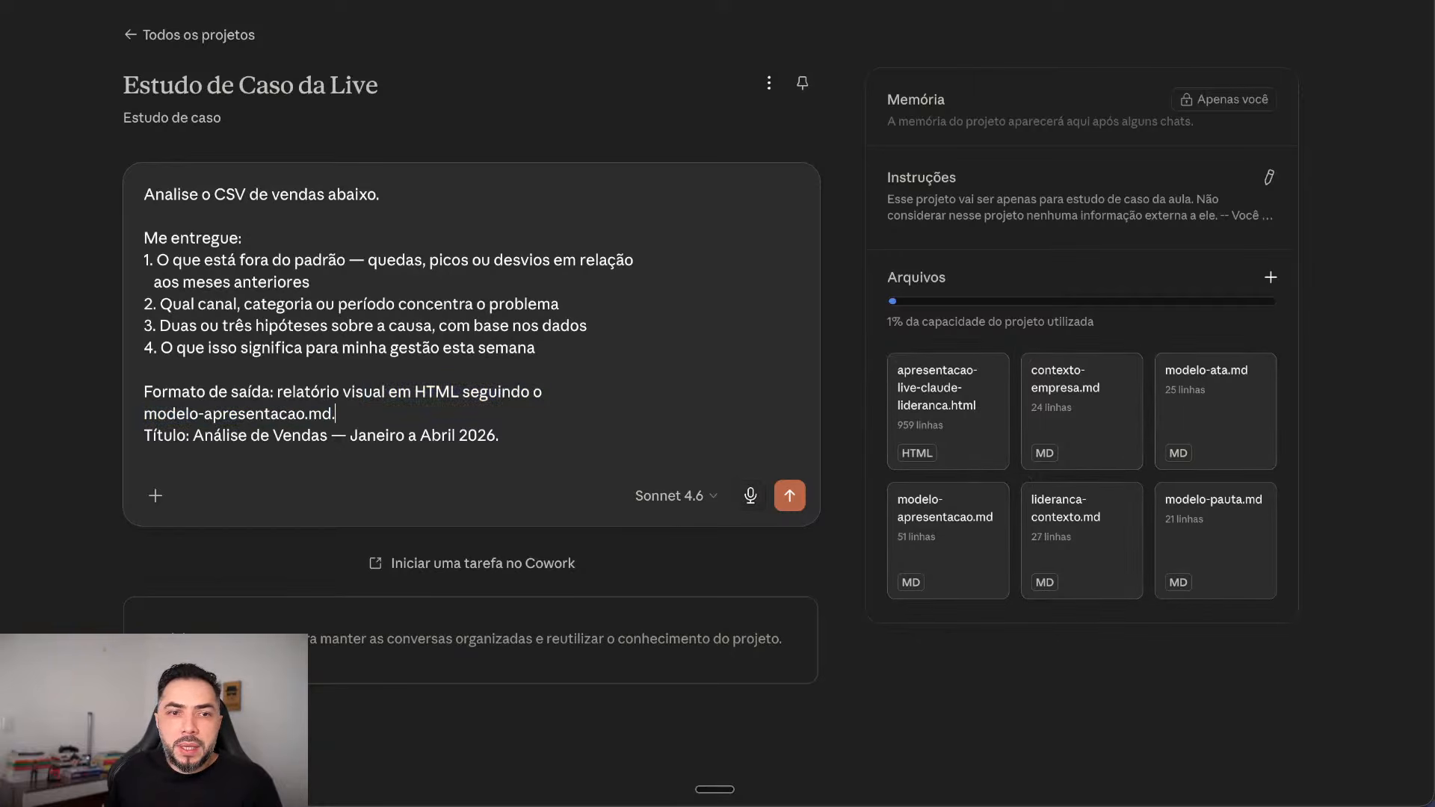
{"action": "left_click_drag", "start_coordinate": [499, 435], "coordinate": [191, 435]}
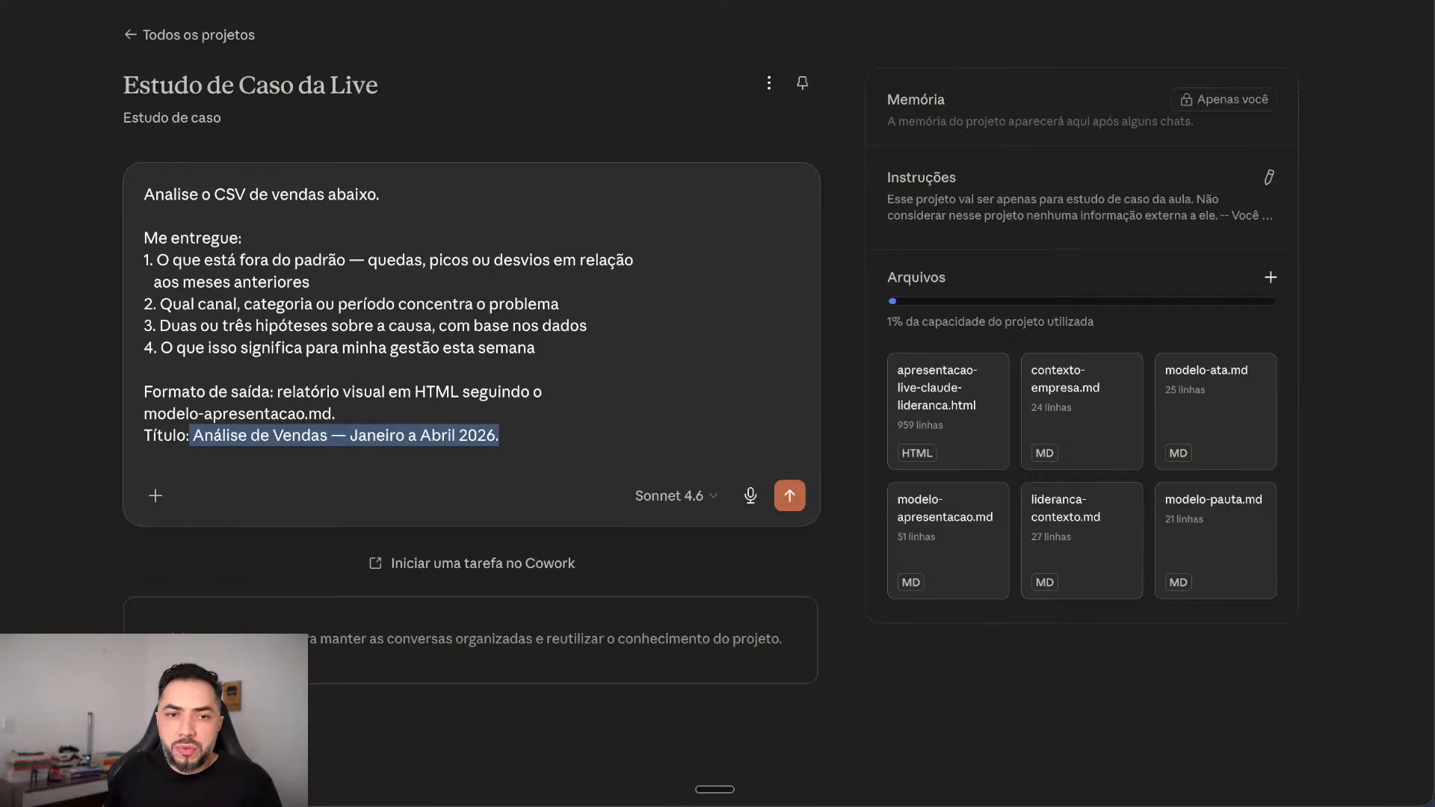
{"action": "left_click", "coordinate": [336, 415]}
{"action": "left_click", "coordinate": [155, 495]}
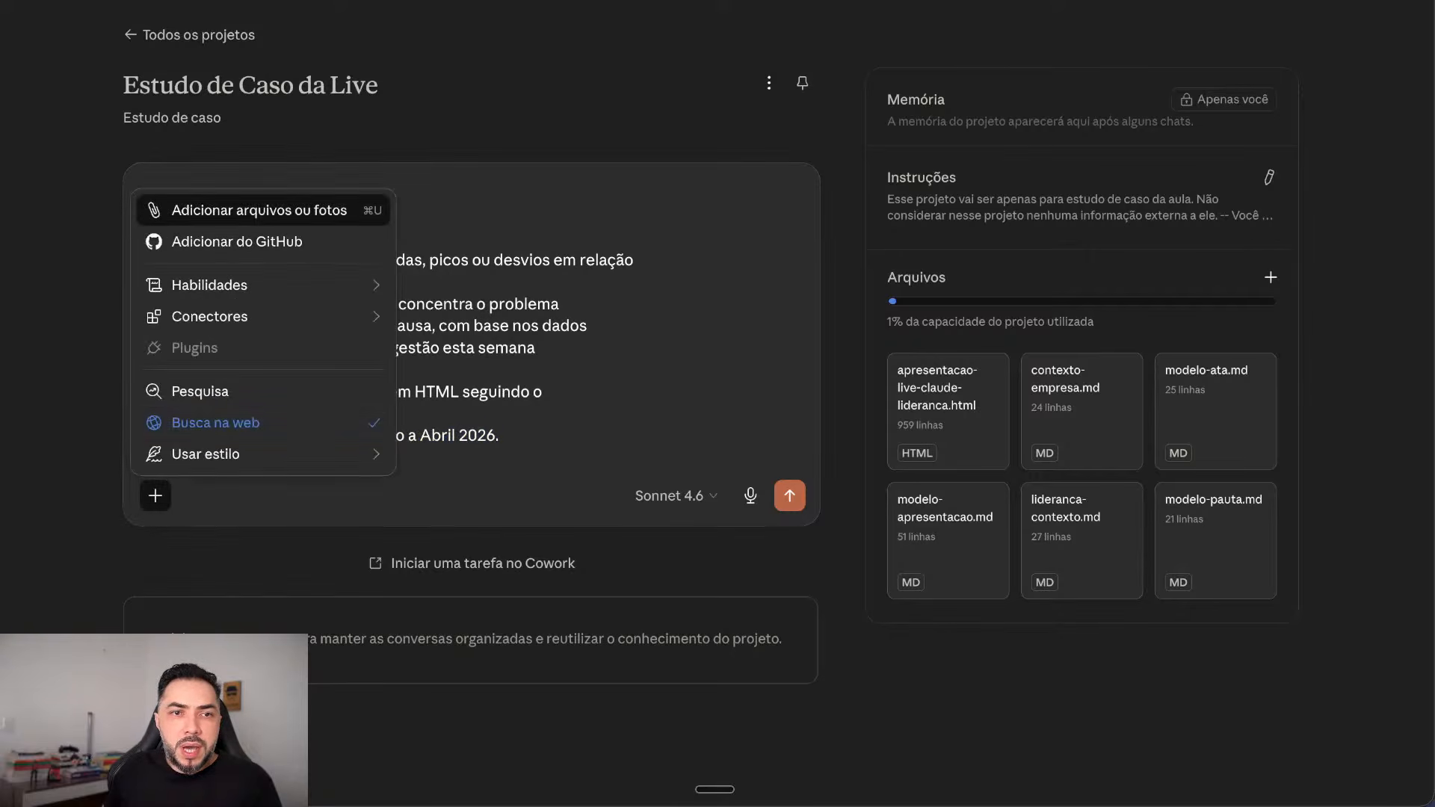
{"action": "left_click", "coordinate": [258, 210]}
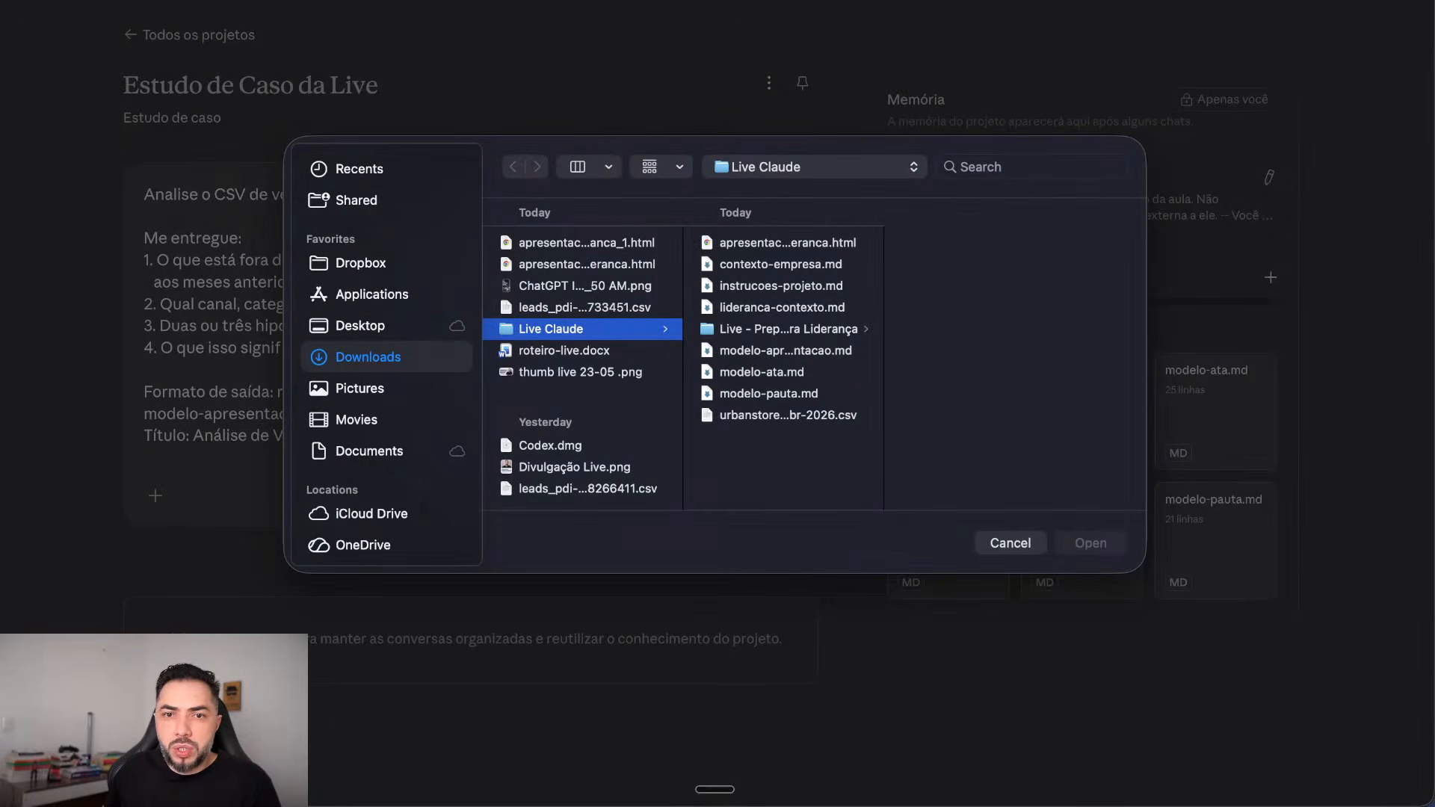
{"action": "left_click", "coordinate": [788, 416]}
{"action": "key", "text": "Return"}
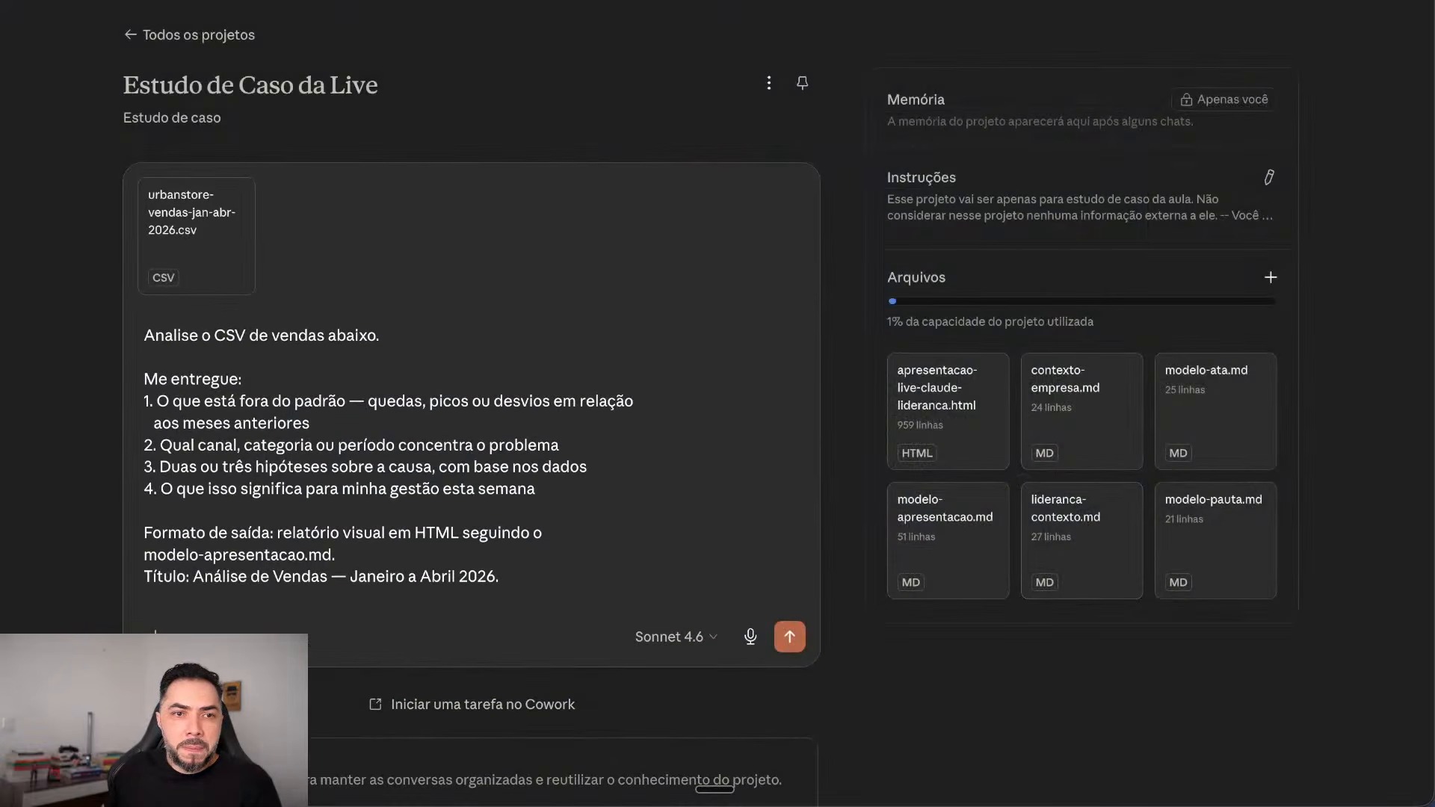
{"action": "key", "text": "ctrl+shift+Left"}
{"action": "key", "text": "ctrl+shift+Left"}
{"action": "key", "text": "ctrl+shift+Left"}
{"action": "key", "text": "ctrl+shift+Left"}
{"action": "key", "text": "ctrl+shift+Left"}
{"action": "key", "text": "ctrl+shift+Left"}
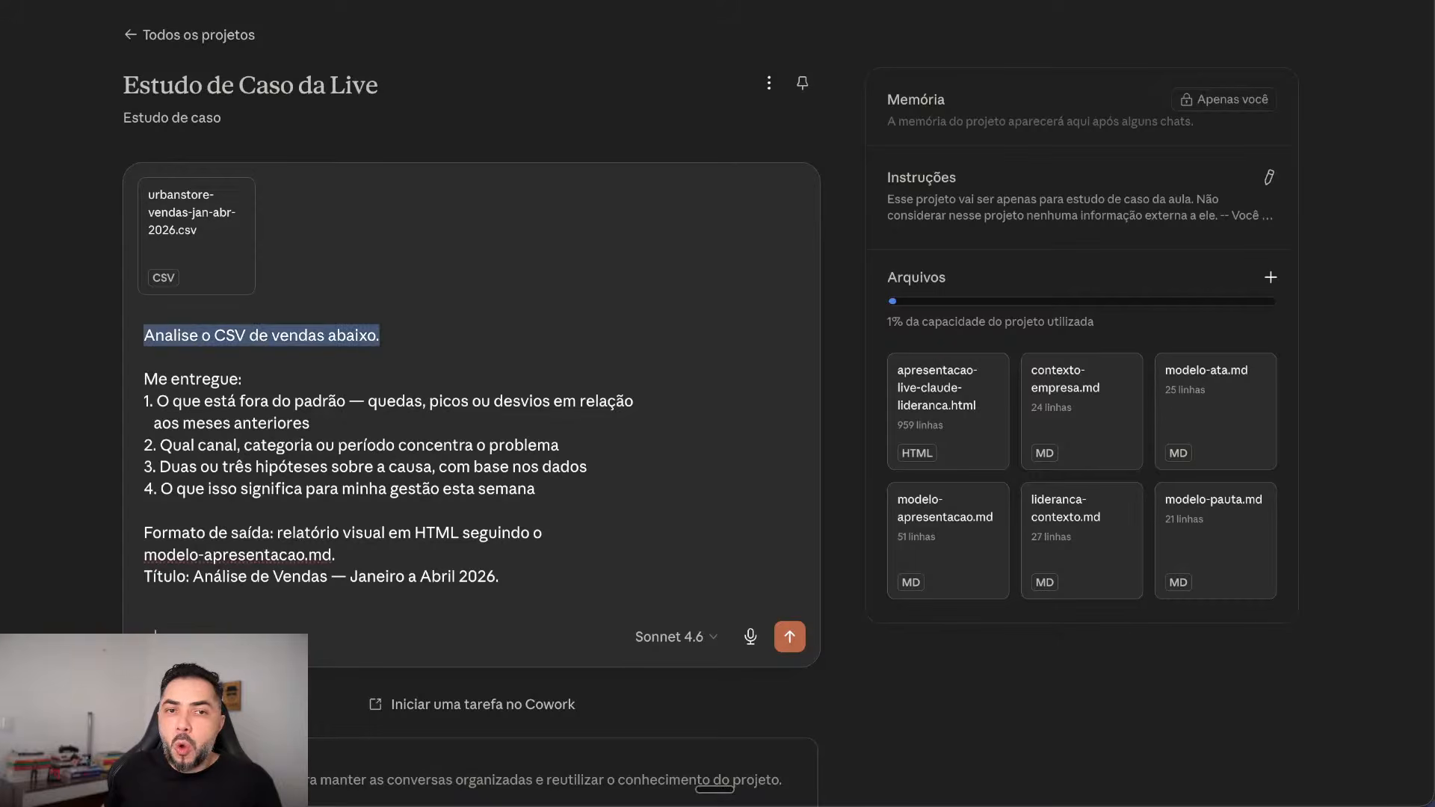
{"action": "scroll", "coordinate": [718, 404], "scroll_direction": "down", "scroll_amount": 1}
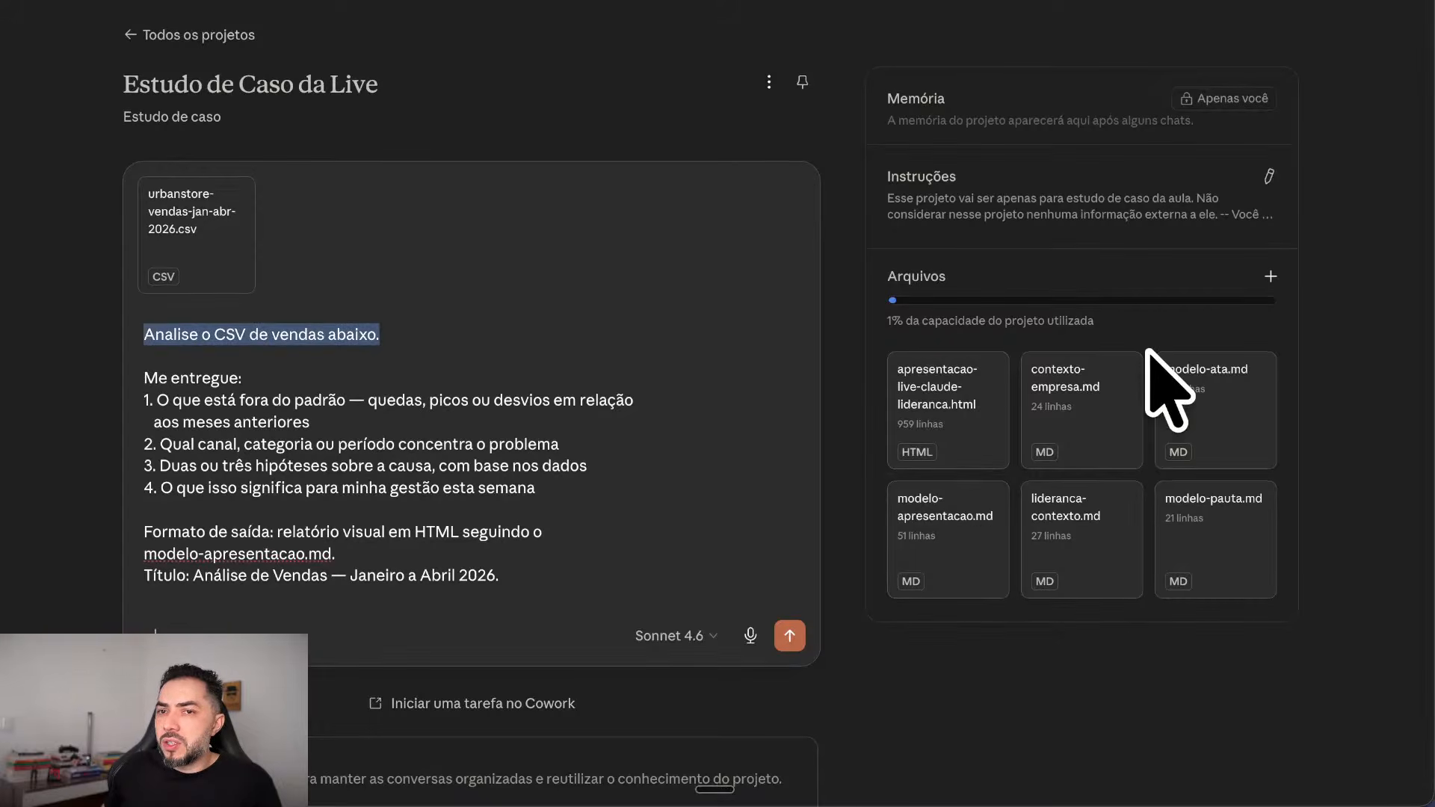
{"action": "scroll", "coordinate": [673, 419], "scroll_direction": "down", "scroll_amount": 1}
{"action": "left_click", "coordinate": [260, 397]}
{"action": "left_click_drag", "start_coordinate": [242, 377], "coordinate": [143, 376]}
{"action": "left_click_drag", "start_coordinate": [535, 486], "coordinate": [143, 377]}
{"action": "left_click_drag", "start_coordinate": [500, 559], "coordinate": [144, 530]}
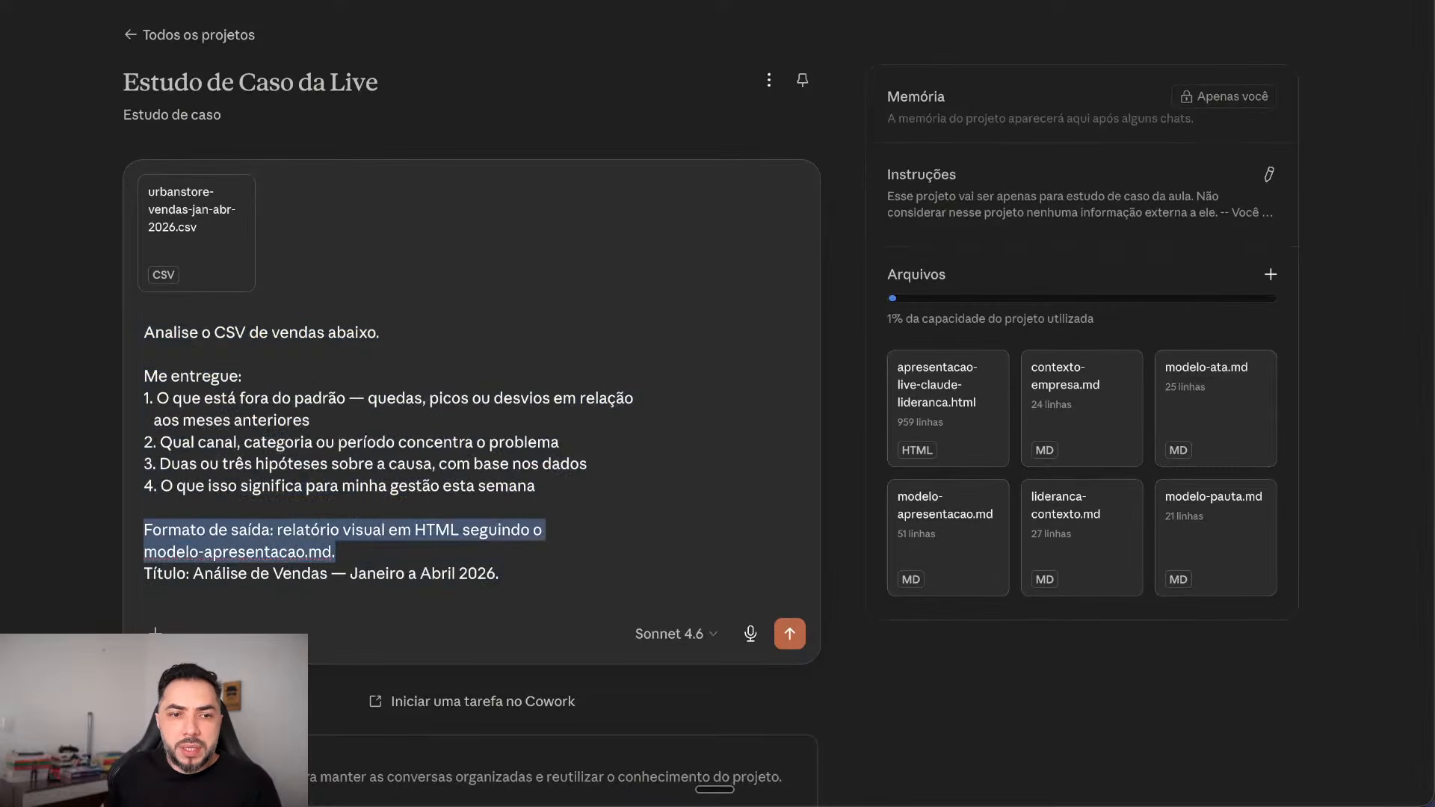
{"action": "left_click", "coordinate": [308, 552]}
{"action": "left_click_drag", "start_coordinate": [310, 530], "coordinate": [335, 553]}
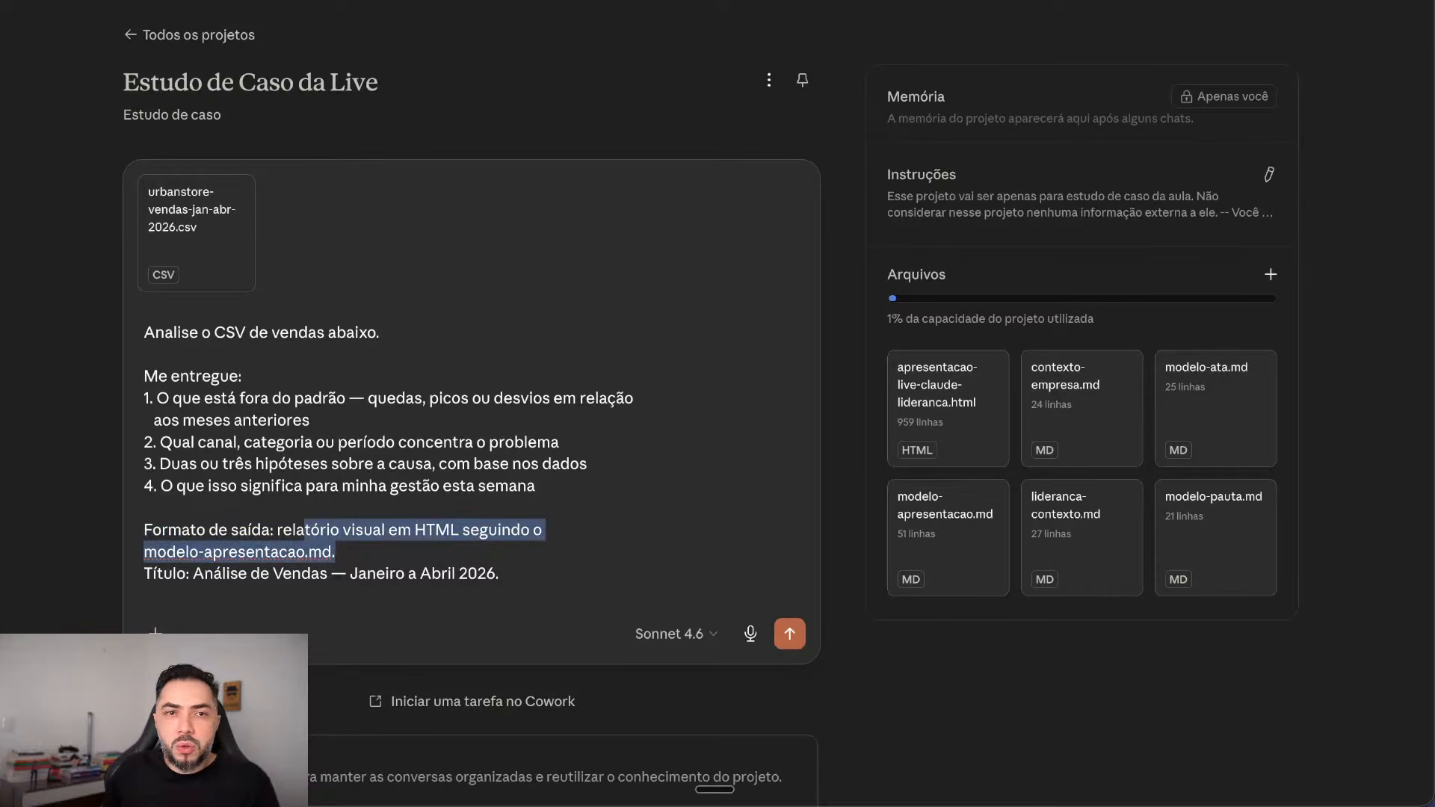
Step: Send the sales-analysis prompt with the attached CSV to Sonnet 4.6
{"action": "left_click", "coordinate": [790, 633]}
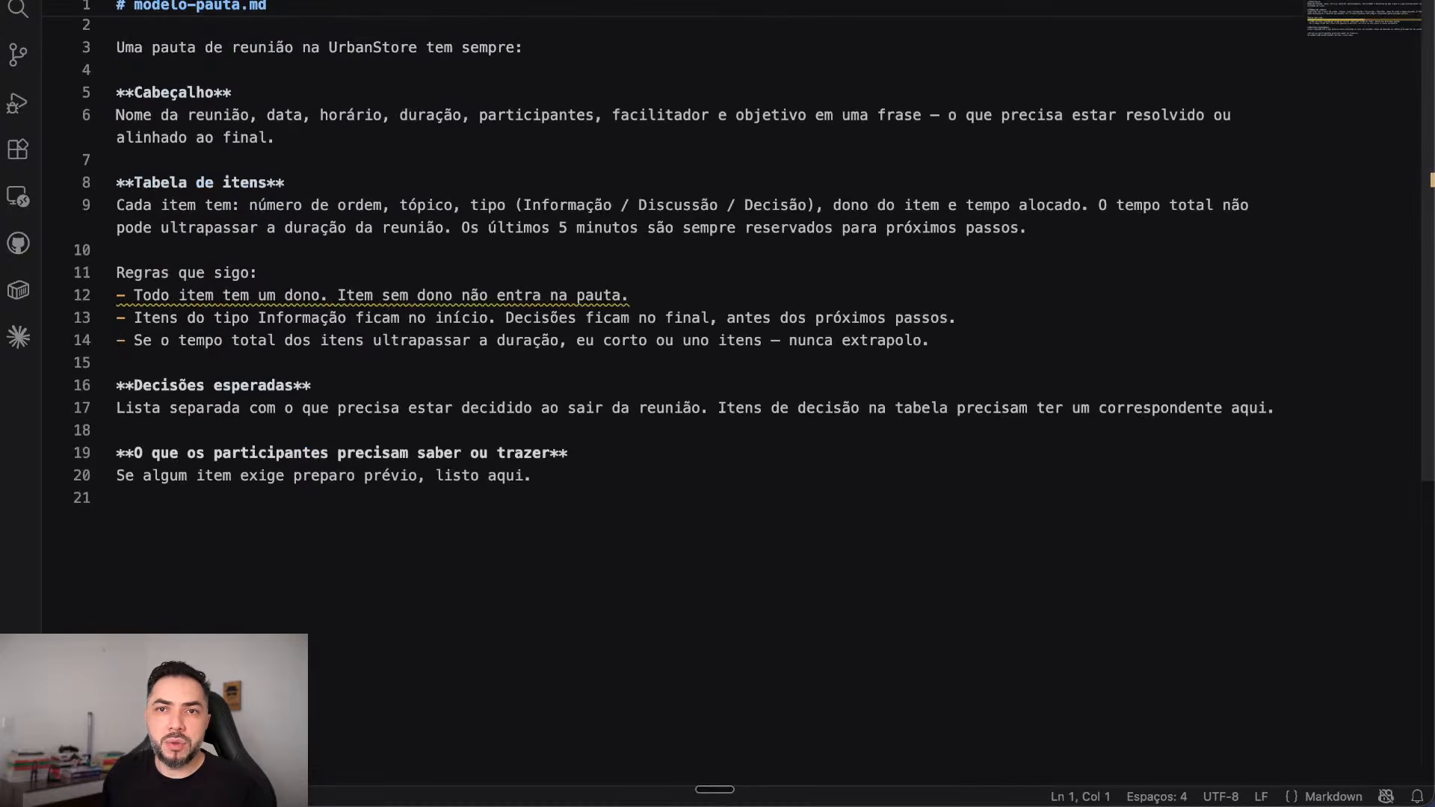
{"action": "scroll", "coordinate": [672, 403], "scroll_direction": "up", "scroll_amount": 1}
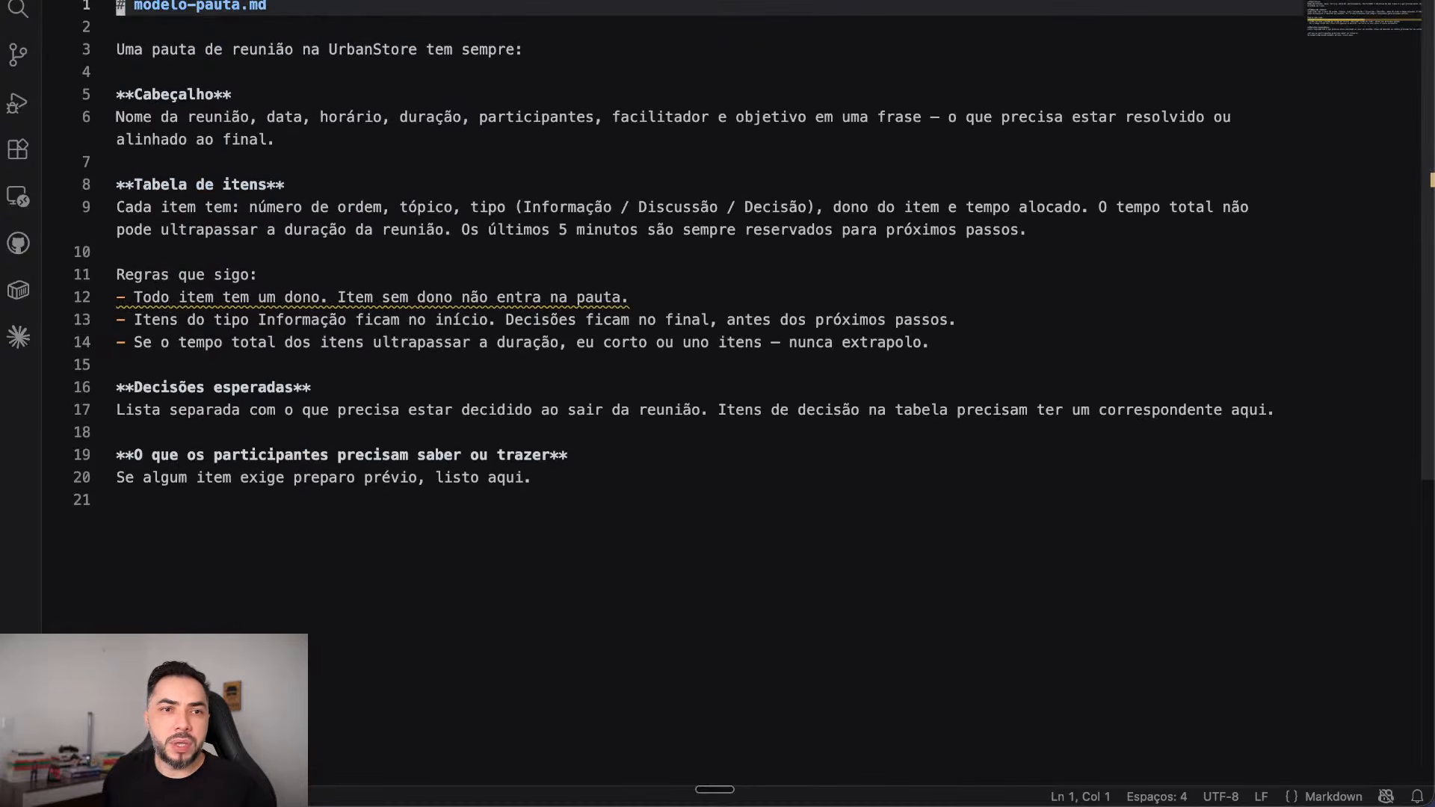
{"action": "left_click_drag", "start_coordinate": [231, 94], "coordinate": [117, 93]}
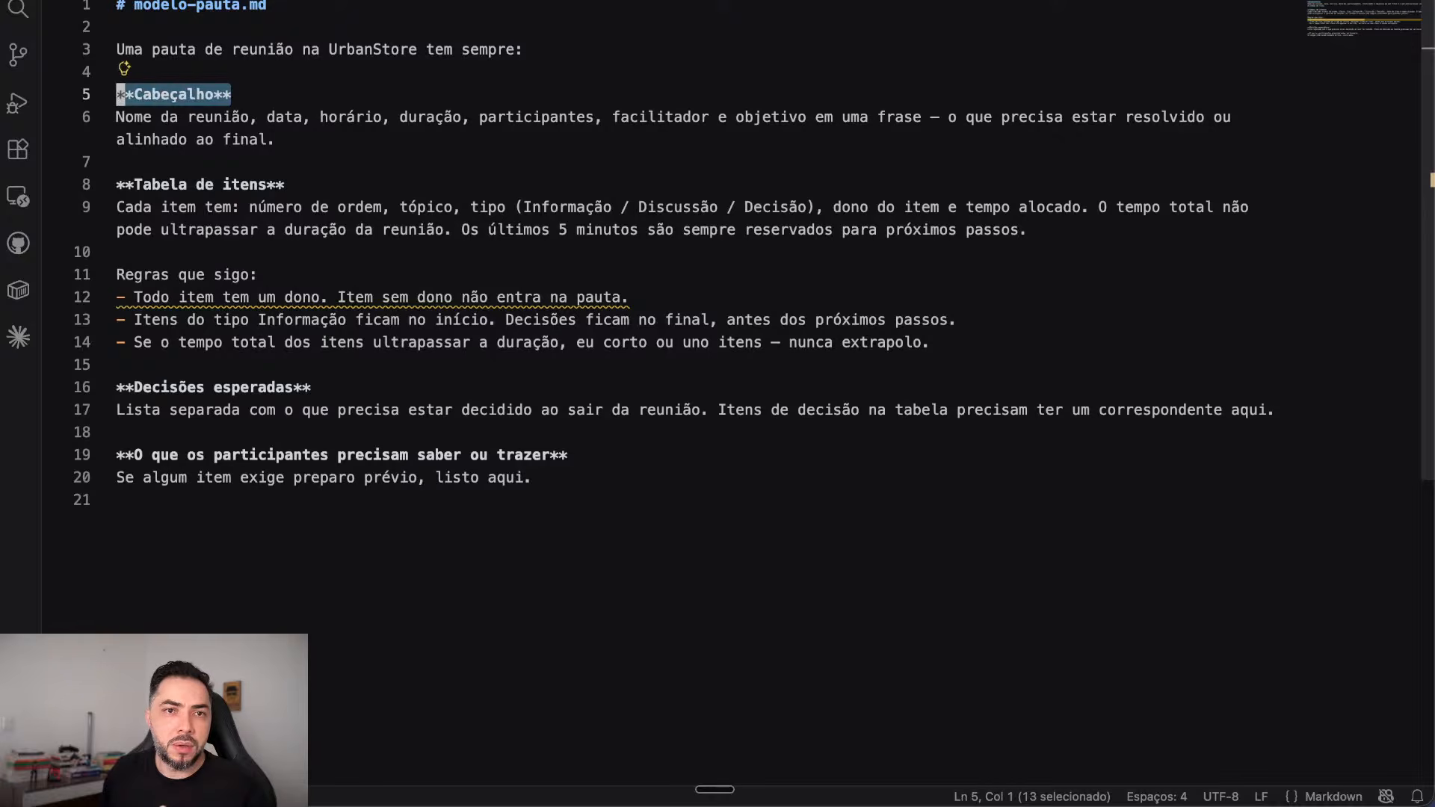
{"action": "left_click_drag", "start_coordinate": [285, 184], "coordinate": [118, 161]}
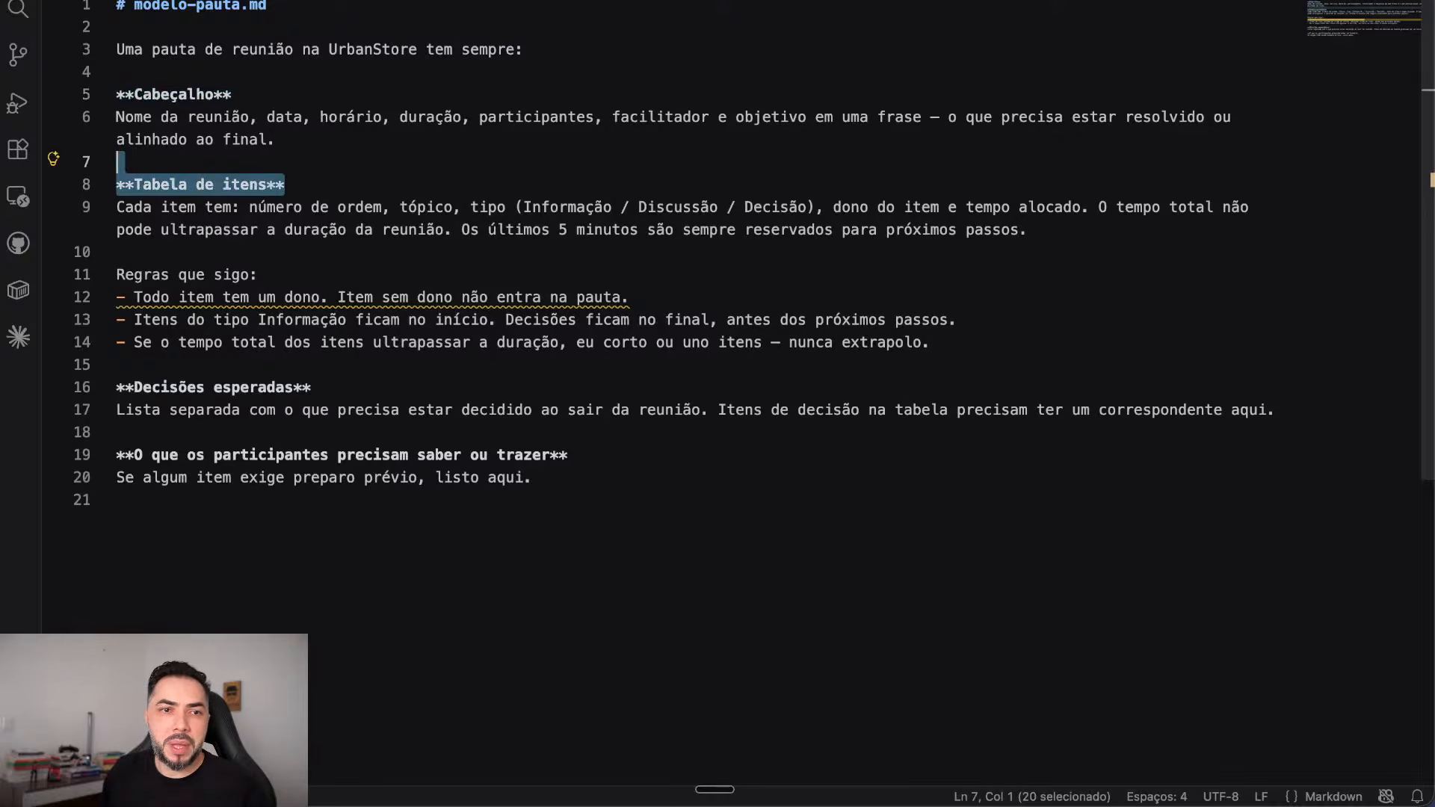
{"action": "left_click_drag", "start_coordinate": [258, 274], "coordinate": [117, 251]}
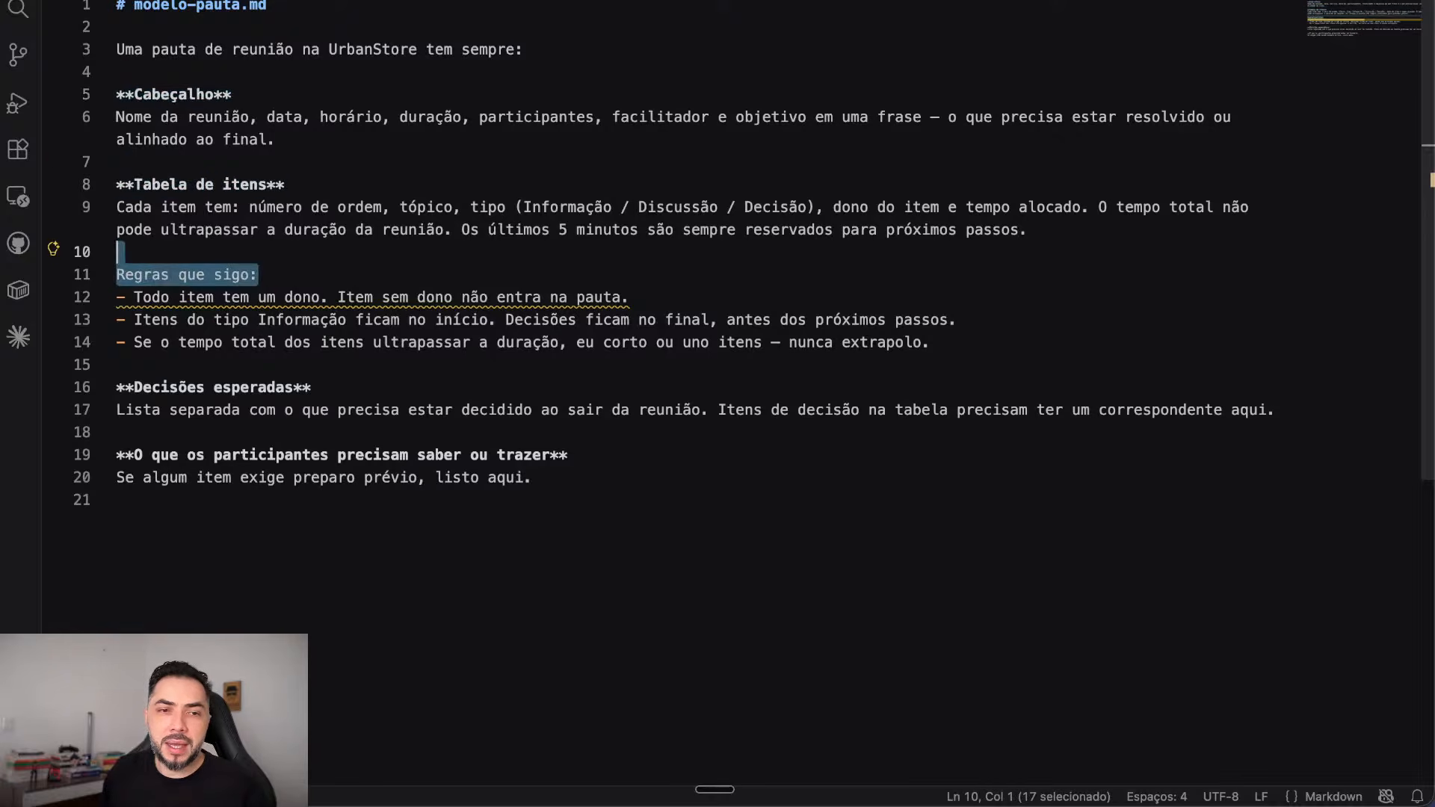
{"action": "left_click_drag", "start_coordinate": [311, 387], "coordinate": [117, 386]}
{"action": "left_click_drag", "start_coordinate": [568, 455], "coordinate": [117, 455]}
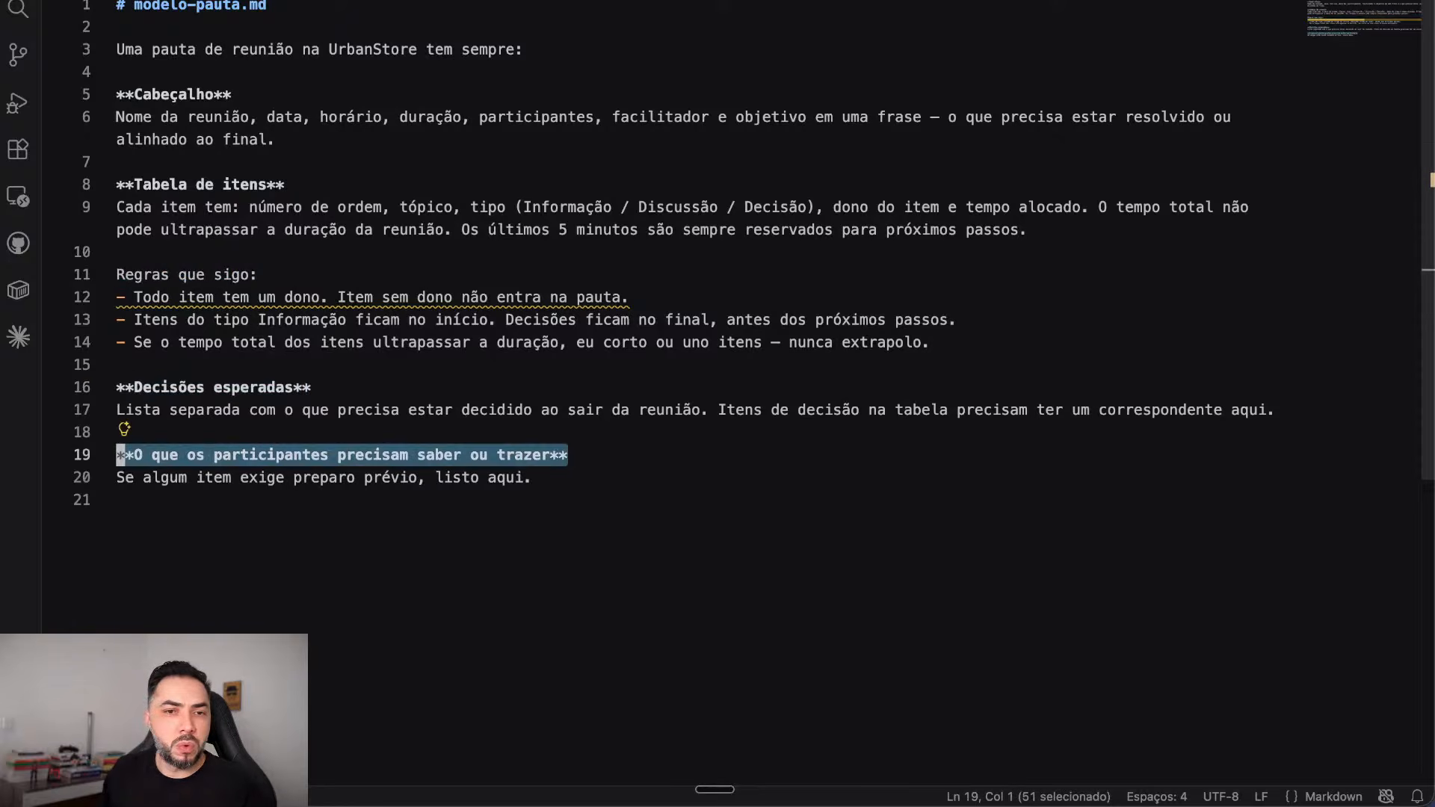
{"action": "scroll", "coordinate": [718, 276], "scroll_direction": "down", "scroll_amount": 2}
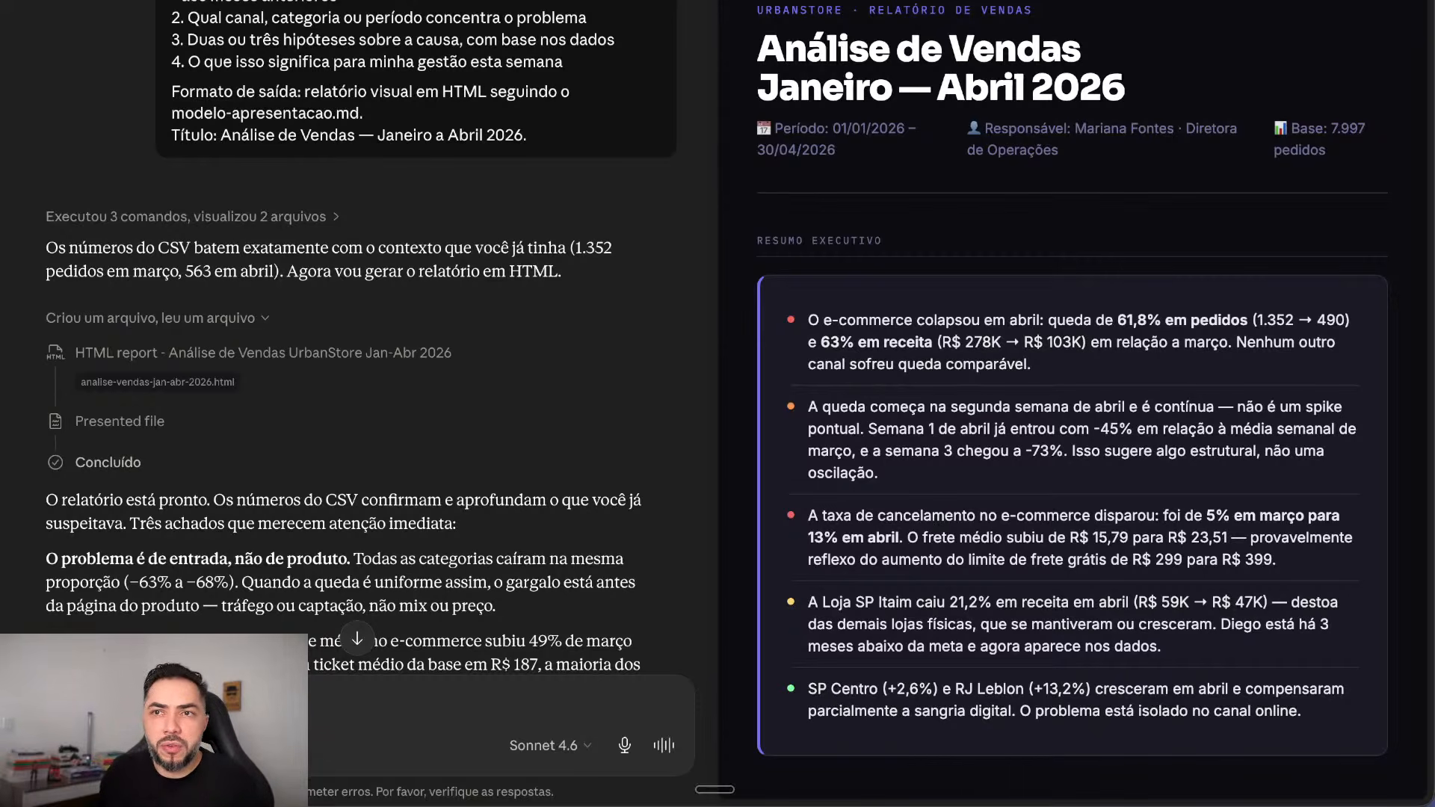
Step: Download the report as analise-vendas-jan-abr-2026.html into the Live Claude folder
{"action": "scroll", "coordinate": [1072, 400], "scroll_direction": "down", "scroll_amount": 5}
{"action": "scroll", "coordinate": [1071, 400], "scroll_direction": "up", "scroll_amount": 5}
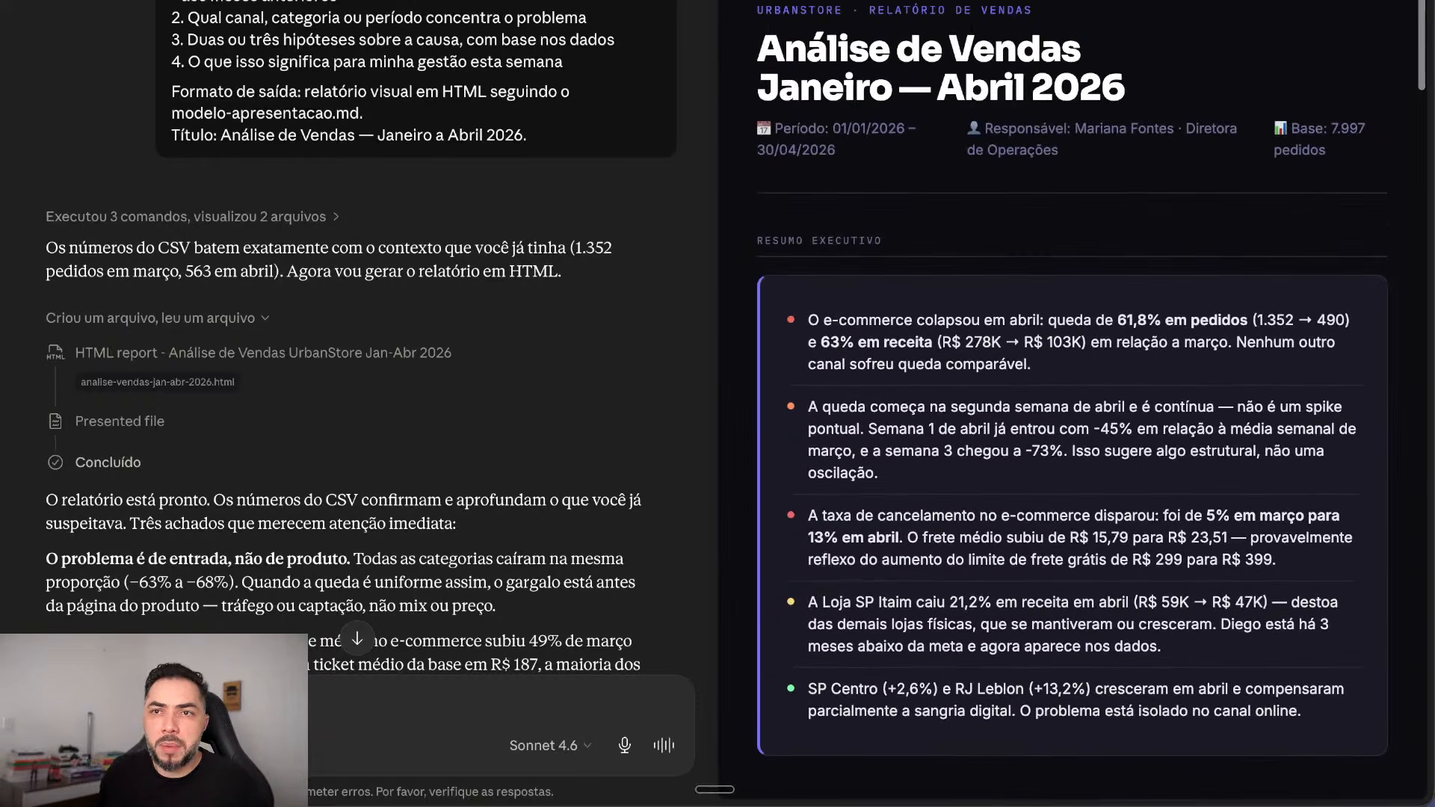
{"action": "left_click", "coordinate": [1343, 0]}
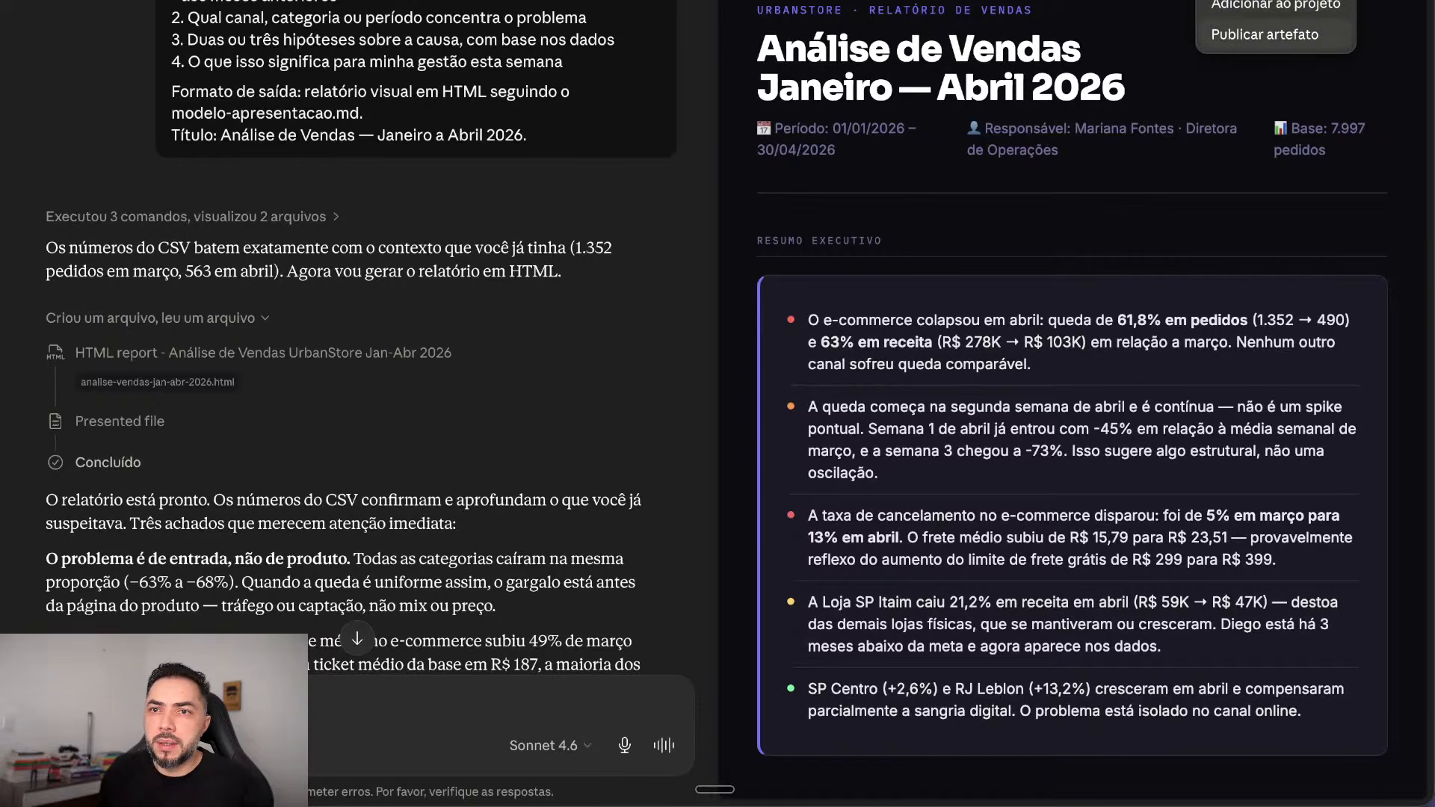
{"action": "key", "text": "Escape"}
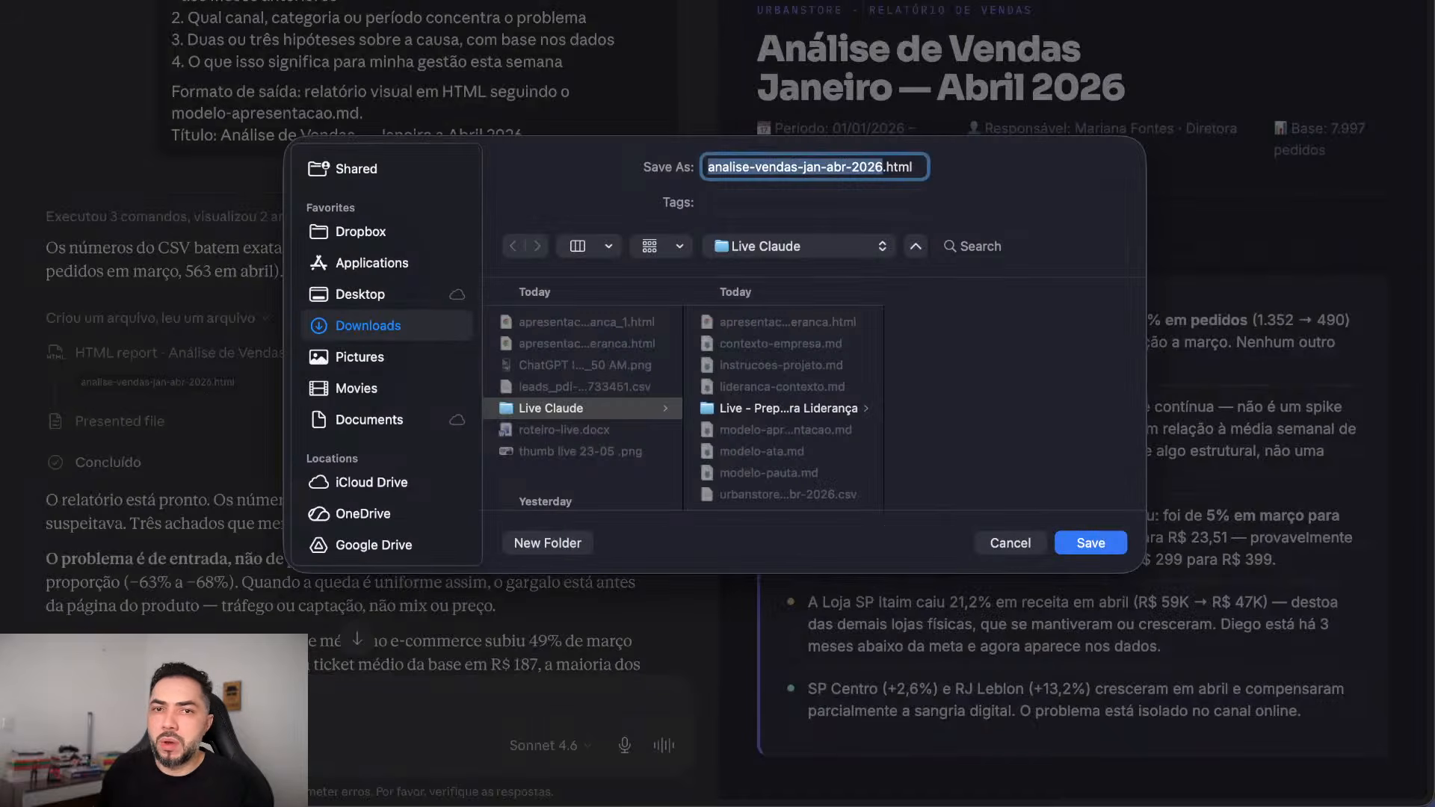
{"action": "left_click", "coordinate": [552, 409]}
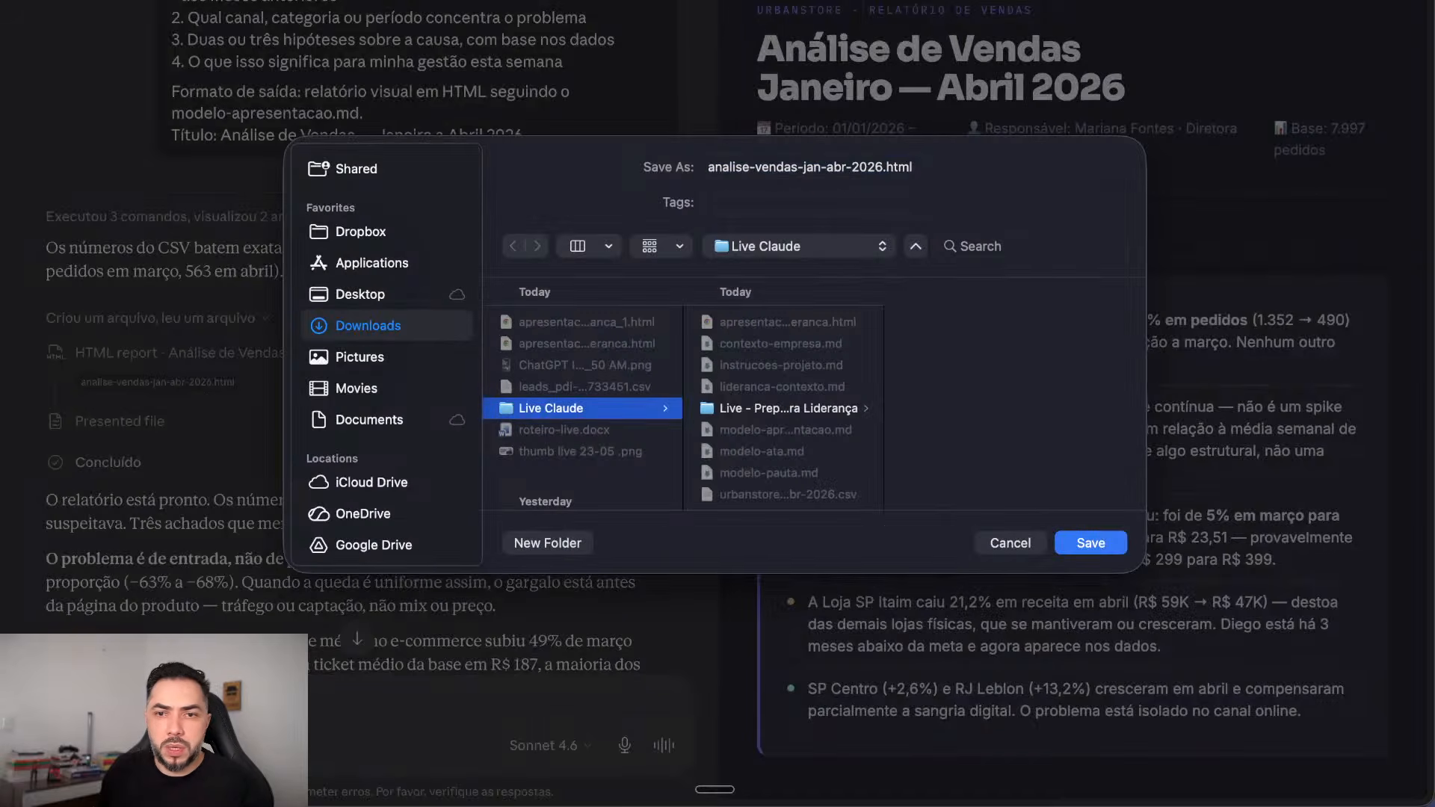
{"action": "left_click", "coordinate": [1121, 545]}
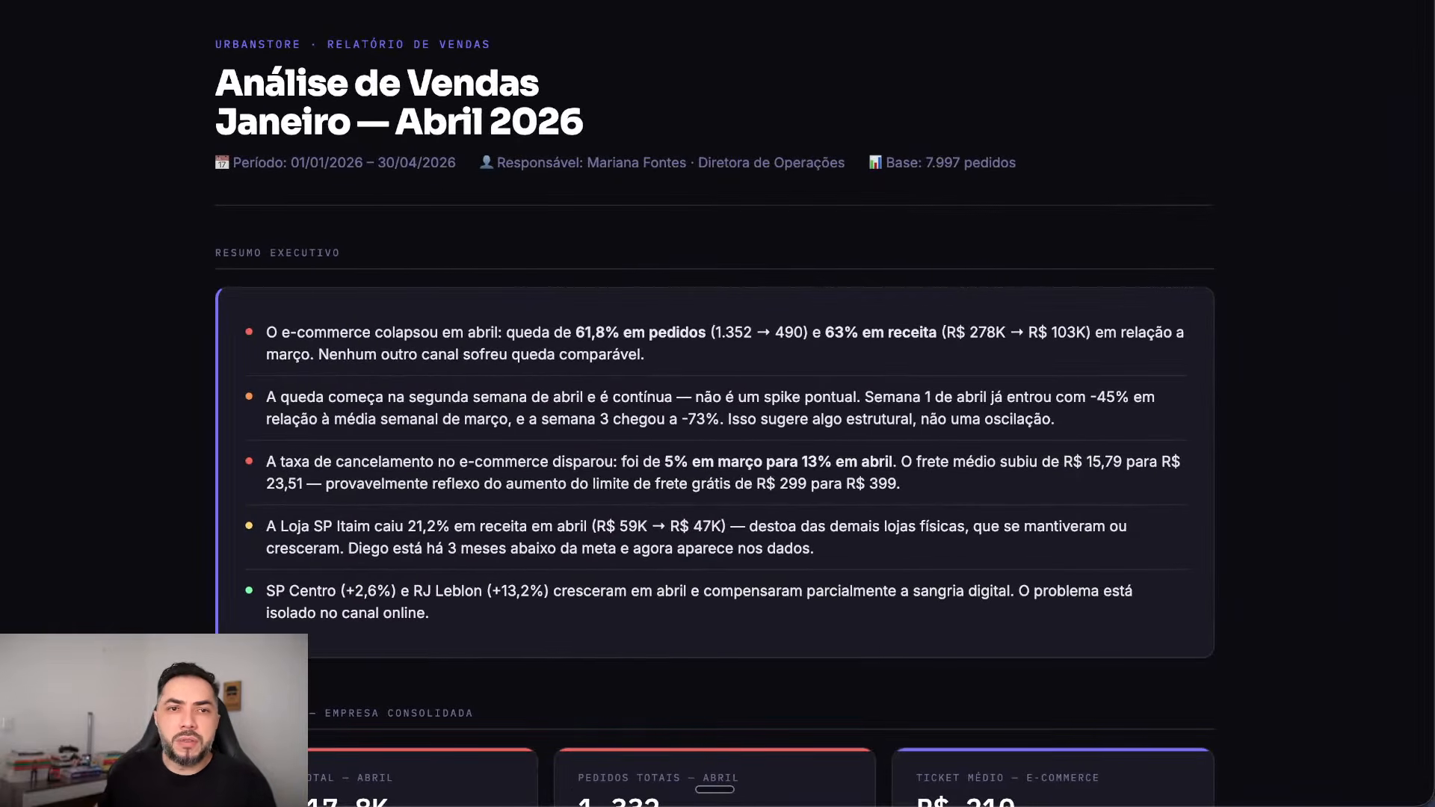
Step: Highlight the executive summary's e-commerce collapse, order and 63% revenue drops, and cancellation bullet
{"action": "scroll", "coordinate": [715, 403], "scroll_direction": "down", "scroll_amount": 2}
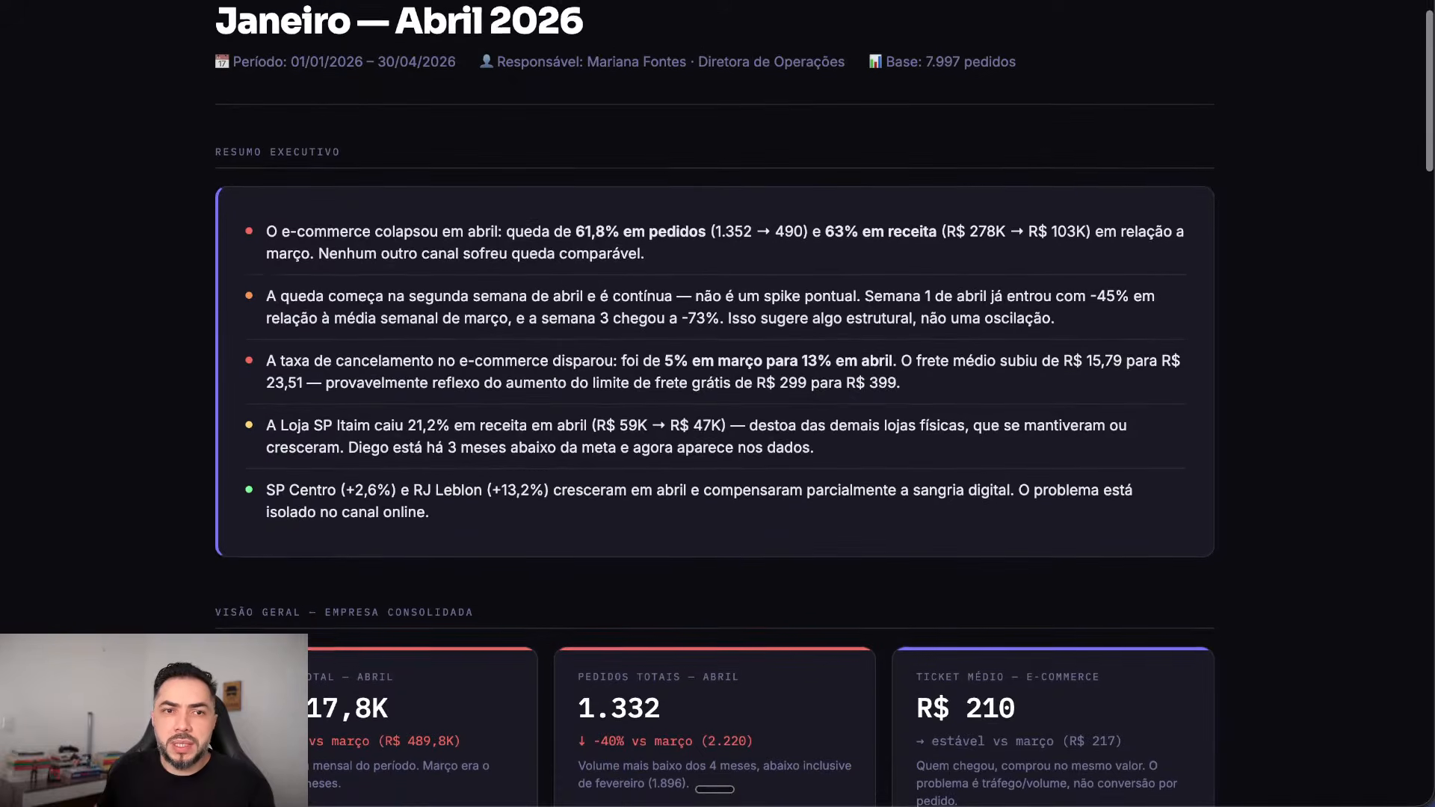
{"action": "left_click_drag", "start_coordinate": [326, 227], "coordinate": [744, 227]}
{"action": "left_click", "coordinate": [745, 228]}
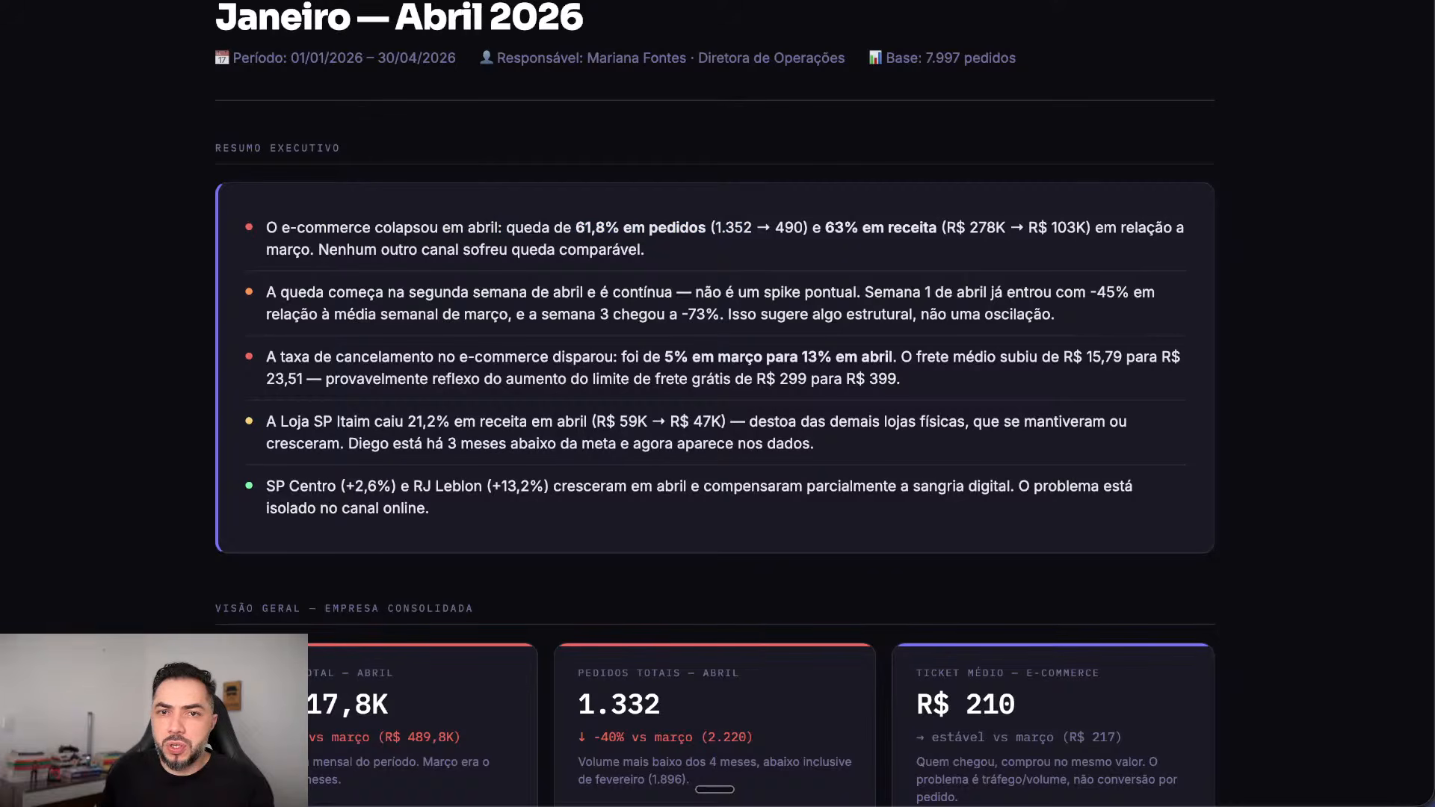
{"action": "left_click_drag", "start_coordinate": [689, 227], "coordinate": [1096, 227]}
{"action": "left_click", "coordinate": [1096, 227]}
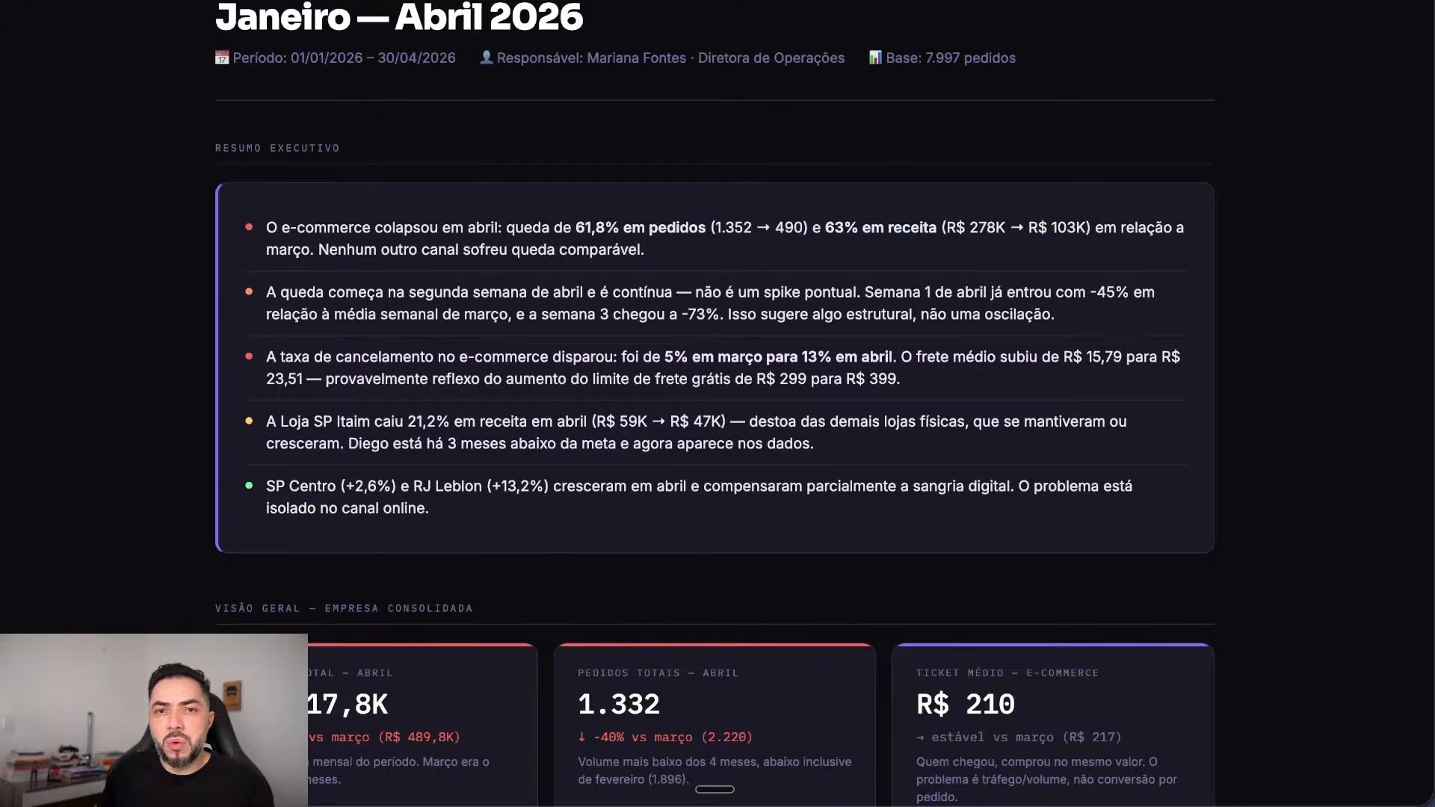
{"action": "left_click_drag", "start_coordinate": [834, 228], "coordinate": [1134, 228]}
{"action": "left_click", "coordinate": [1135, 227]}
{"action": "scroll", "coordinate": [714, 404], "scroll_direction": "down", "scroll_amount": 2}
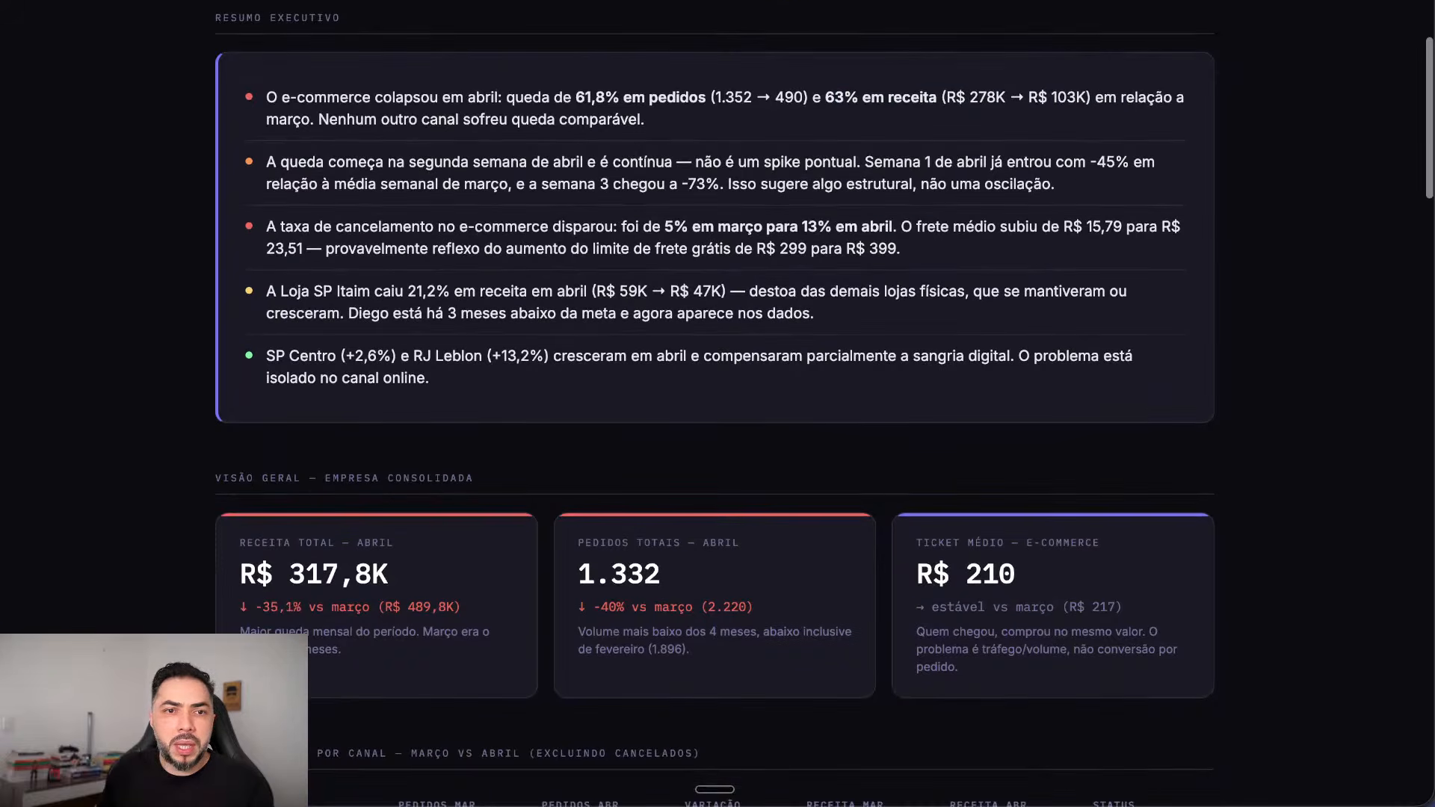
{"action": "left_click_drag", "start_coordinate": [311, 227], "coordinate": [1085, 226]}
{"action": "scroll", "coordinate": [1085, 227], "scroll_direction": "down", "scroll_amount": 1}
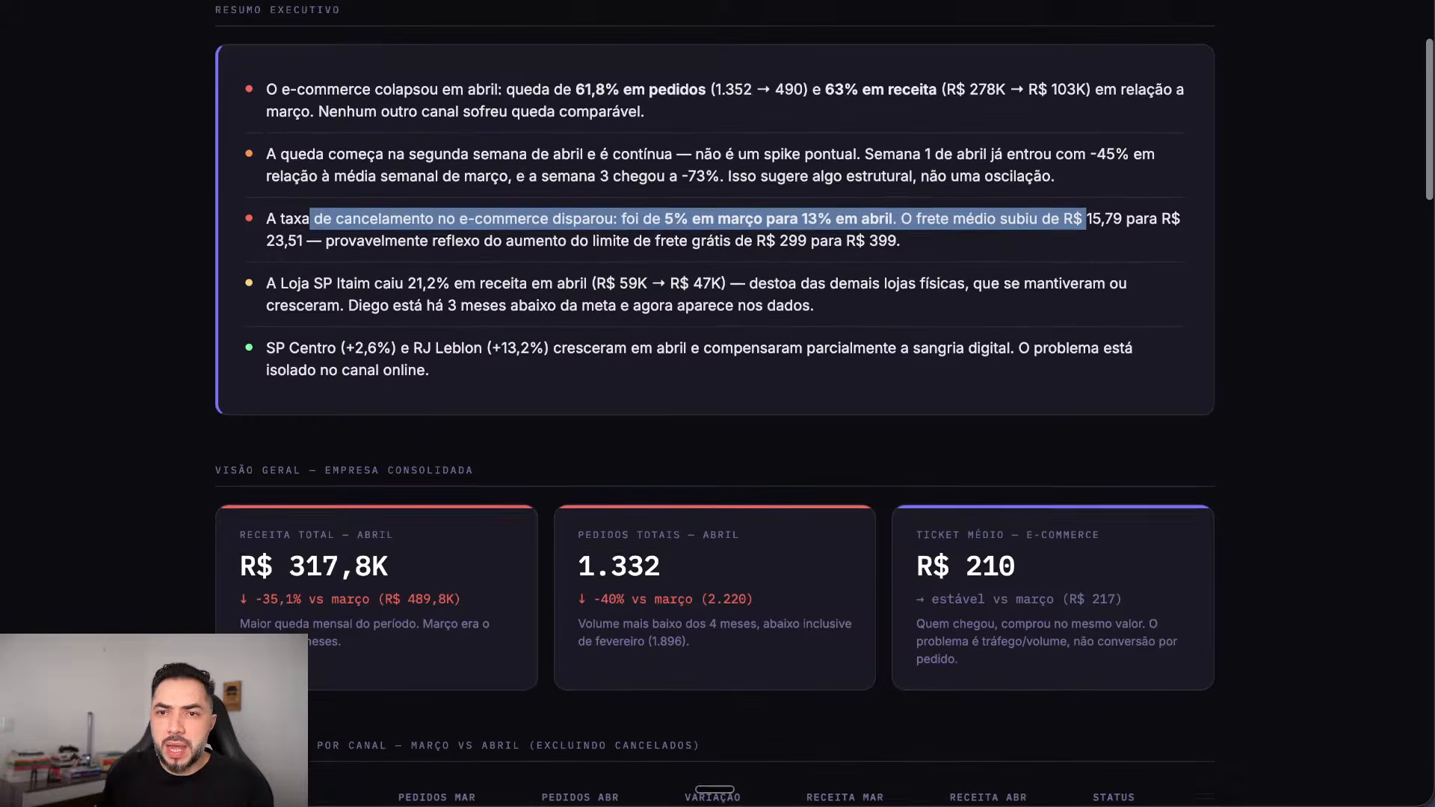
{"action": "left_click", "coordinate": [1085, 224]}
{"action": "scroll", "coordinate": [320, 191], "scroll_direction": "down", "scroll_amount": 2}
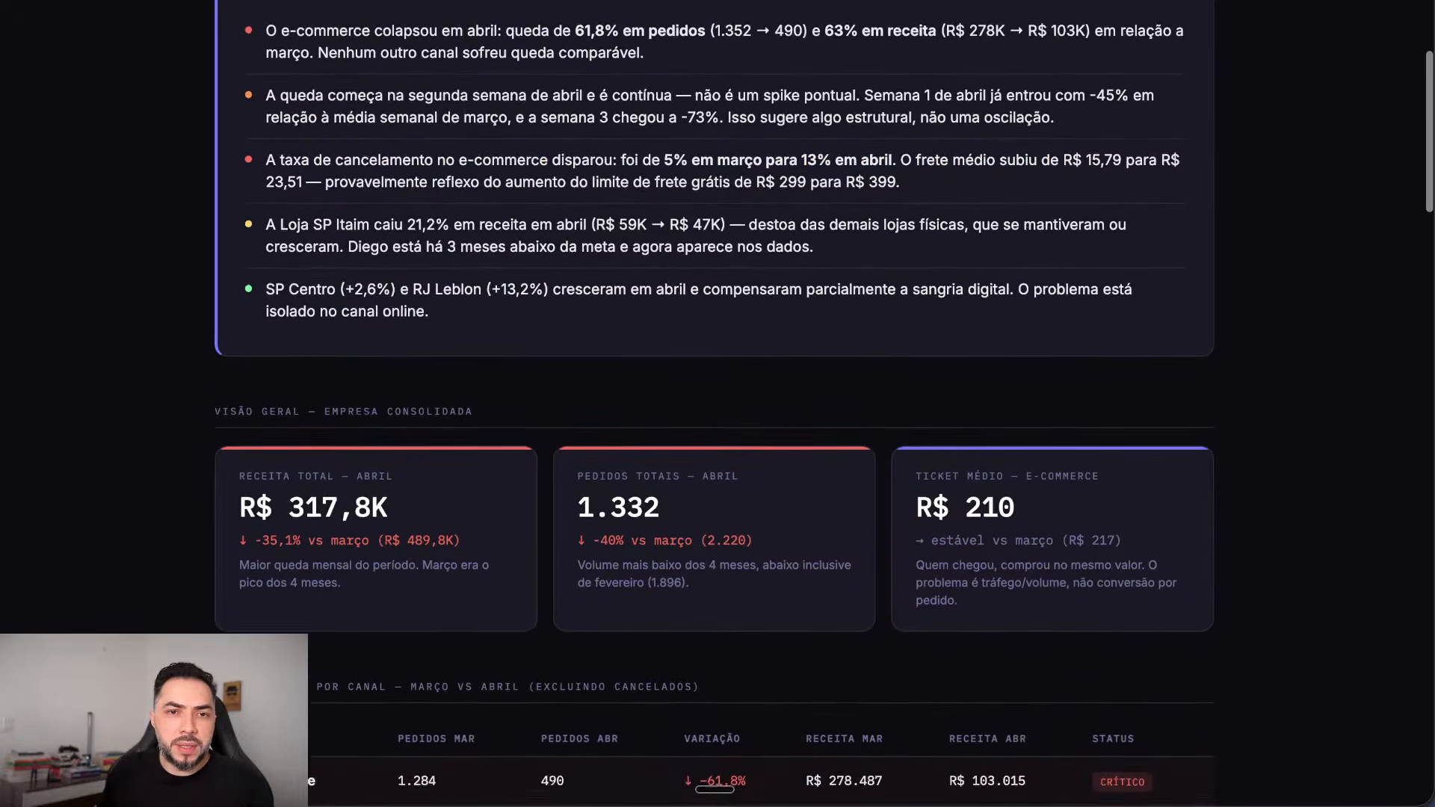
Step: Highlight the Loja SP Itaim drop and SP Centro and RJ Leblon growth, then scroll through the channel breakdown
{"action": "left_click_drag", "start_coordinate": [266, 119], "coordinate": [512, 120]}
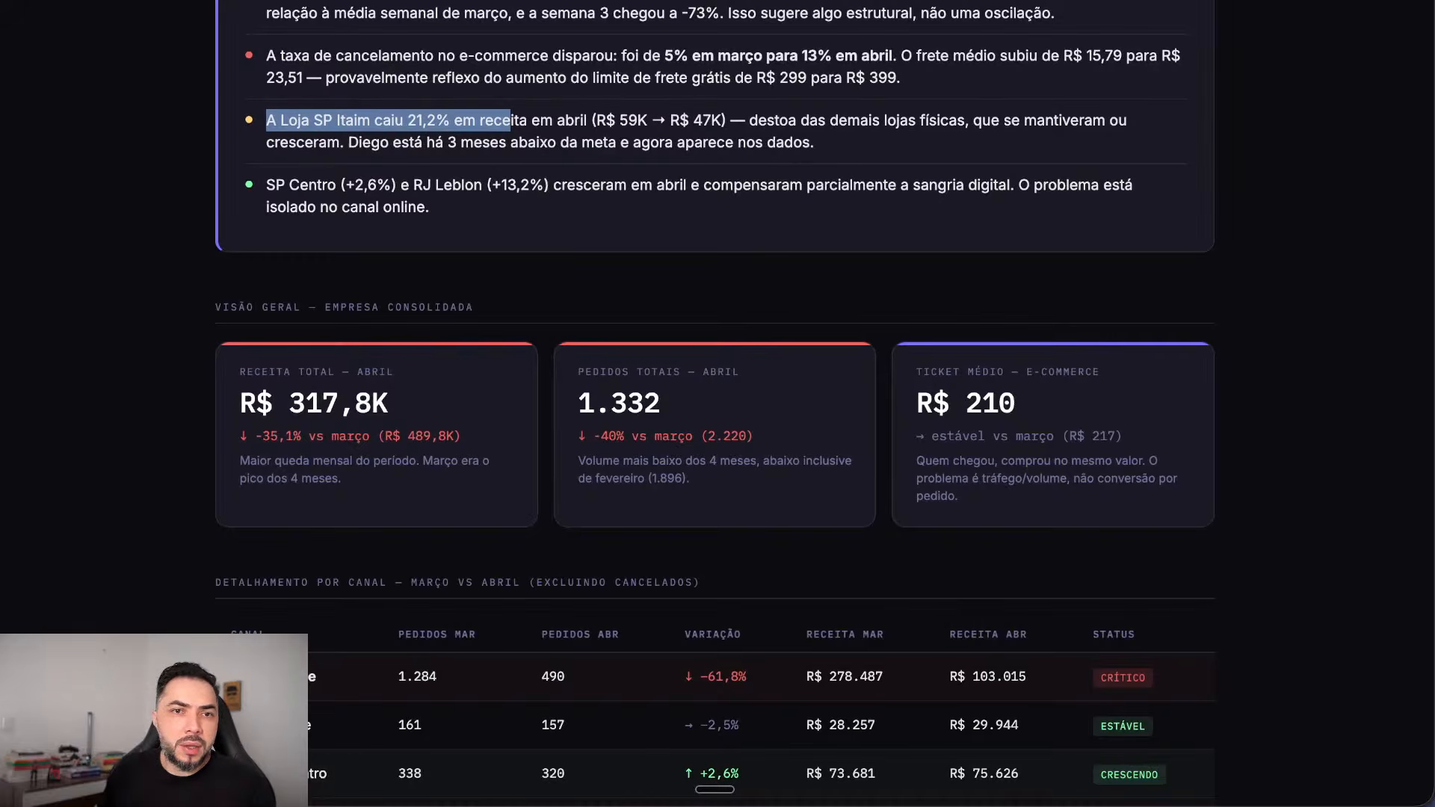
{"action": "left_click_drag", "start_coordinate": [275, 185], "coordinate": [1007, 187]}
{"action": "left_click", "coordinate": [690, 185]}
{"action": "left_click", "coordinate": [1006, 186]}
{"action": "scroll", "coordinate": [716, 404], "scroll_direction": "down", "scroll_amount": 3}
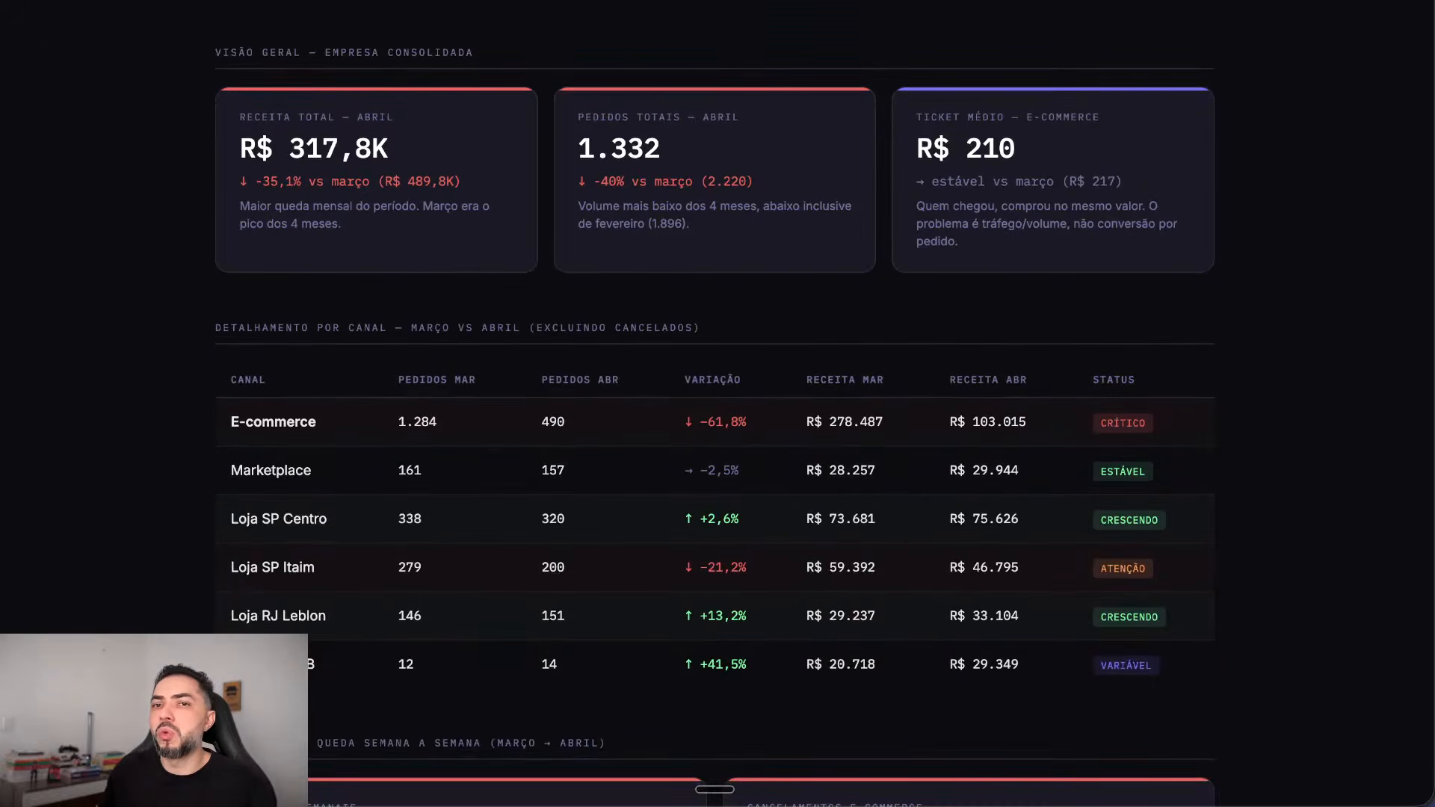
{"action": "scroll", "coordinate": [715, 403], "scroll_direction": "down", "scroll_amount": 1}
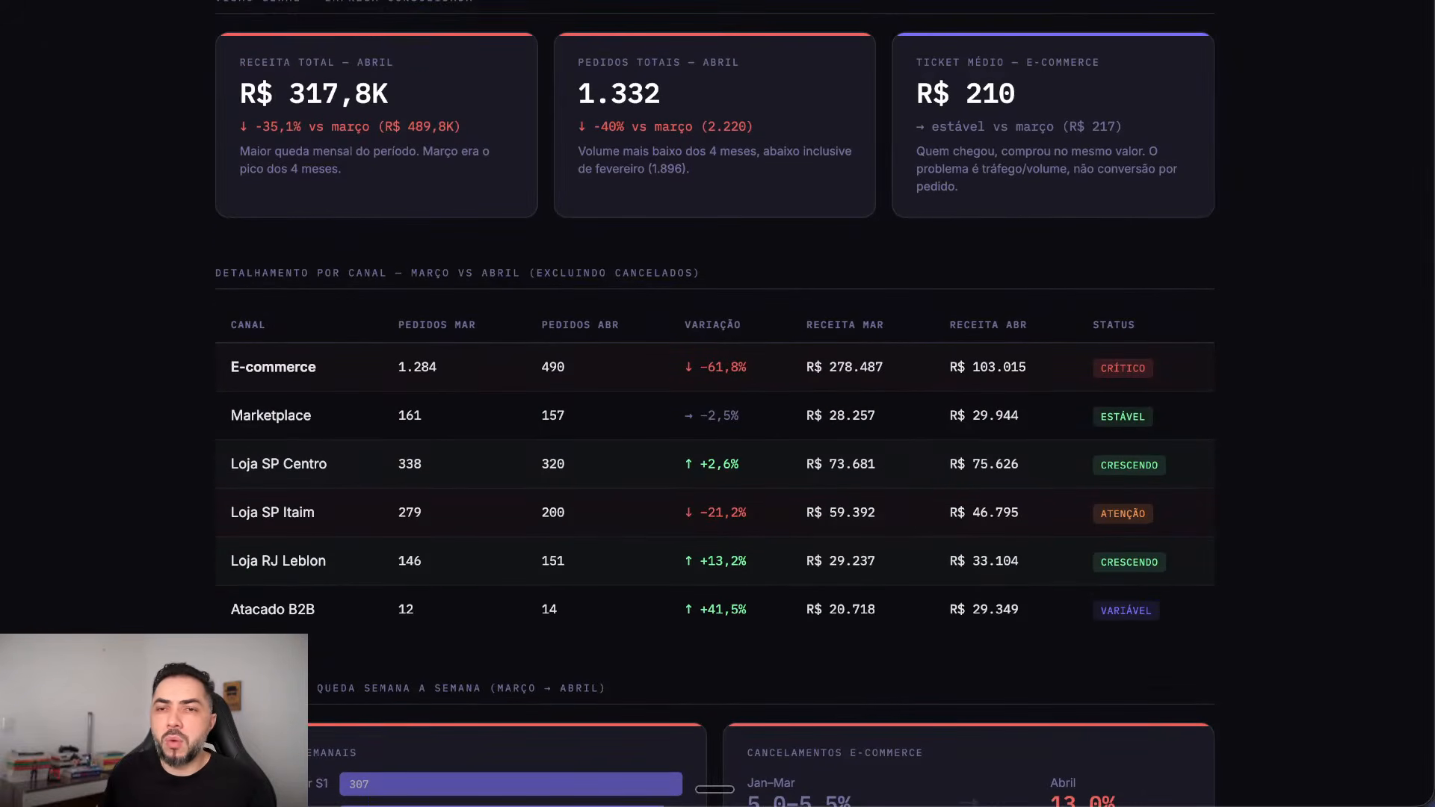
{"action": "scroll", "coordinate": [716, 403], "scroll_direction": "down", "scroll_amount": 6}
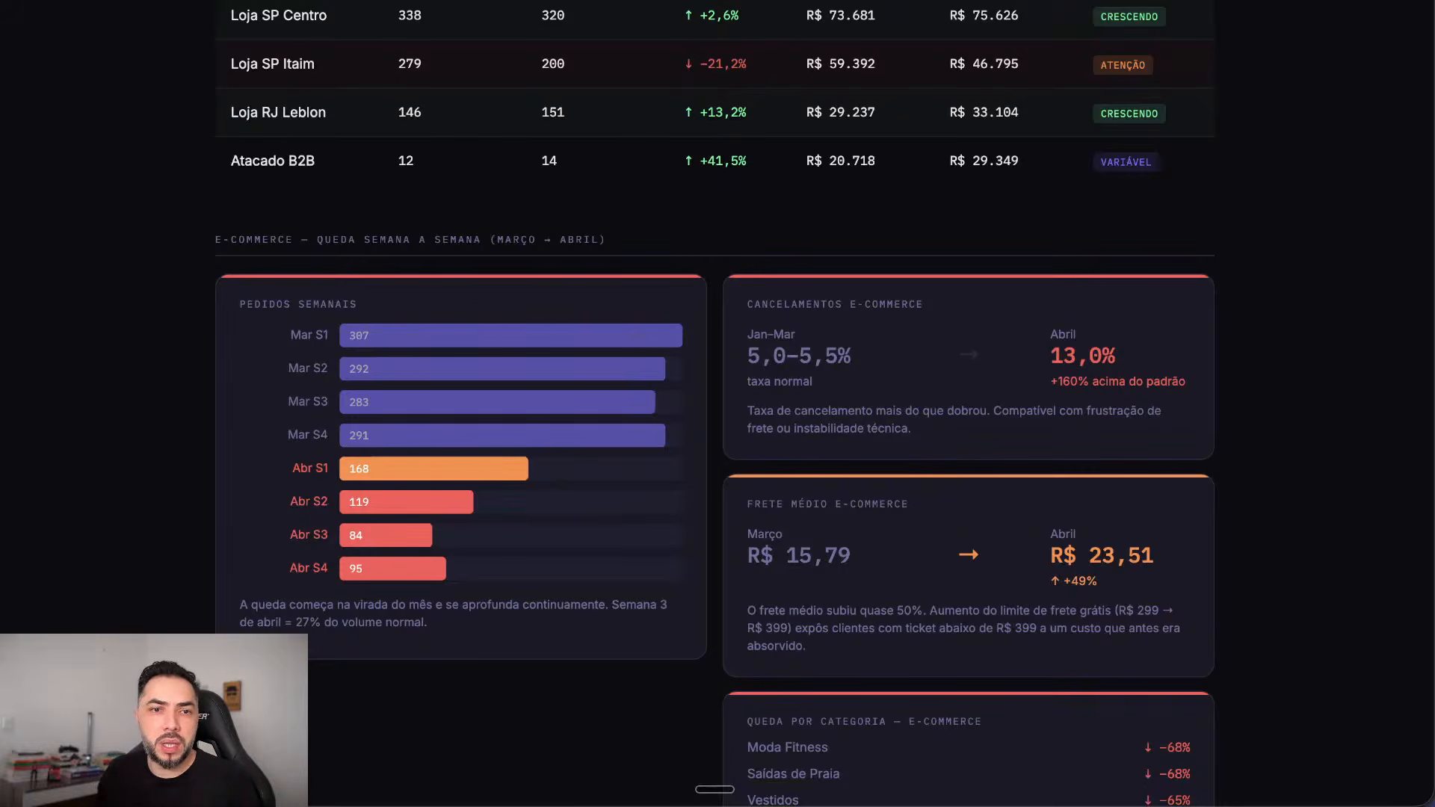
{"action": "scroll", "coordinate": [715, 404], "scroll_direction": "down", "scroll_amount": 3}
{"action": "scroll", "coordinate": [714, 403], "scroll_direction": "down", "scroll_amount": 3}
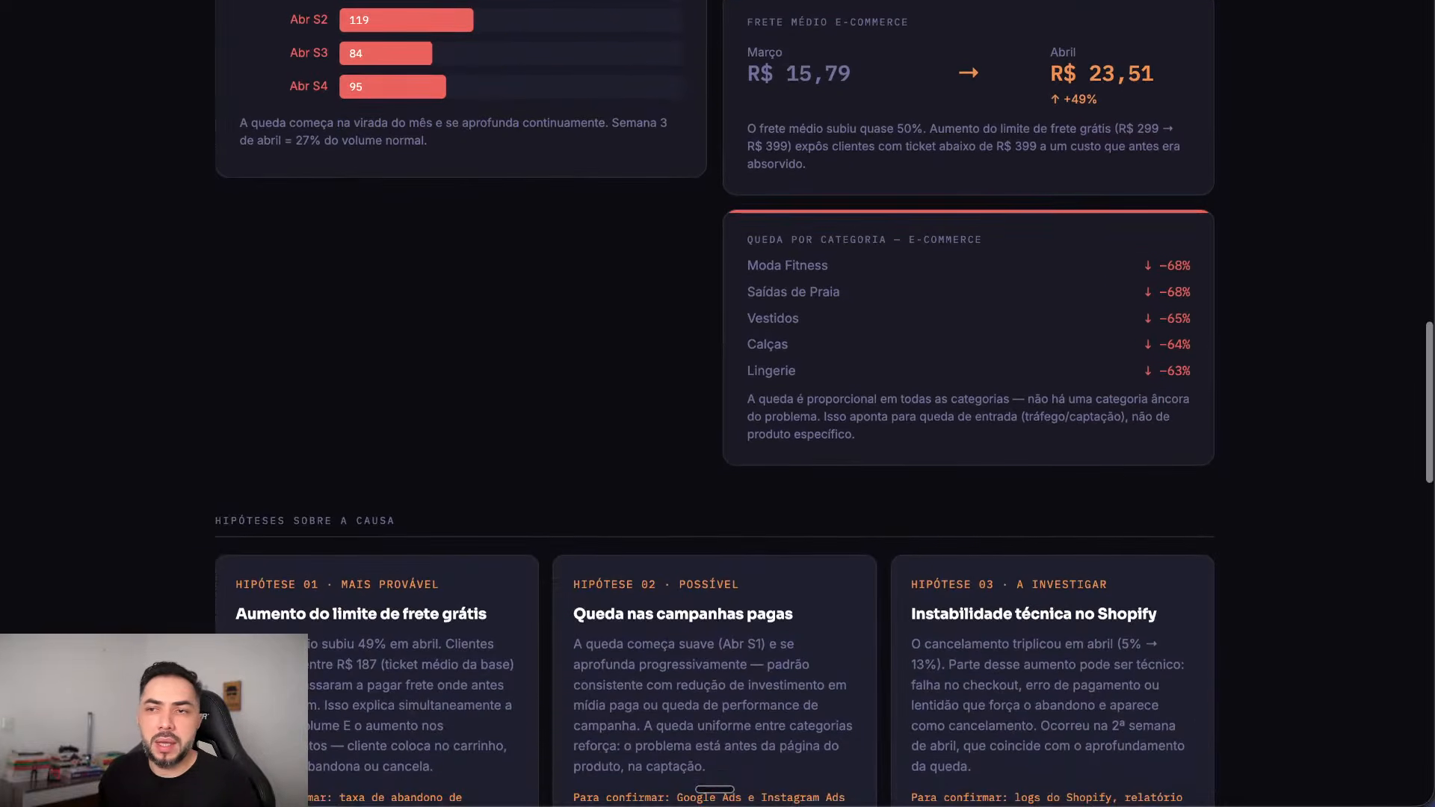
{"action": "scroll", "coordinate": [714, 404], "scroll_direction": "down", "scroll_amount": 3}
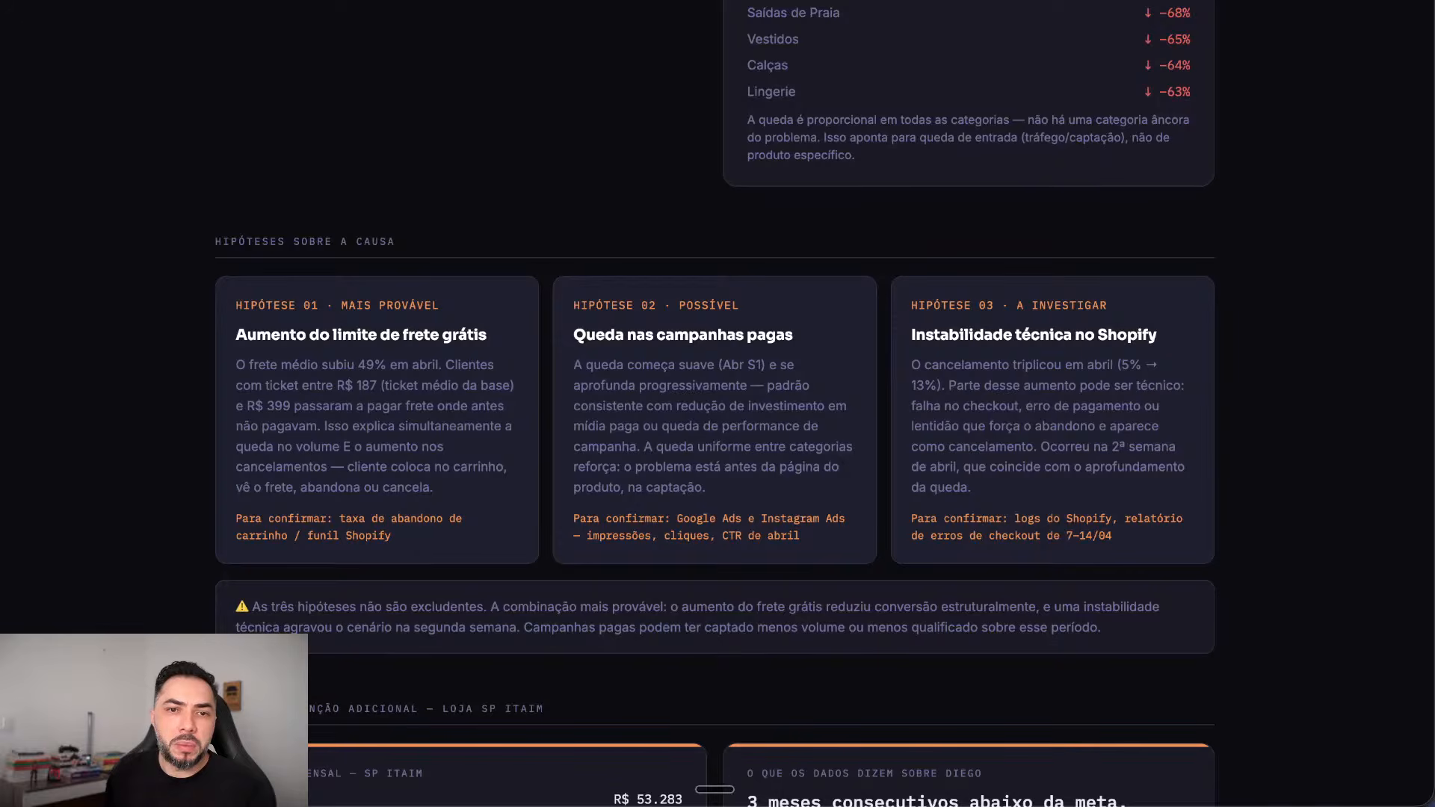
{"action": "left_click_drag", "start_coordinate": [280, 334], "coordinate": [794, 335]}
{"action": "left_click", "coordinate": [598, 335]}
{"action": "left_click_drag", "start_coordinate": [596, 335], "coordinate": [784, 335]}
{"action": "left_click_drag", "start_coordinate": [941, 335], "coordinate": [1157, 335]}
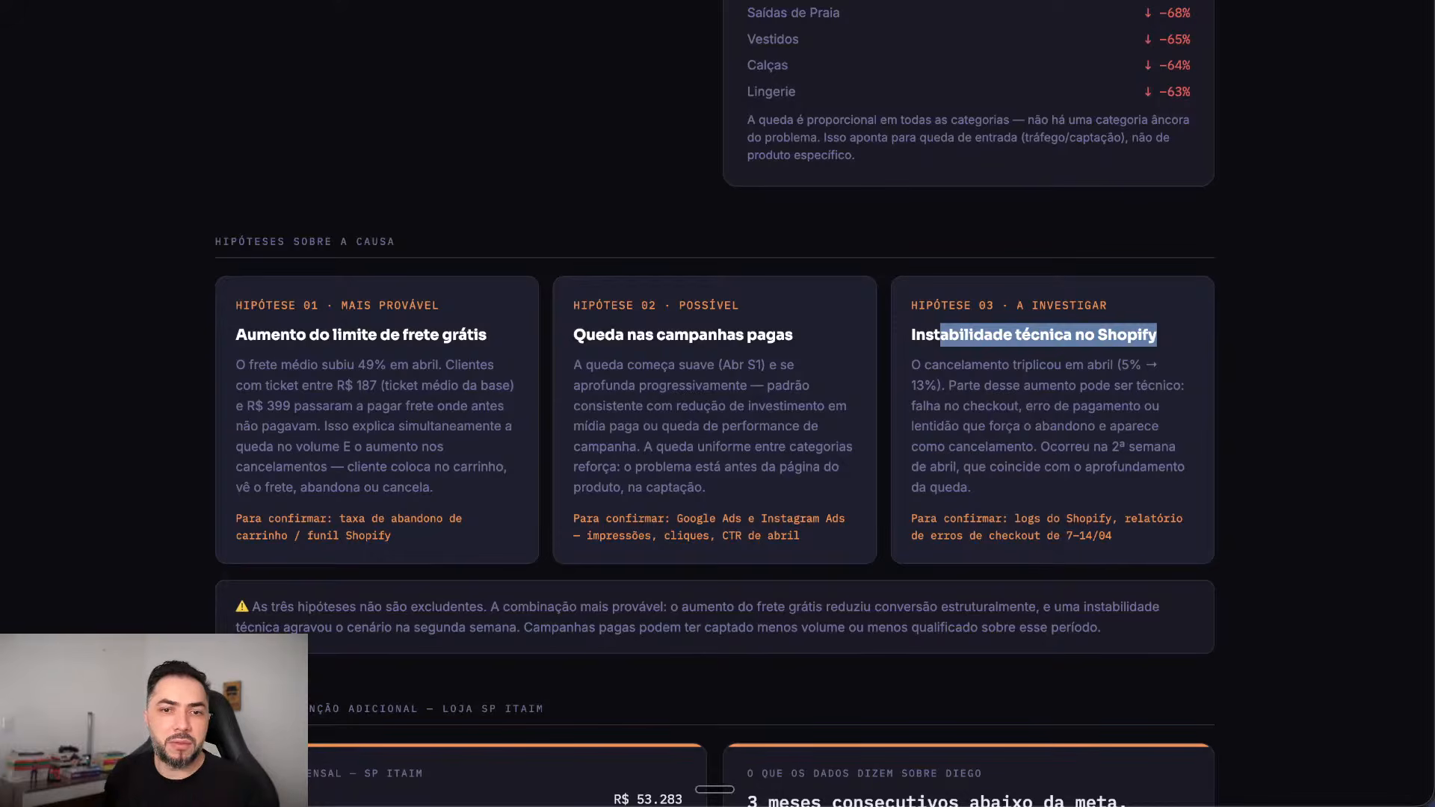
{"action": "scroll", "coordinate": [714, 404], "scroll_direction": "down", "scroll_amount": 3}
{"action": "scroll", "coordinate": [715, 403], "scroll_direction": "up", "scroll_amount": 1}
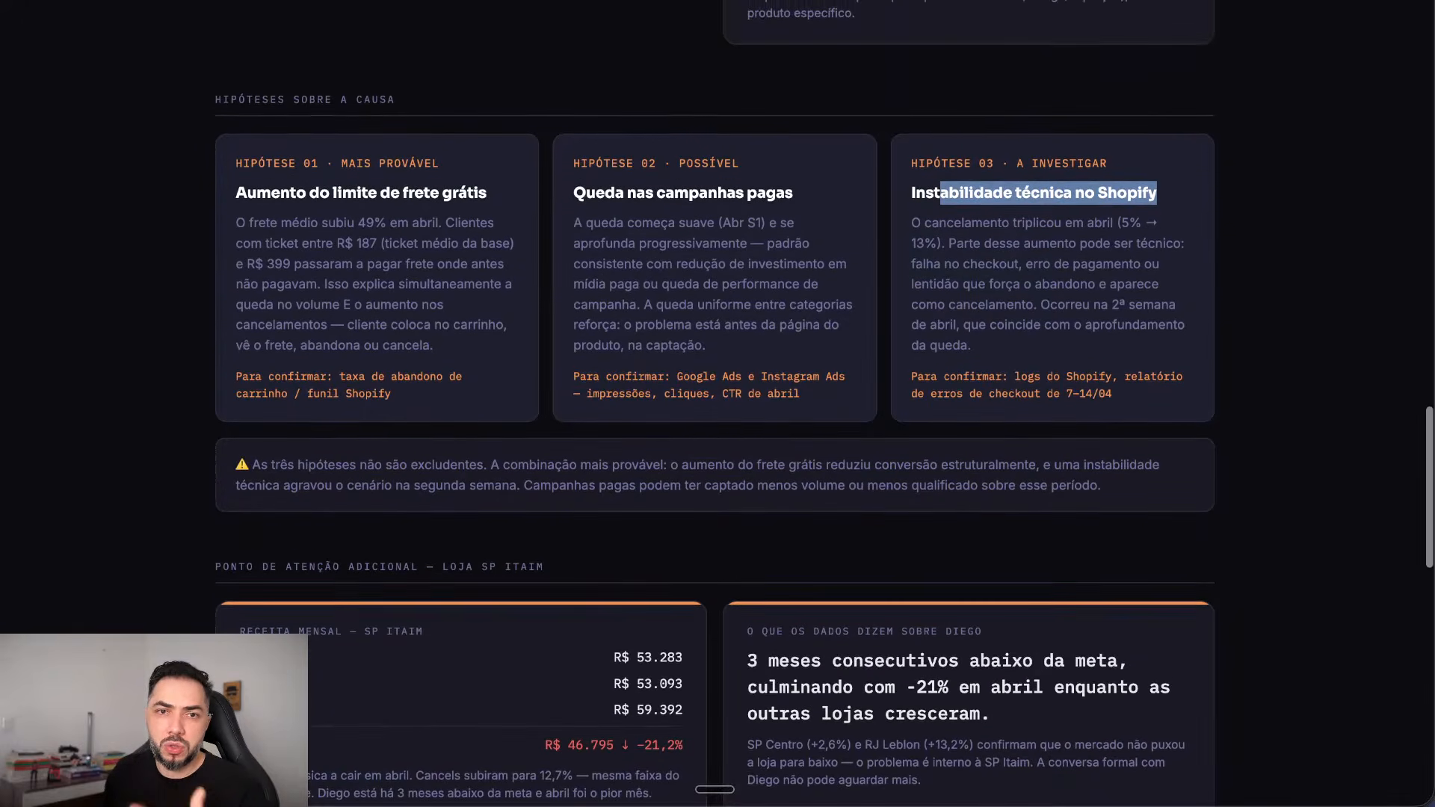
{"action": "left_click_drag", "start_coordinate": [574, 193], "coordinate": [807, 346]}
{"action": "left_click", "coordinate": [807, 346]}
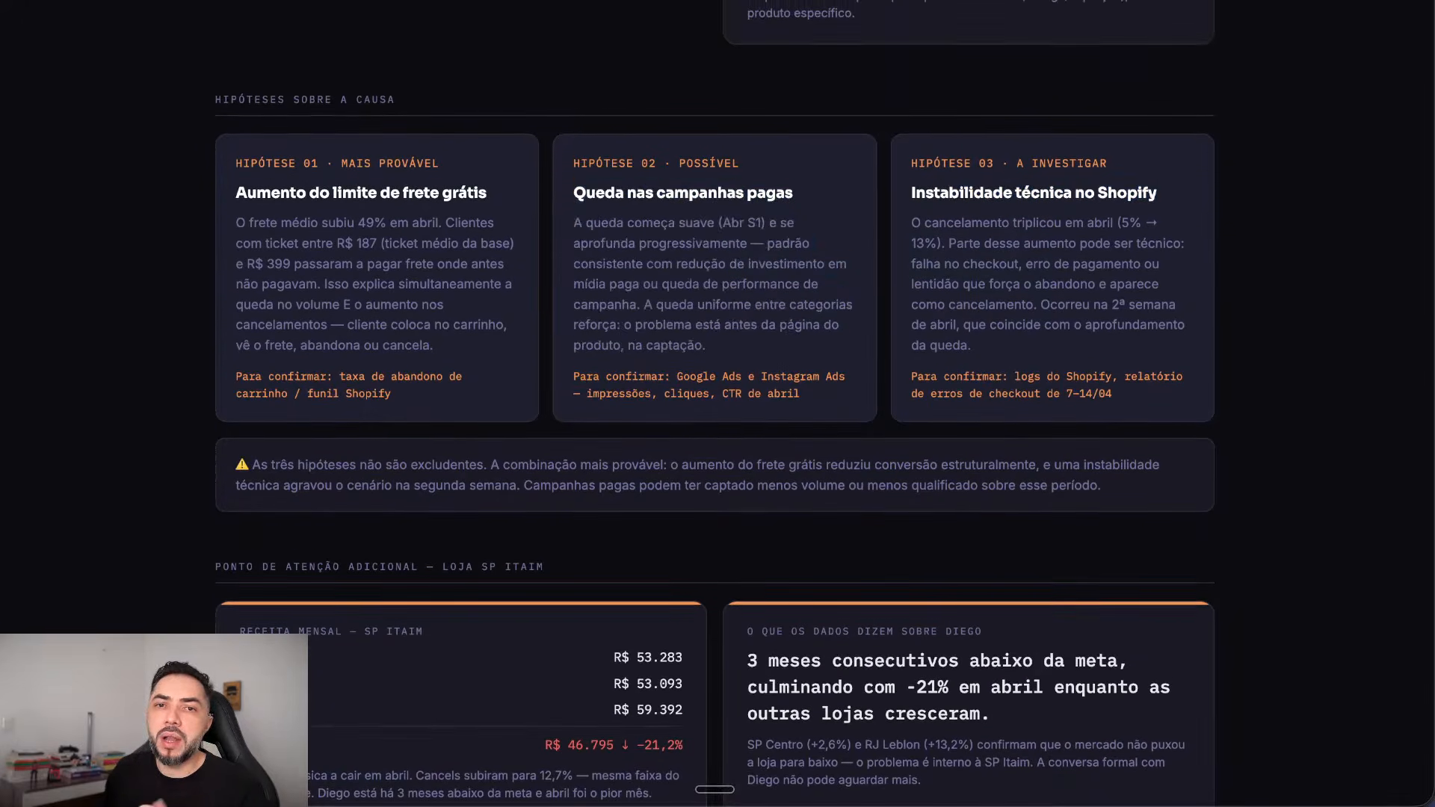
{"action": "left_click_drag", "start_coordinate": [717, 223], "coordinate": [835, 304]}
{"action": "left_click", "coordinate": [834, 305]}
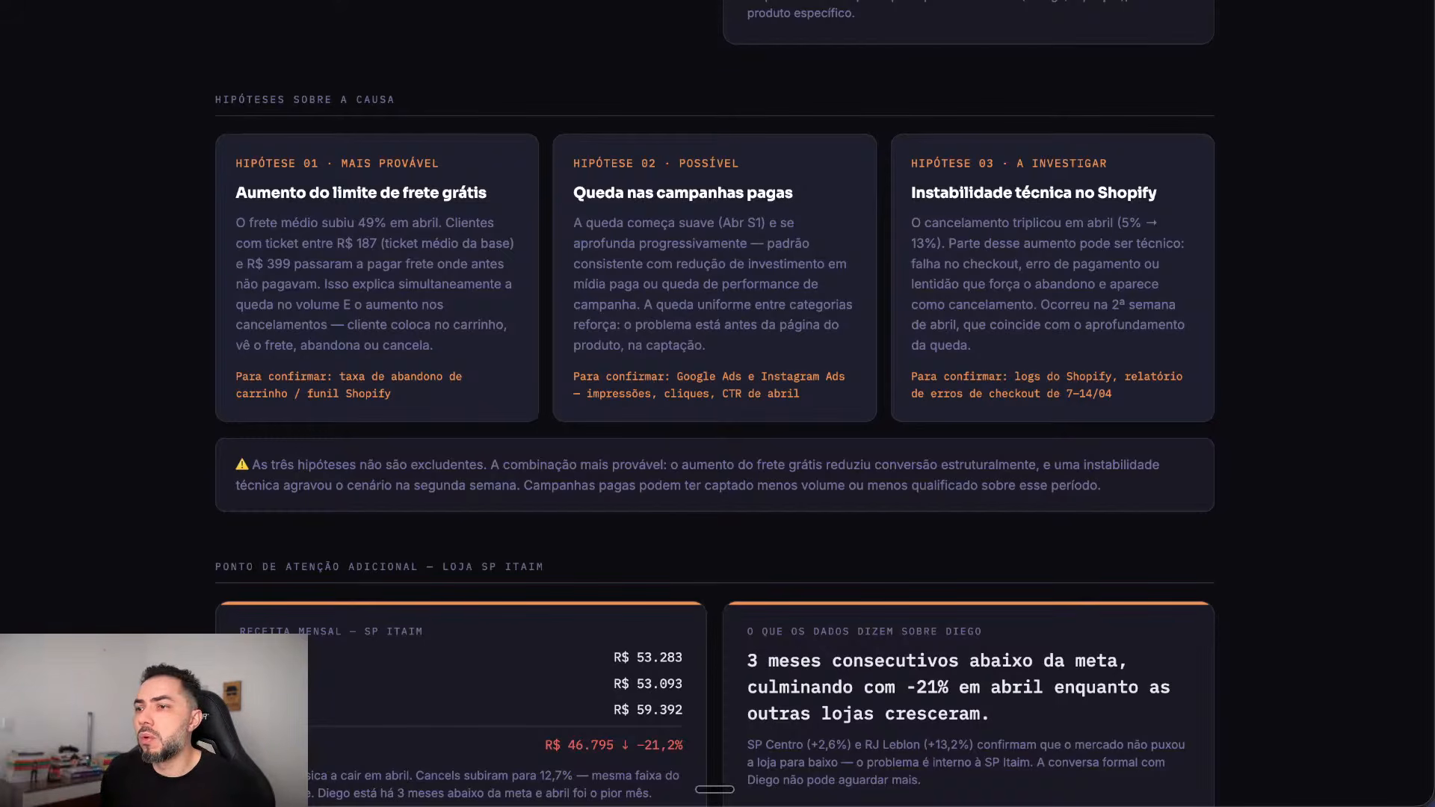
Step: Scroll through Pontos de Atenção, highlighting attention points 01 and 02
{"action": "scroll", "coordinate": [715, 403], "scroll_direction": "down", "scroll_amount": 9}
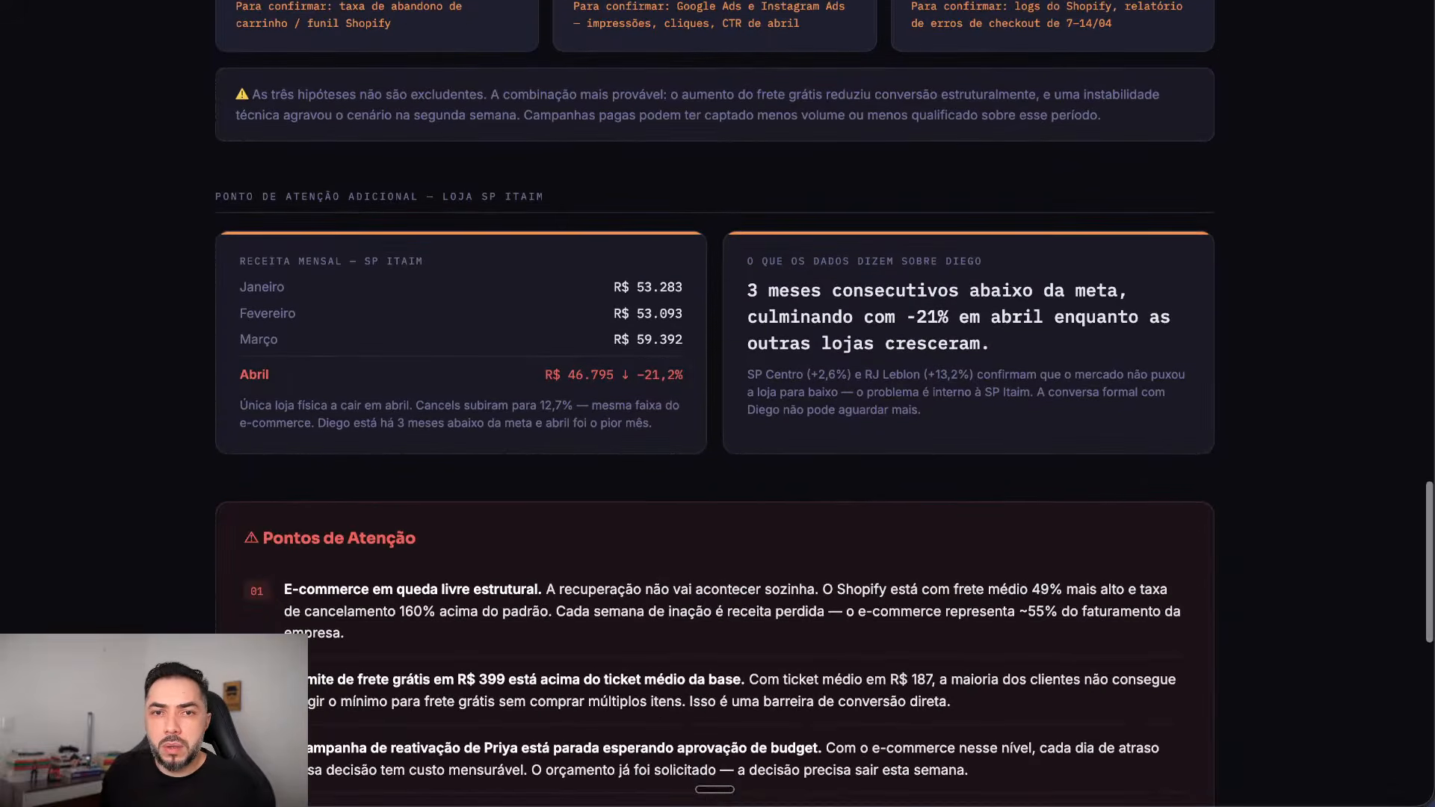
{"action": "scroll", "coordinate": [715, 404], "scroll_direction": "up", "scroll_amount": 5}
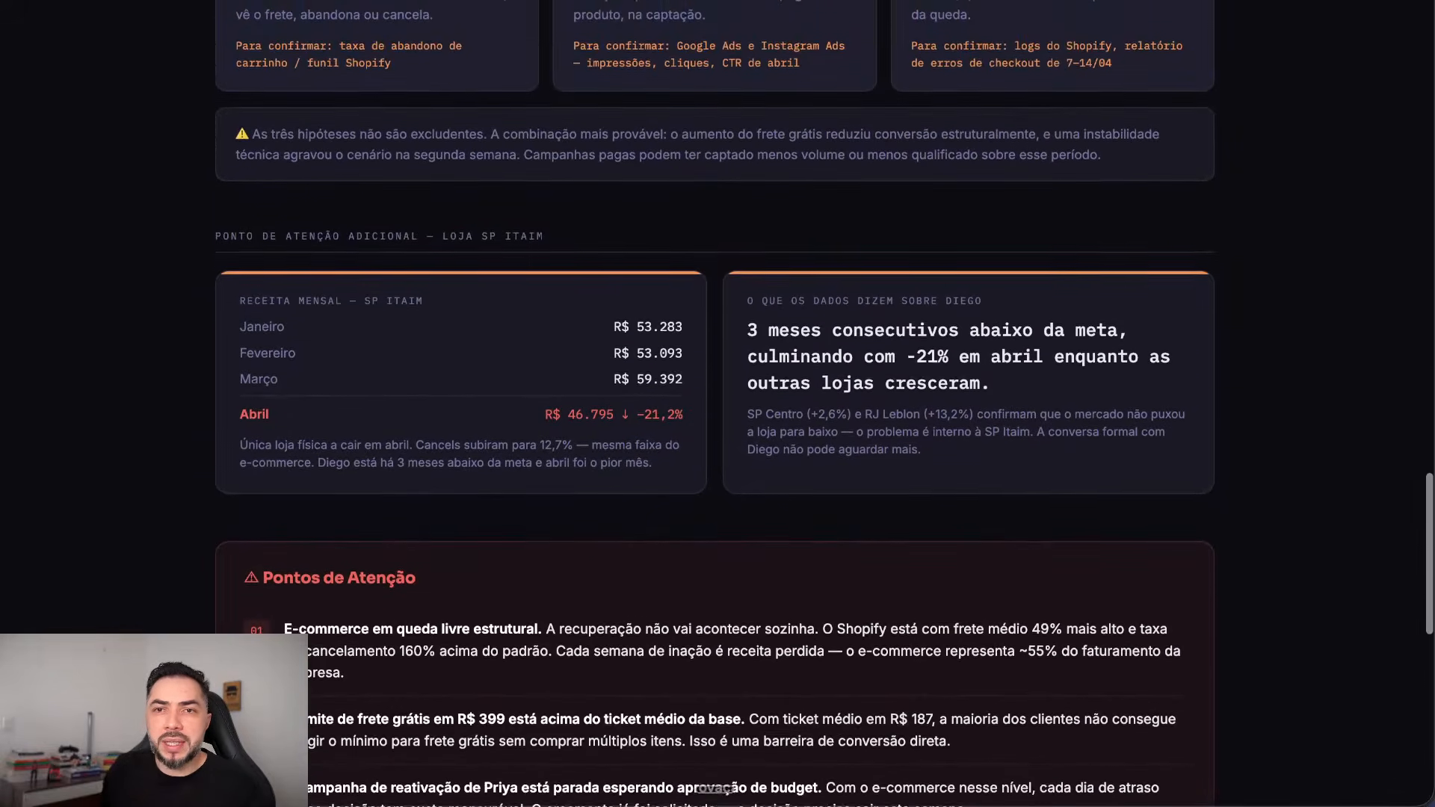
{"action": "scroll", "coordinate": [714, 403], "scroll_direction": "down", "scroll_amount": 6}
{"action": "scroll", "coordinate": [715, 404], "scroll_direction": "down", "scroll_amount": 3}
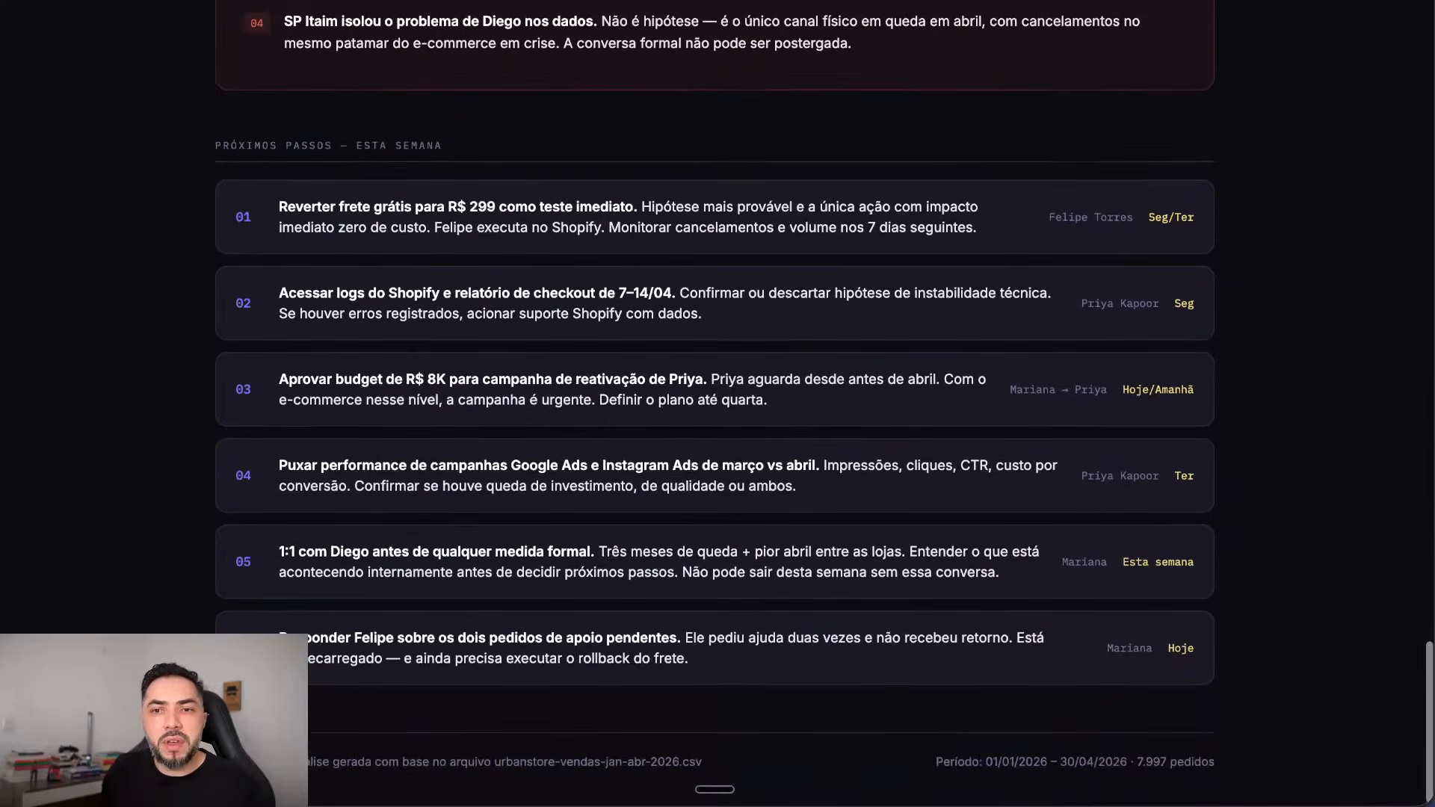
{"action": "scroll", "coordinate": [714, 404], "scroll_direction": "up", "scroll_amount": 5}
{"action": "scroll", "coordinate": [714, 403], "scroll_direction": "up", "scroll_amount": 3}
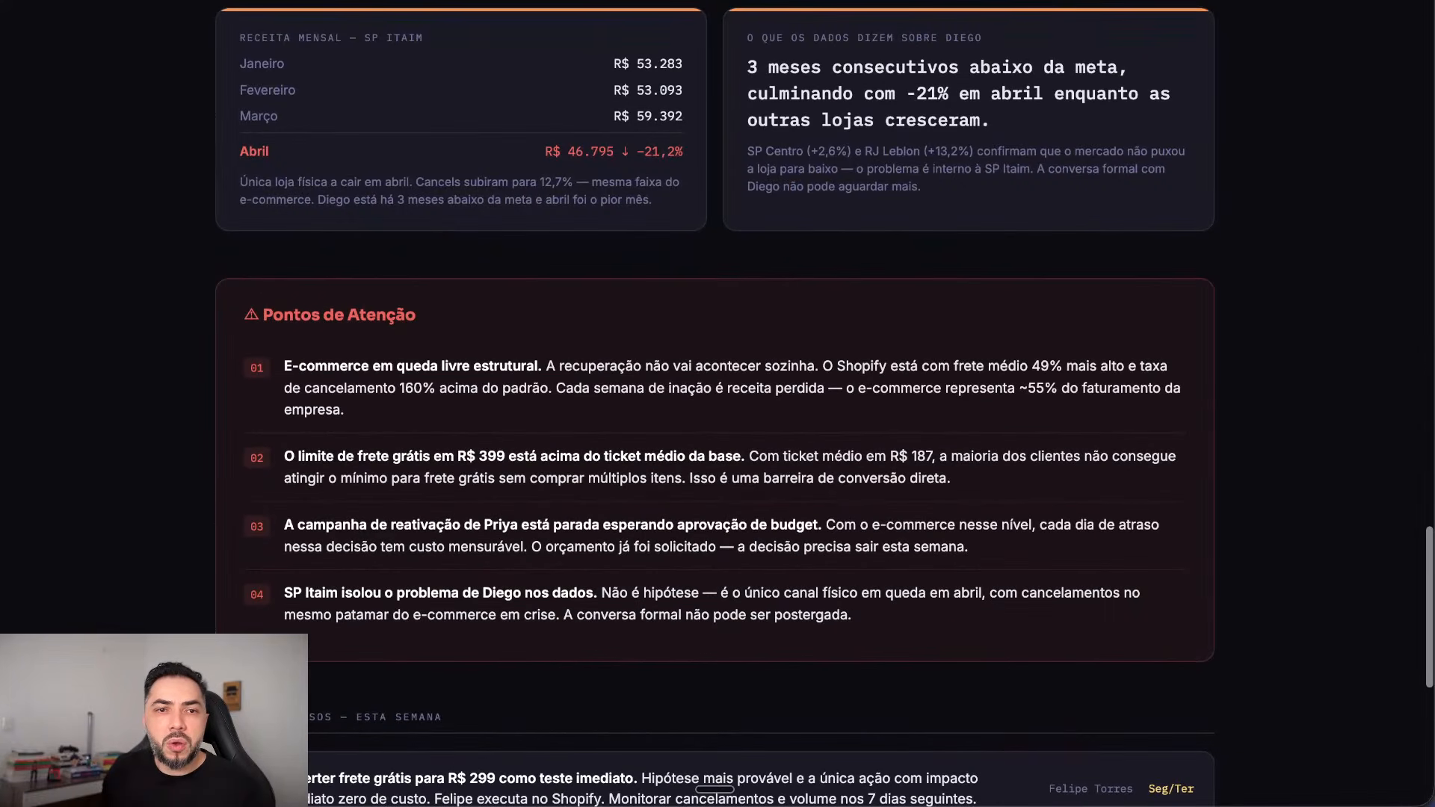
{"action": "left_click_drag", "start_coordinate": [284, 365], "coordinate": [344, 410]}
{"action": "left_click", "coordinate": [666, 571]}
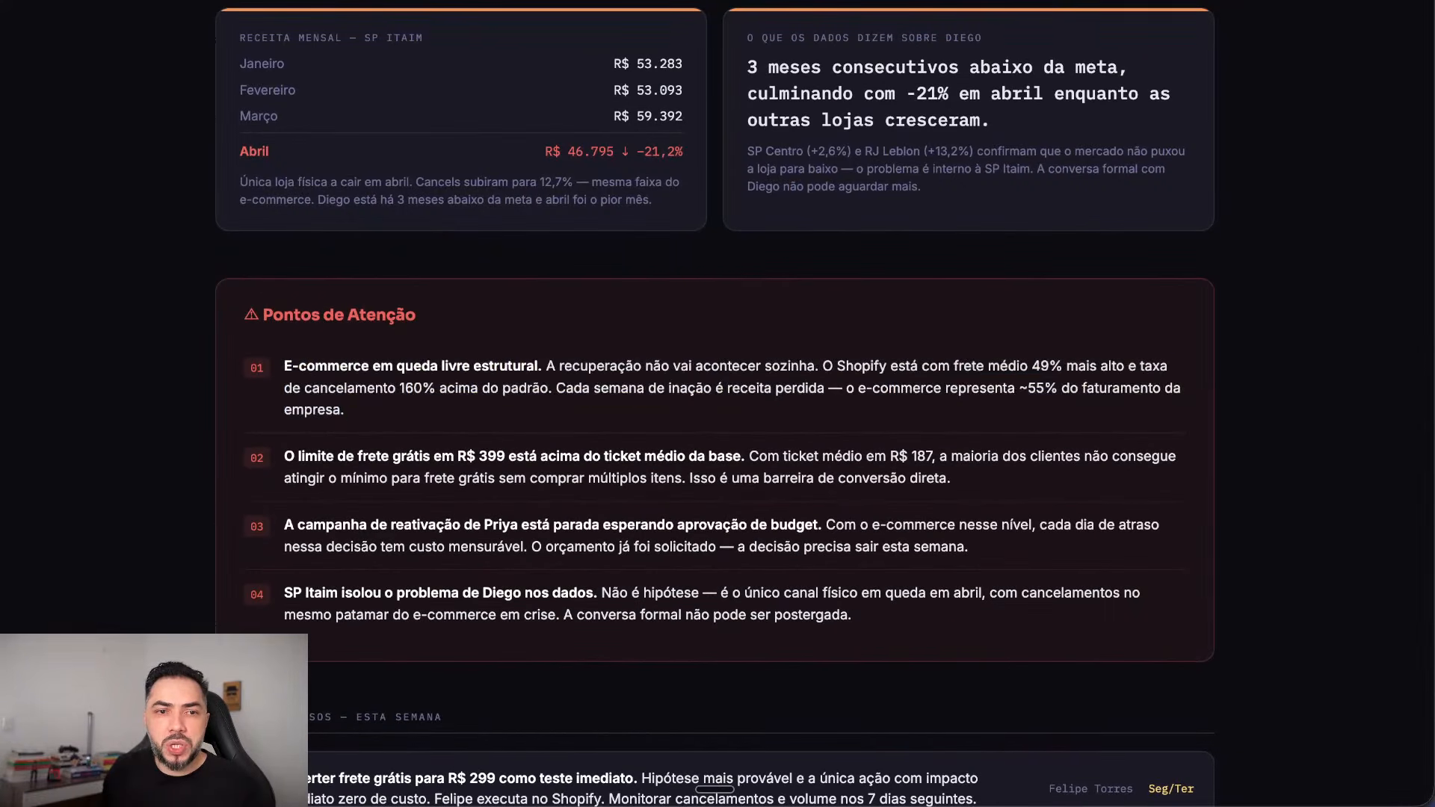
{"action": "scroll", "coordinate": [666, 572], "scroll_direction": "down", "scroll_amount": 3}
{"action": "left_click_drag", "start_coordinate": [305, 243], "coordinate": [364, 243]}
{"action": "triple_click", "coordinate": [363, 243]}
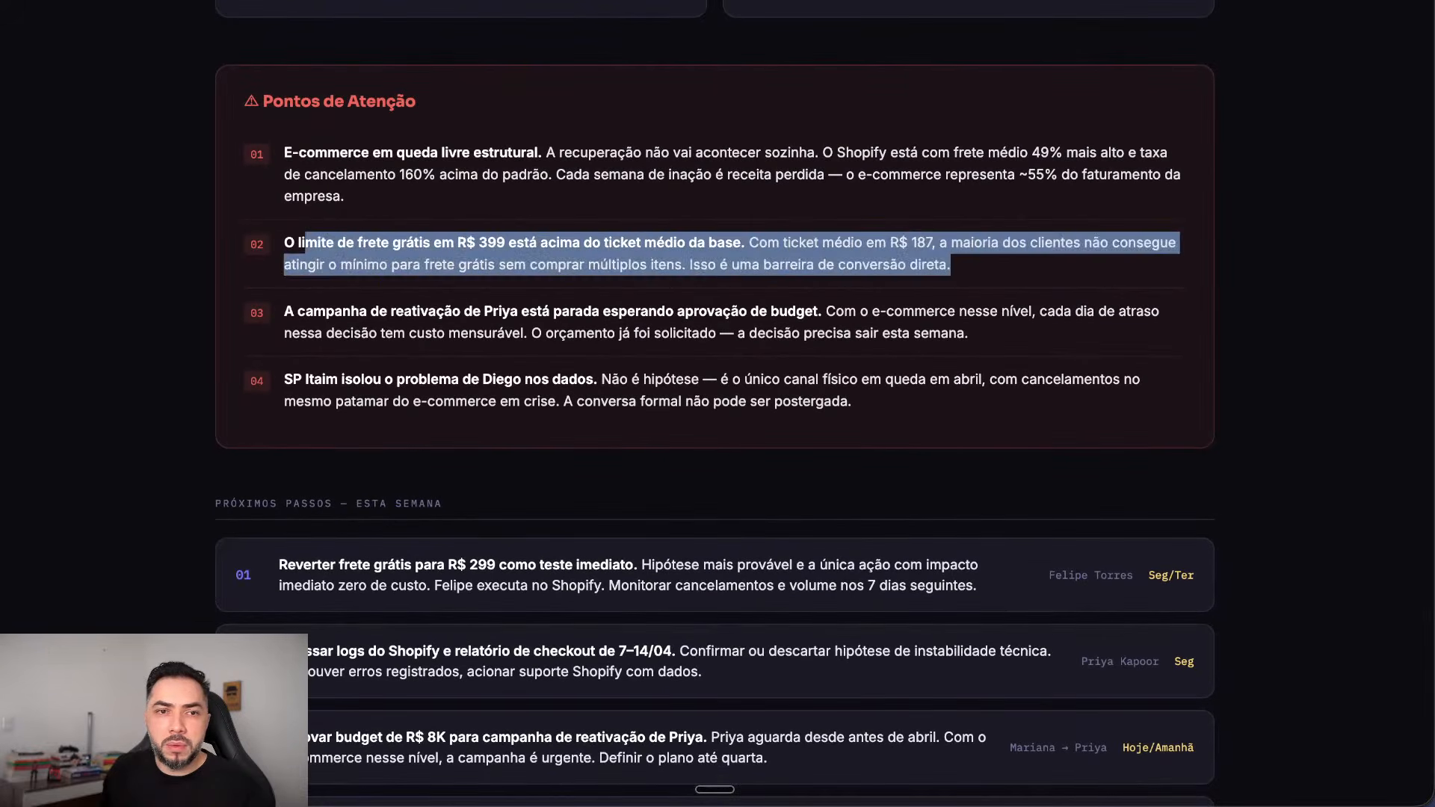
{"action": "scroll", "coordinate": [222, 191], "scroll_direction": "down", "scroll_amount": 4}
Step: Highlight the Próximos passos heading and step 01's text, owner and deadline
{"action": "left_click_drag", "start_coordinate": [317, 193], "coordinate": [451, 214]}
{"action": "left_click", "coordinate": [452, 214]}
{"action": "left_click_drag", "start_coordinate": [287, 254], "coordinate": [727, 254]}
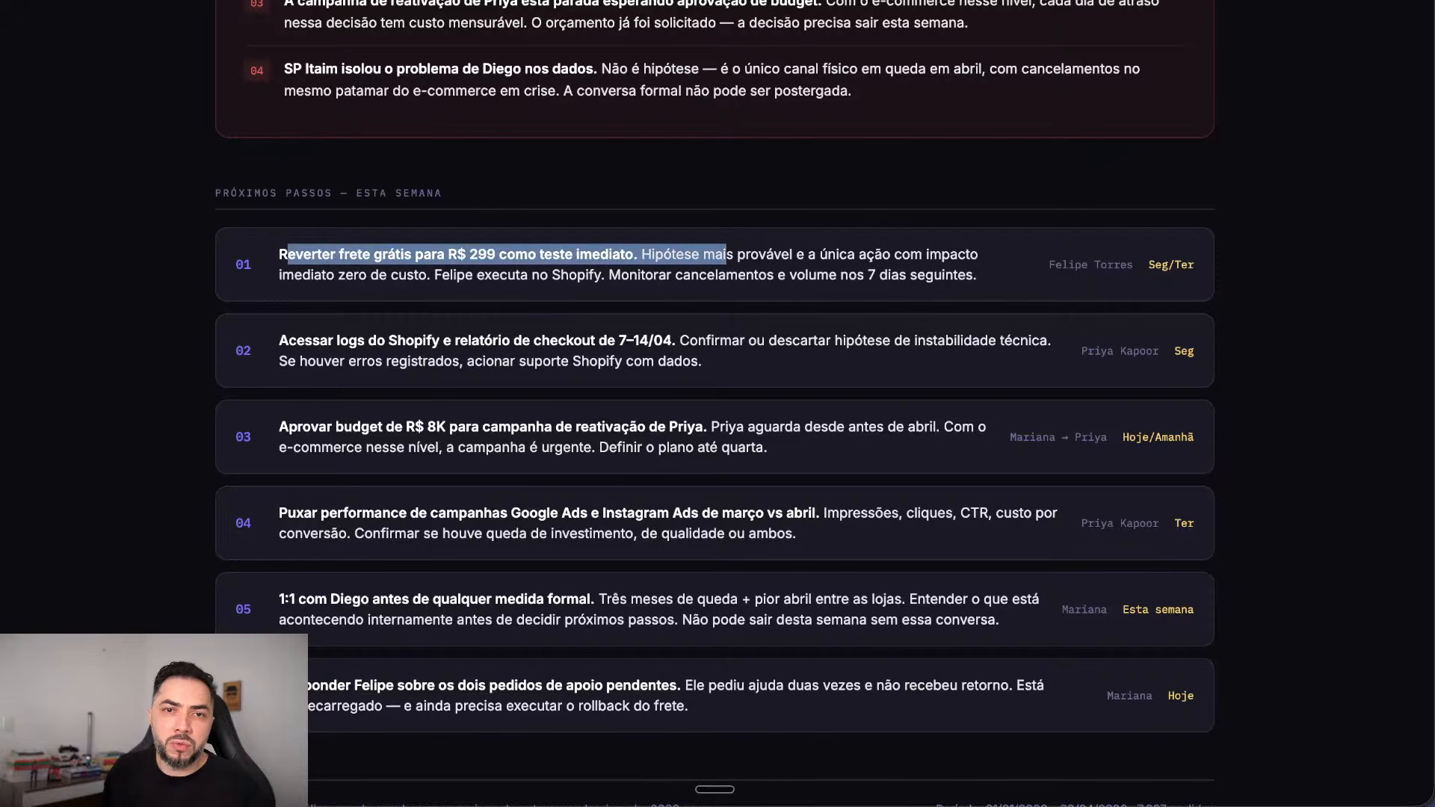
{"action": "left_click", "coordinate": [726, 255]}
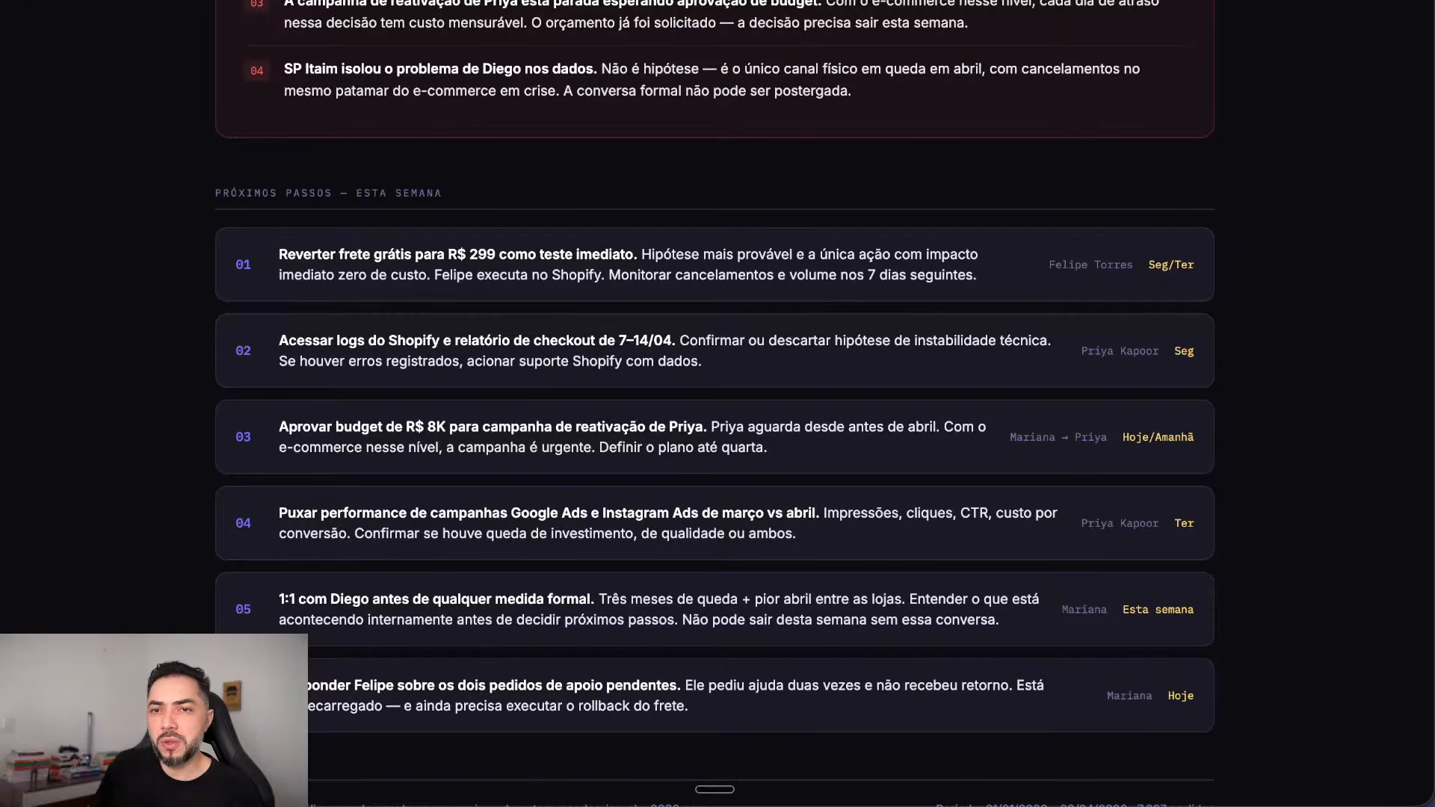
{"action": "left_click_drag", "start_coordinate": [1049, 266], "coordinate": [1196, 267]}
{"action": "left_click", "coordinate": [1196, 266]}
{"action": "left_click_drag", "start_coordinate": [979, 276], "coordinate": [274, 256]}
Step: Highlight the full text of next steps 03 and 05
{"action": "scroll", "coordinate": [512, 427], "scroll_direction": "up", "scroll_amount": 1}
{"action": "left_click_drag", "start_coordinate": [512, 427], "coordinate": [502, 448]}
{"action": "scroll", "coordinate": [502, 448], "scroll_direction": "down", "scroll_amount": 1}
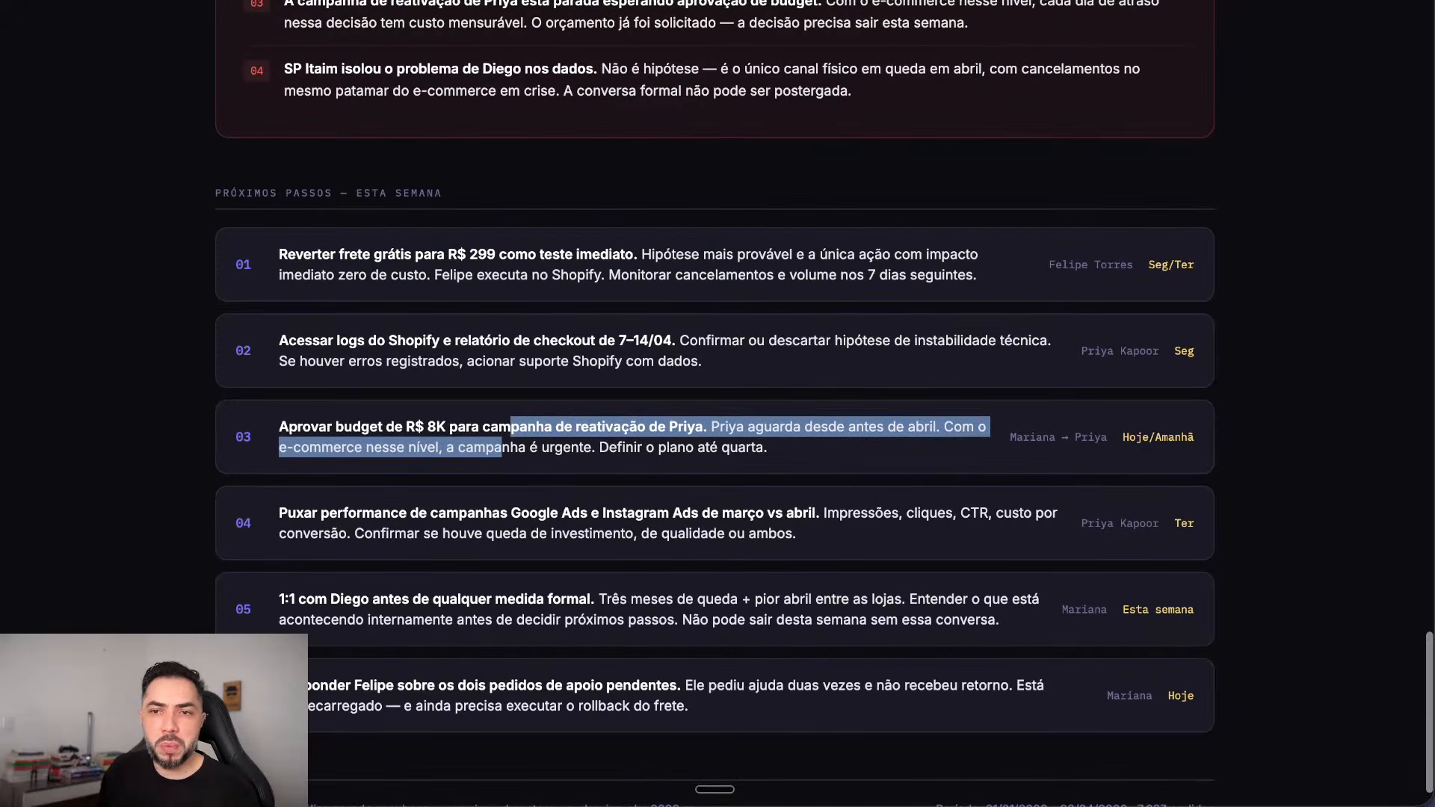
{"action": "left_click", "coordinate": [502, 448]}
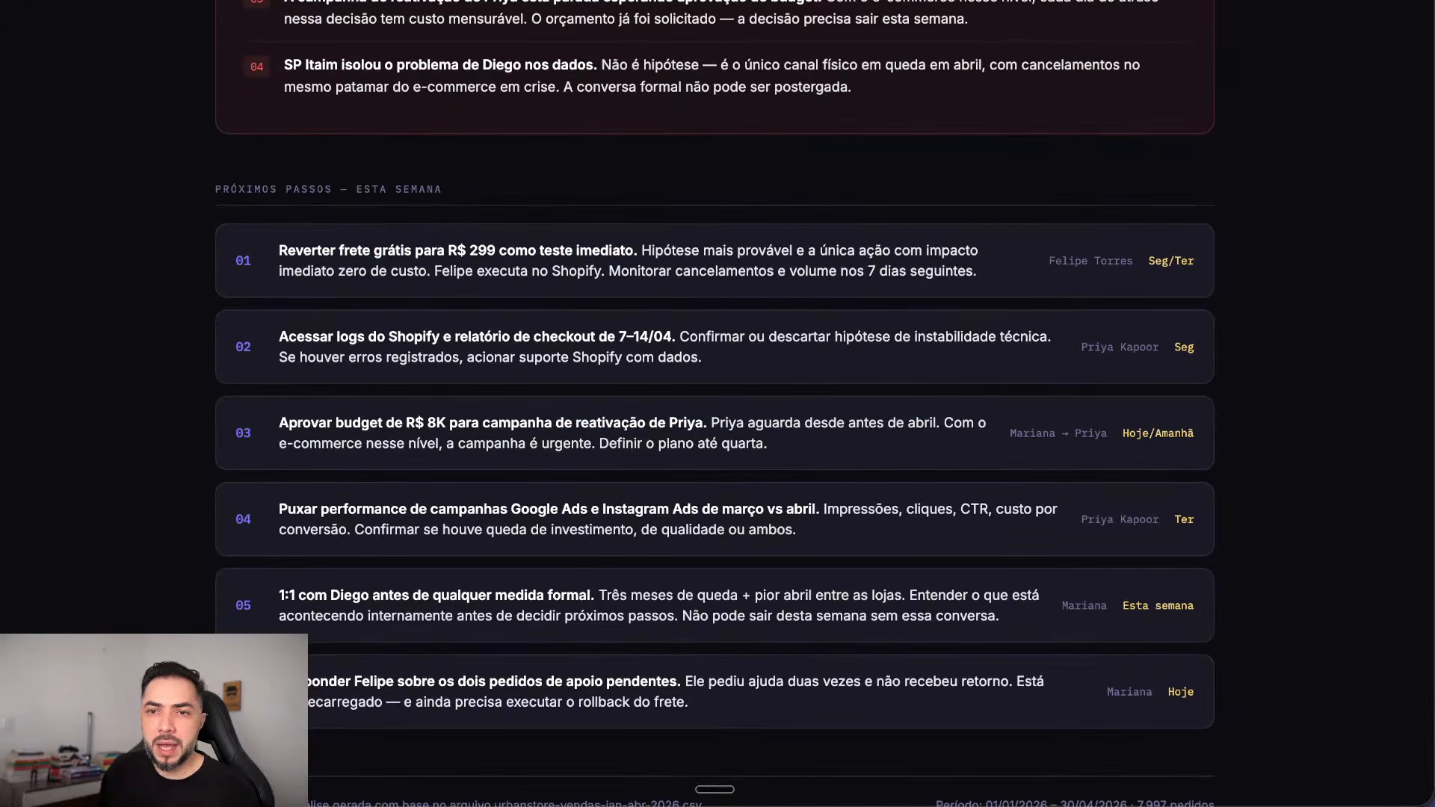
{"action": "left_click_drag", "start_coordinate": [766, 443], "coordinate": [279, 422]}
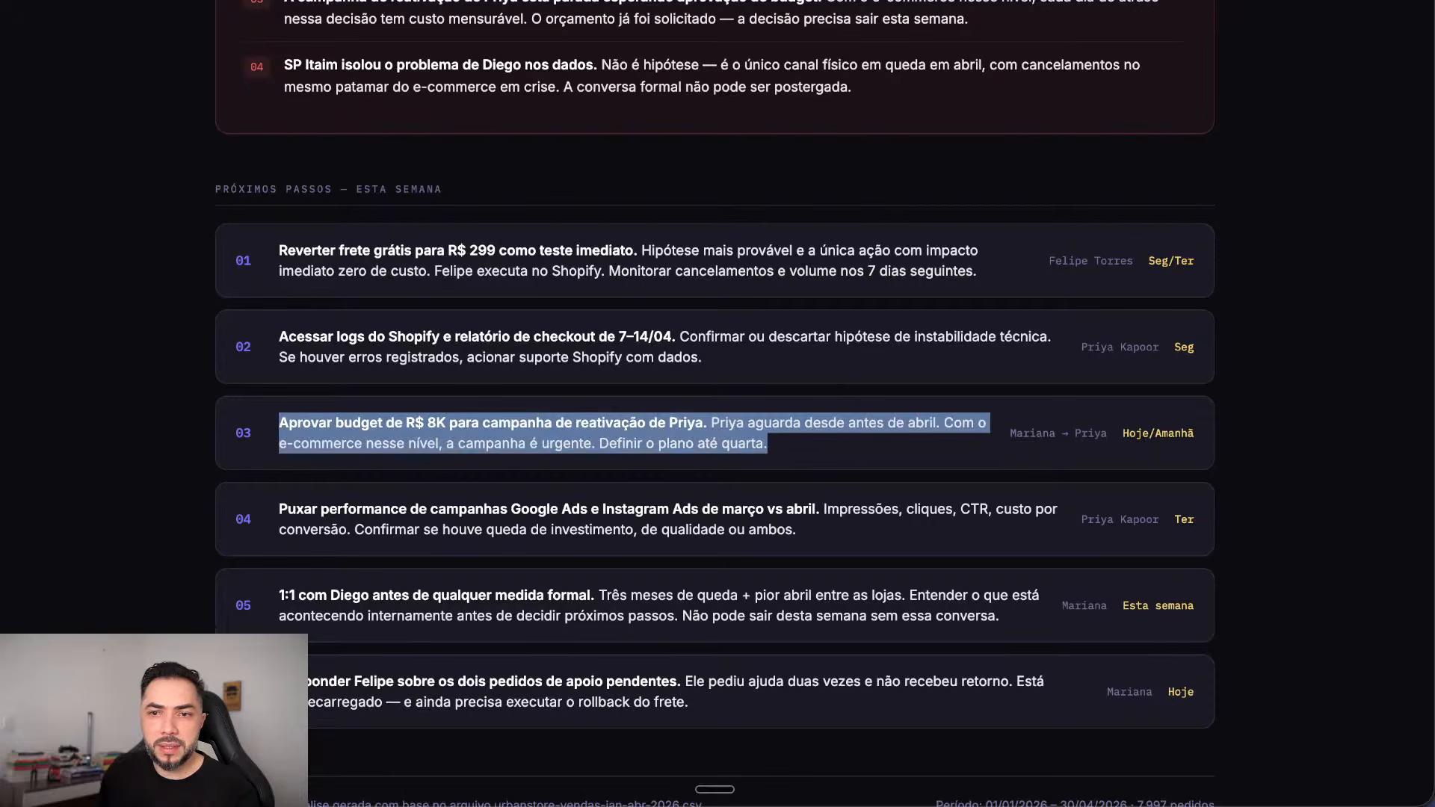
{"action": "scroll", "coordinate": [1104, 538], "scroll_direction": "down", "scroll_amount": 2}
{"action": "left_click_drag", "start_coordinate": [1000, 562], "coordinate": [279, 539]}
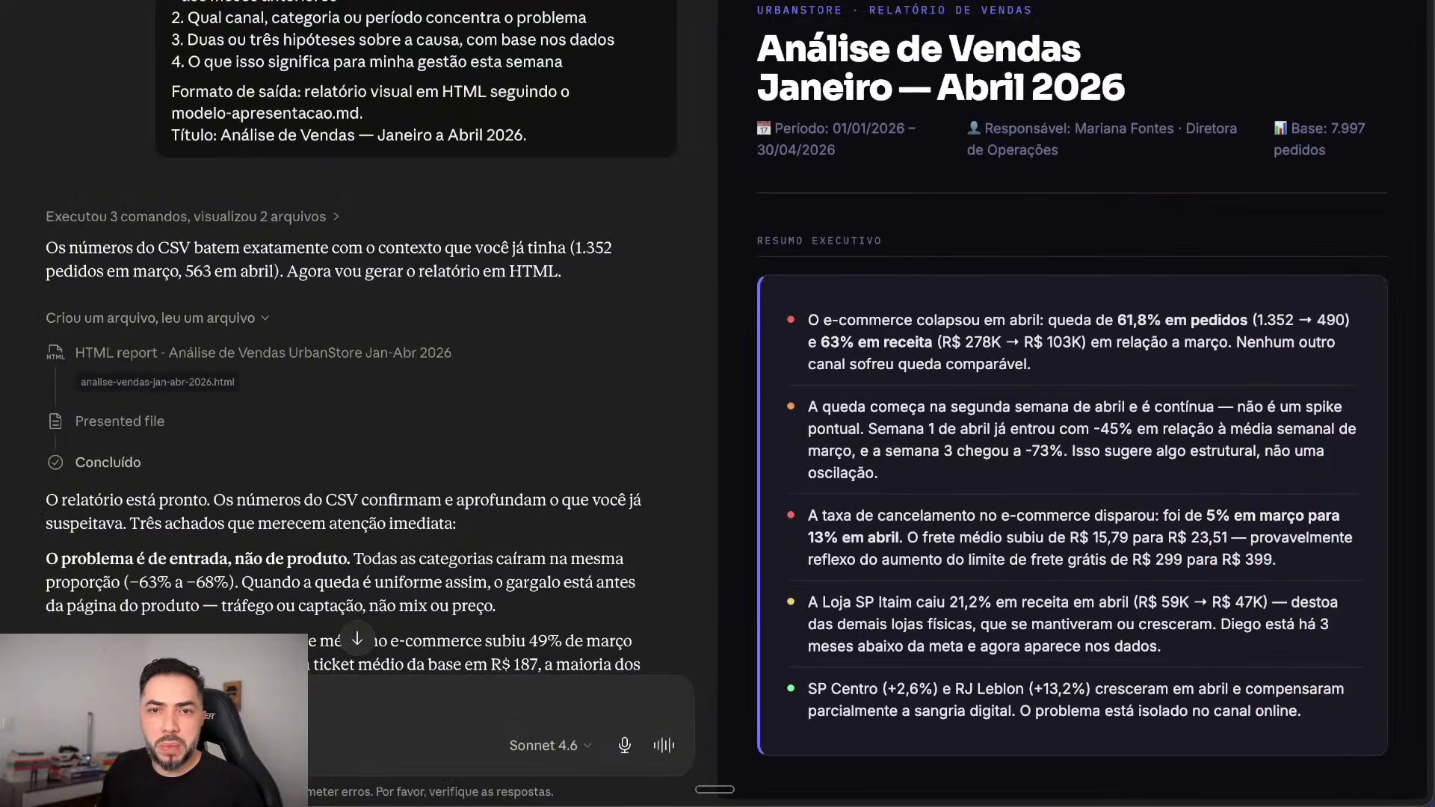
Step: Close the report preview and highlight items 1 and 2 of the original CSV analysis prompt
{"action": "key", "text": "Escape"}
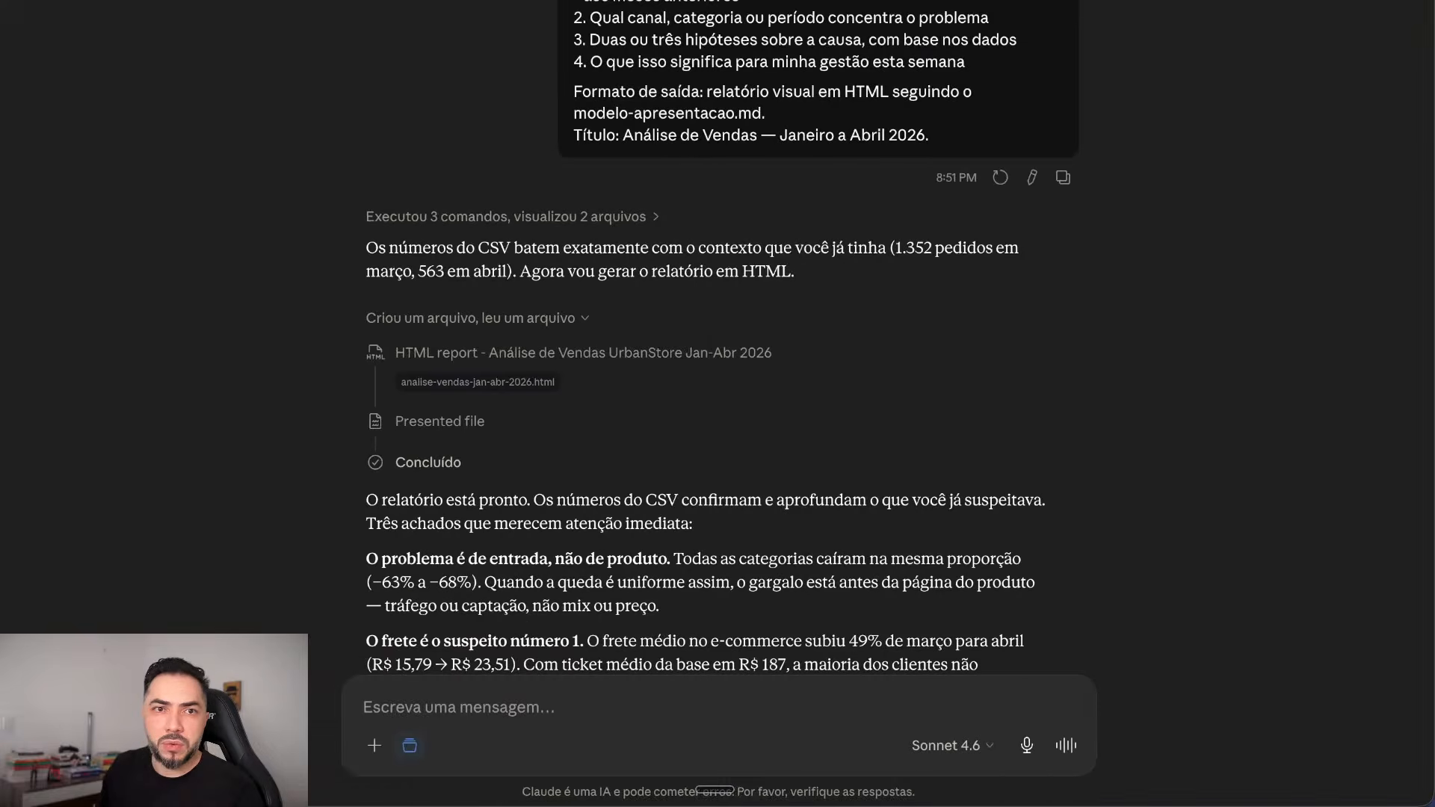
{"action": "scroll", "coordinate": [822, 336], "scroll_direction": "up", "scroll_amount": 3}
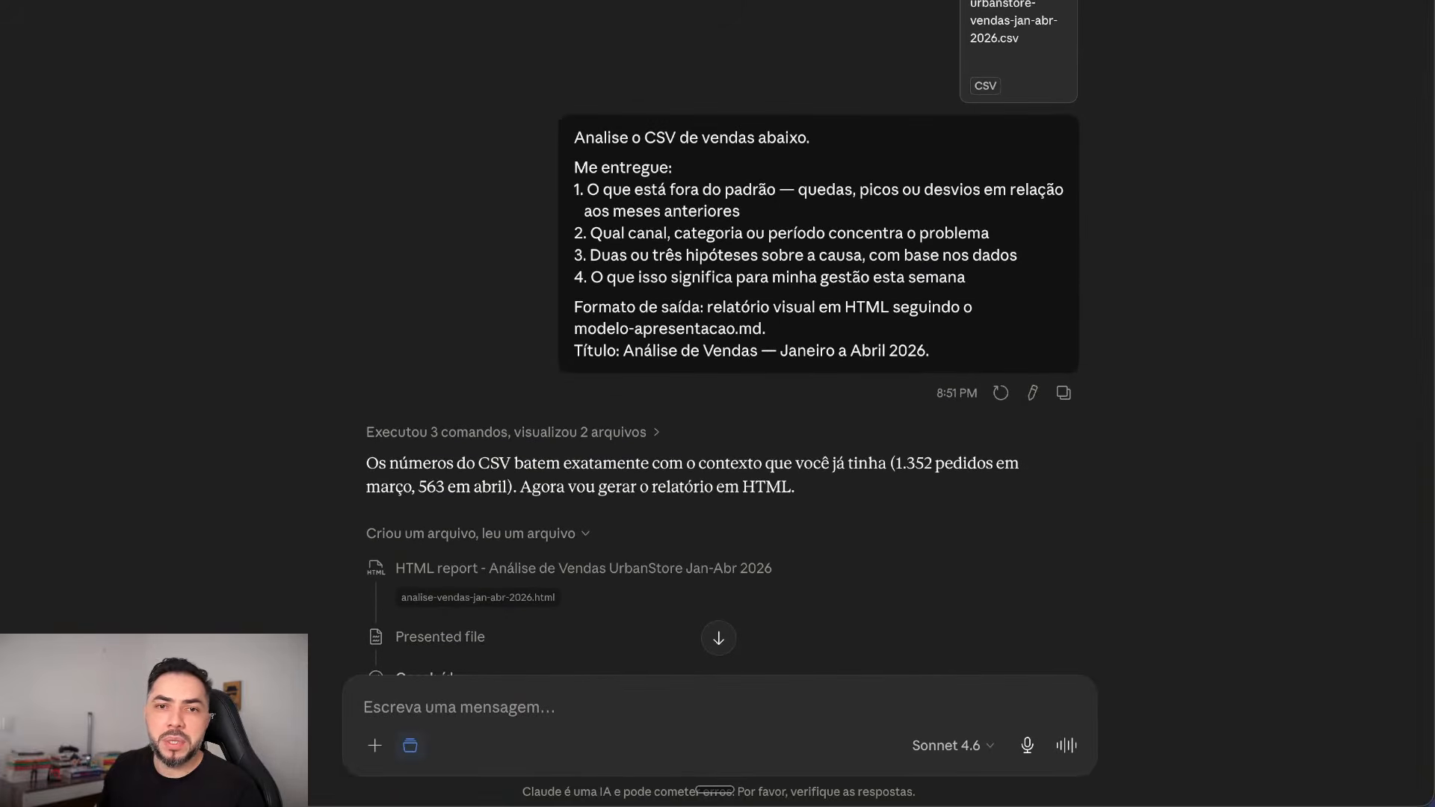
{"action": "left_click_drag", "start_coordinate": [600, 190], "coordinate": [826, 192]}
{"action": "left_click", "coordinate": [814, 222]}
{"action": "left_click_drag", "start_coordinate": [590, 234], "coordinate": [888, 234]}
{"action": "left_click", "coordinate": [882, 246]}
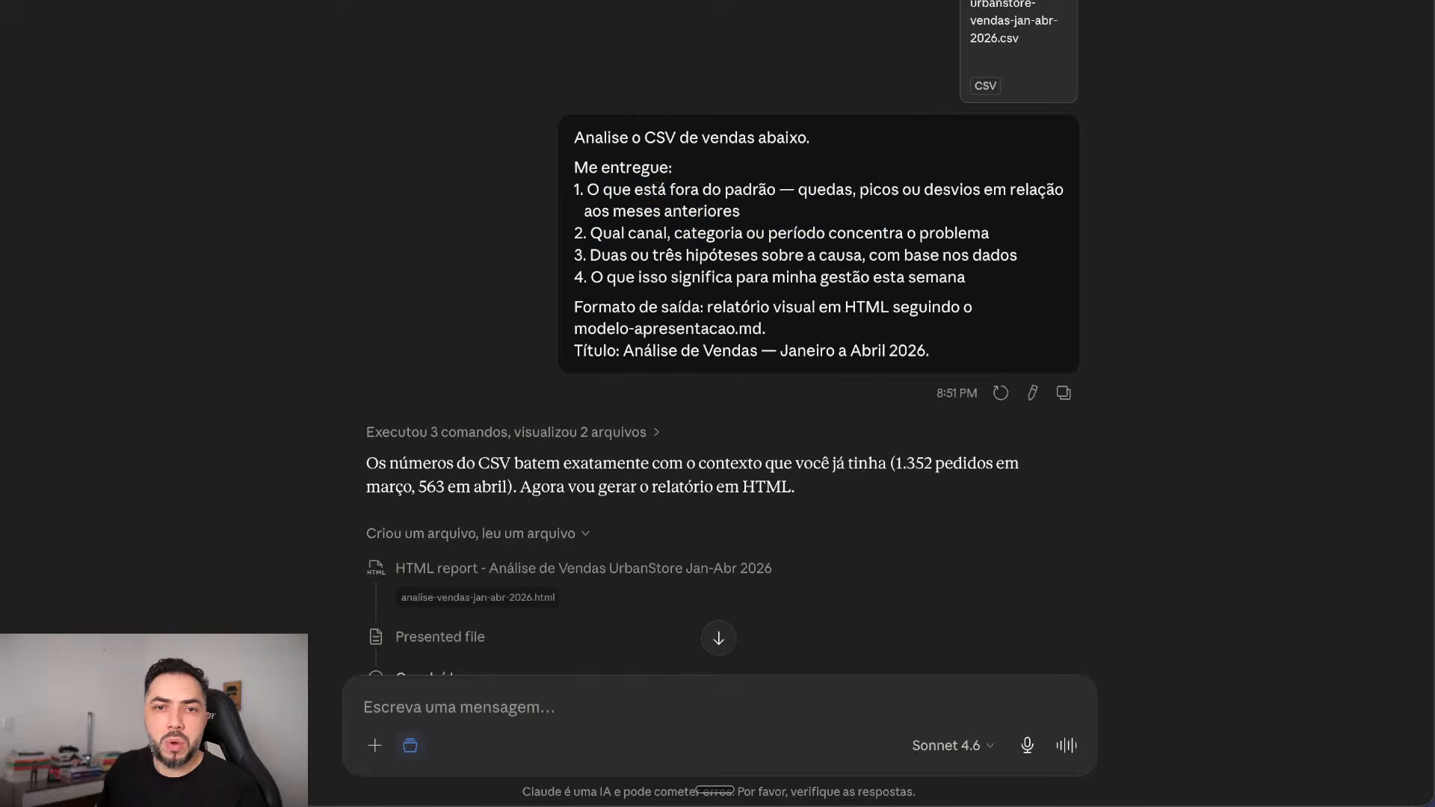
Step: Highlight prompt items 3 and 4, the latter about management impact, then clear the selection
{"action": "left_click_drag", "start_coordinate": [610, 255], "coordinate": [913, 255]}
{"action": "left_click_drag", "start_coordinate": [604, 277], "coordinate": [890, 277]}
{"action": "scroll", "coordinate": [859, 277], "scroll_direction": "down", "scroll_amount": 2}
{"action": "scroll", "coordinate": [859, 277], "scroll_direction": "up", "scroll_amount": 2}
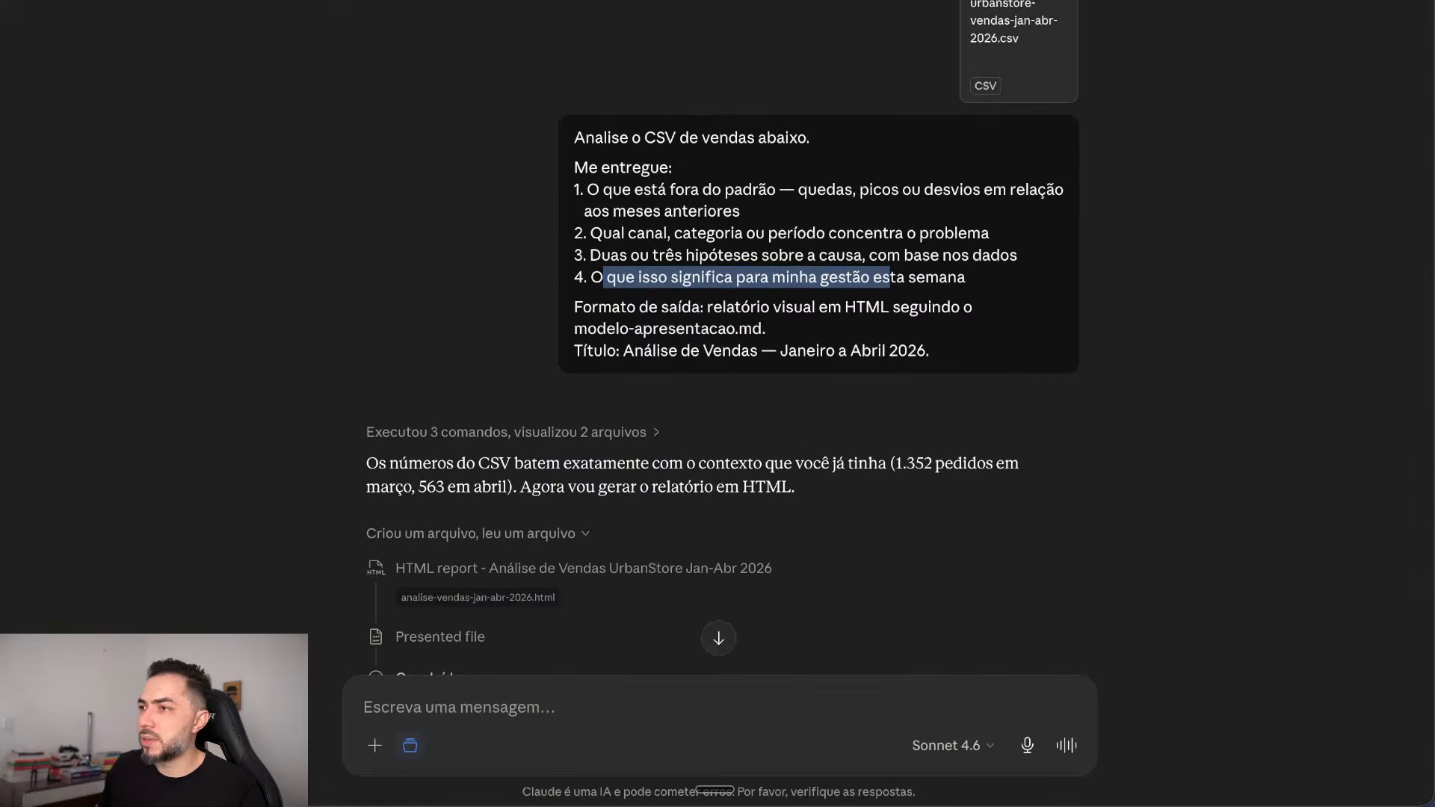
{"action": "left_click", "coordinate": [1428, 351]}
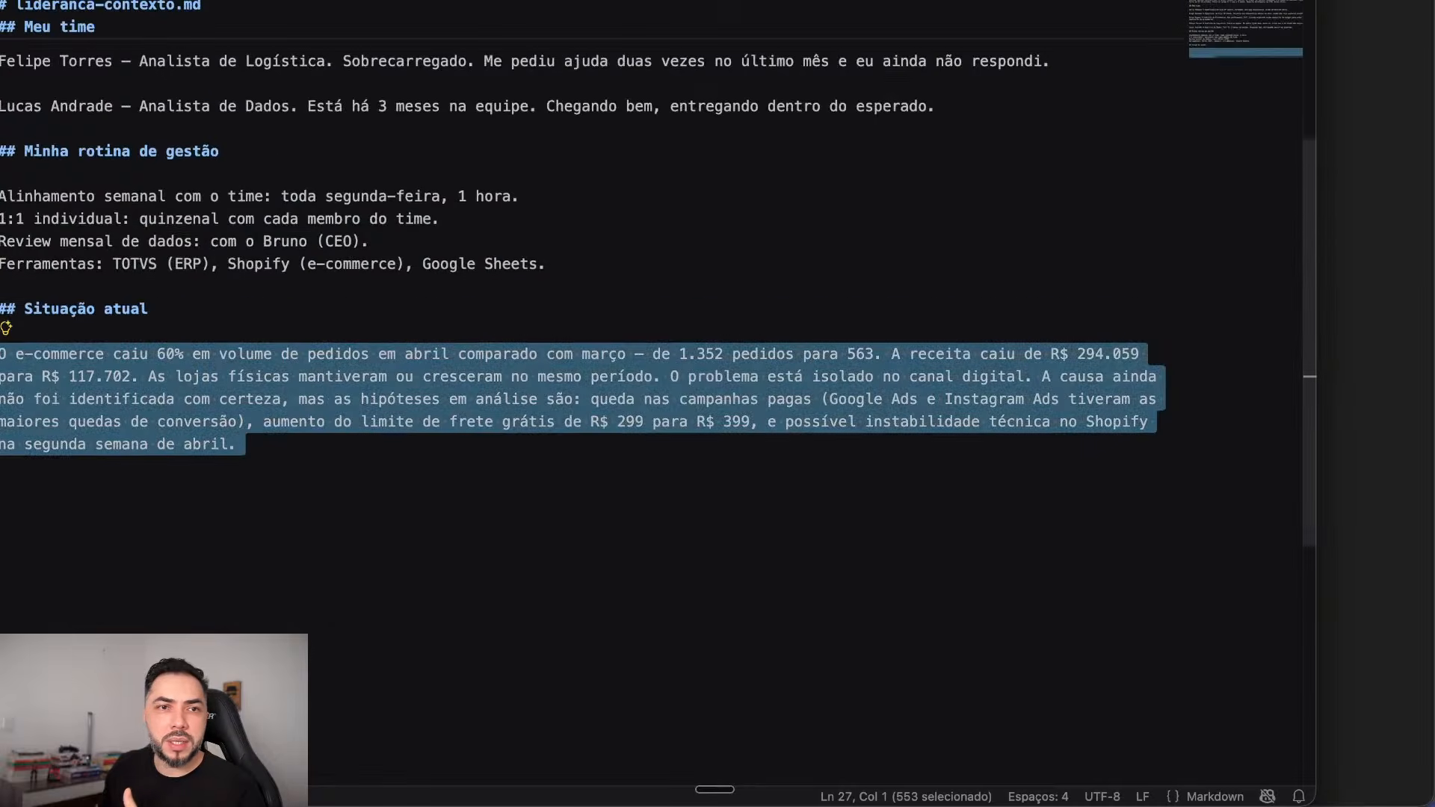
Step: Scroll lideranca-contexto.md to the top and select the five-member team list under 'Meu time'
{"action": "scroll", "coordinate": [583, 374], "scroll_direction": "up", "scroll_amount": 4}
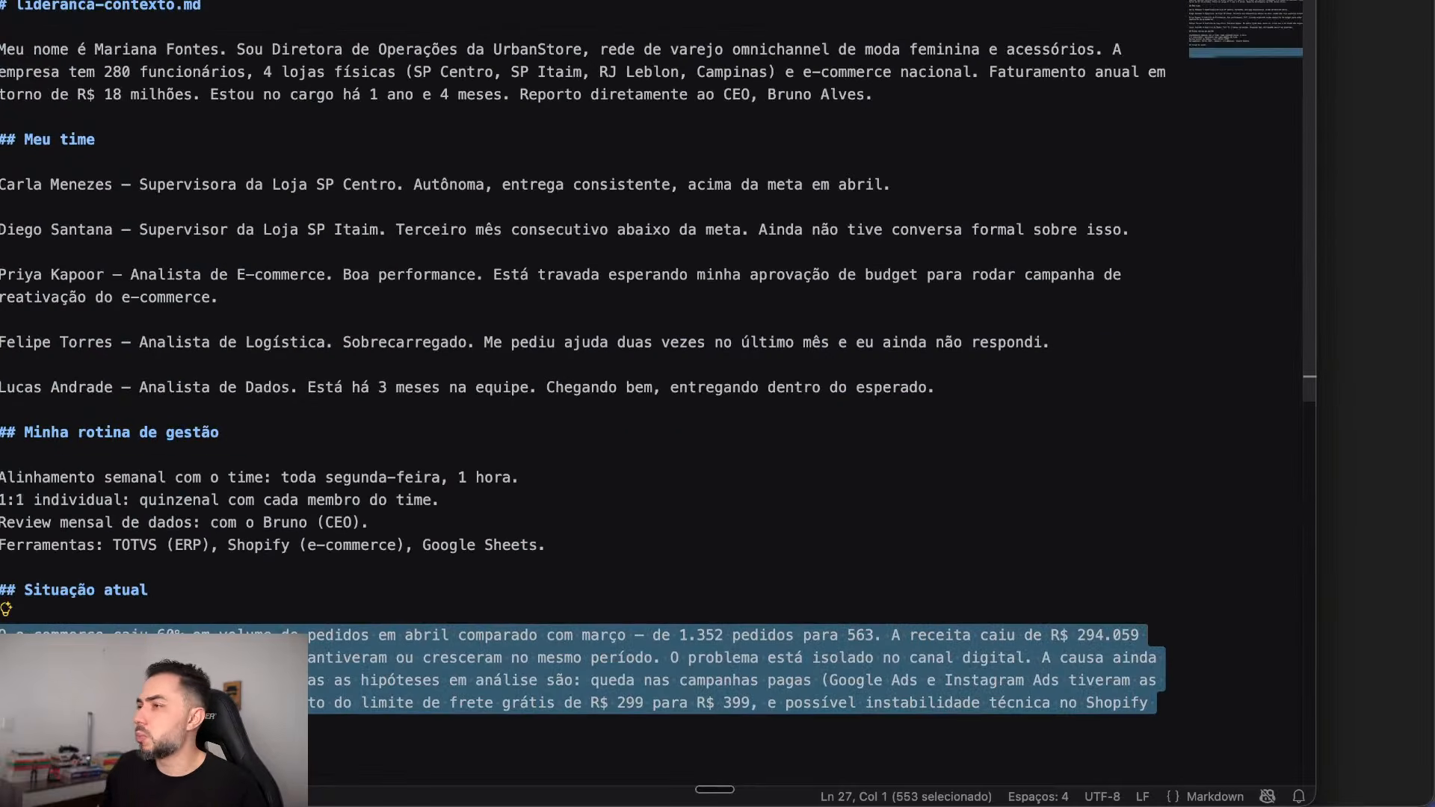
{"action": "left_click_drag", "start_coordinate": [935, 387], "coordinate": [2, 184]}
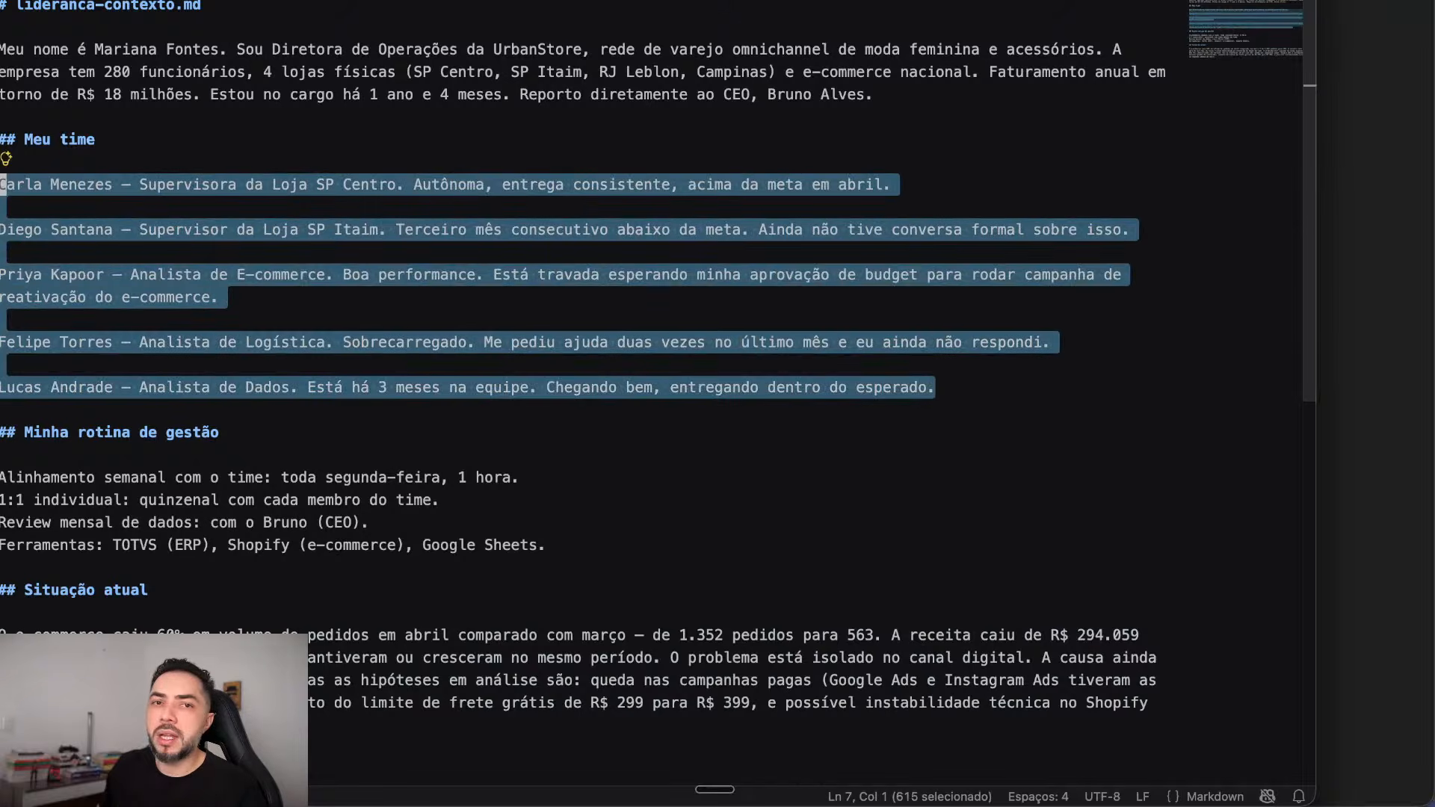
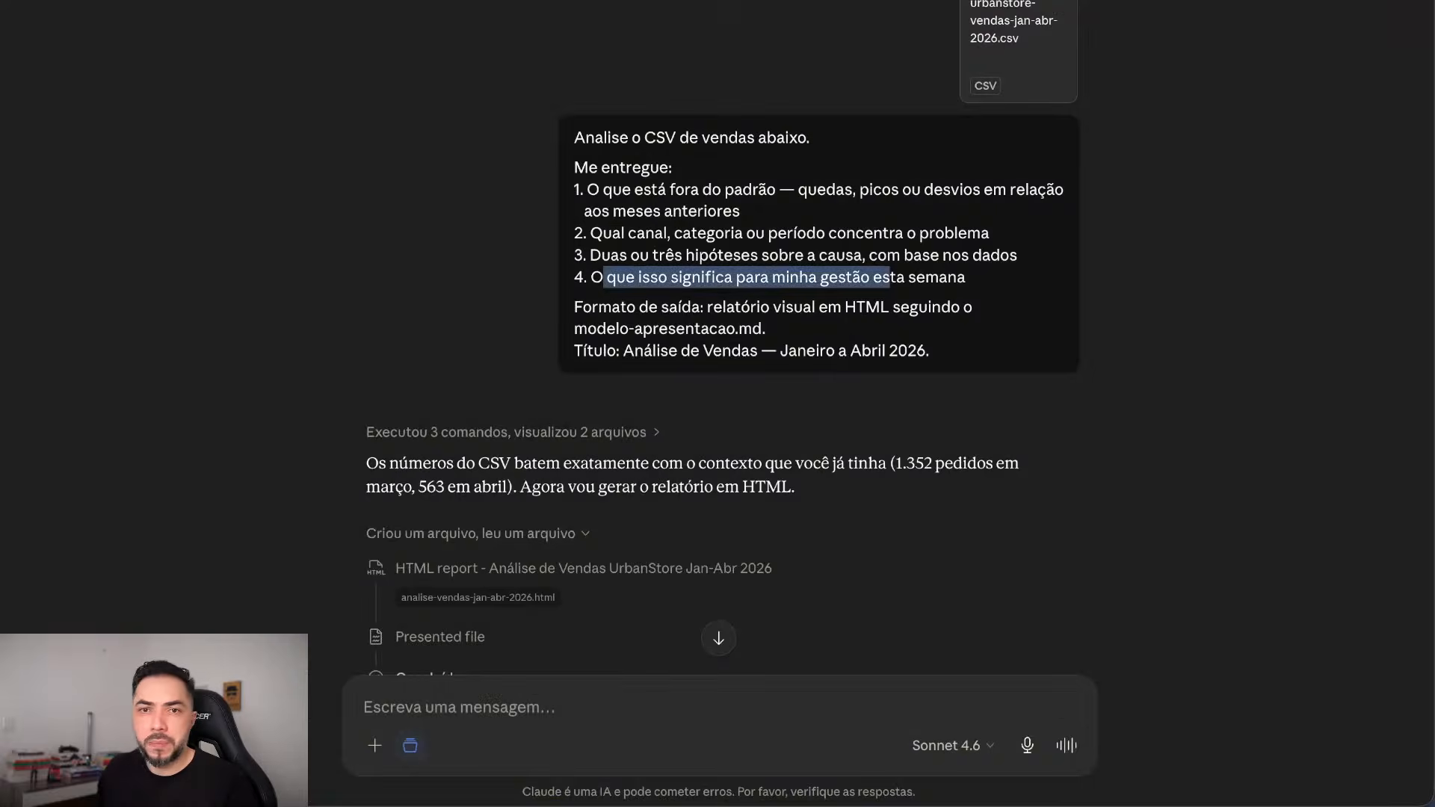
Step: Paste the 45-minute meeting agenda request based on modelo-pauta.md into the message box
{"action": "scroll", "coordinate": [718, 337], "scroll_direction": "down", "scroll_amount": 3}
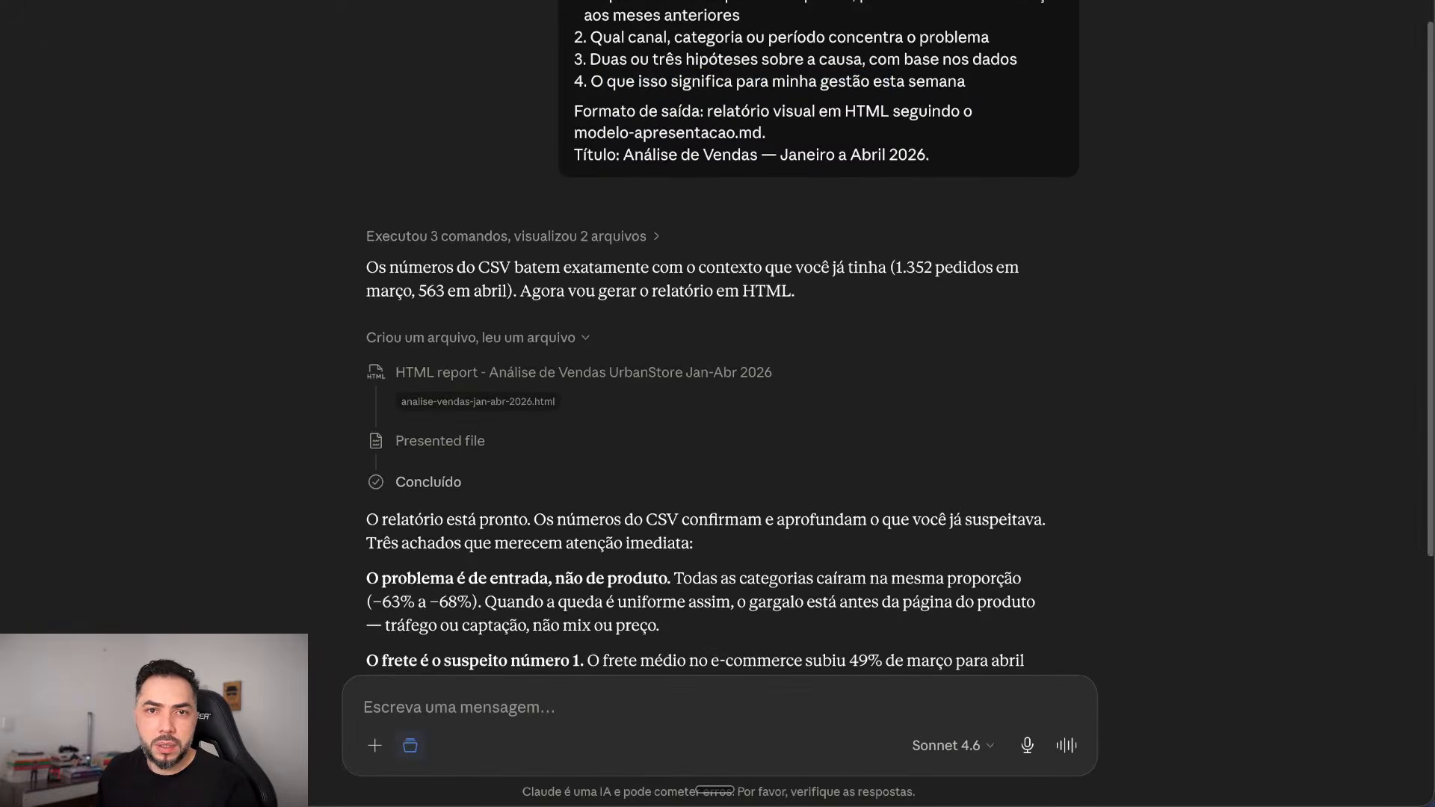
{"action": "scroll", "coordinate": [717, 336], "scroll_direction": "down", "scroll_amount": 5}
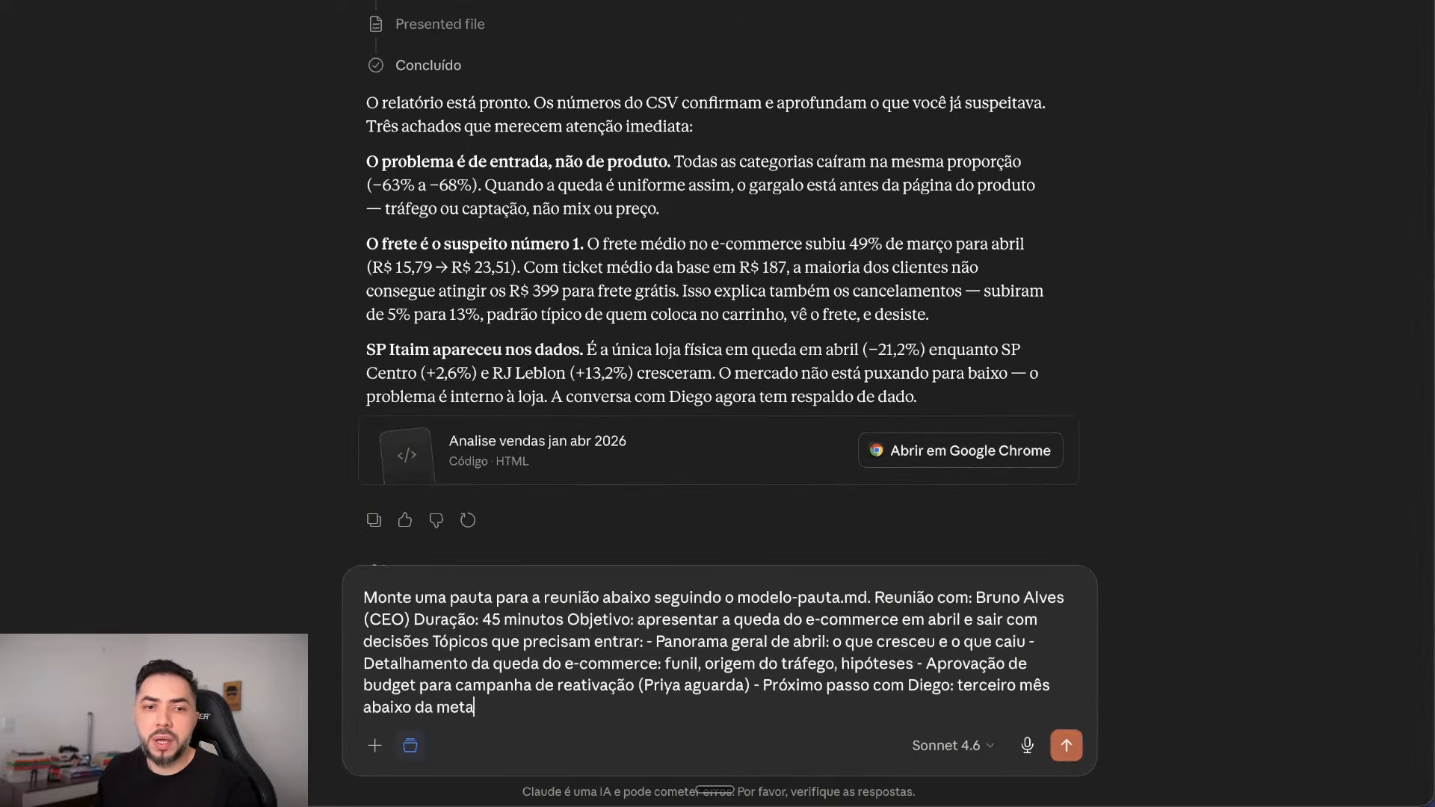
{"action": "scroll", "coordinate": [717, 299], "scroll_direction": "up", "scroll_amount": 2}
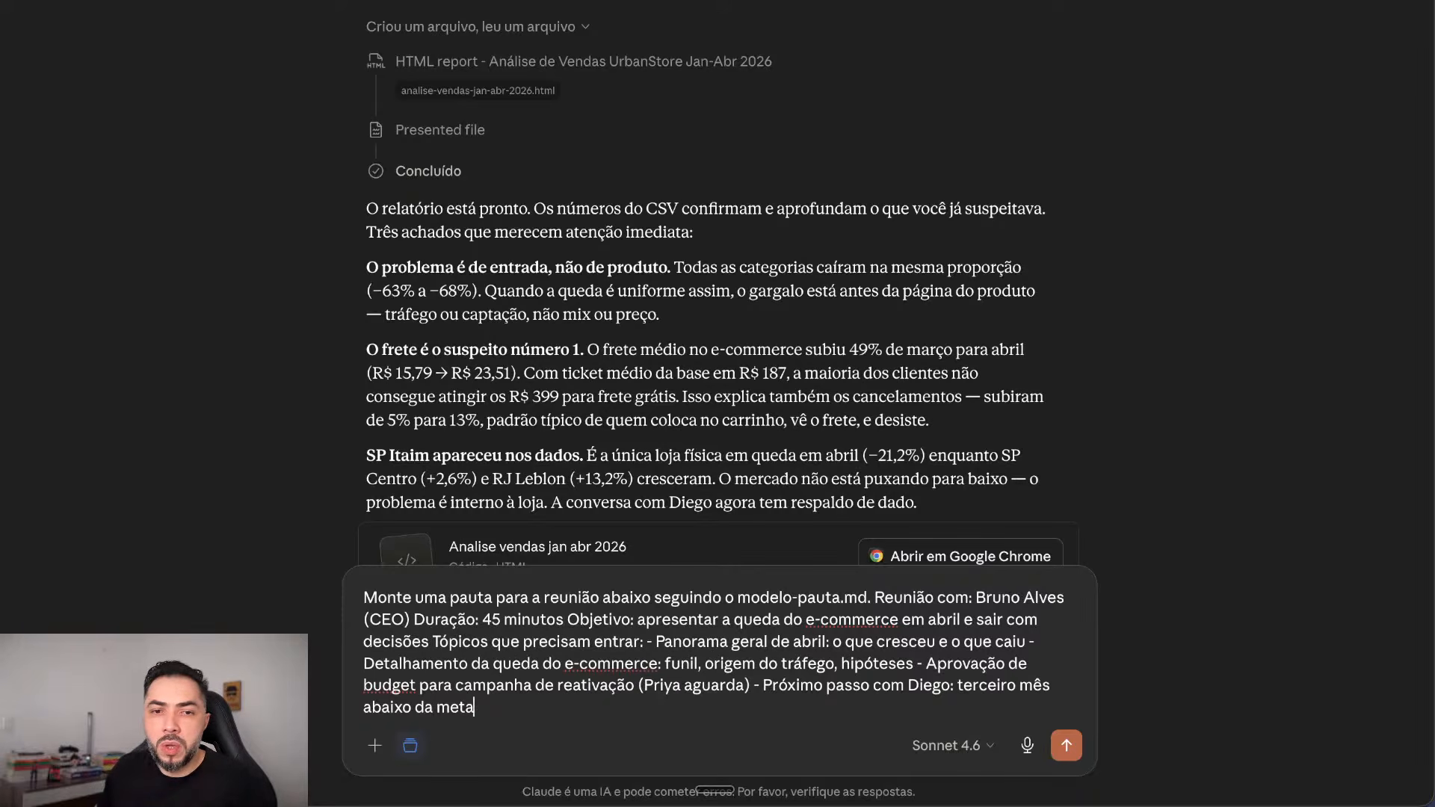
Step: Split the agenda request so the meeting details and the Objetivo sit in separate paragraphs
{"action": "left_click_drag", "start_coordinate": [482, 620], "coordinate": [580, 620]}
{"action": "left_click", "coordinate": [602, 619]}
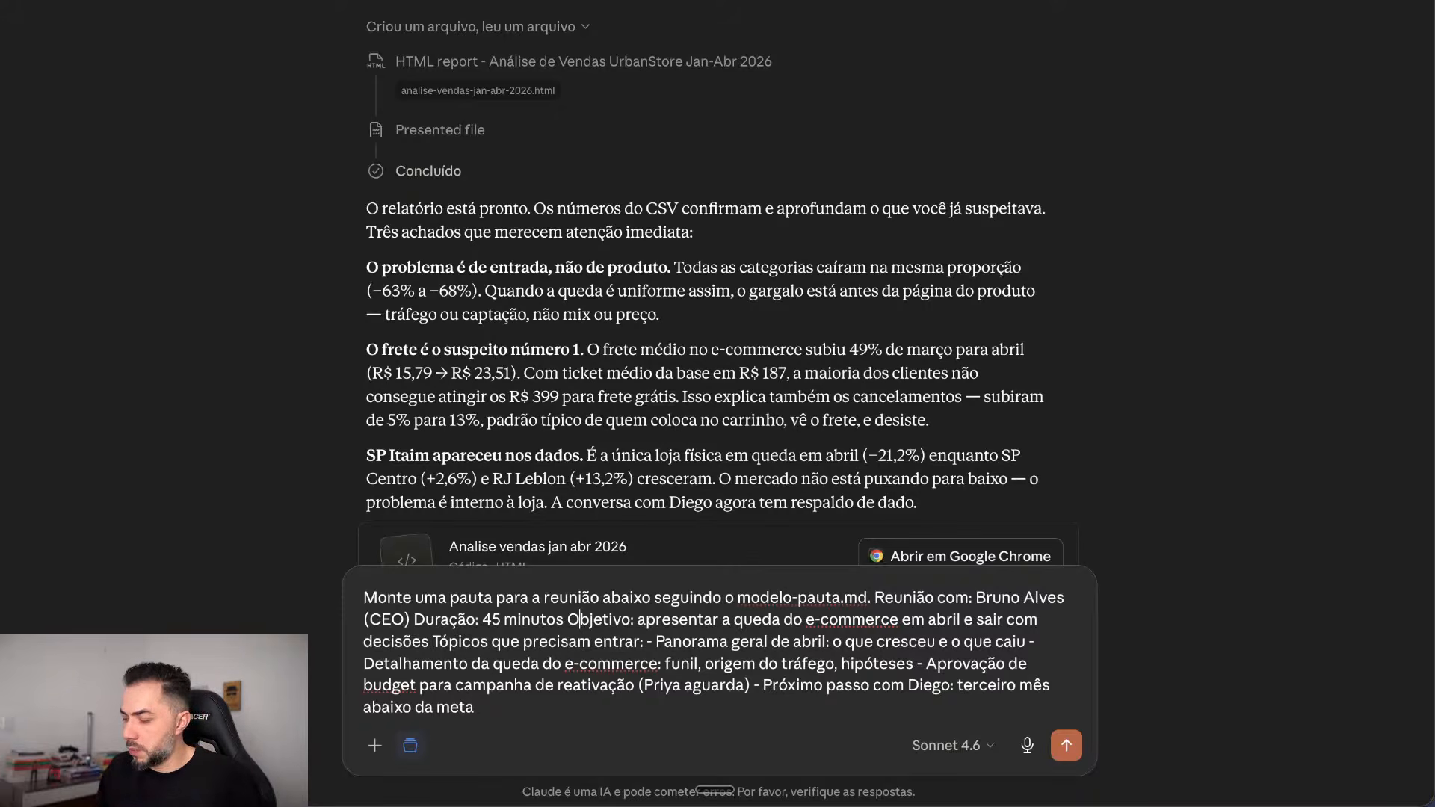
{"action": "key", "text": "shift+Return"}
{"action": "key", "text": "shift+Return"}
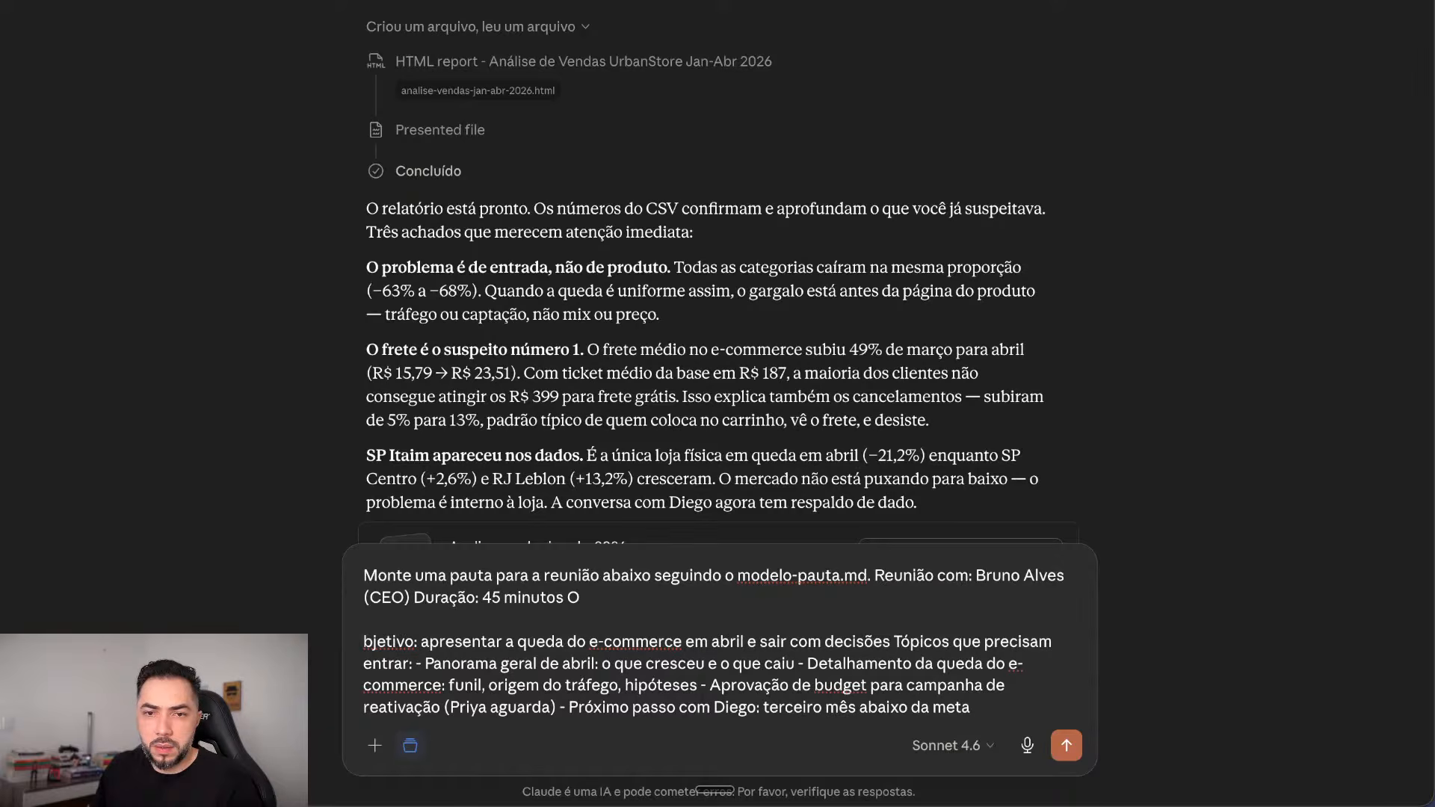
{"action": "key", "text": "shift+Return"}
{"action": "key", "text": "shift+Return"}
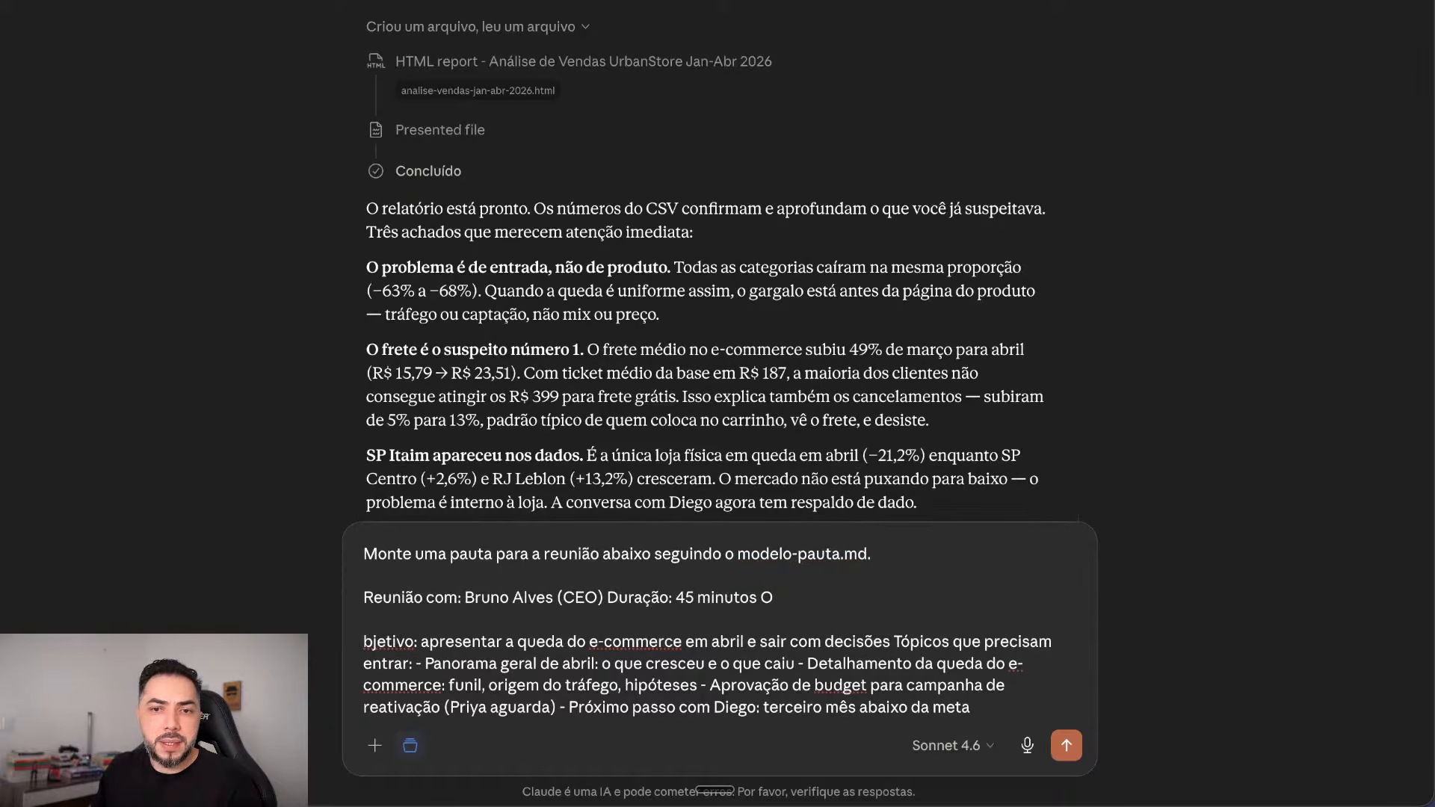
{"action": "left_click_drag", "start_coordinate": [872, 555], "coordinate": [713, 554]}
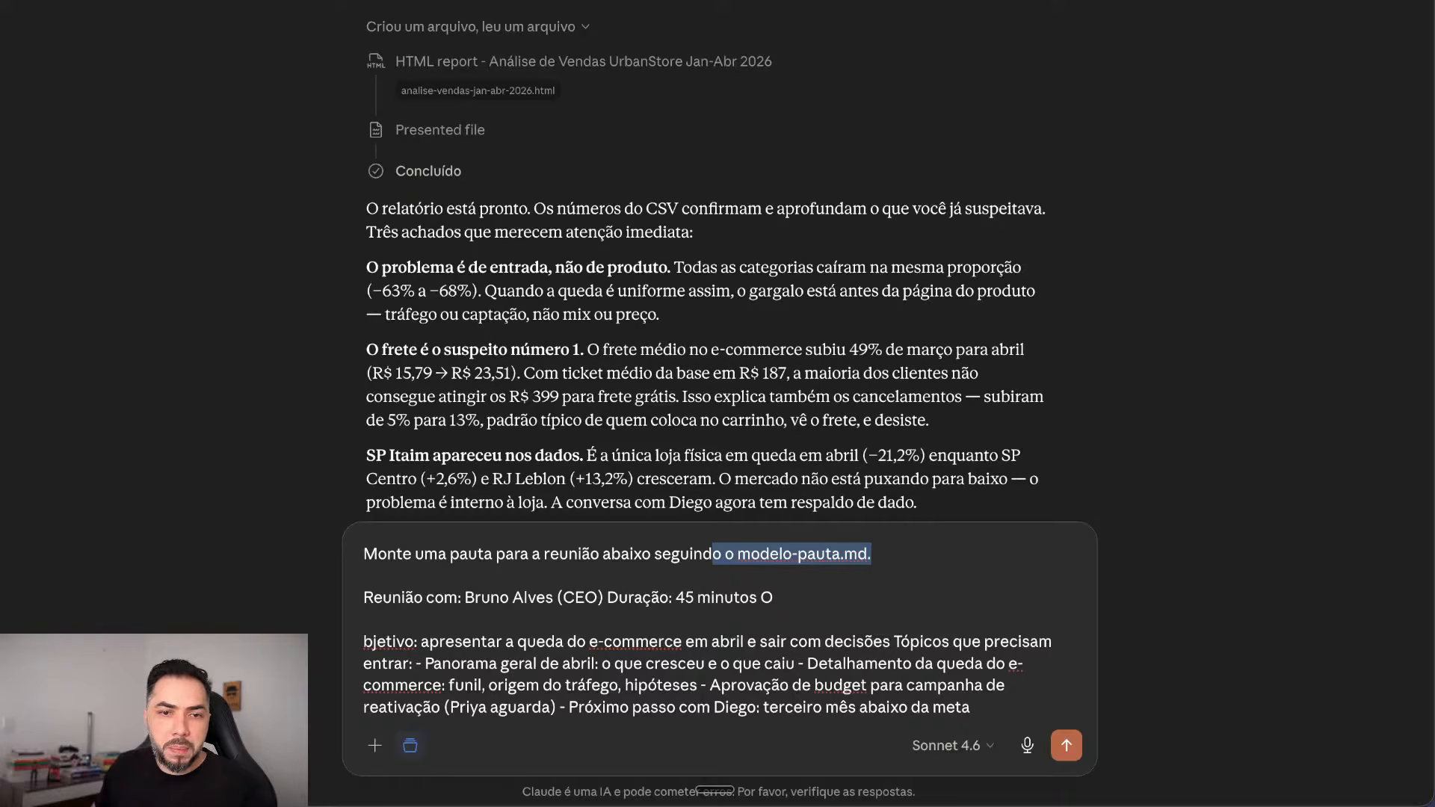
{"action": "left_click_drag", "start_coordinate": [774, 598], "coordinate": [757, 598]}
{"action": "left_click", "coordinate": [773, 598]}
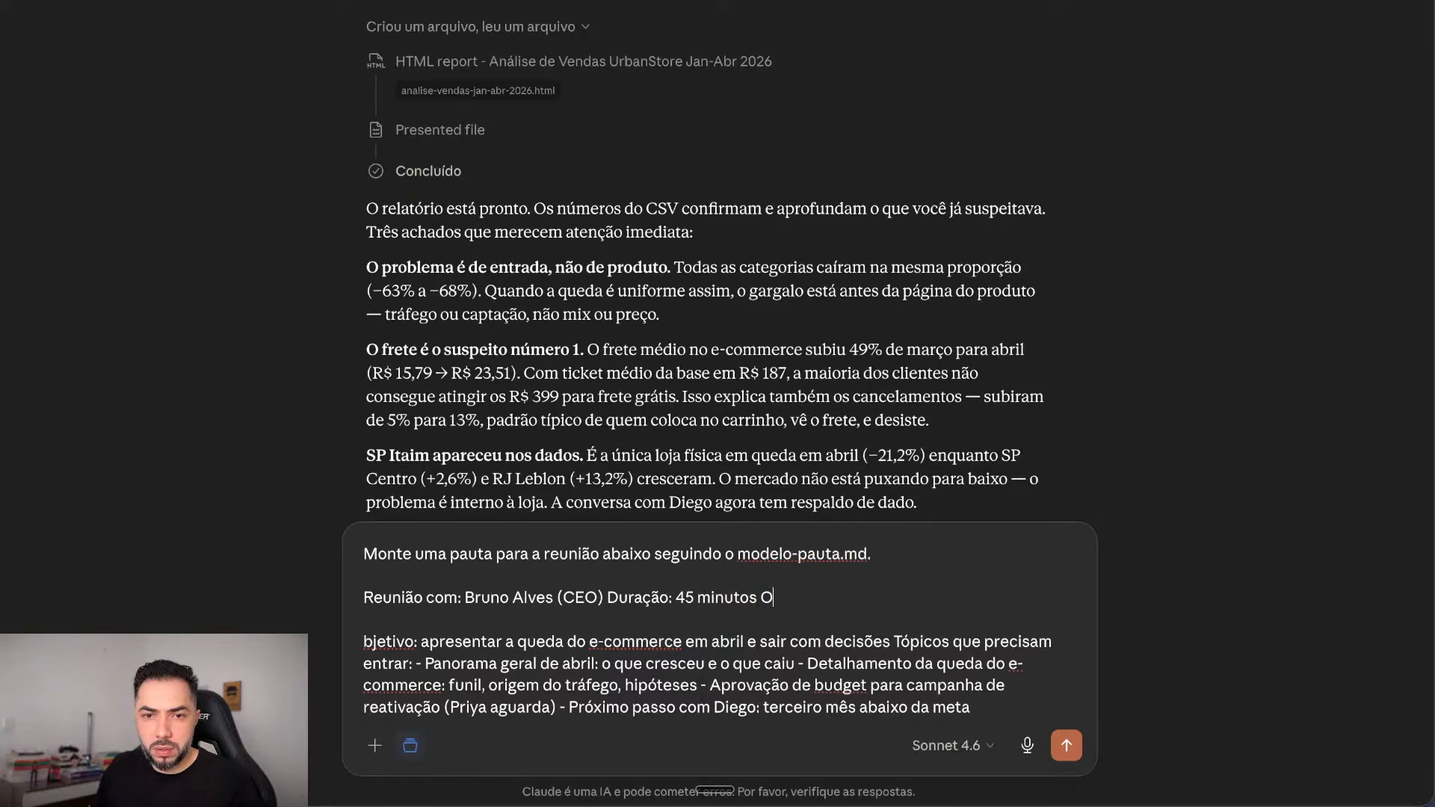
{"action": "key", "text": "Return"}
{"action": "key", "text": "Return"}
{"action": "key", "text": "Down"}
{"action": "key", "text": "Down"}
{"action": "key", "text": "BackSpace"}
{"action": "key", "text": "BackSpace"}
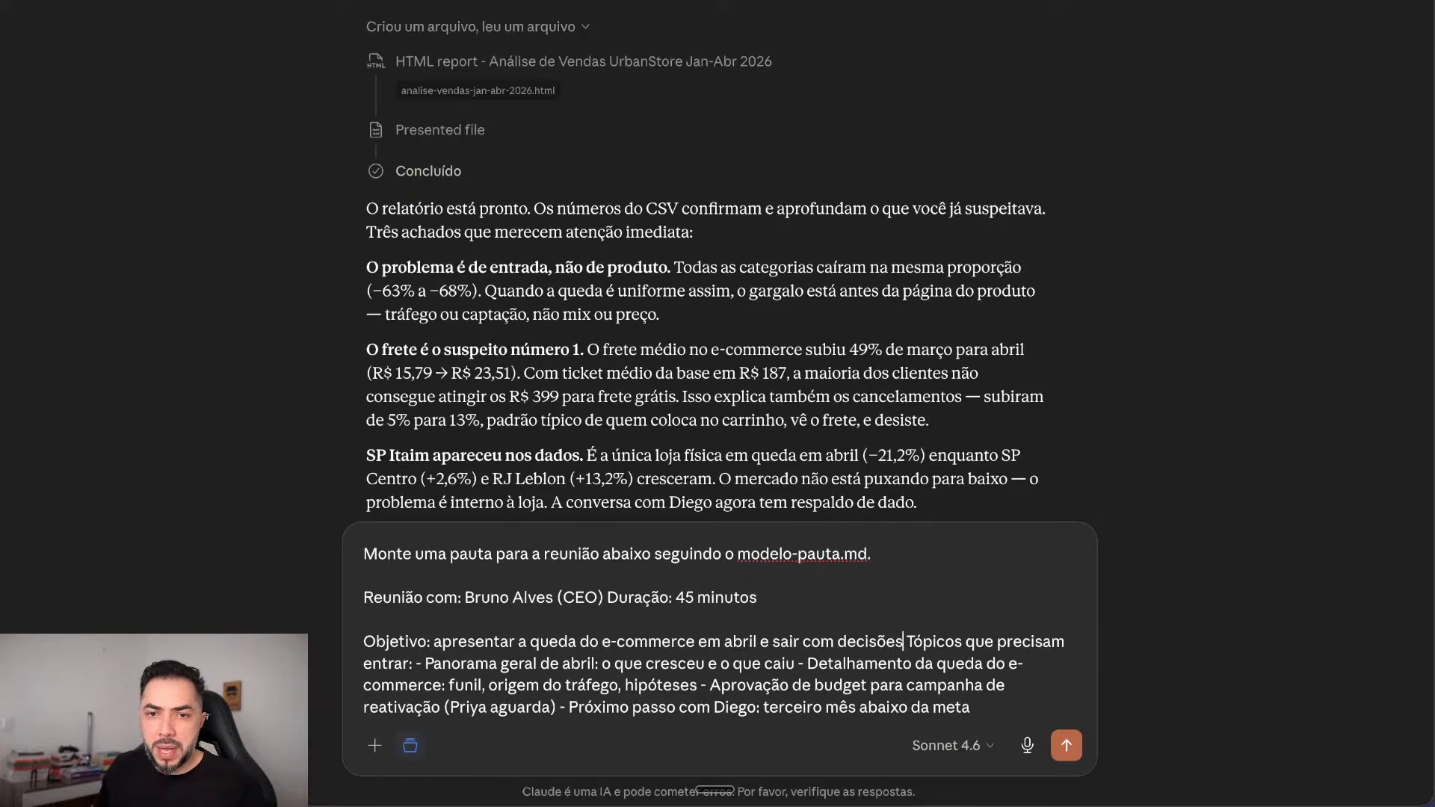
Step: Put each topic, such as Detalhamento and Panorama geral de abril, on its own line and send
{"action": "key", "text": "shift+Return"}
{"action": "key", "text": "shift+Return"}
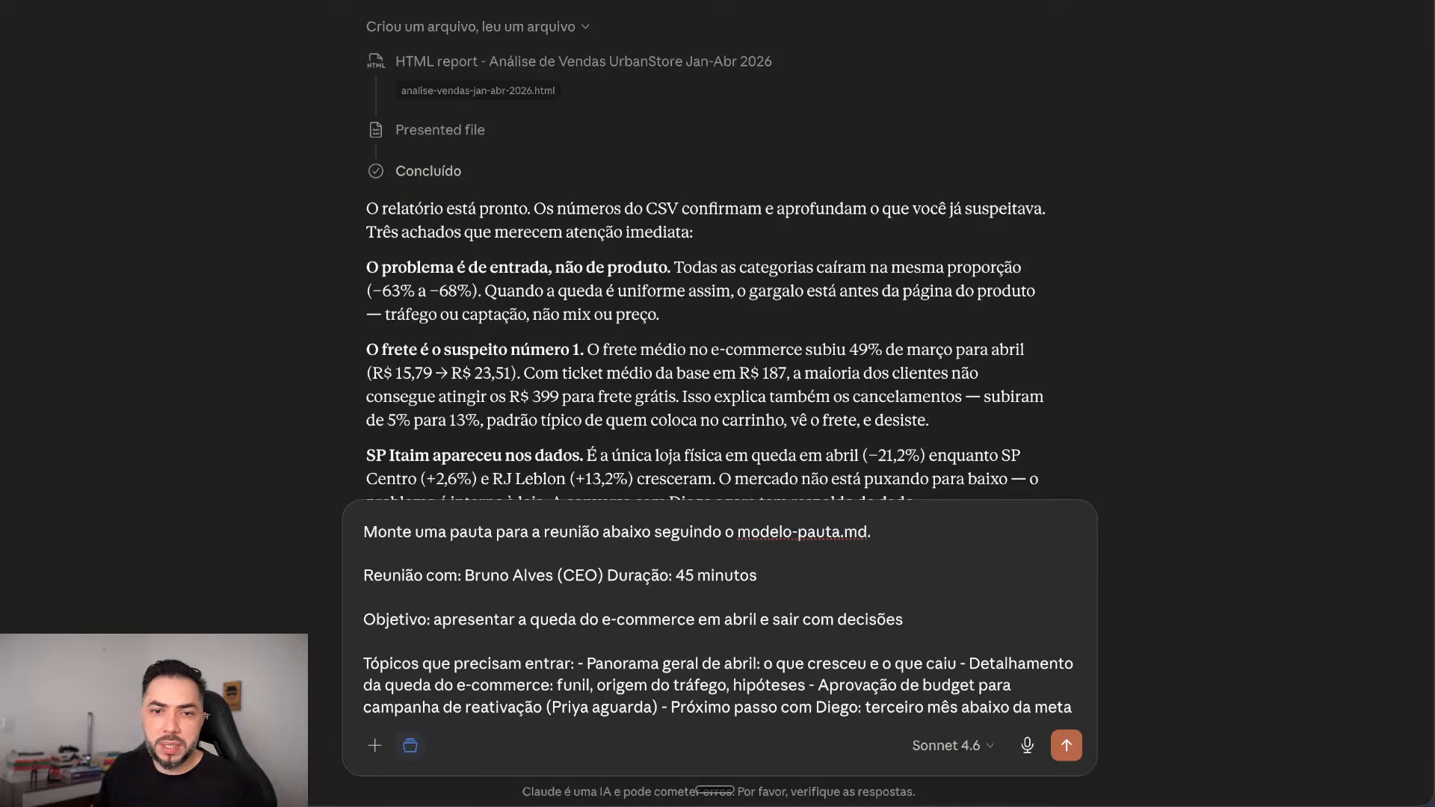
{"action": "scroll", "coordinate": [720, 299], "scroll_direction": "down", "scroll_amount": 2}
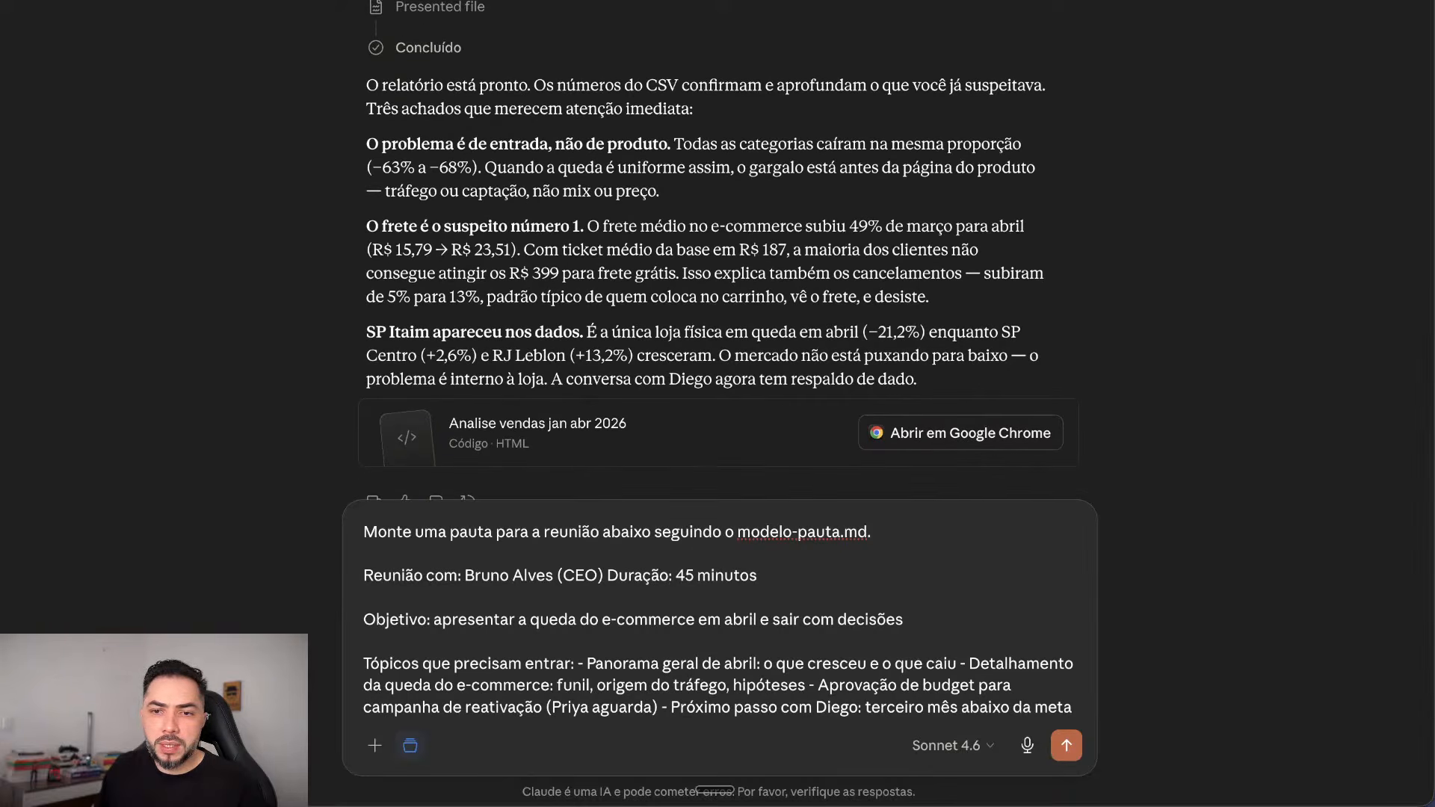
{"action": "left_click_drag", "start_coordinate": [957, 664], "coordinate": [965, 664]}
{"action": "left_click", "coordinate": [957, 664]}
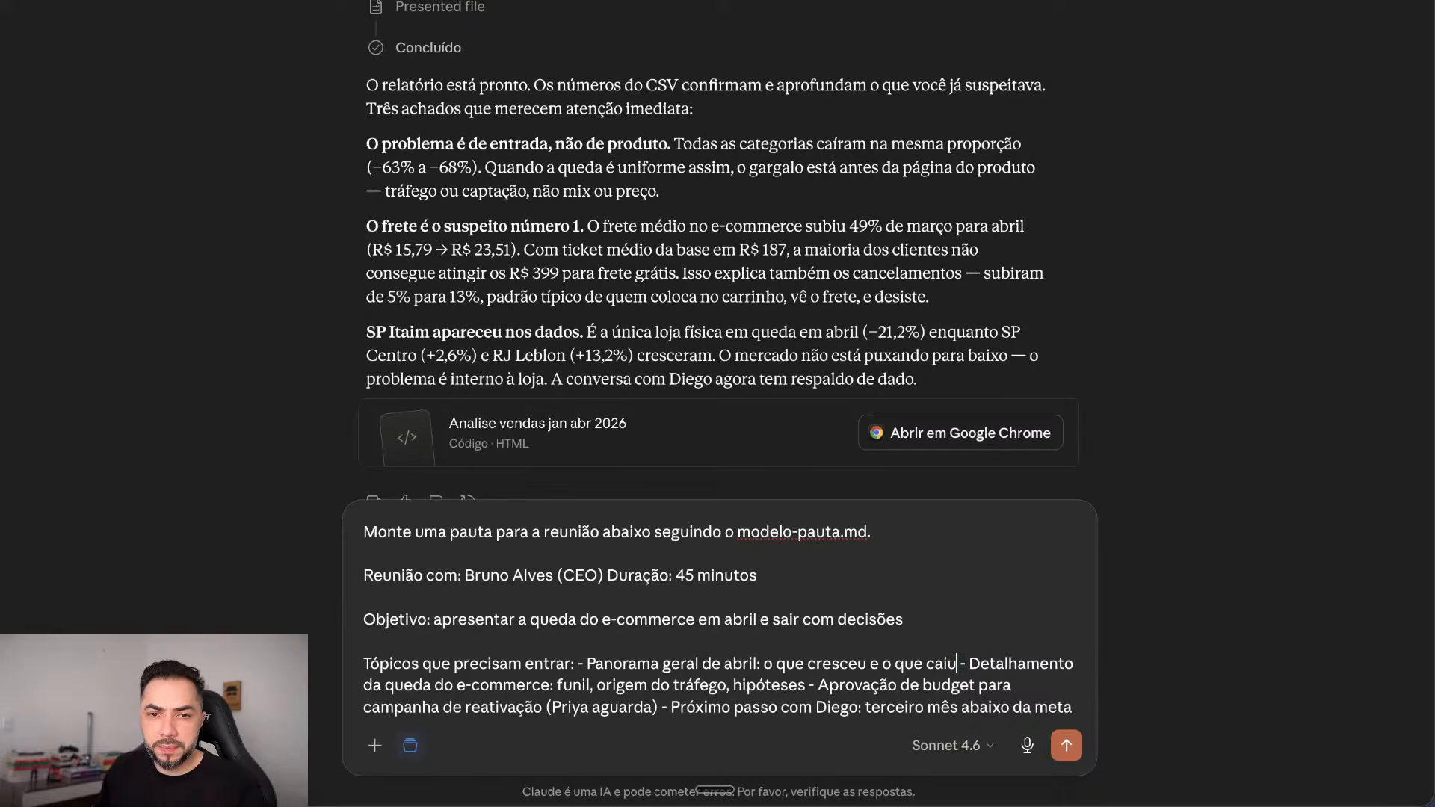
{"action": "key", "text": "shift+Return"}
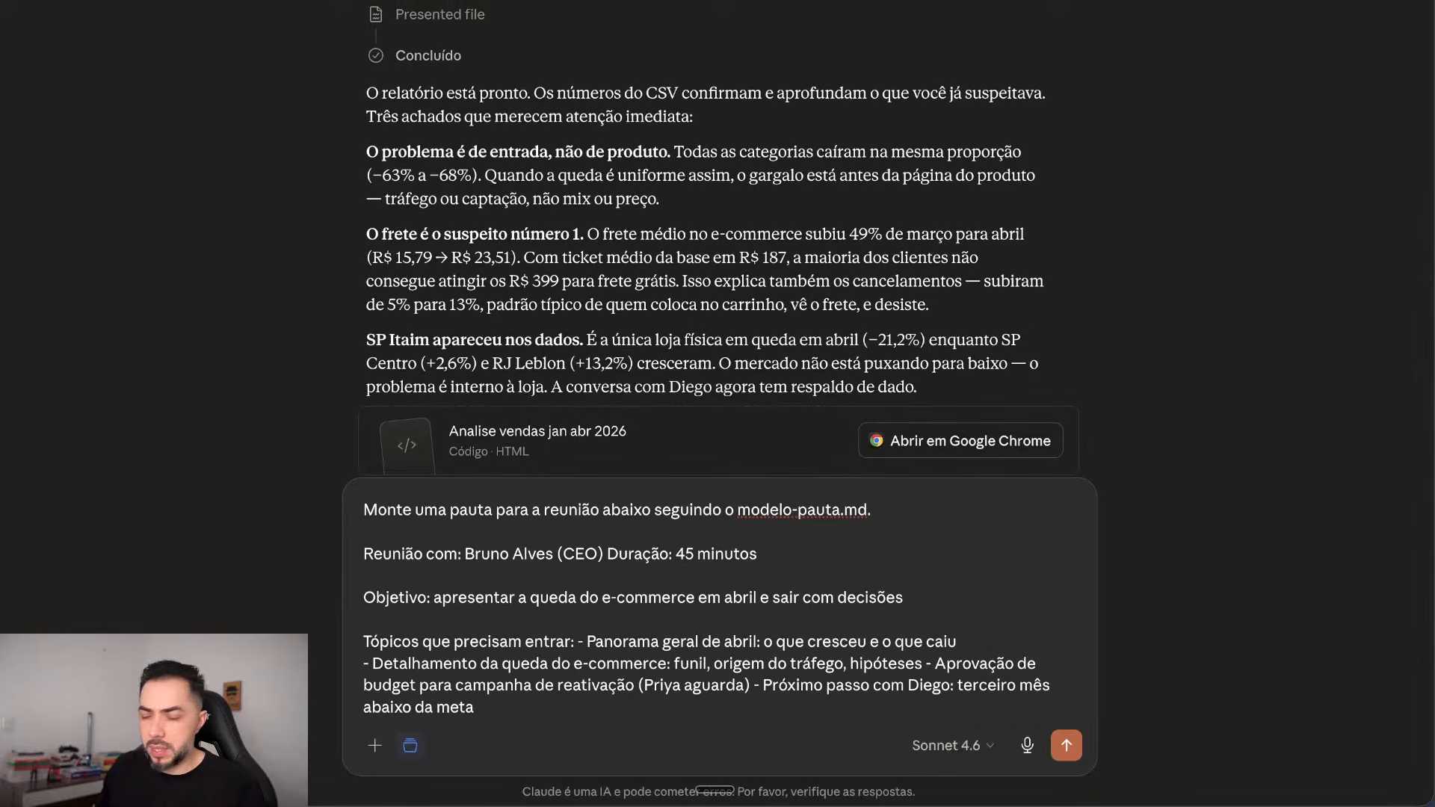
{"action": "key", "text": "shift+Return"}
{"action": "scroll", "coordinate": [718, 246], "scroll_direction": "down", "scroll_amount": 1}
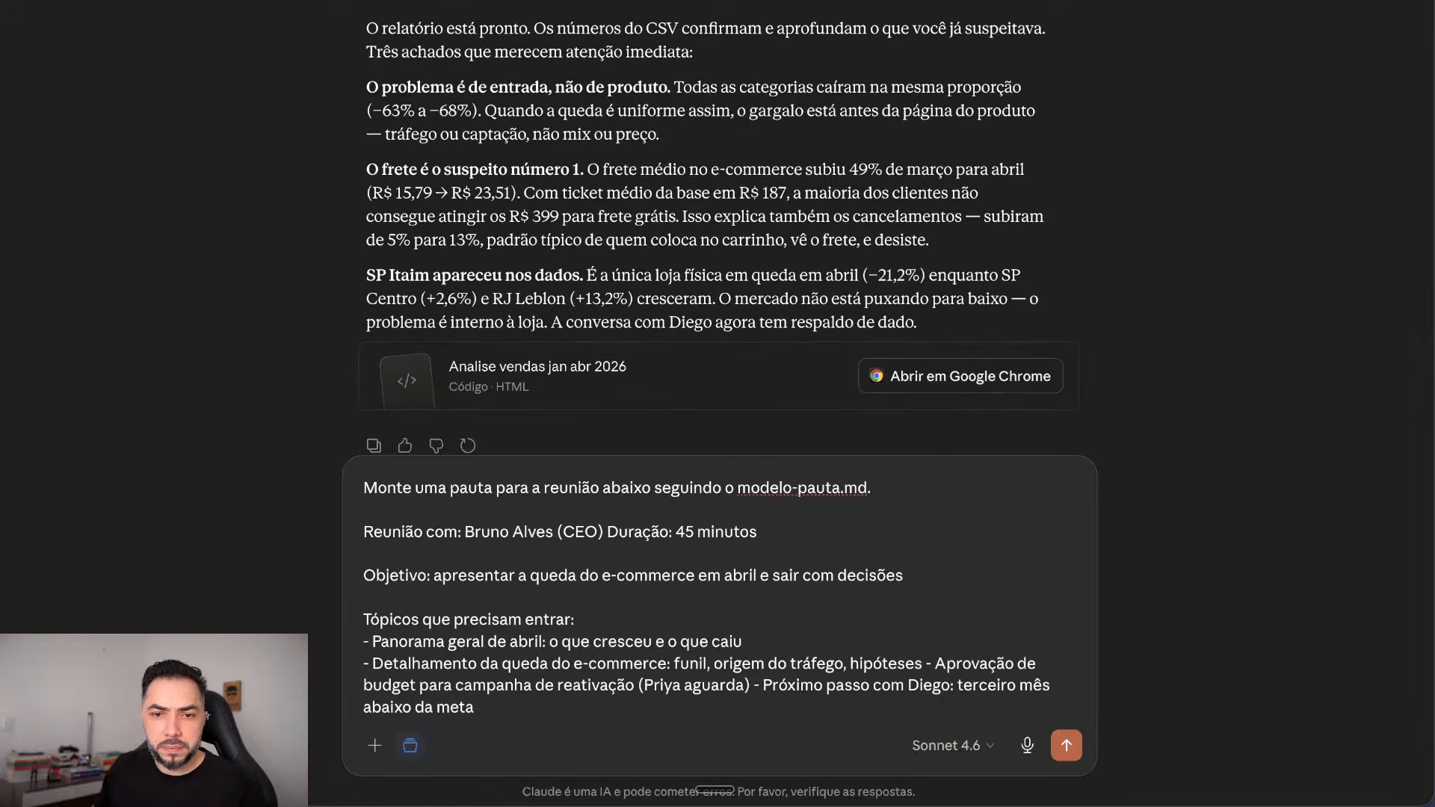
{"action": "key", "text": "shift+Return"}
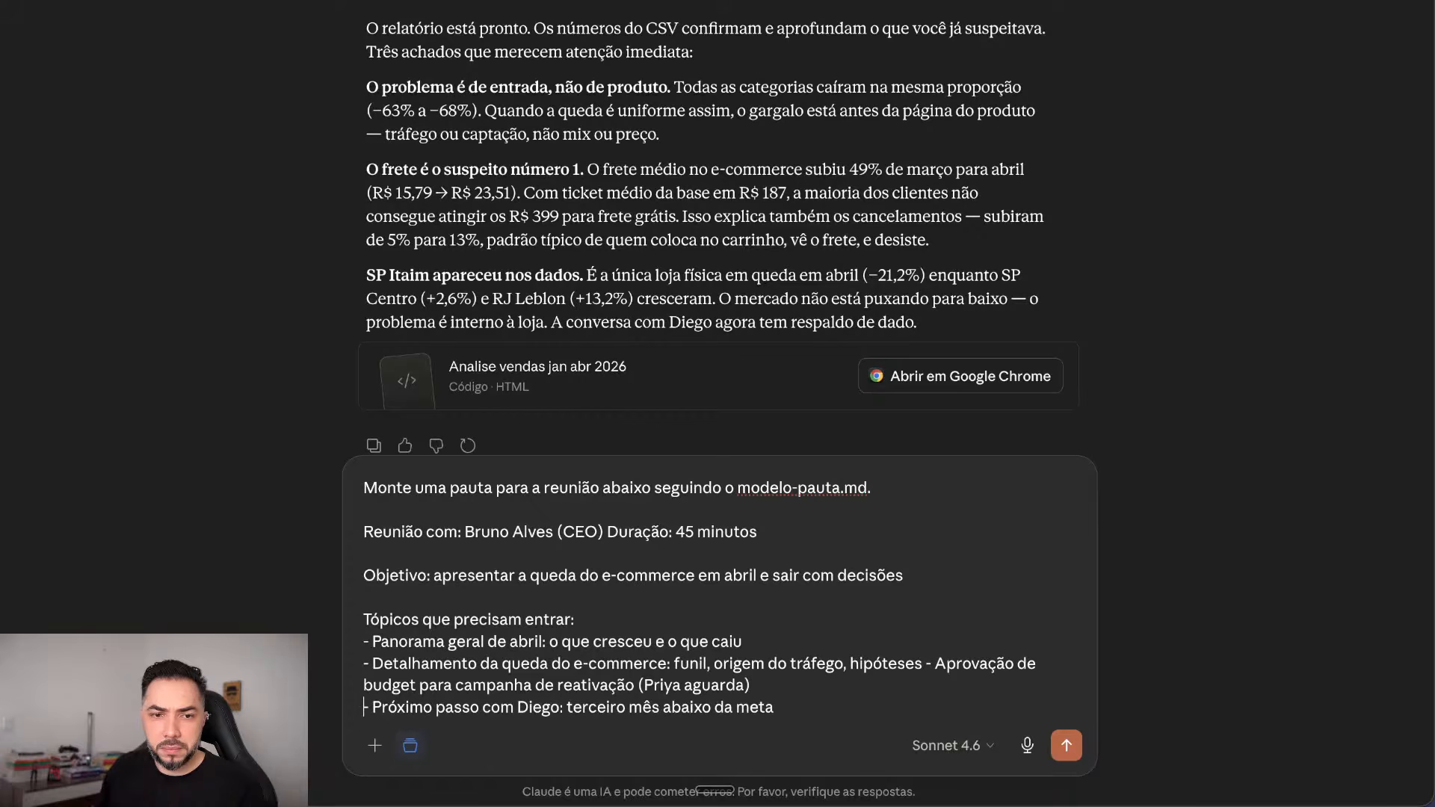
{"action": "key", "text": "Return"}
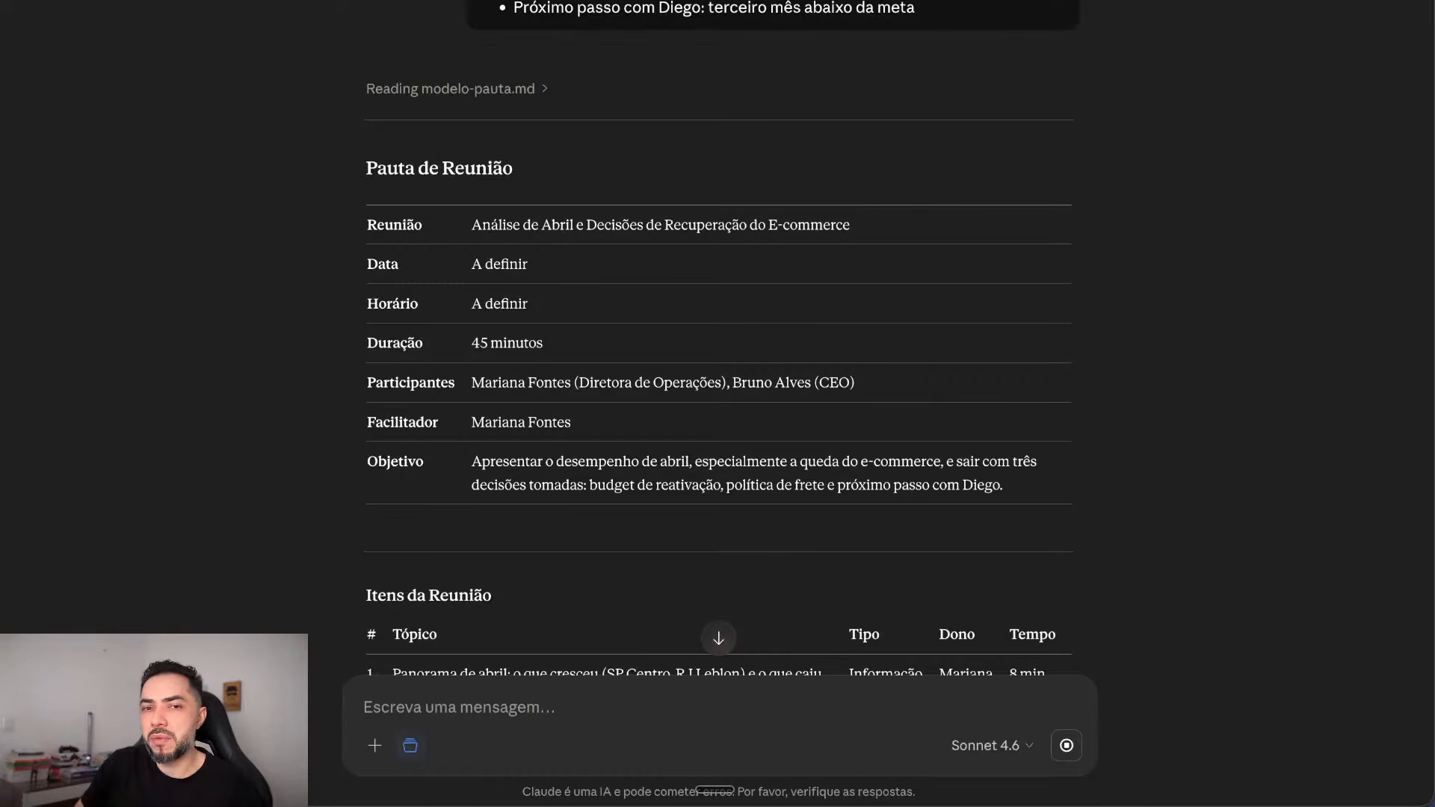
Step: Review the Pauta de Reunião reply and send 'Gere docx' to get it as a Word file
{"action": "scroll", "coordinate": [718, 403], "scroll_direction": "down", "scroll_amount": 9}
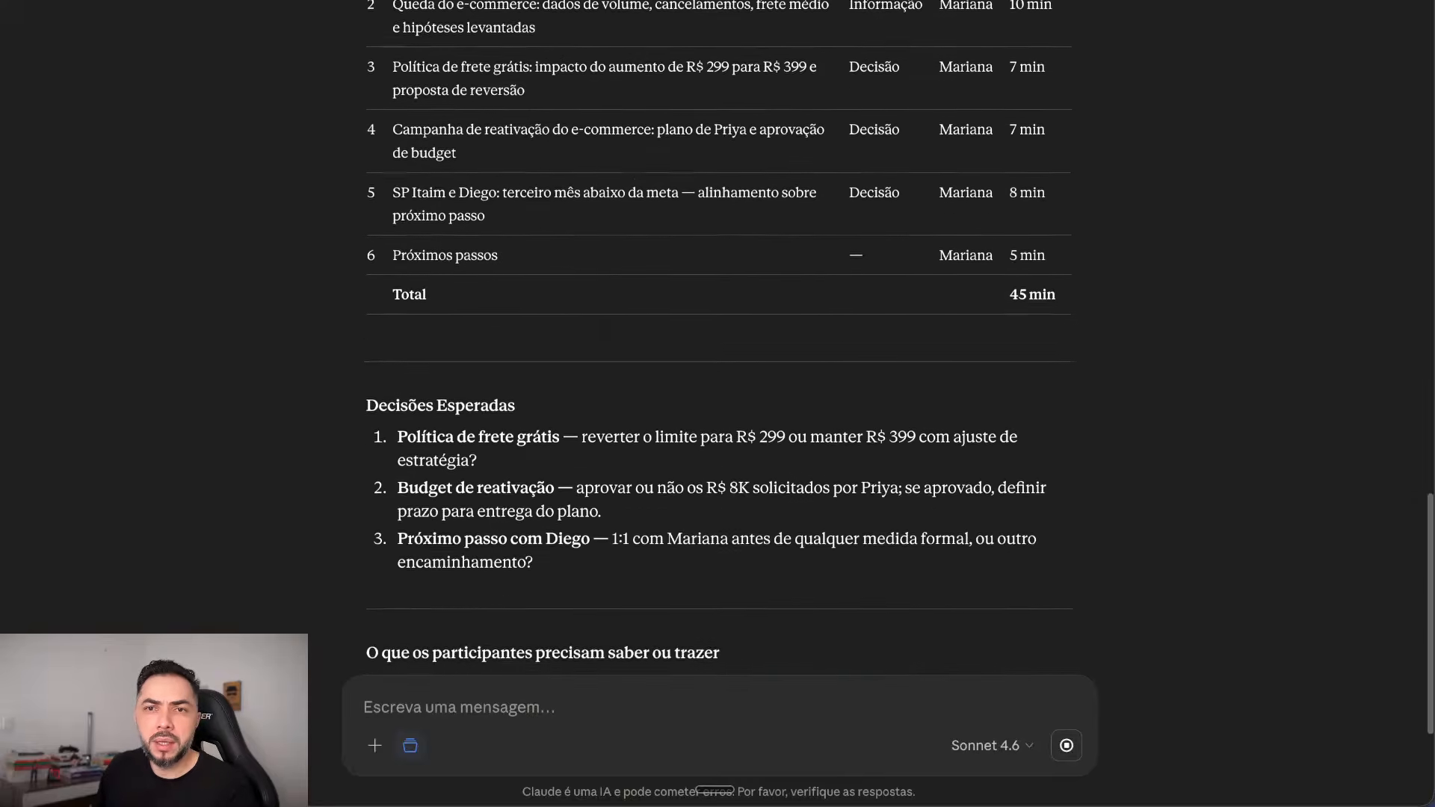
{"action": "scroll", "coordinate": [718, 336], "scroll_direction": "up", "scroll_amount": 8}
{"action": "scroll", "coordinate": [718, 337], "scroll_direction": "down", "scroll_amount": 12}
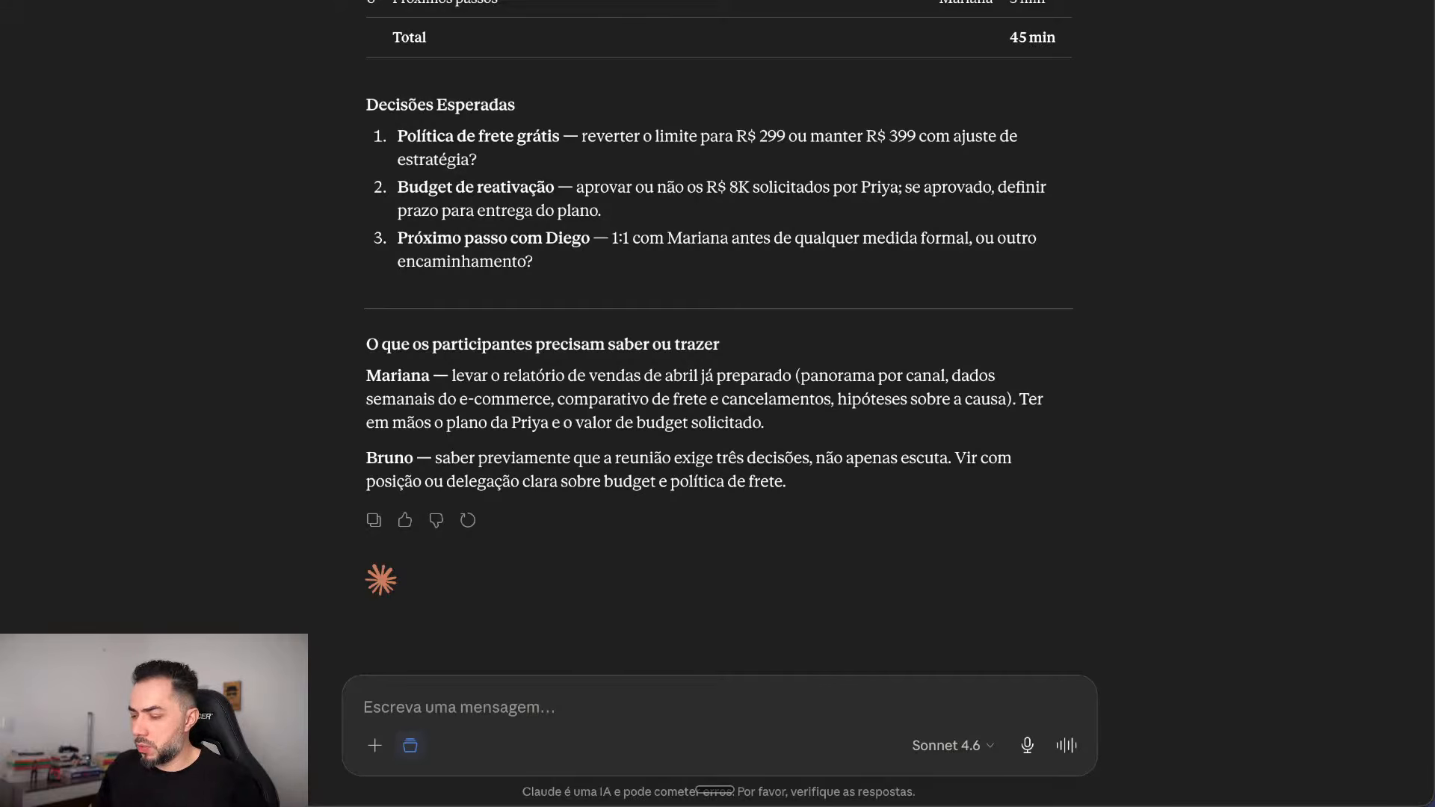
{"action": "type", "text": "Gere docx"}
{"action": "key", "text": "Return"}
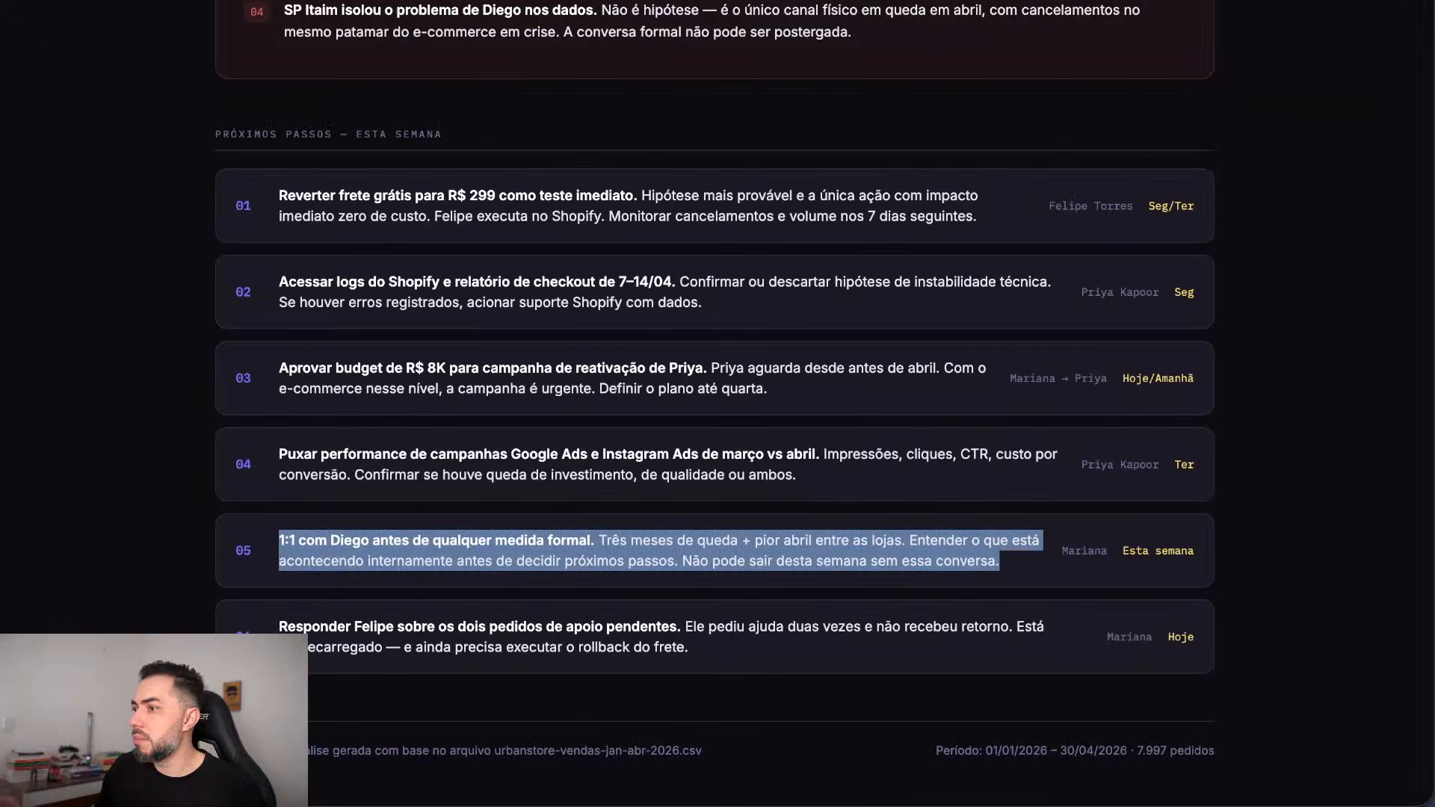
{"action": "key", "text": "F11"}
{"action": "key", "text": "F11"}
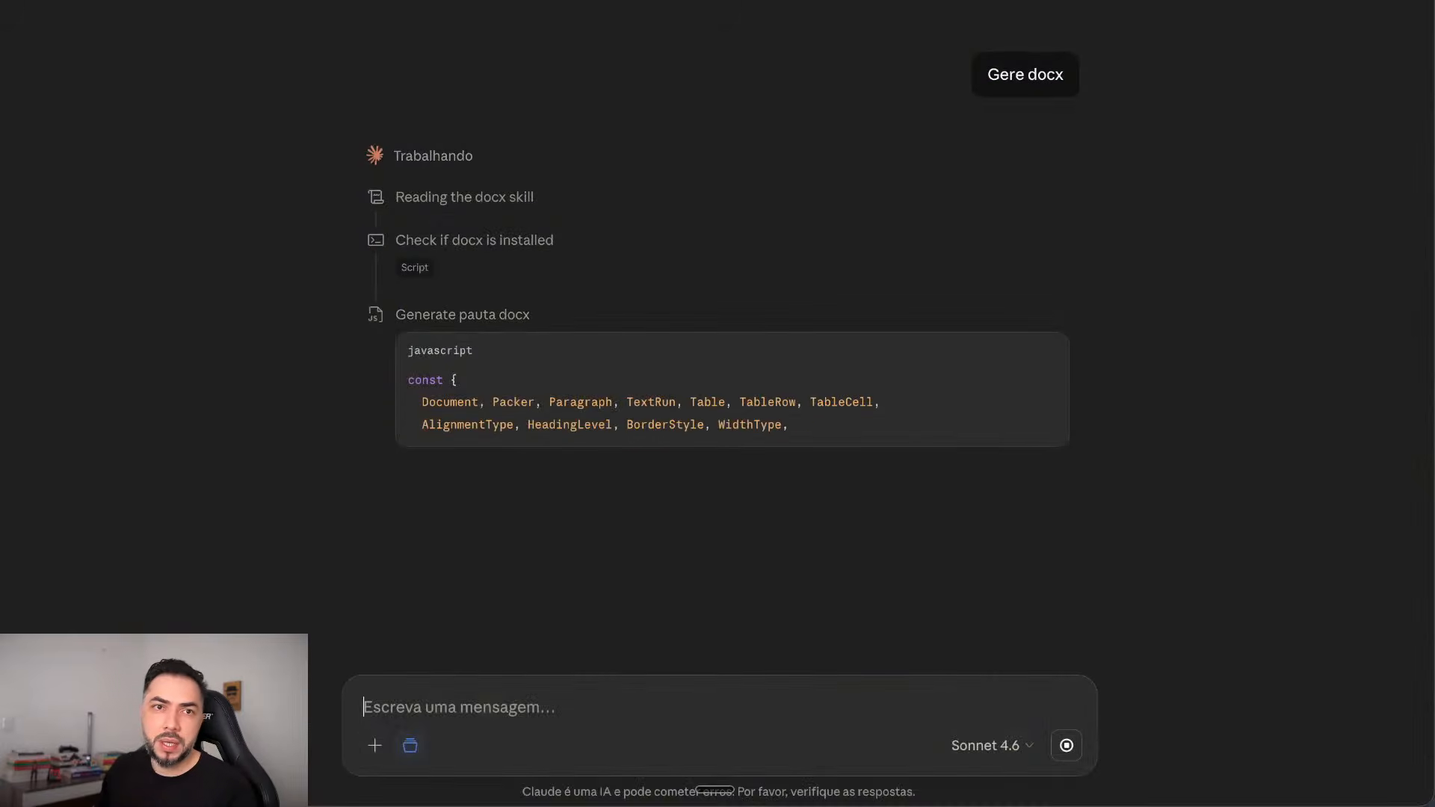
Step: Open Configurações from the account menu at the bottom of Claude's sidebar
{"action": "mouse_move", "coordinate": [45, 2]}
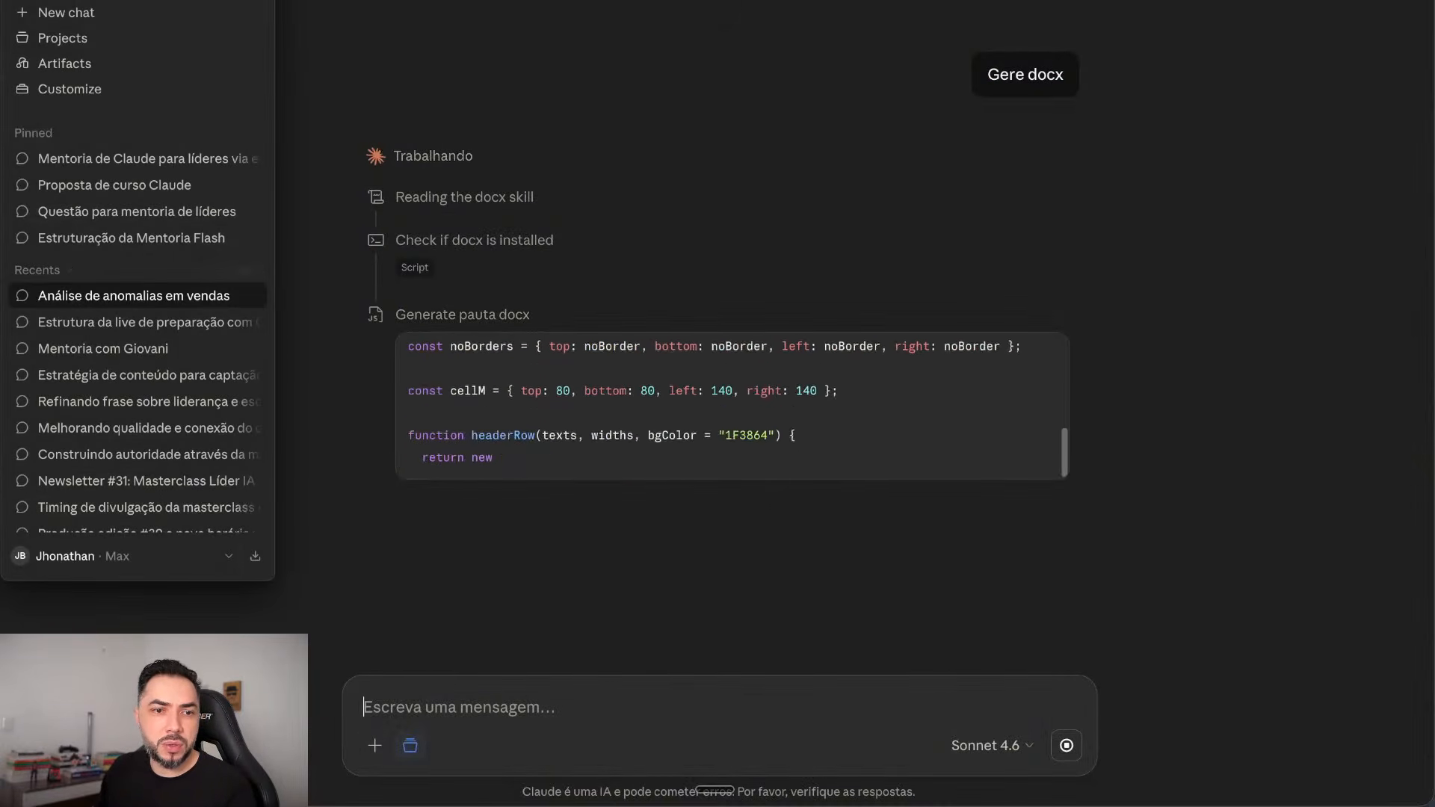
{"action": "left_click", "coordinate": [124, 556]}
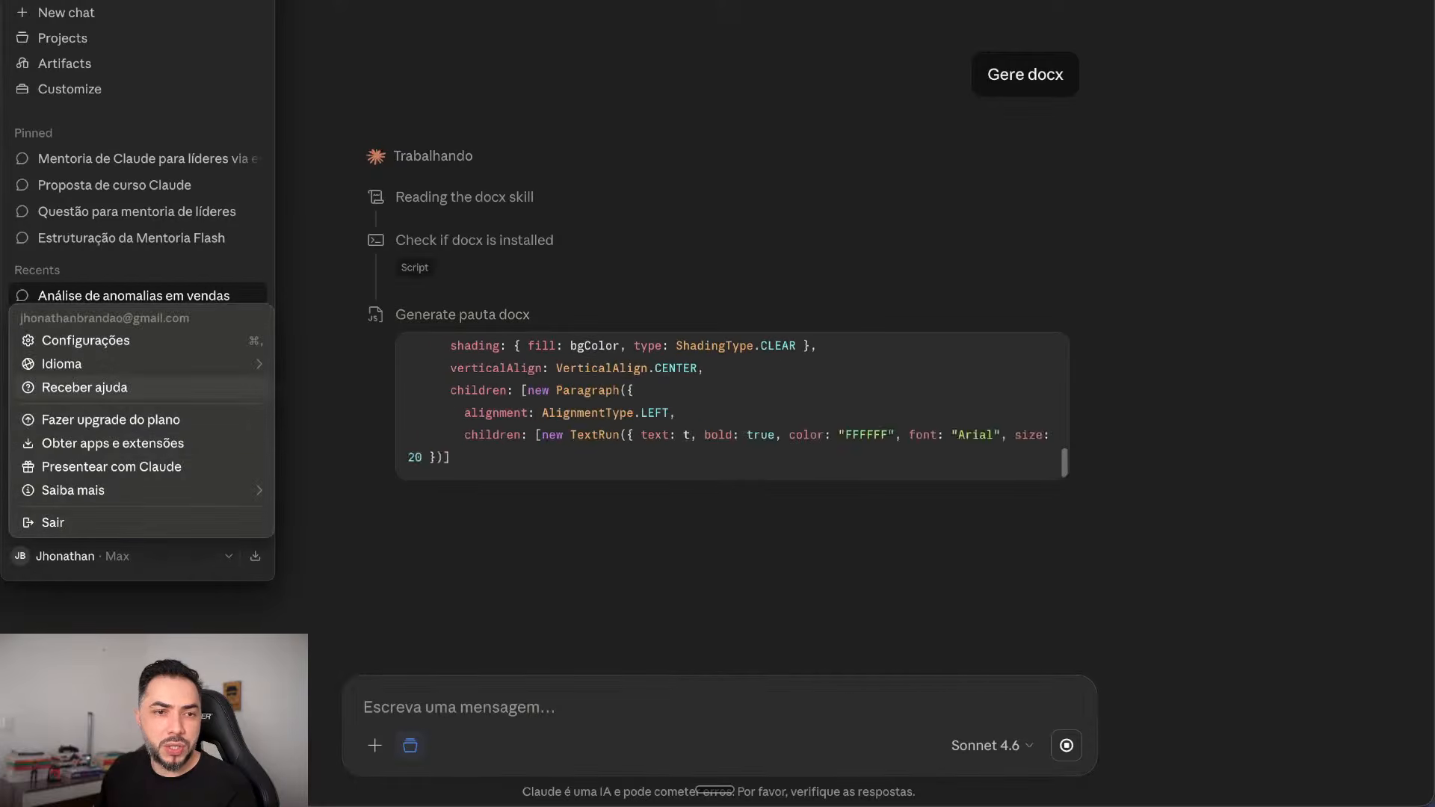
{"action": "left_click", "coordinate": [86, 341]}
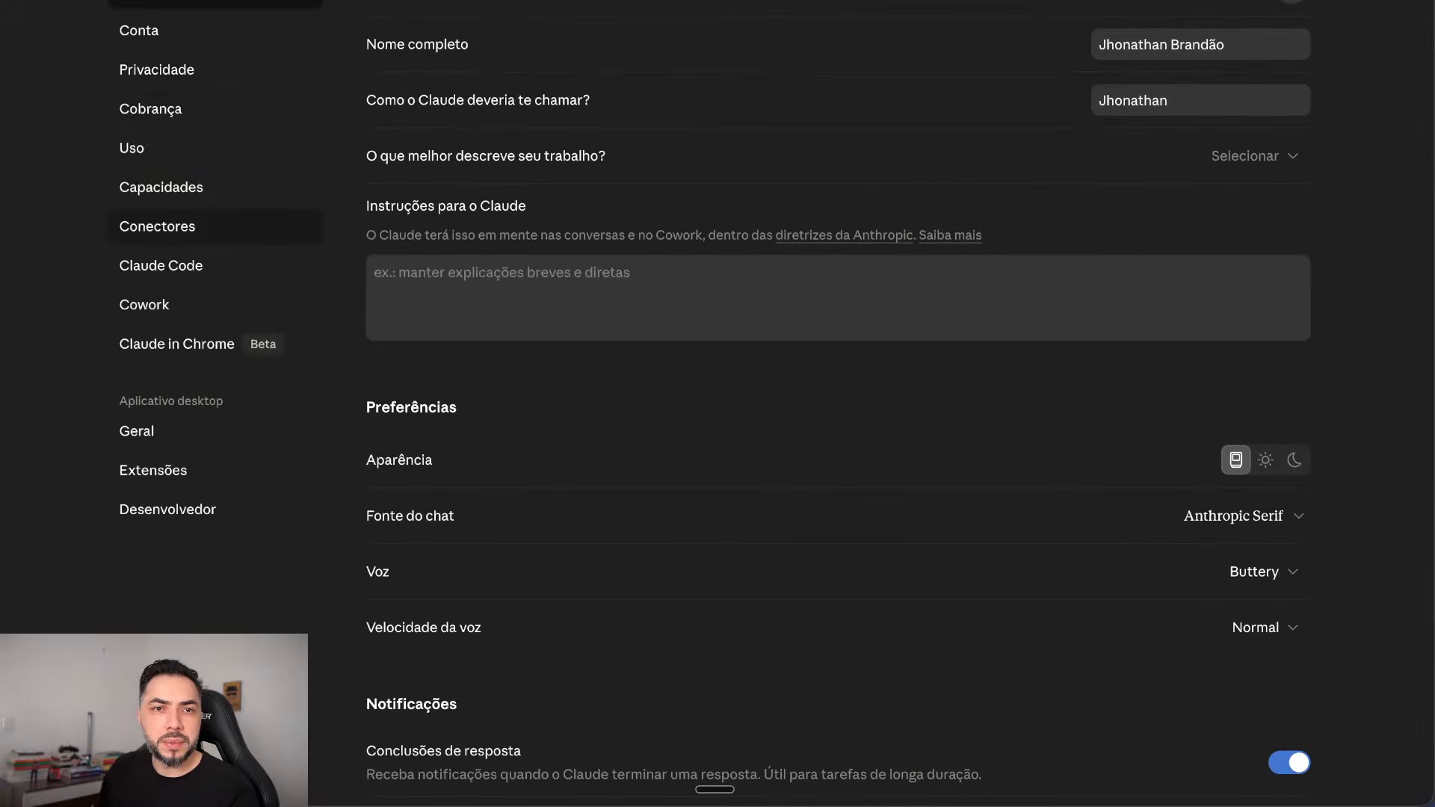
Step: Go to the Conectores settings and follow the Personalizar link to manage connectors
{"action": "left_click", "coordinate": [172, 226]}
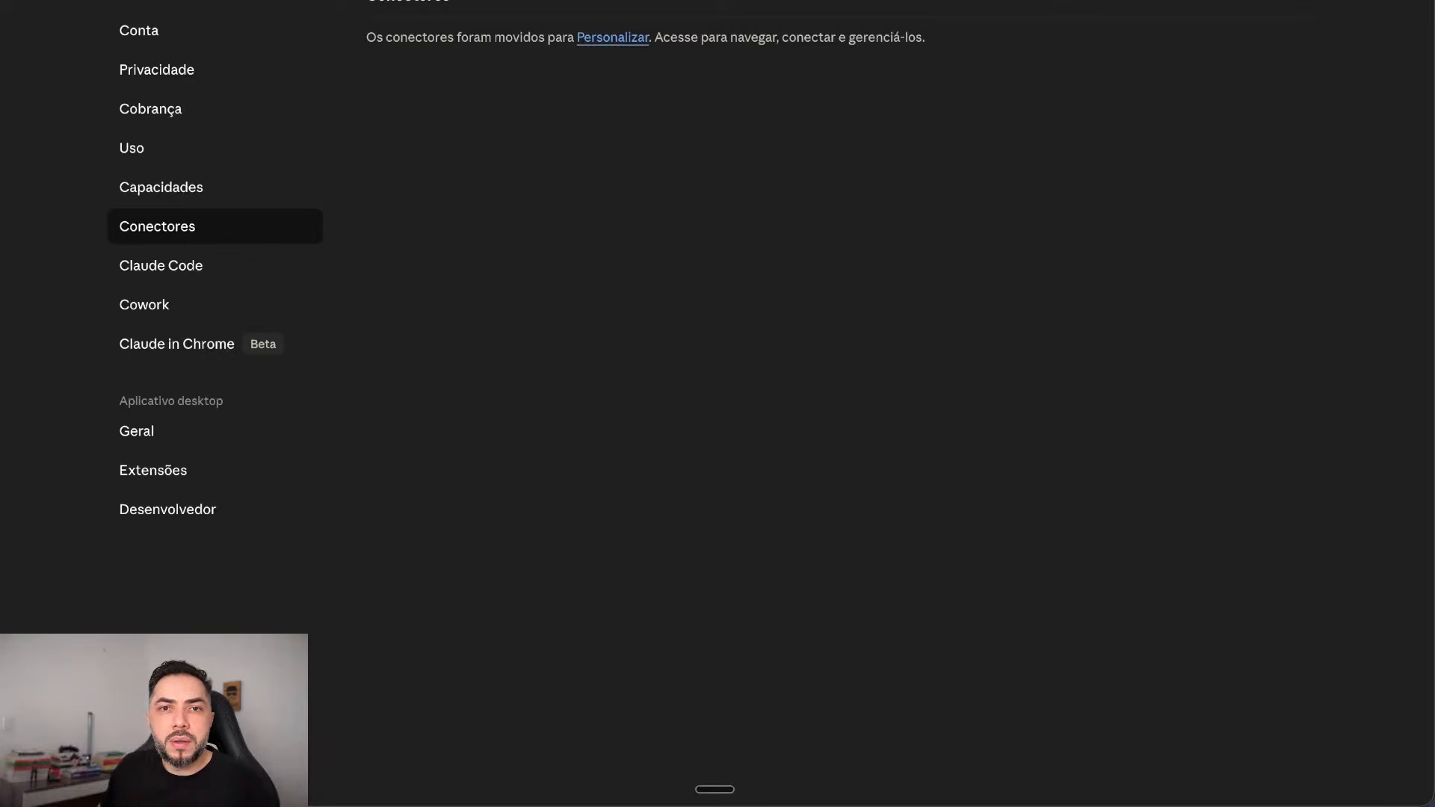
{"action": "left_click", "coordinate": [613, 38]}
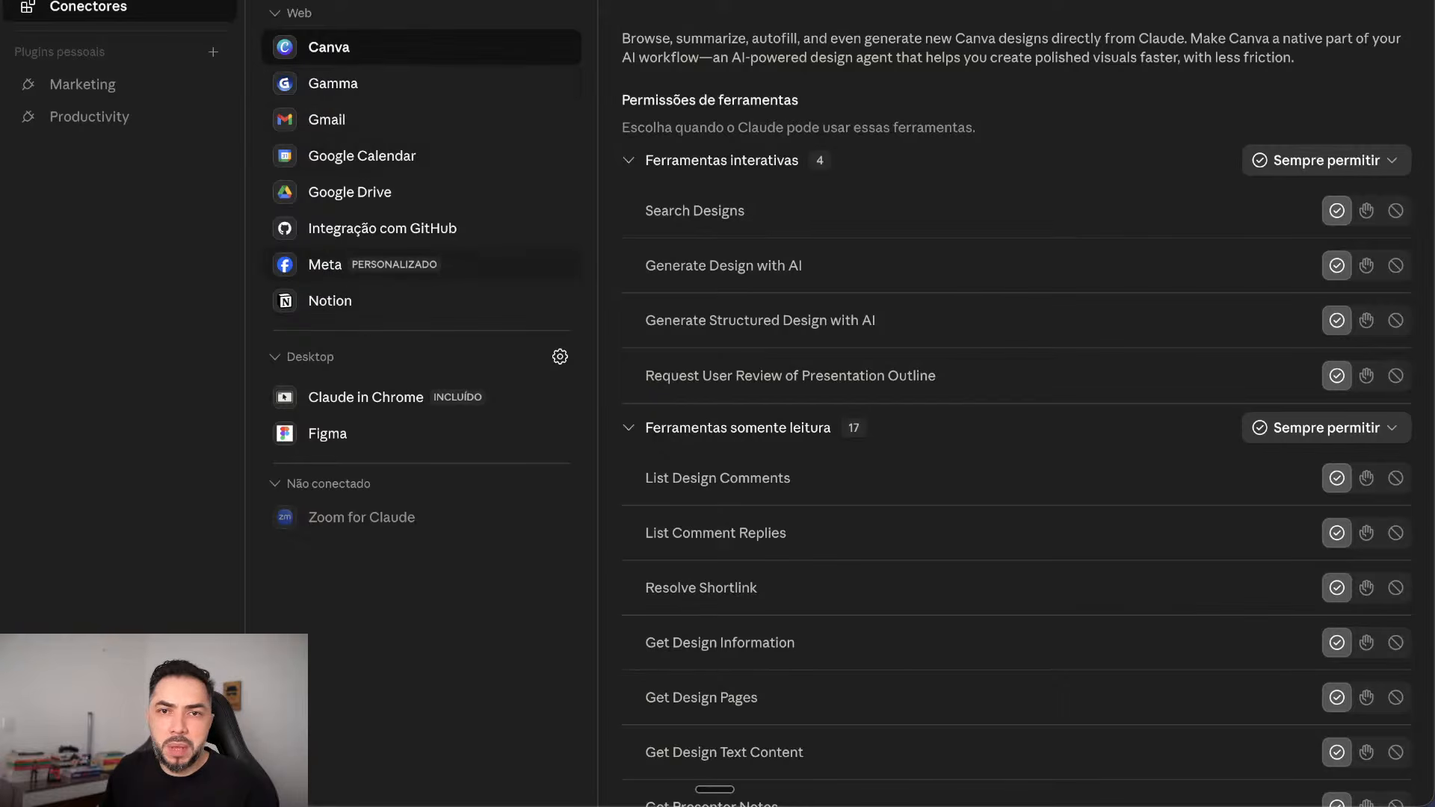
Step: Choose Navegar conectores from the + menu beside the connectors header
{"action": "scroll", "coordinate": [1016, 478], "scroll_direction": "down", "scroll_amount": 4}
{"action": "scroll", "coordinate": [1016, 478], "scroll_direction": "up", "scroll_amount": 4}
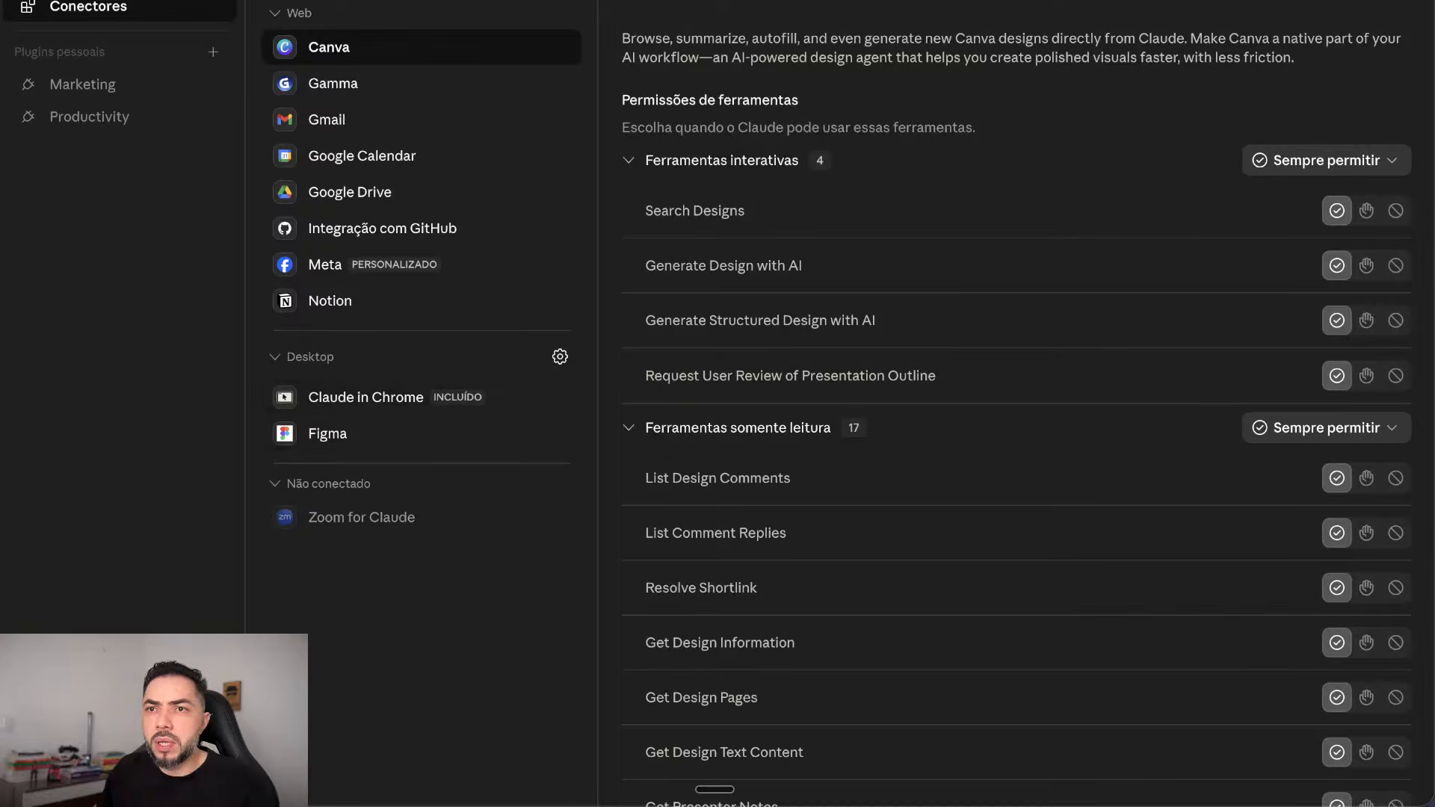
{"action": "left_click", "coordinate": [559, 1]}
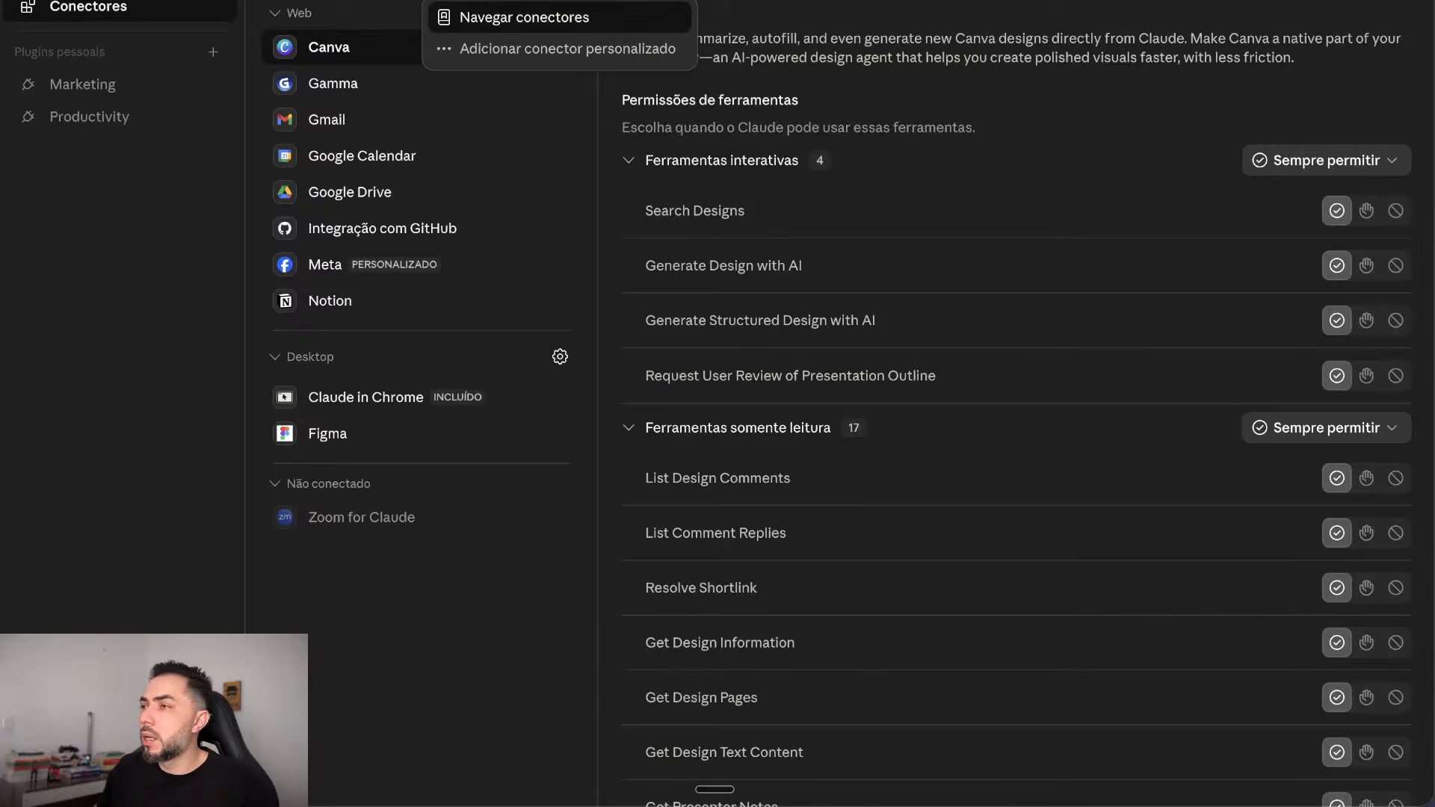
{"action": "left_click", "coordinate": [524, 17]}
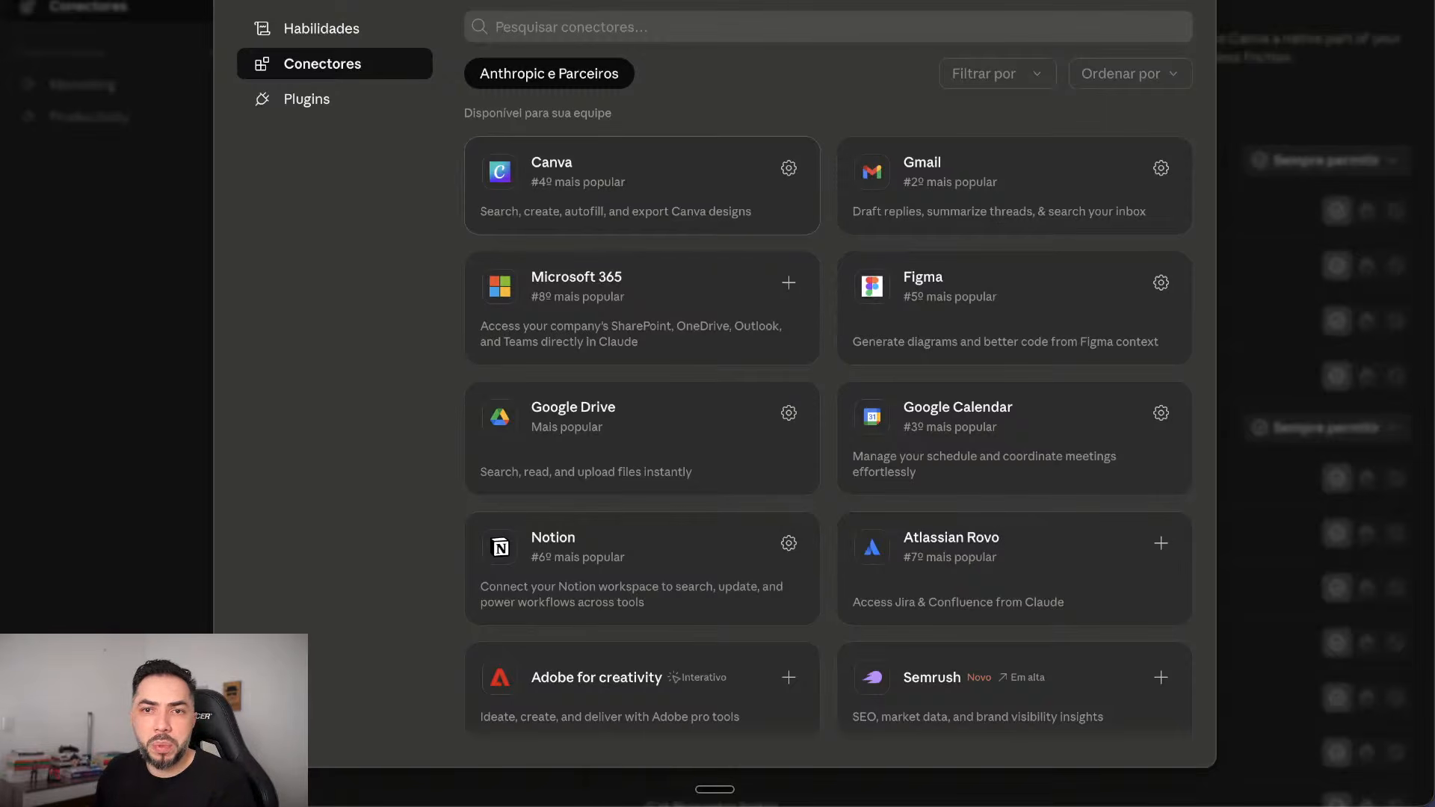
Step: Scroll through the connector directory, past entries like PubMed, Context7, Stripe and Retool
{"action": "scroll", "coordinate": [828, 419], "scroll_direction": "down", "scroll_amount": 3}
{"action": "scroll", "coordinate": [828, 418], "scroll_direction": "up", "scroll_amount": 3}
{"action": "scroll", "coordinate": [828, 419], "scroll_direction": "down", "scroll_amount": 3}
{"action": "scroll", "coordinate": [828, 419], "scroll_direction": "down", "scroll_amount": 9}
{"action": "scroll", "coordinate": [643, 322], "scroll_direction": "down", "scroll_amount": 9}
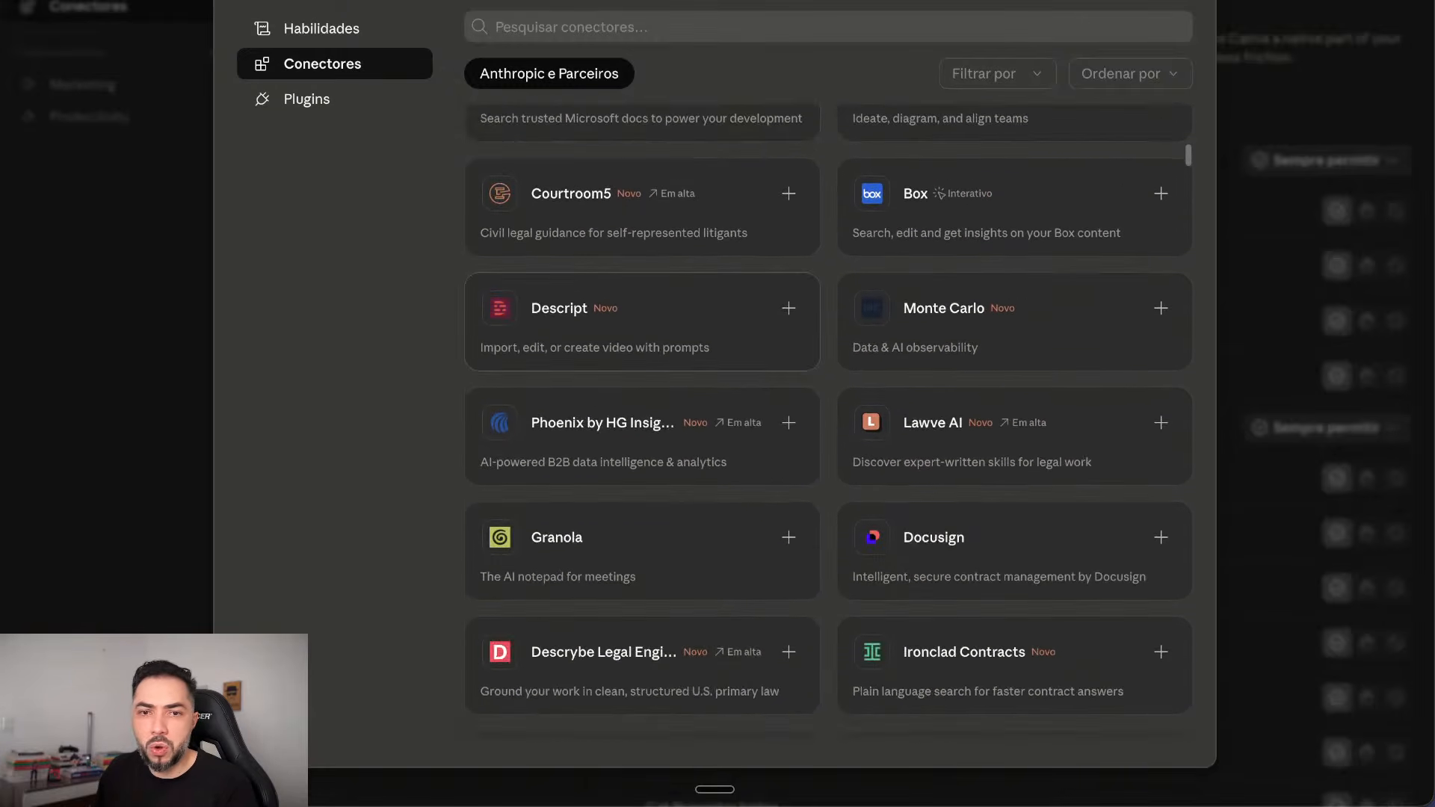
{"action": "scroll", "coordinate": [643, 321], "scroll_direction": "down", "scroll_amount": 9}
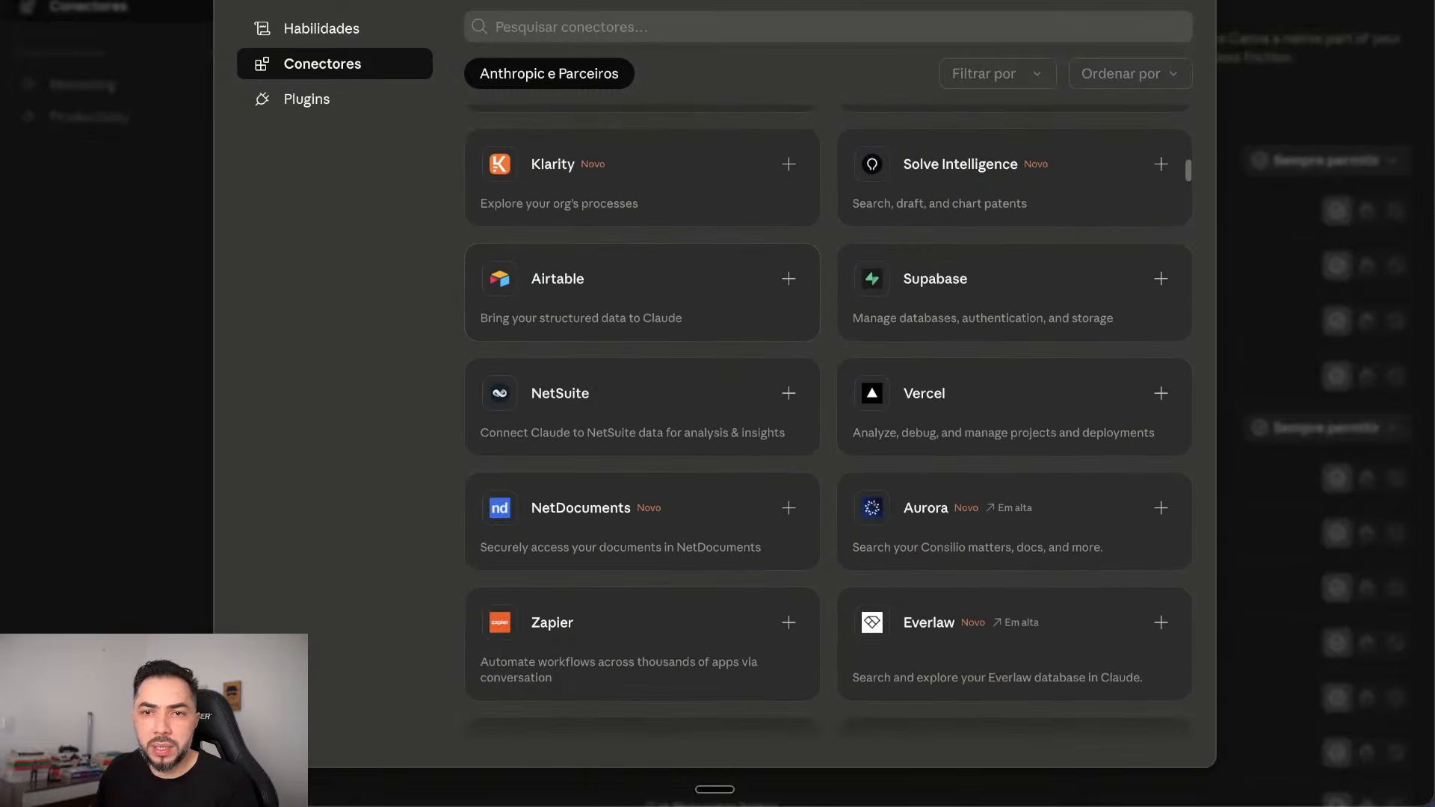
{"action": "scroll", "coordinate": [828, 419], "scroll_direction": "down", "scroll_amount": 5}
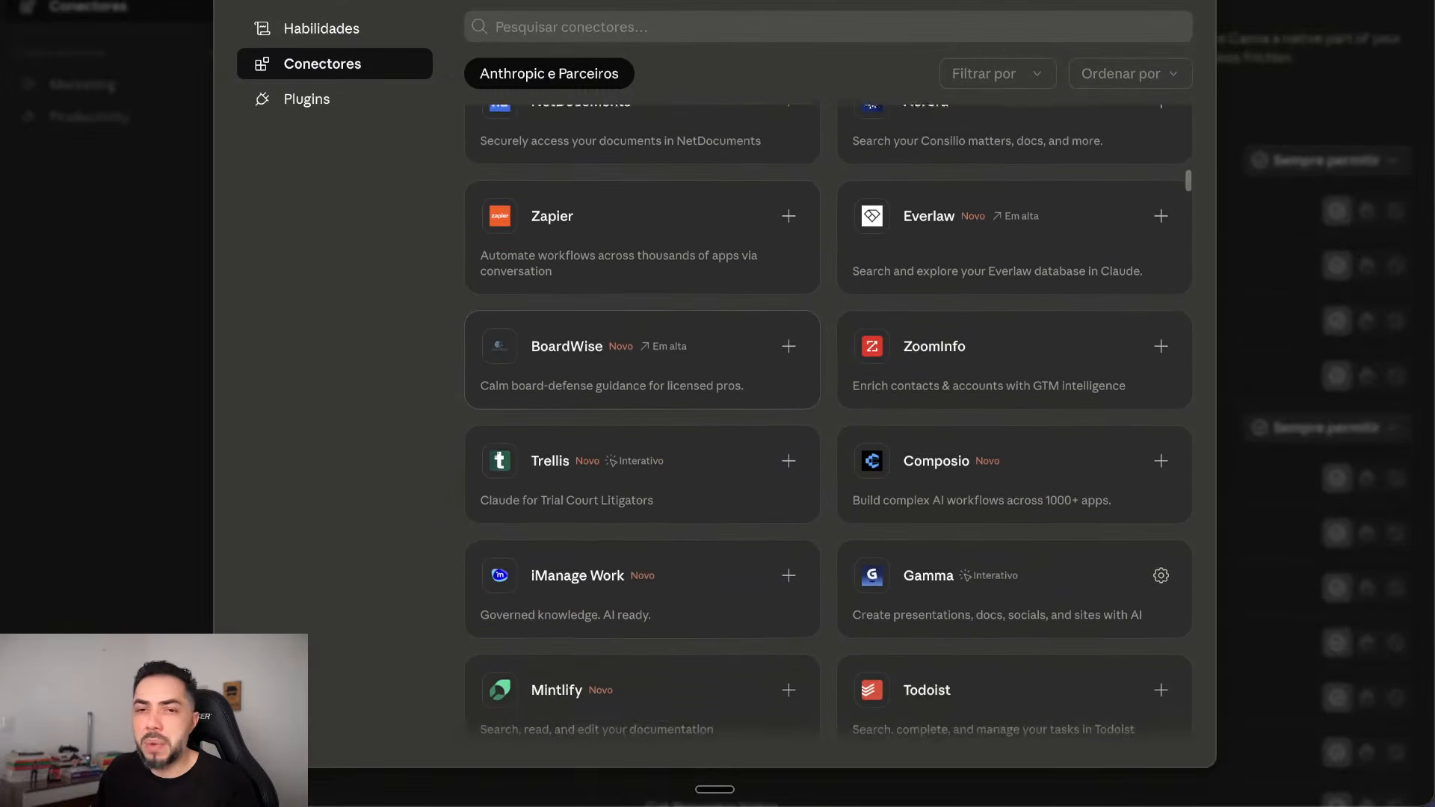
{"action": "scroll", "coordinate": [829, 416], "scroll_direction": "down", "scroll_amount": 13}
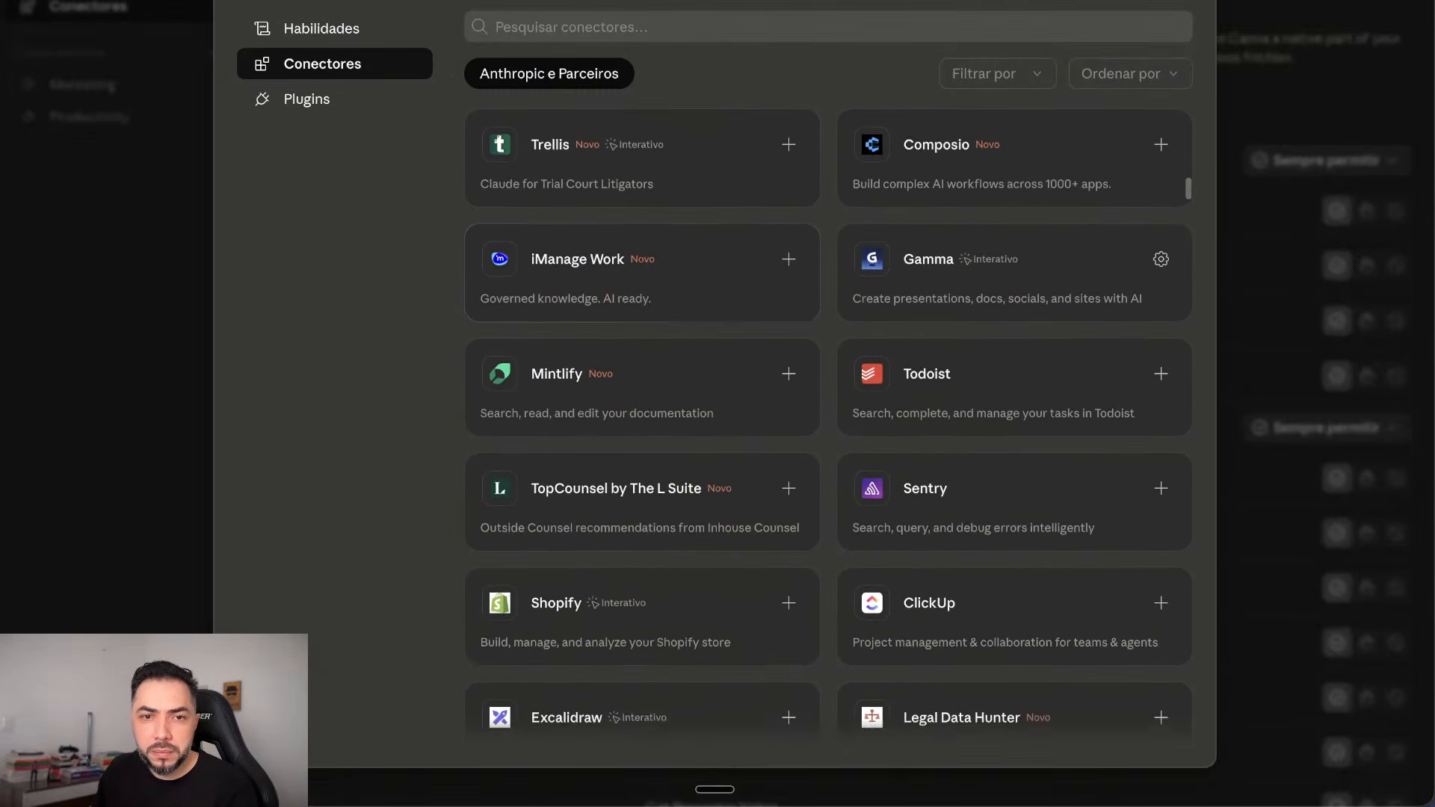
{"action": "scroll", "coordinate": [829, 418], "scroll_direction": "down", "scroll_amount": 10}
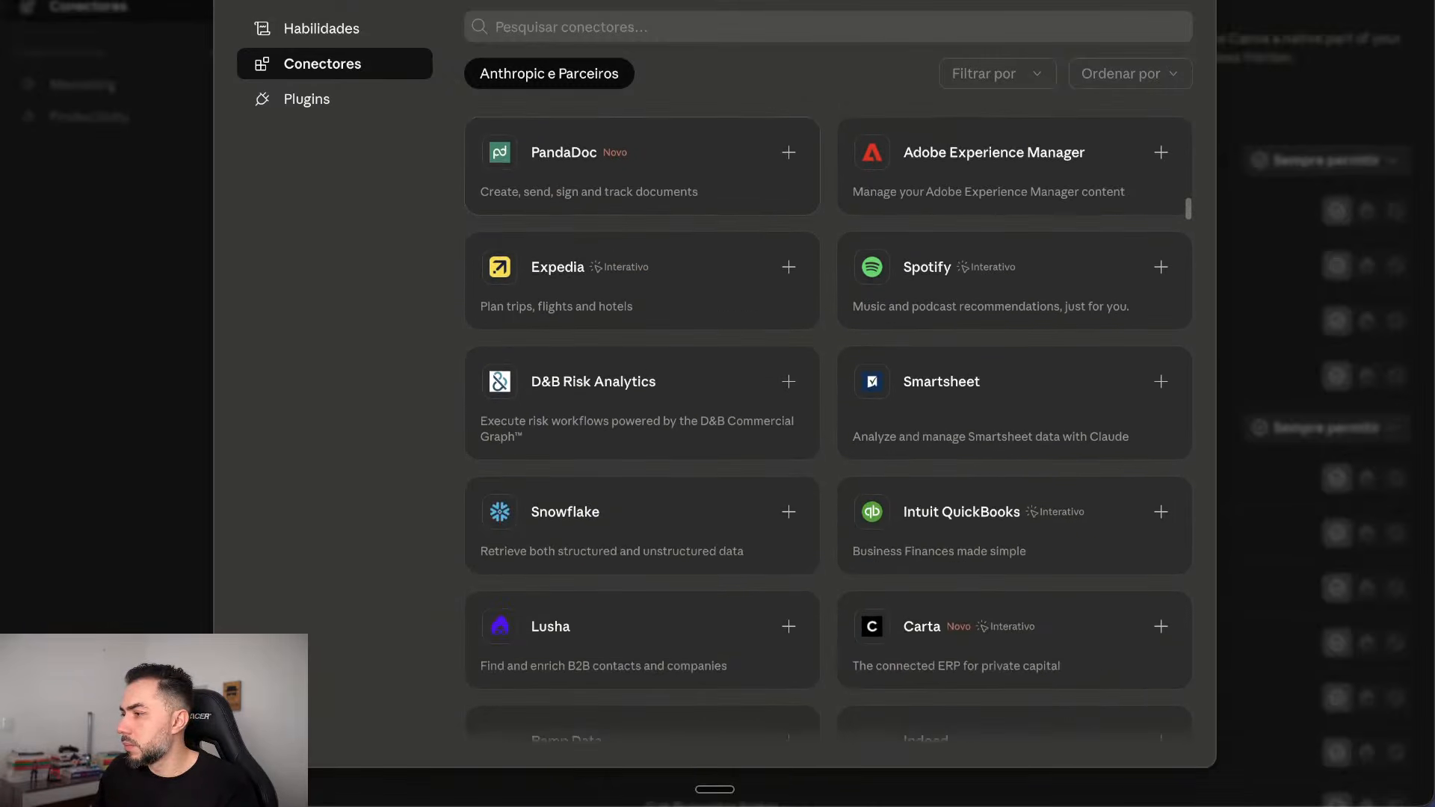
{"action": "scroll", "coordinate": [828, 418], "scroll_direction": "down", "scroll_amount": 12}
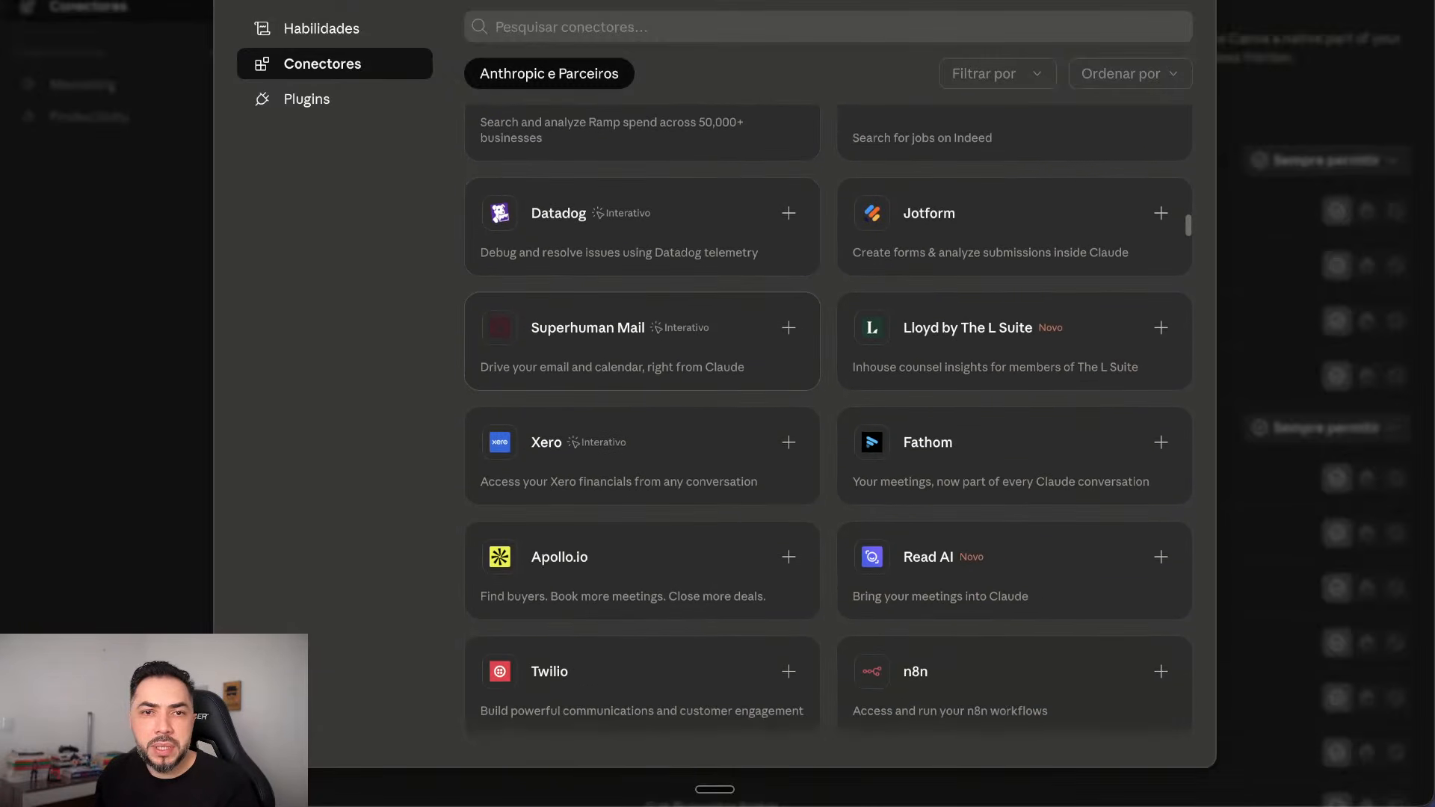
{"action": "scroll", "coordinate": [643, 254], "scroll_direction": "down", "scroll_amount": 1}
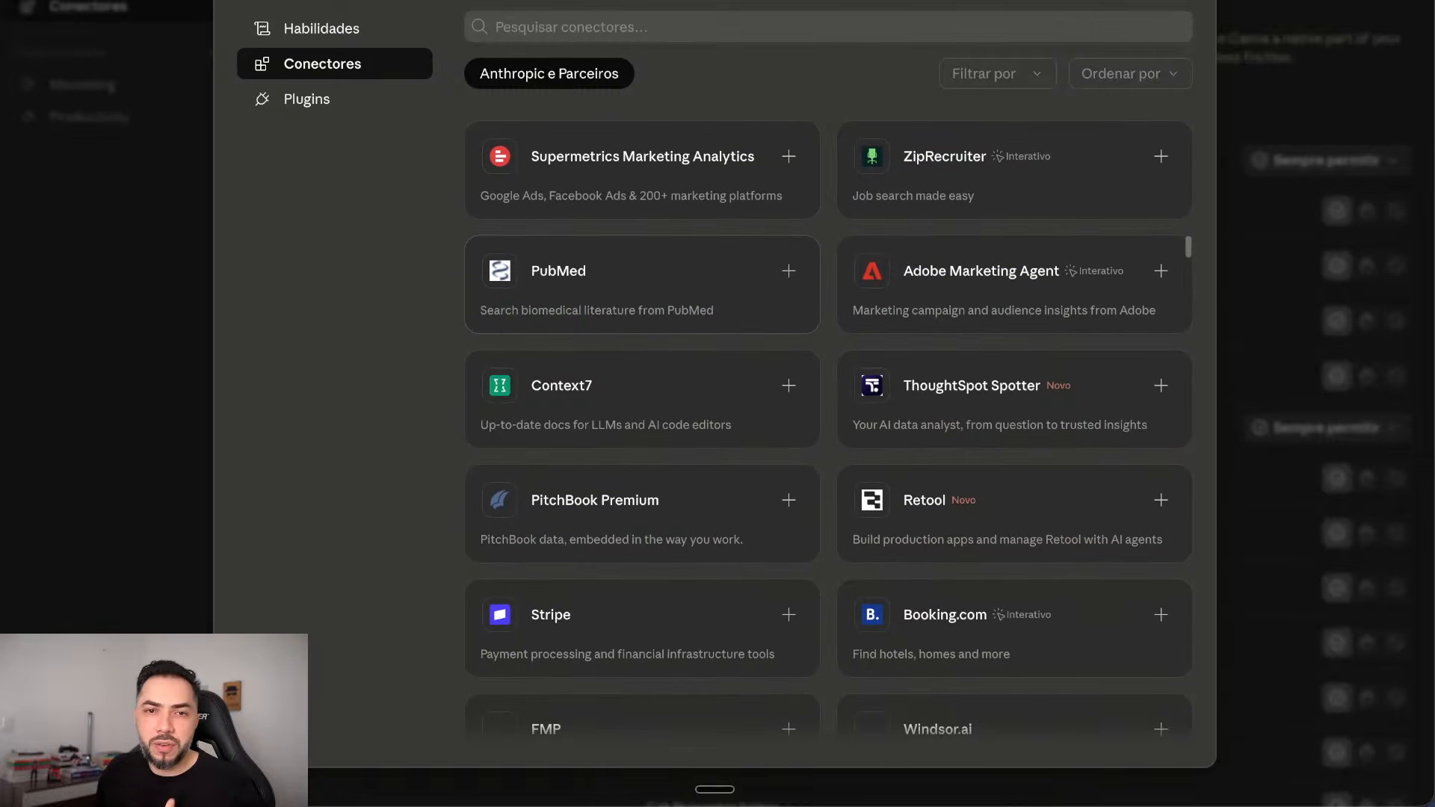
{"action": "scroll", "coordinate": [643, 254], "scroll_direction": "down", "scroll_amount": 1}
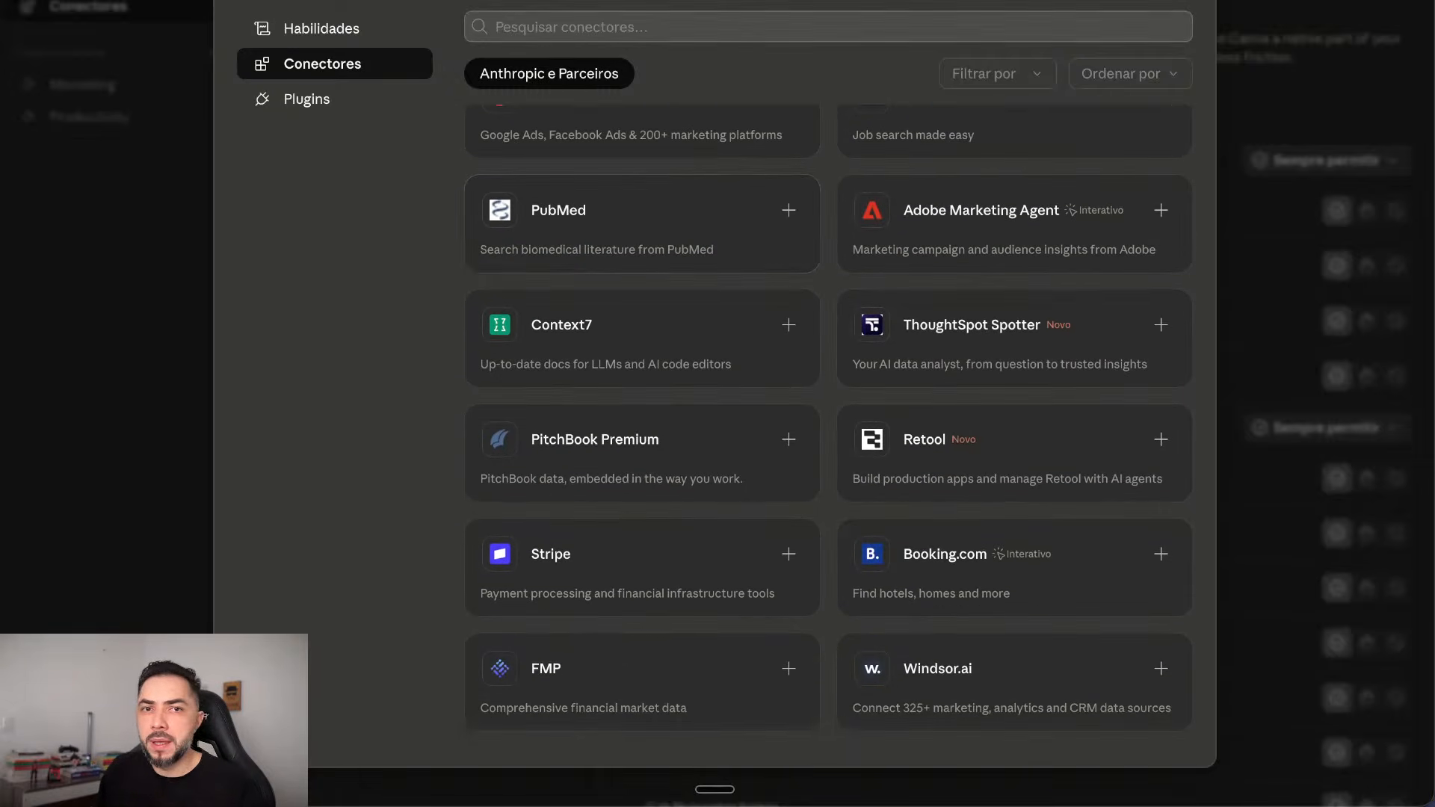
Step: Search the catalogue for 'out', clear the search and close the connectors catalogue
{"action": "left_click", "coordinate": [643, 27]}
{"action": "type", "text": "out"}
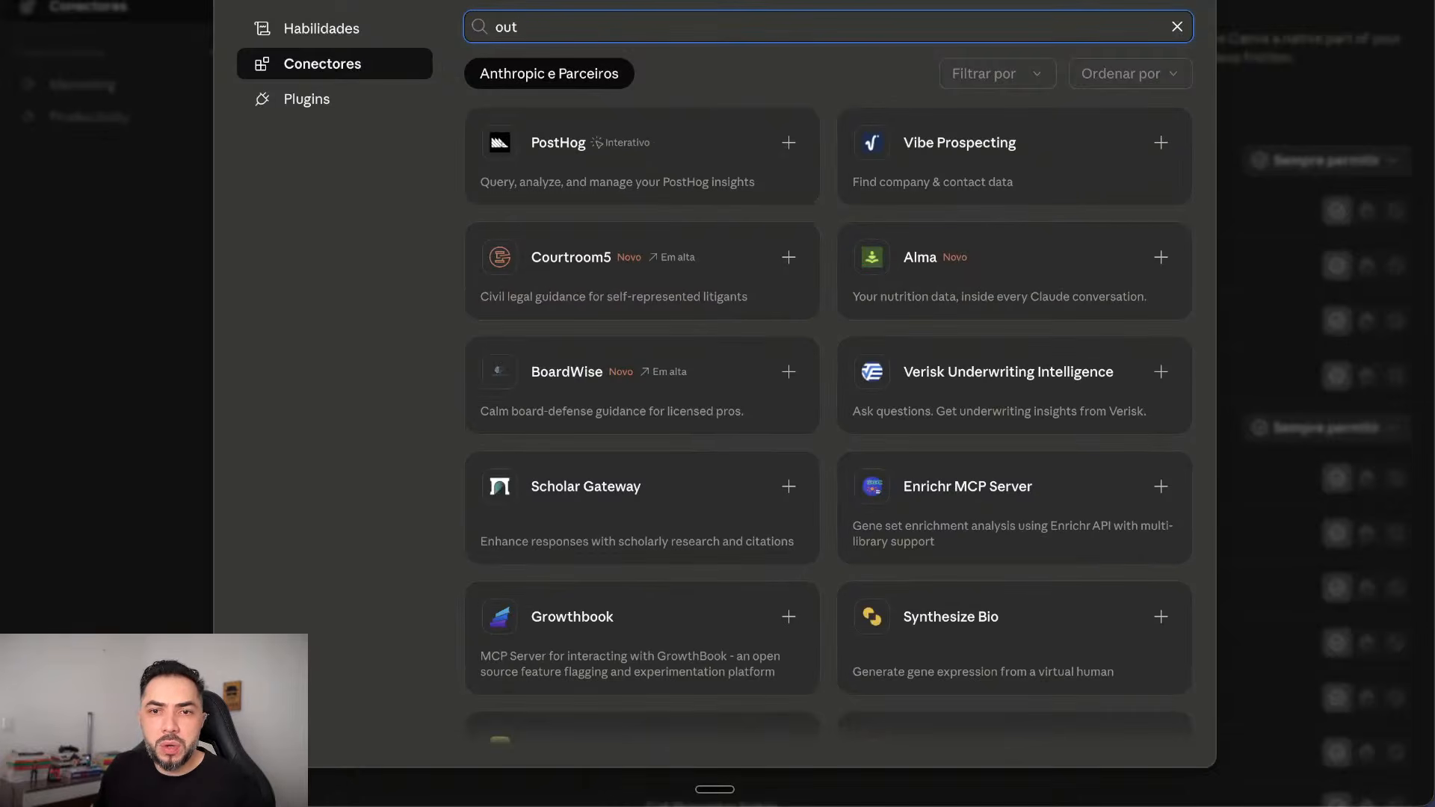
{"action": "key", "text": "BackSpace"}
{"action": "key", "text": "BackSpace"}
{"action": "key", "text": "BackSpace"}
{"action": "scroll", "coordinate": [829, 419], "scroll_direction": "down", "scroll_amount": 10}
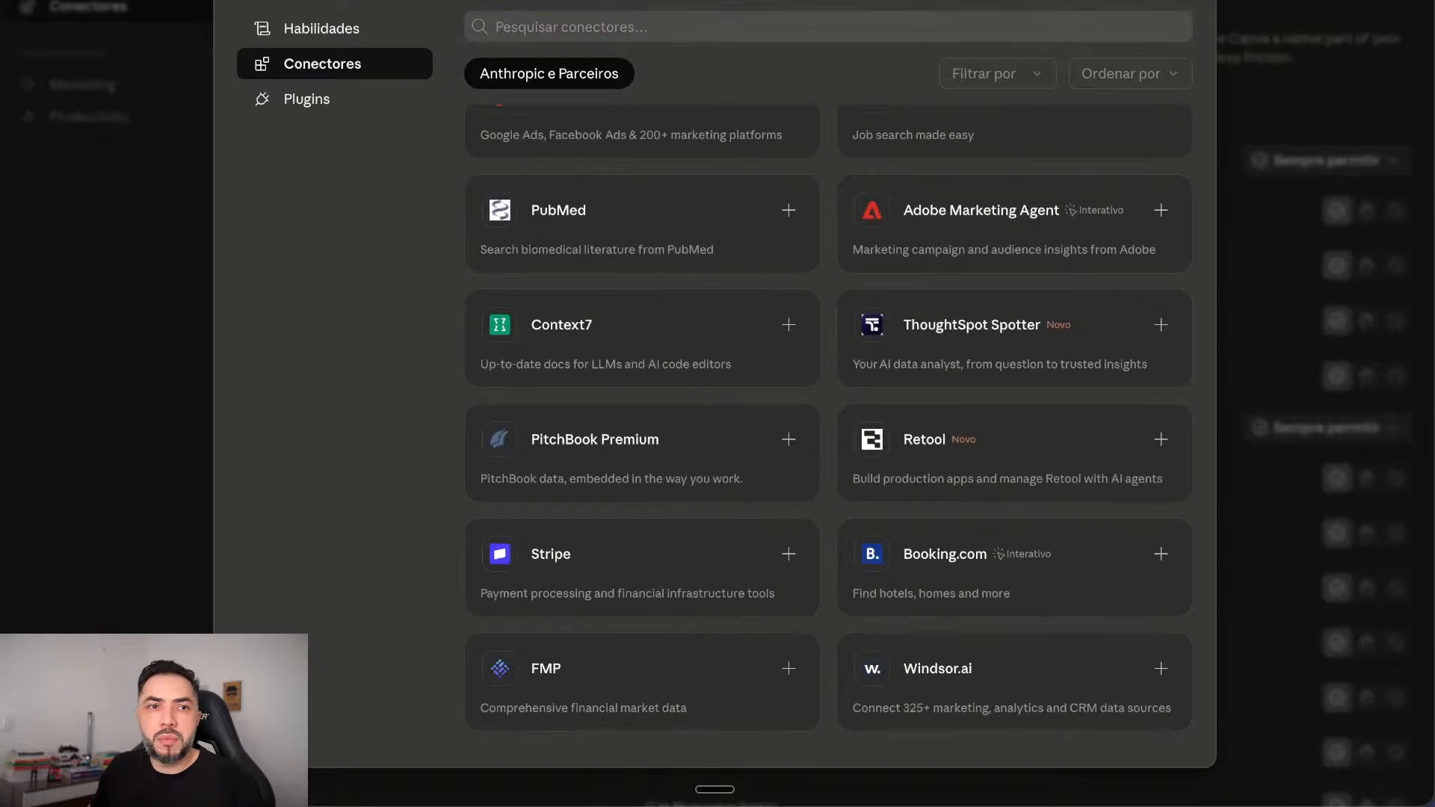
{"action": "key", "text": "Escape"}
Step: Return to the agenda chat and preview both pages of the Pauta reuniao bruno abril DOCX
{"action": "key", "text": "ctrl+Tab"}
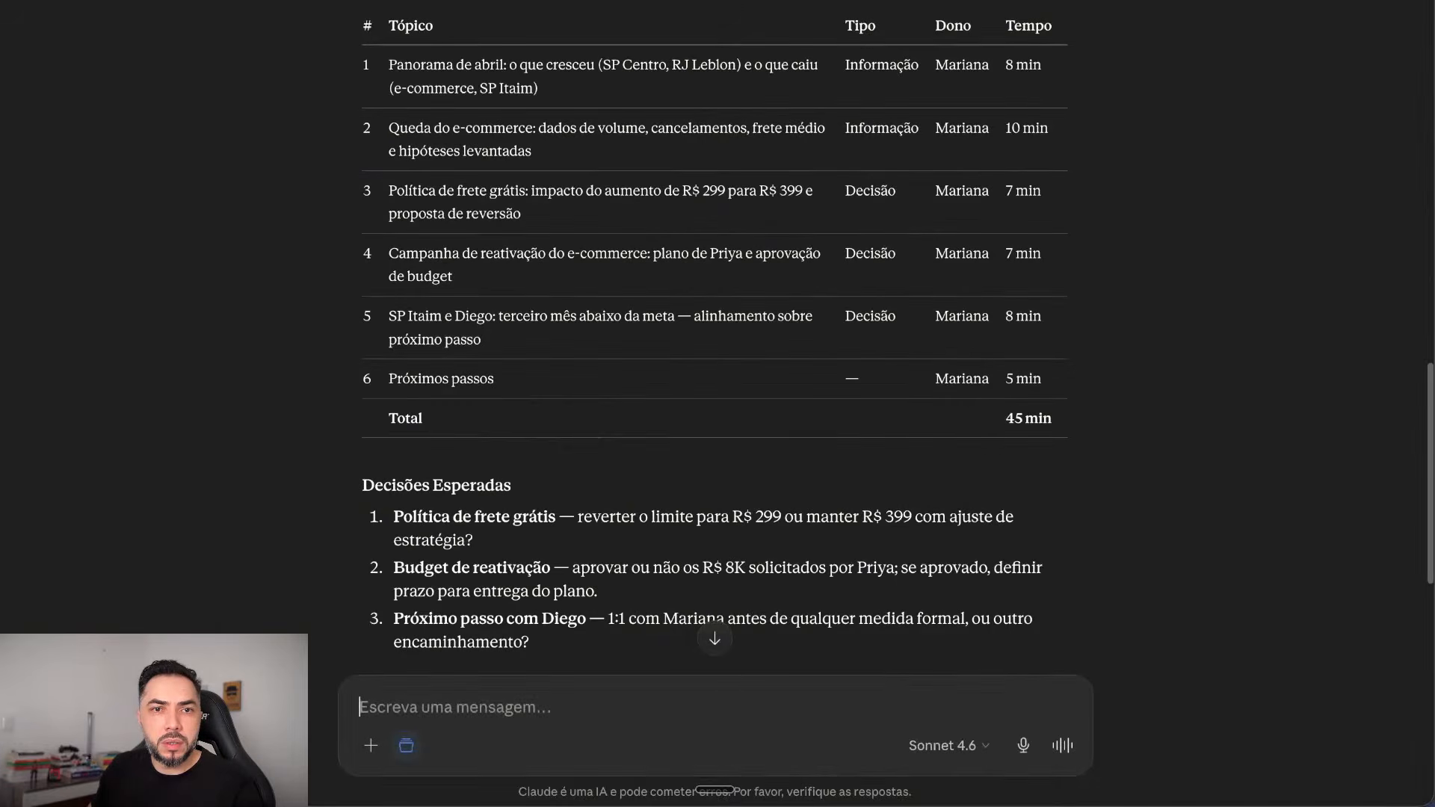
{"action": "scroll", "coordinate": [715, 419], "scroll_direction": "down", "scroll_amount": 10}
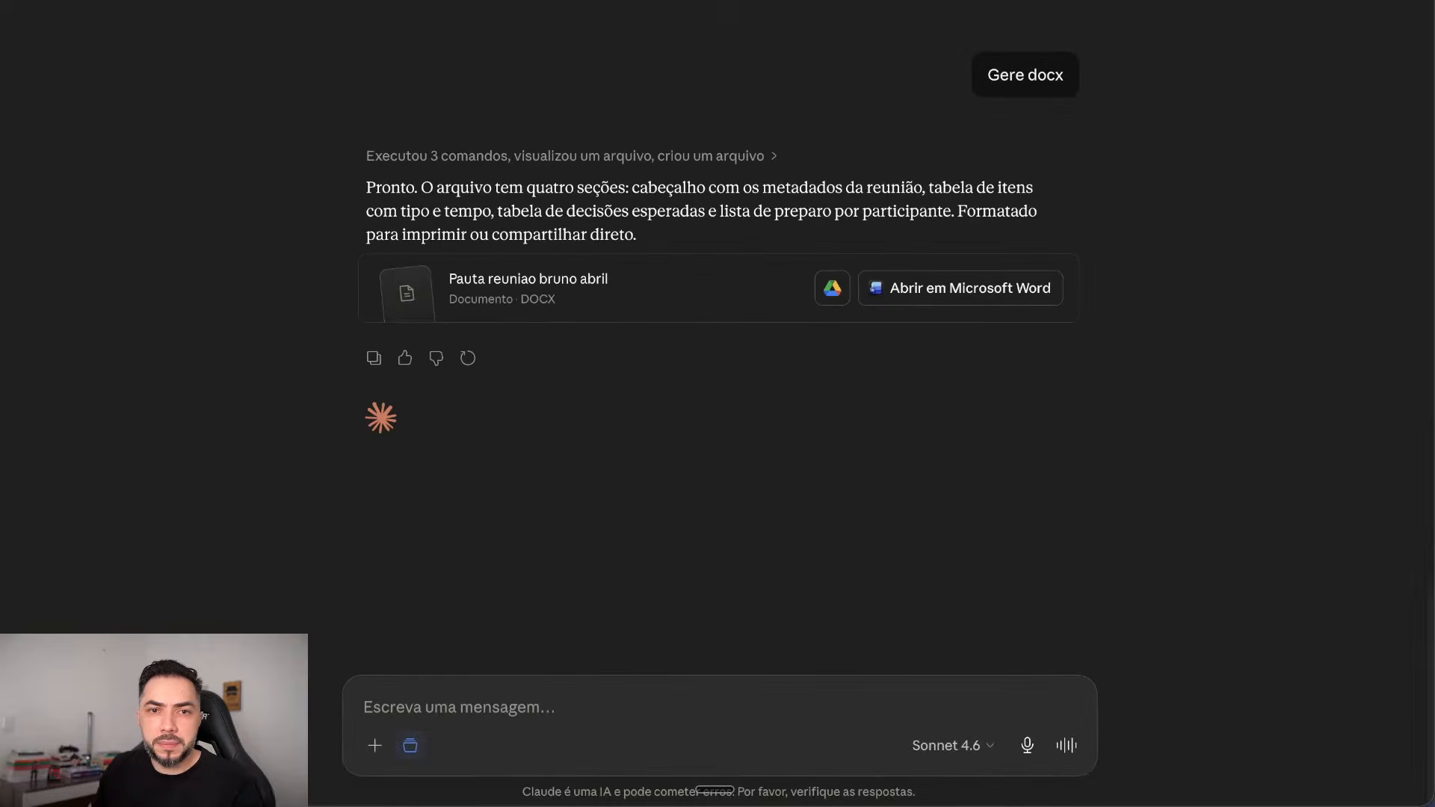
{"action": "left_click", "coordinate": [568, 288]}
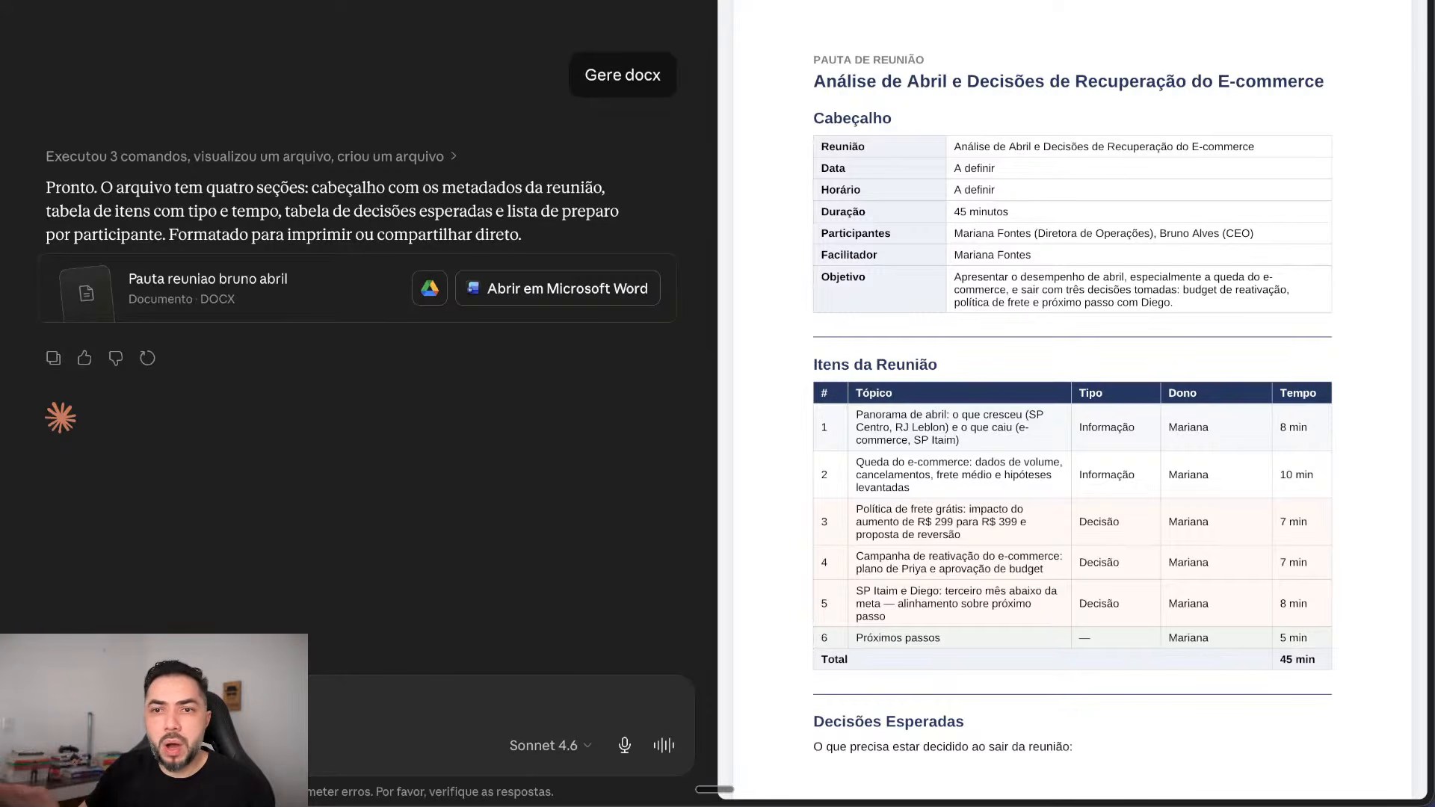
{"action": "scroll", "coordinate": [1071, 403], "scroll_direction": "down", "scroll_amount": 15}
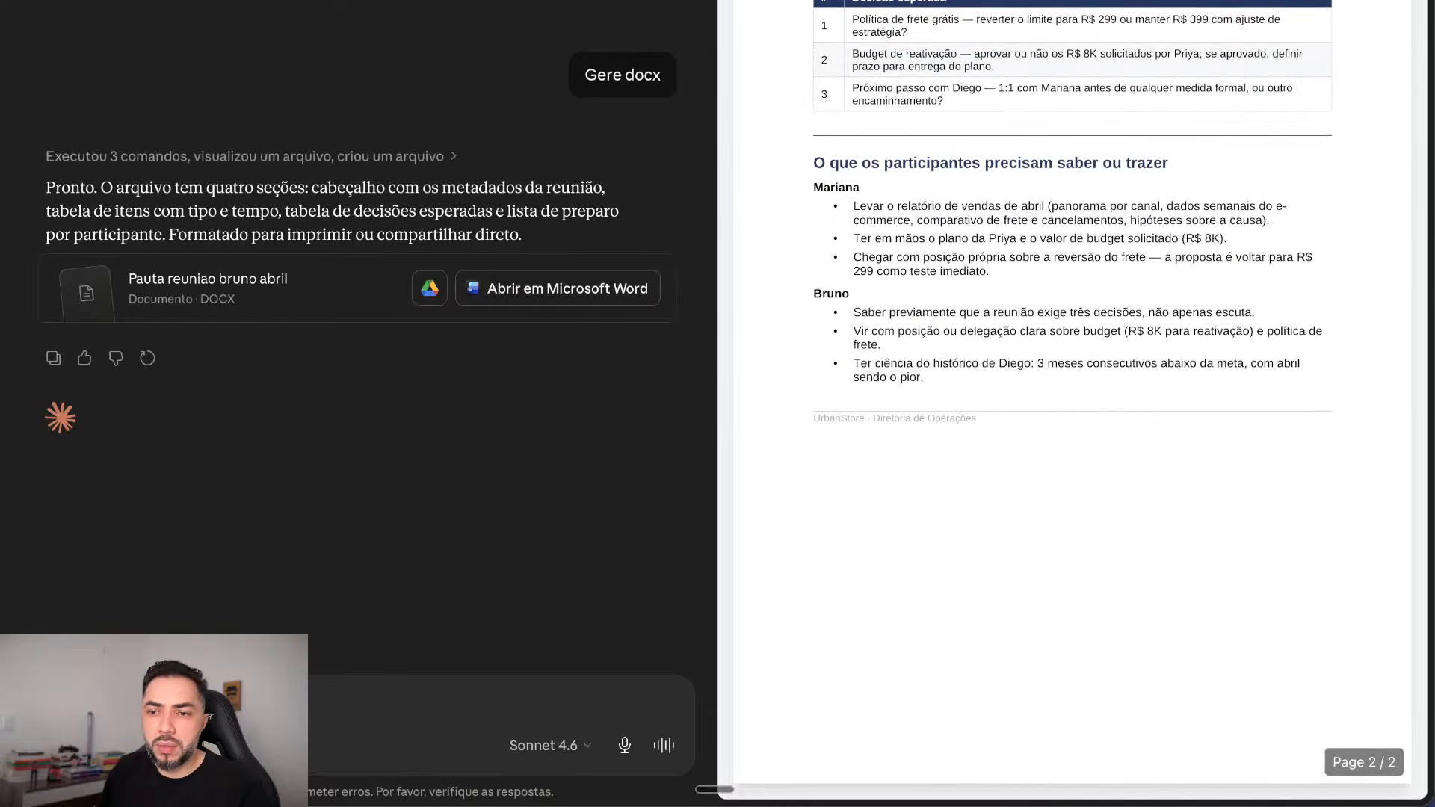
{"action": "scroll", "coordinate": [1071, 404], "scroll_direction": "up", "scroll_amount": 20}
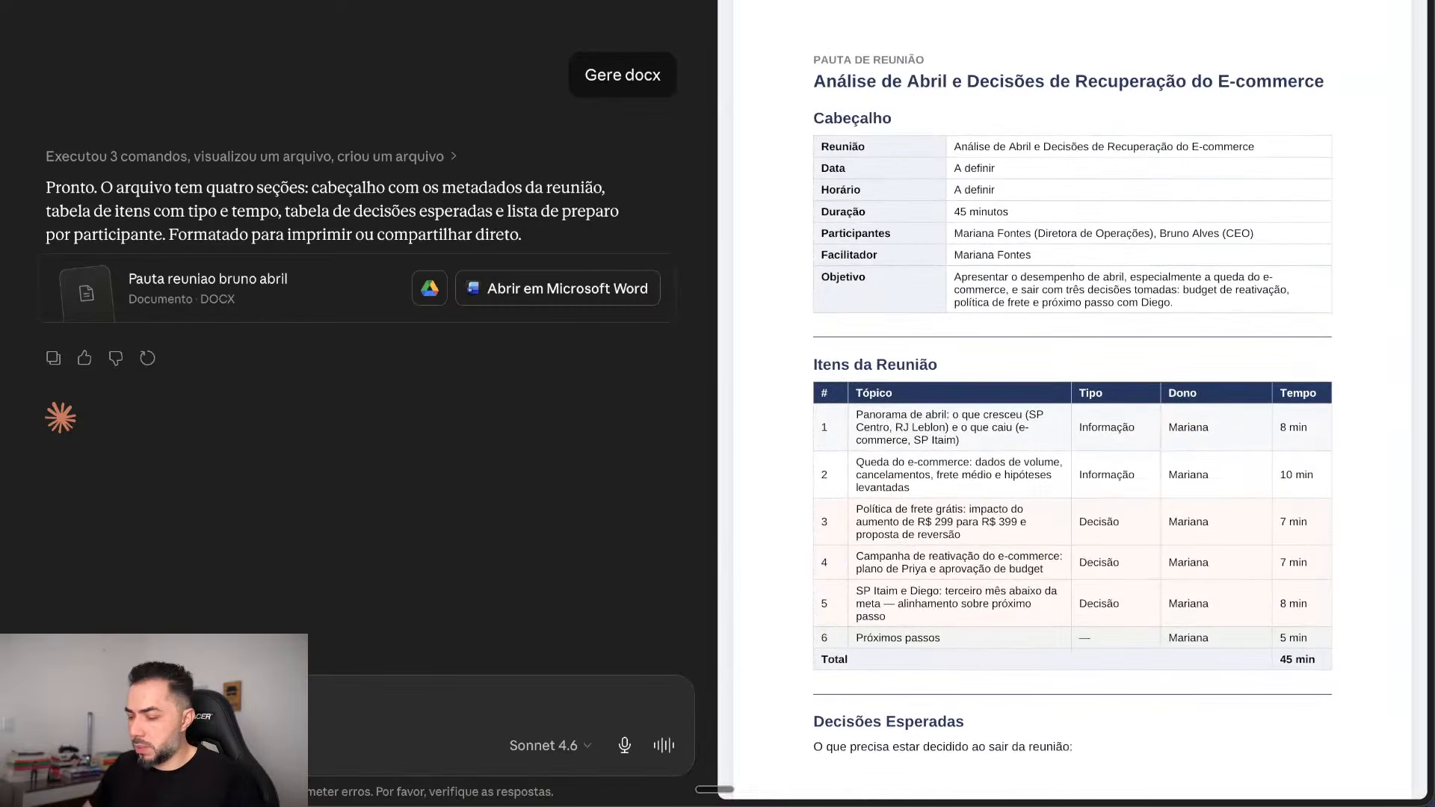
Step: Erase the stray text and dictate a request for the meeting invitation e-mail
{"action": "type", "text": "G"}
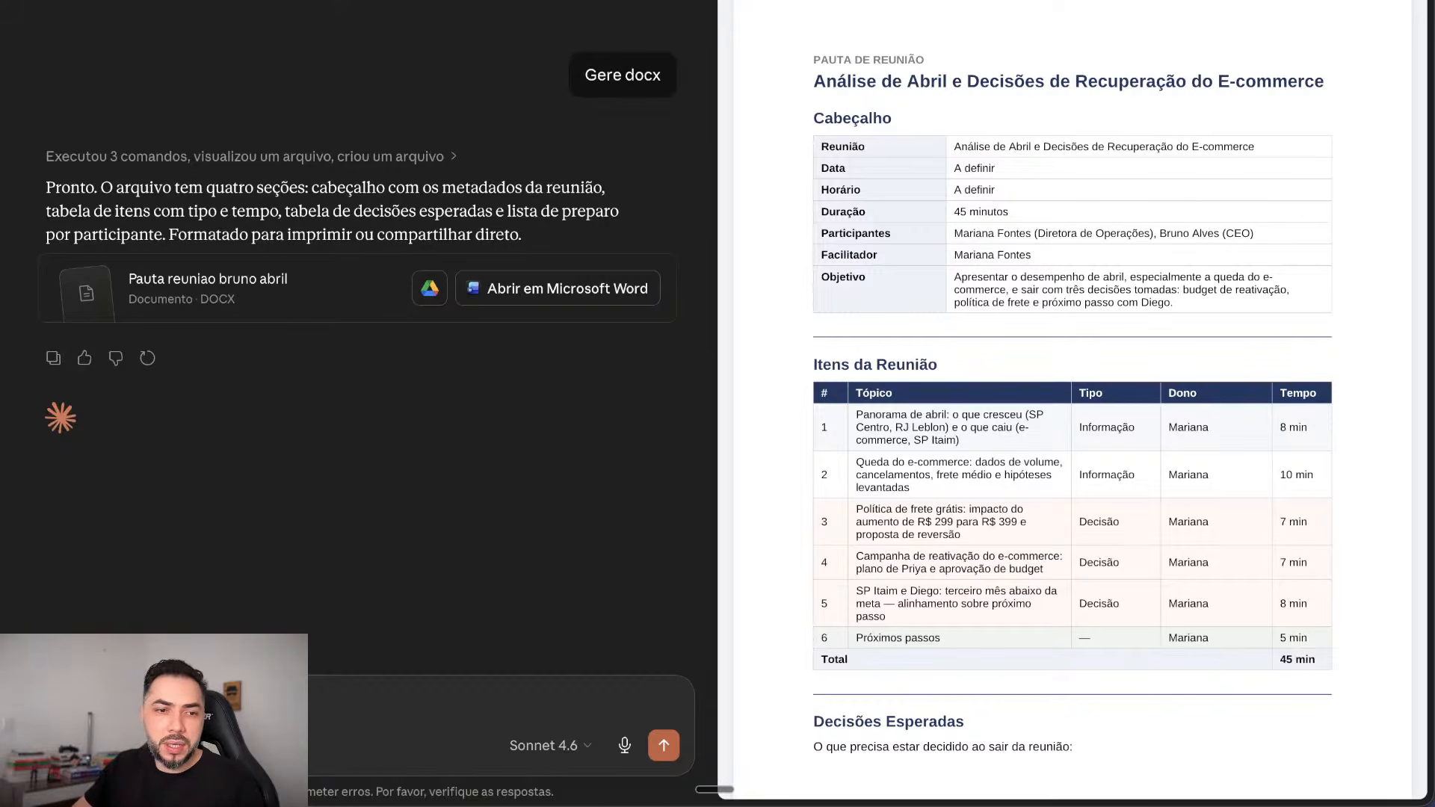
{"action": "key", "text": "BackSpace"}
{"action": "key", "text": "fn"}
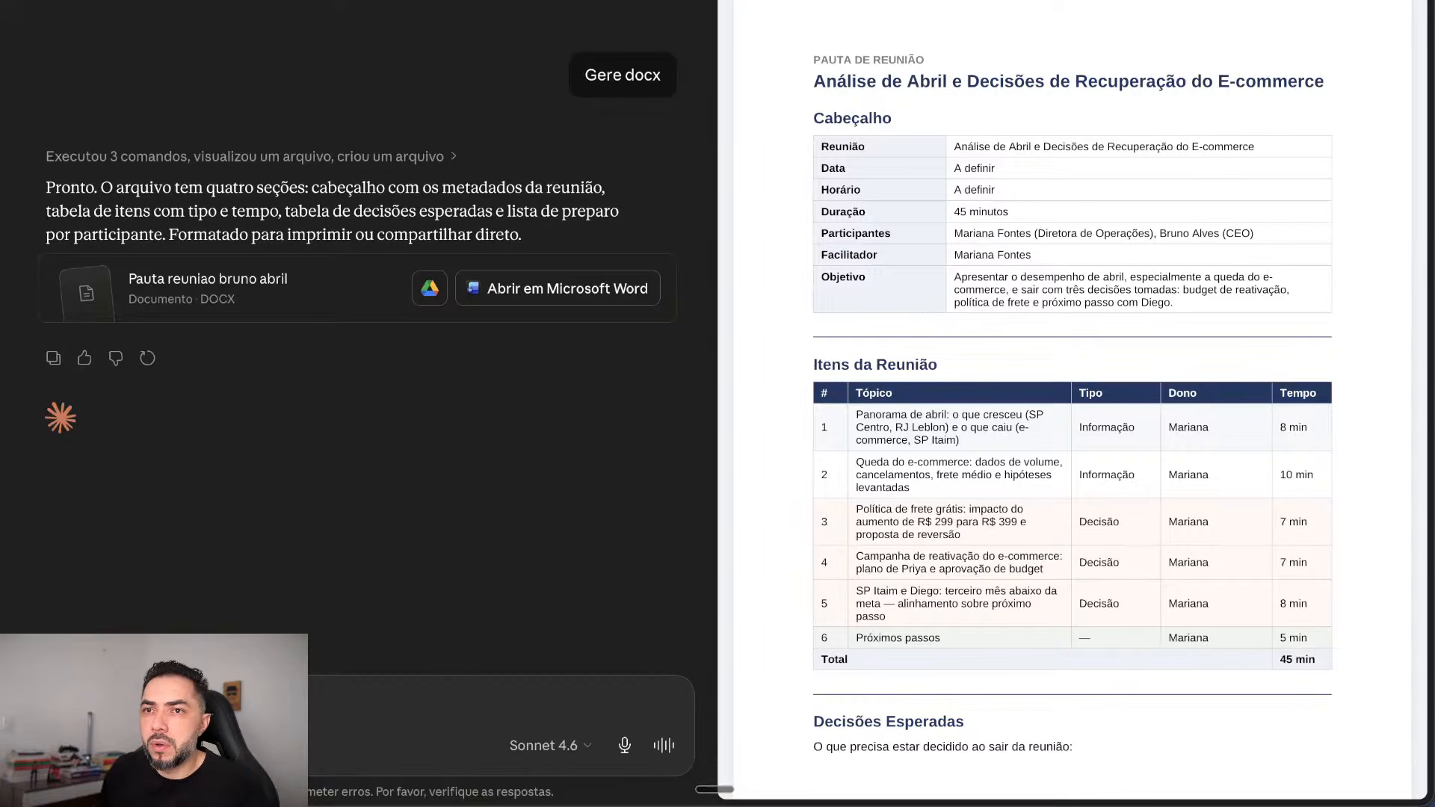
{"action": "key", "text": "Escape"}
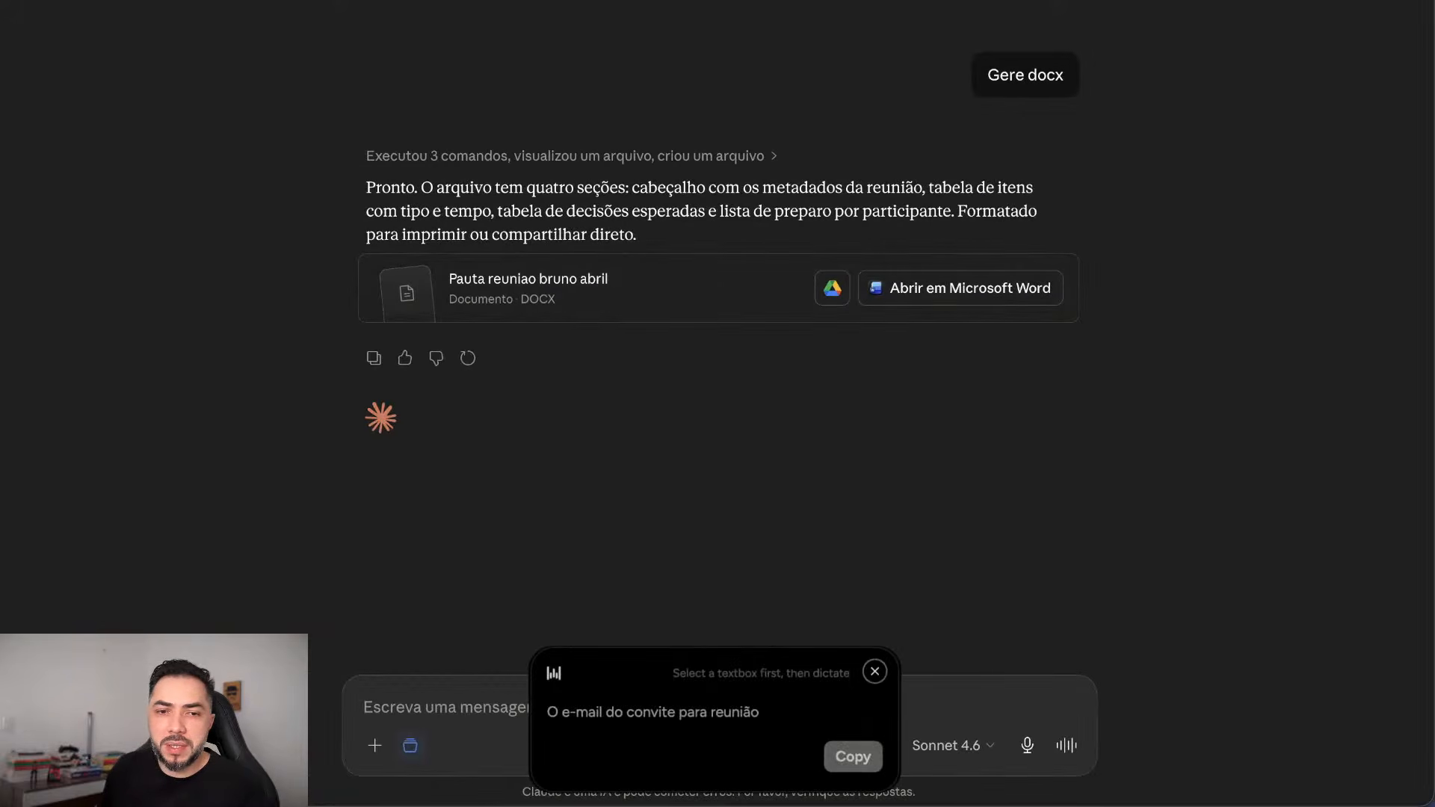
Step: Send the dictated invitation e-mail request, then open Claude's draft through 'Enviar via Gmail'
{"action": "left_click", "coordinate": [854, 757]}
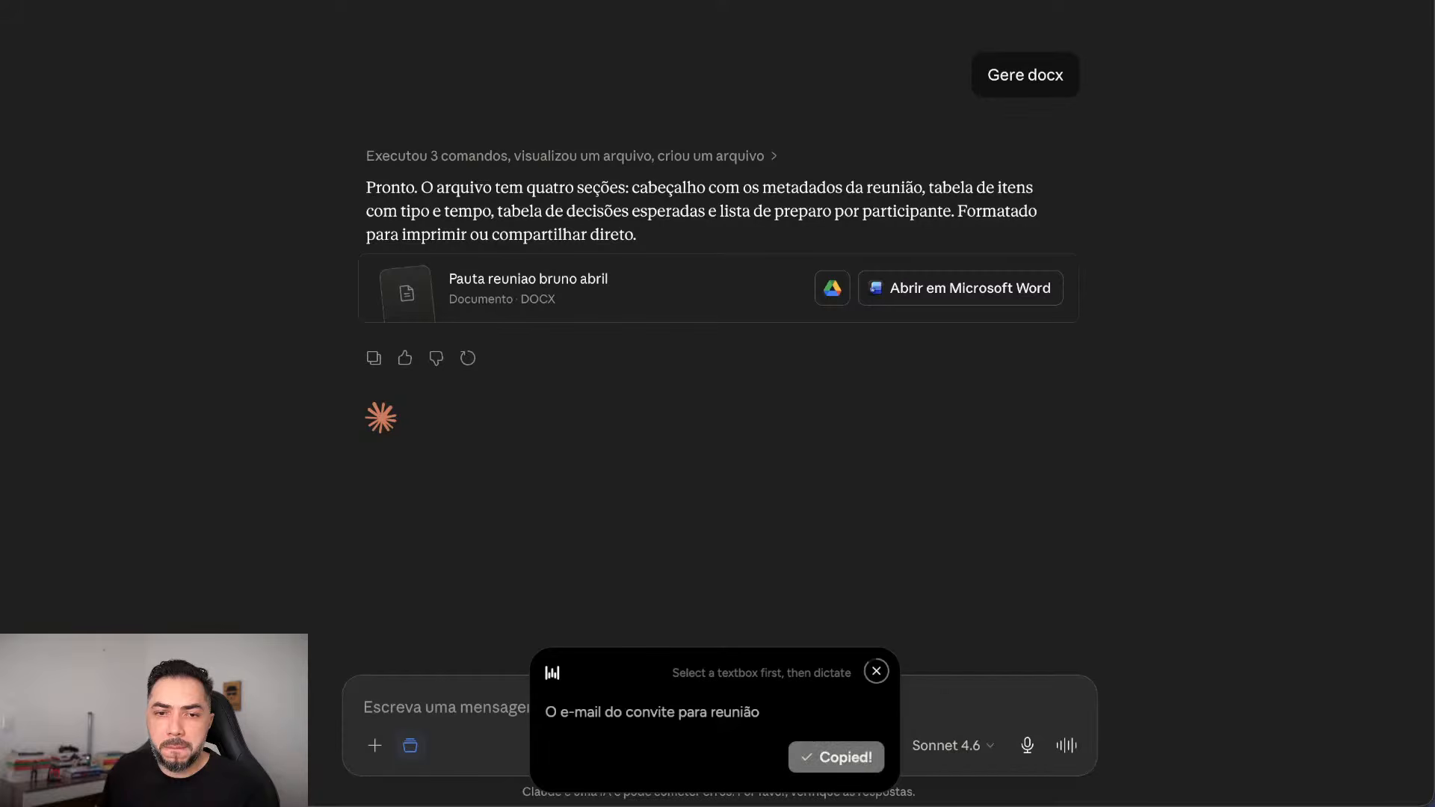
{"action": "key", "text": "ctrl+v"}
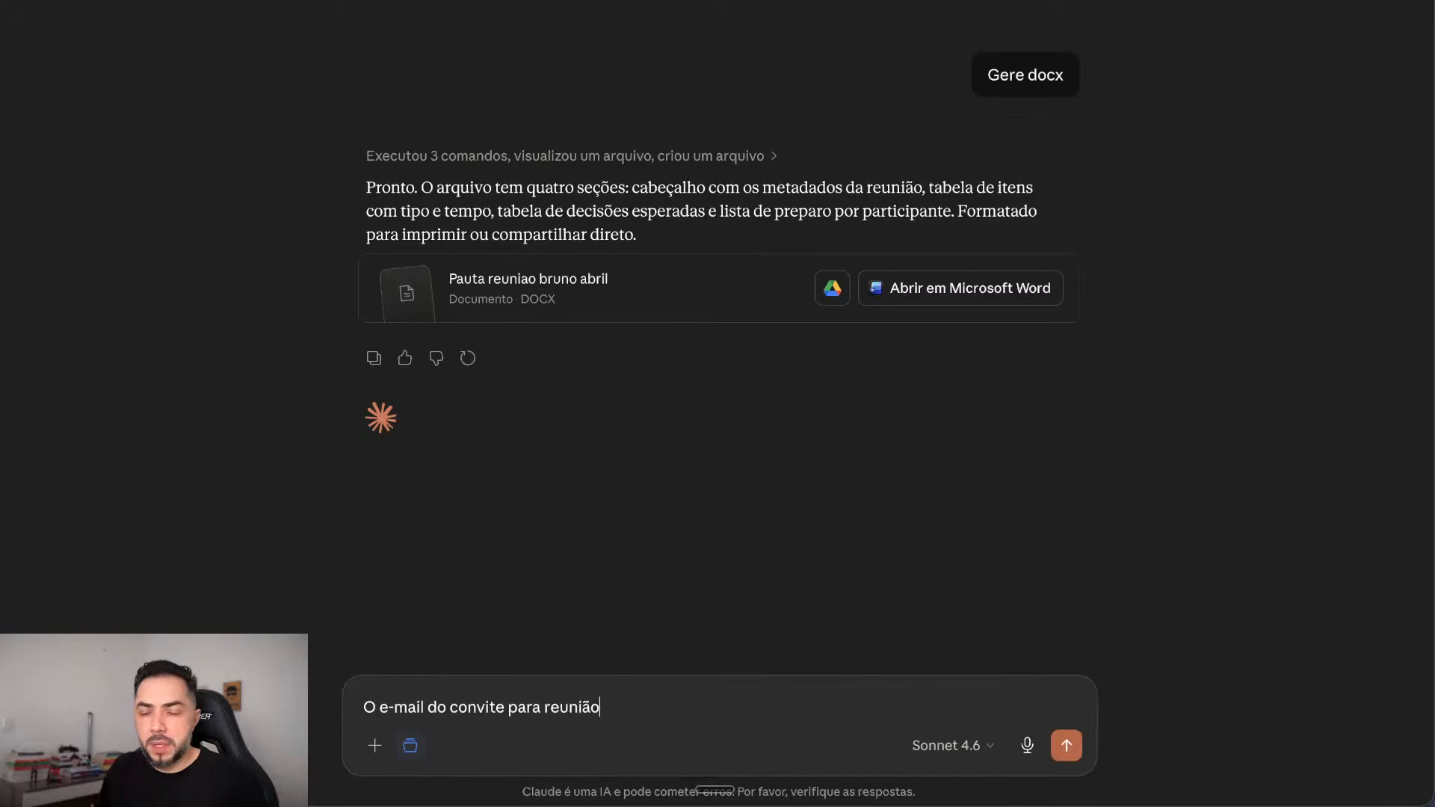
{"action": "key", "text": "Return"}
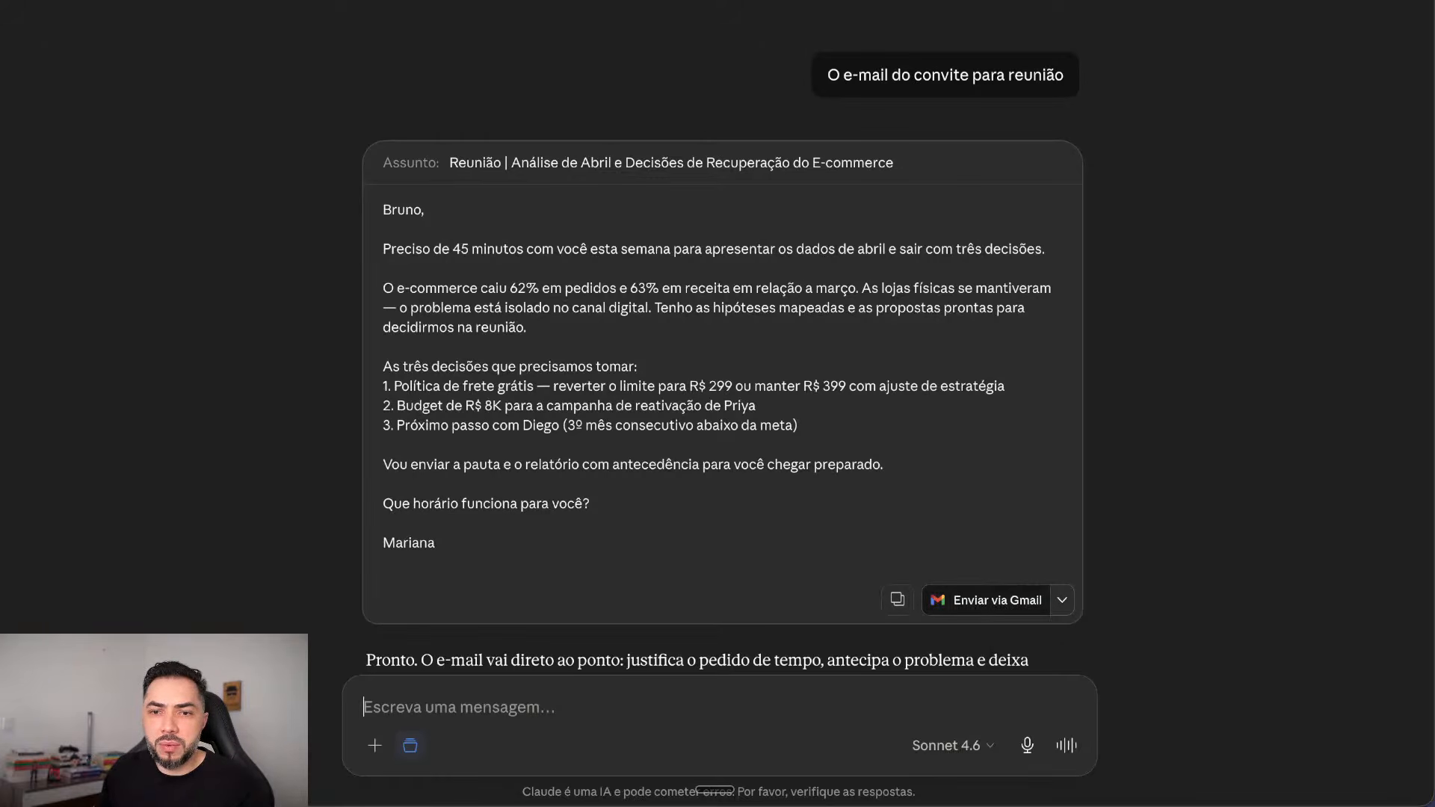
{"action": "left_click", "coordinate": [985, 600]}
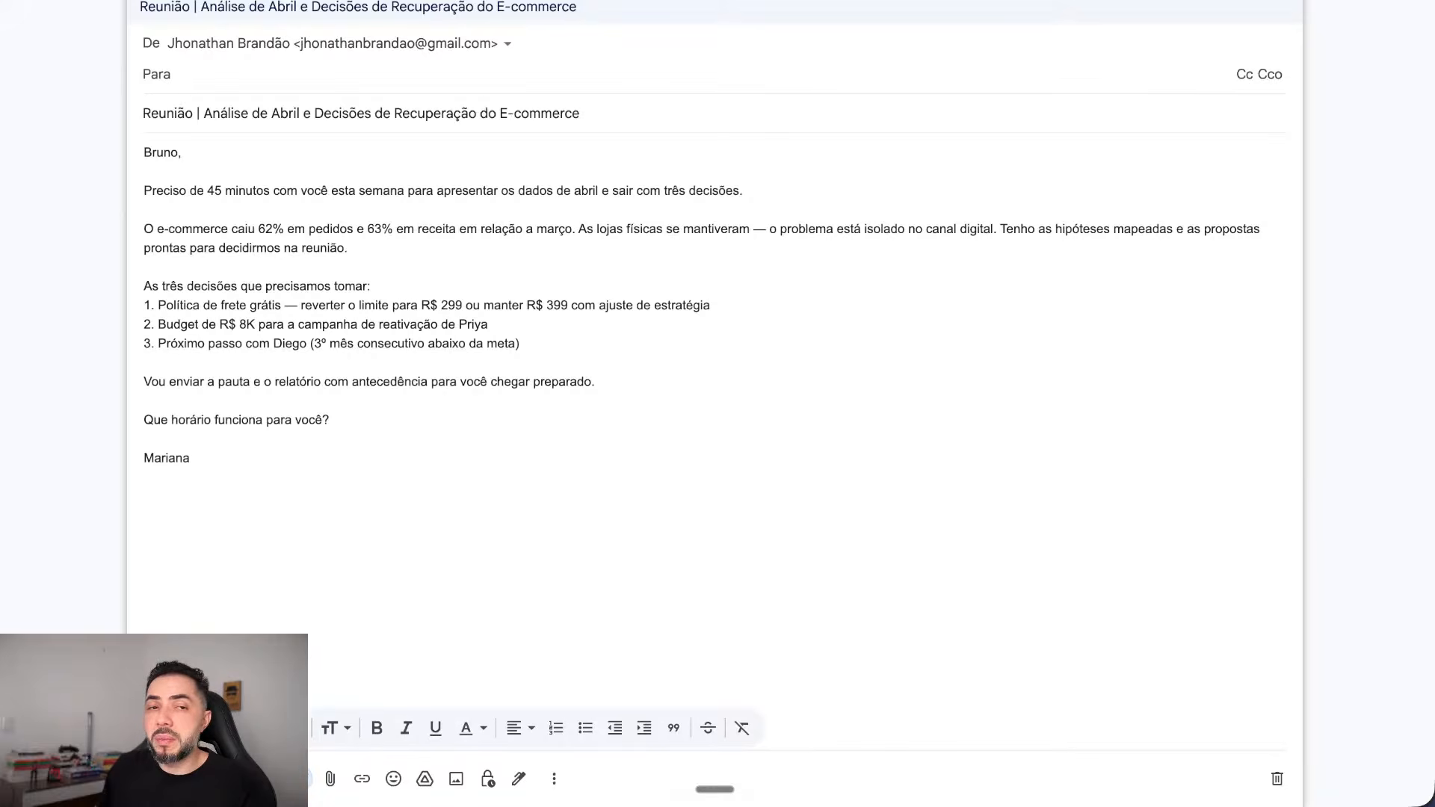
Step: Select words and dashes in the draft's decision items and second paragraph to check the wording
{"action": "double_click", "coordinate": [291, 299]}
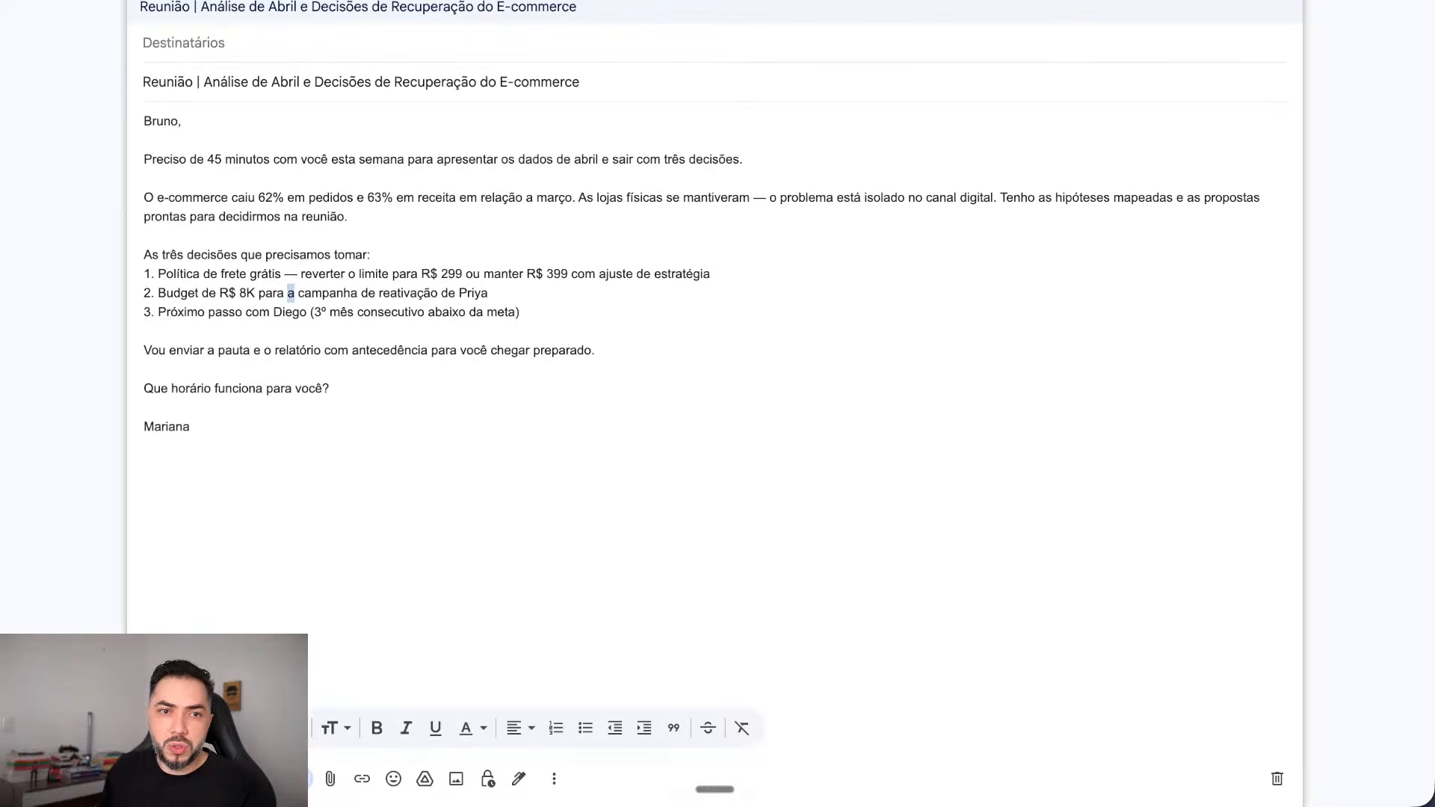
{"action": "left_click", "coordinate": [299, 274]}
{"action": "double_click", "coordinate": [290, 274]}
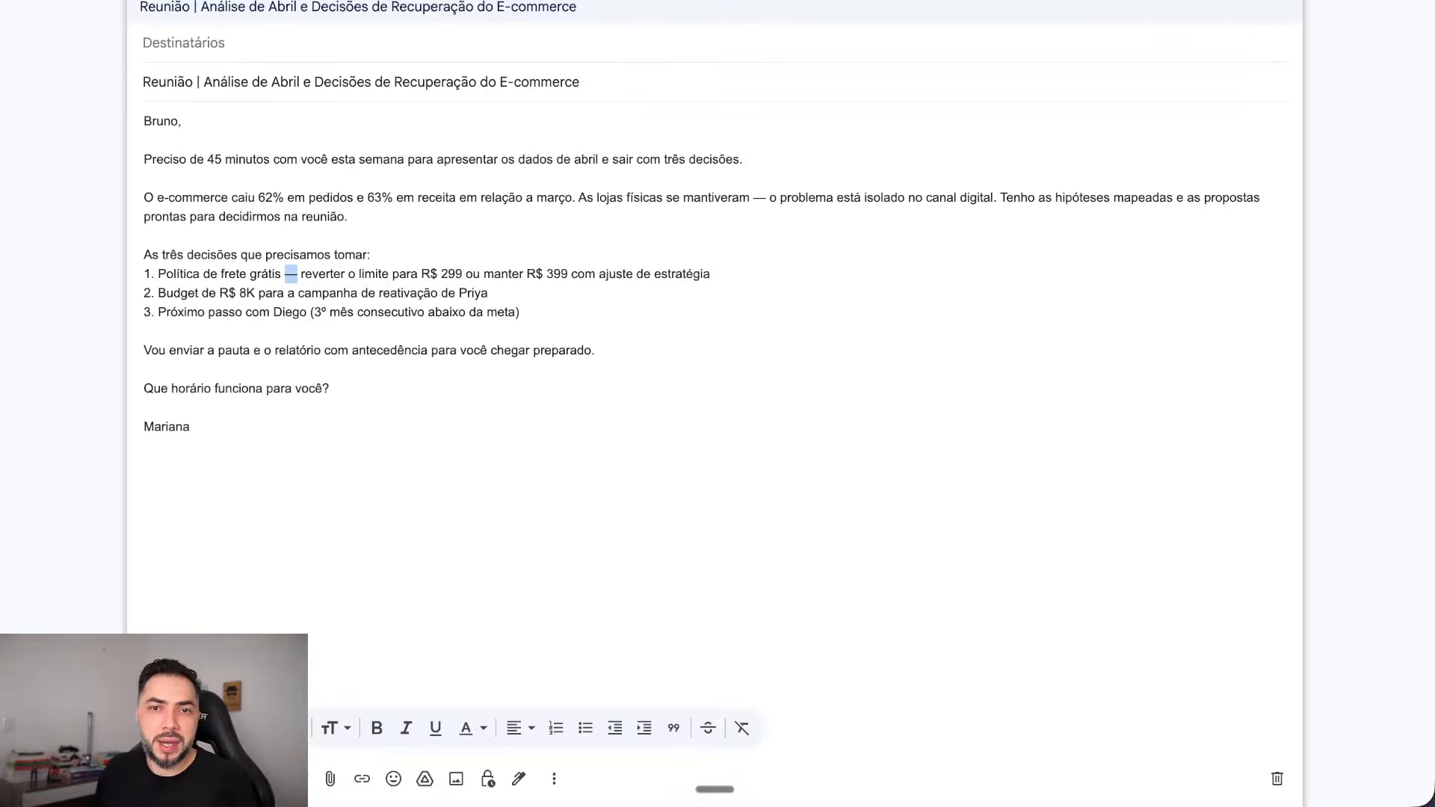
{"action": "left_click_drag", "start_coordinate": [769, 198], "coordinate": [764, 198]}
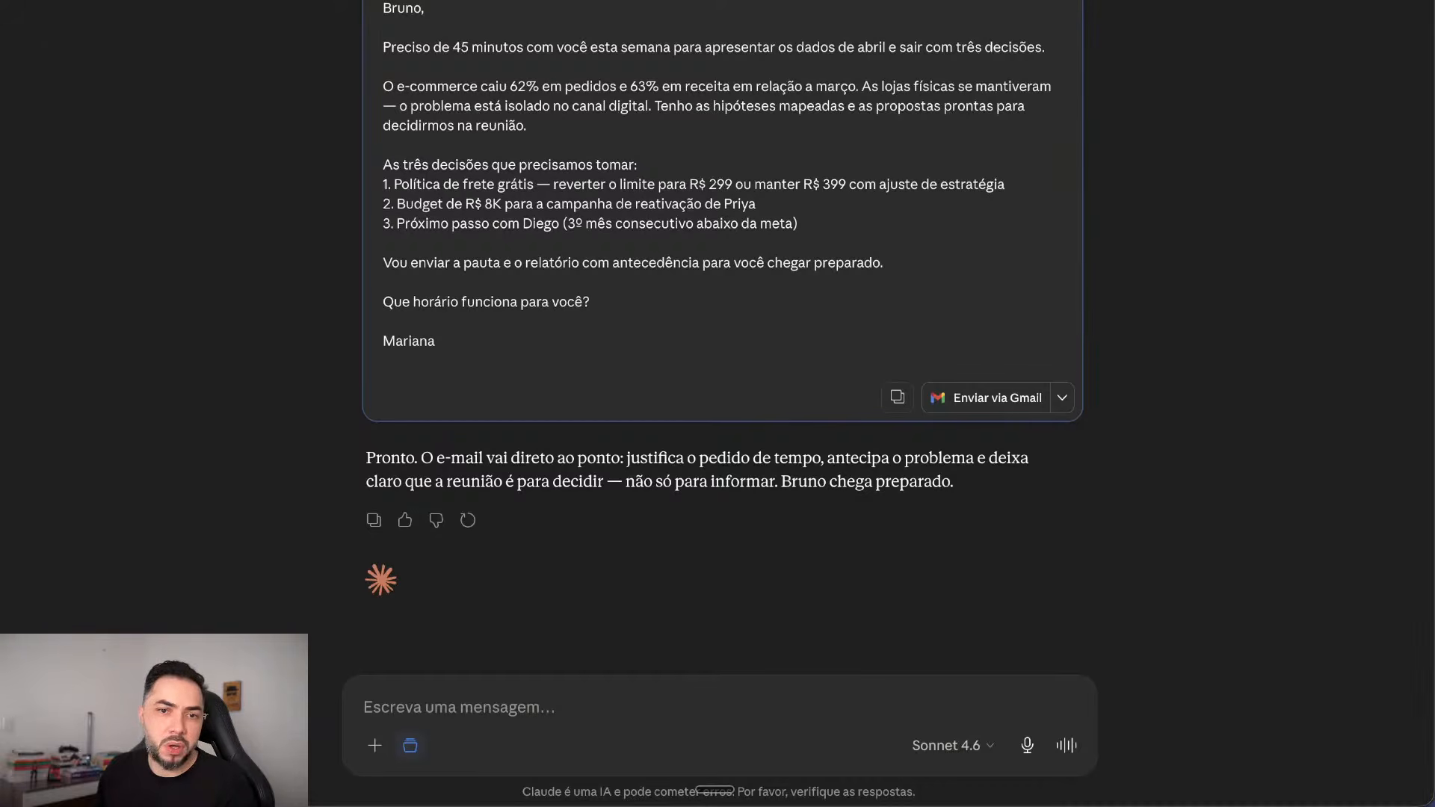
Step: Go back to Claude's Estudo de Caso da Live project page
{"action": "scroll", "coordinate": [722, 336], "scroll_direction": "up", "scroll_amount": 1}
{"action": "scroll", "coordinate": [722, 337], "scroll_direction": "up", "scroll_amount": 5}
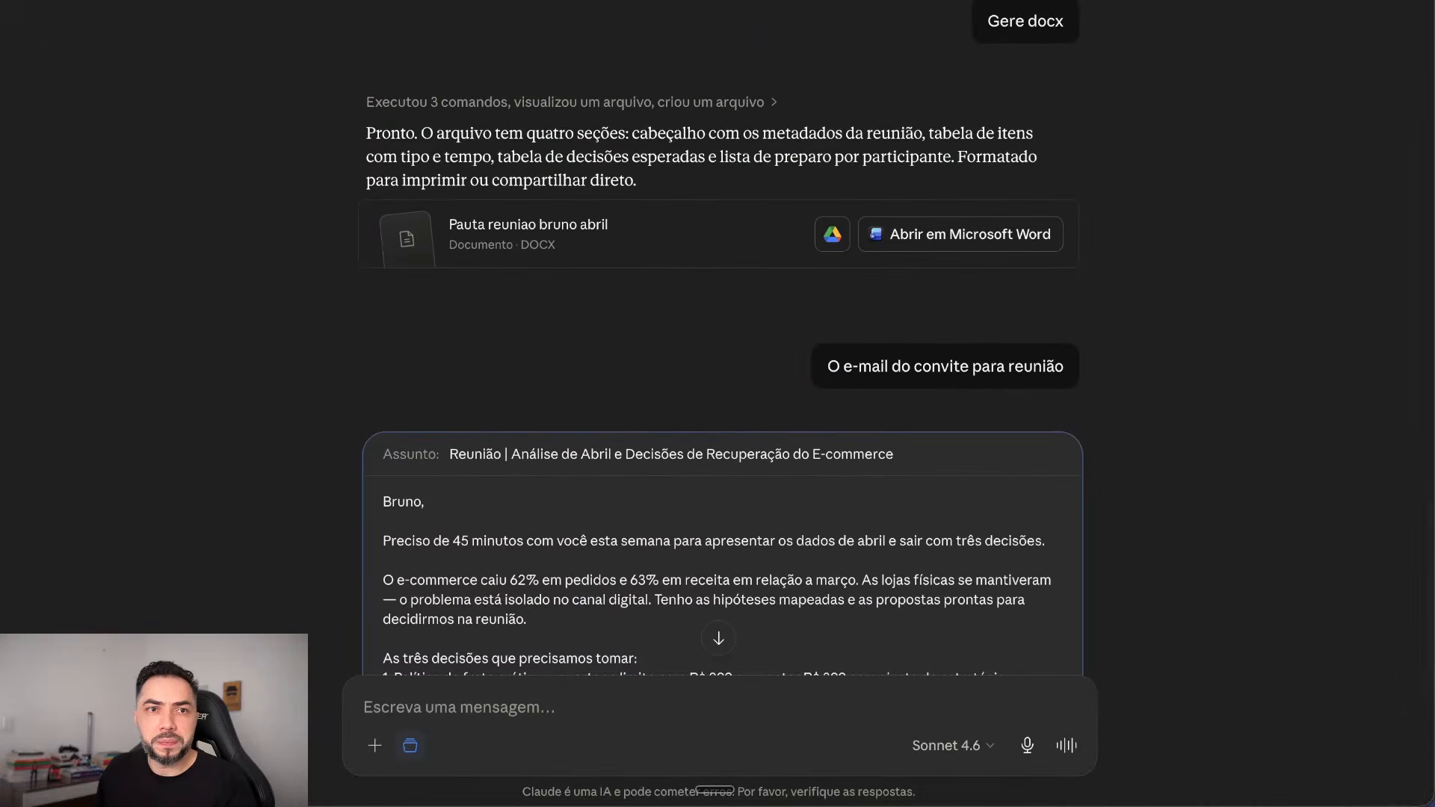
{"action": "key", "text": "alt+Left"}
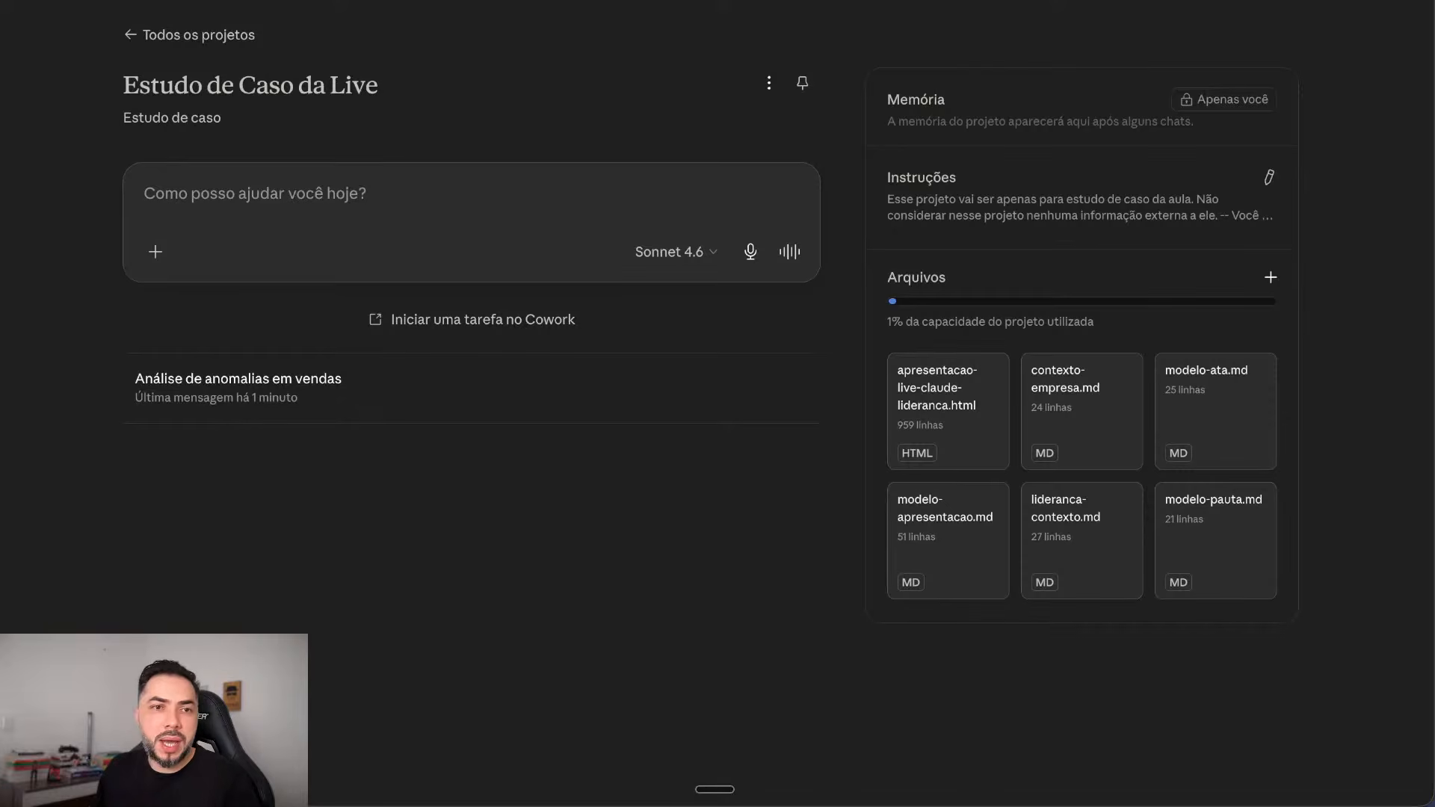
Step: Paste the meeting-notes prompt and submit it to produce minutes following modelo-ata.md
{"action": "key", "text": "ctrl+v"}
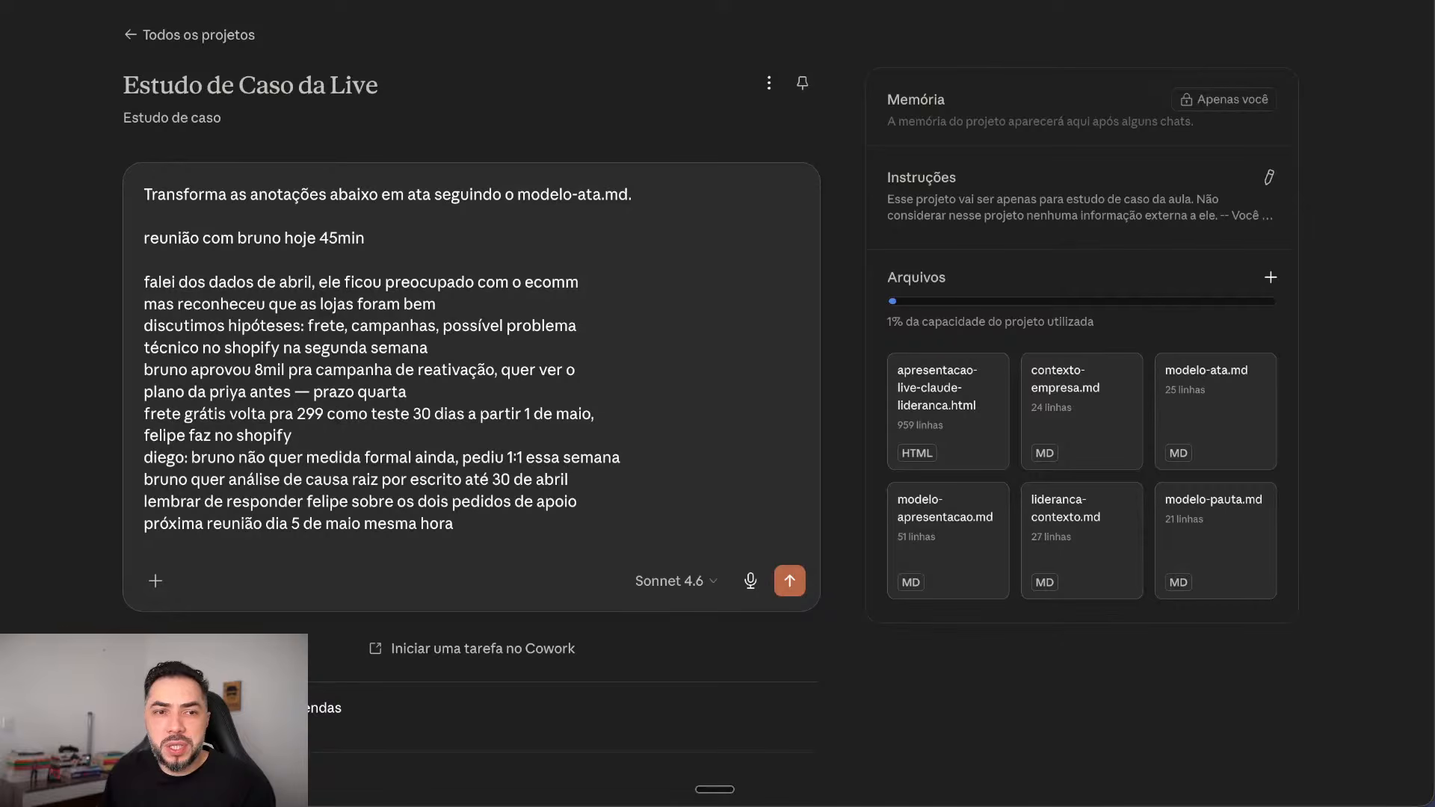
{"action": "left_click_drag", "start_coordinate": [294, 436], "coordinate": [205, 284]}
{"action": "left_click", "coordinate": [409, 457]}
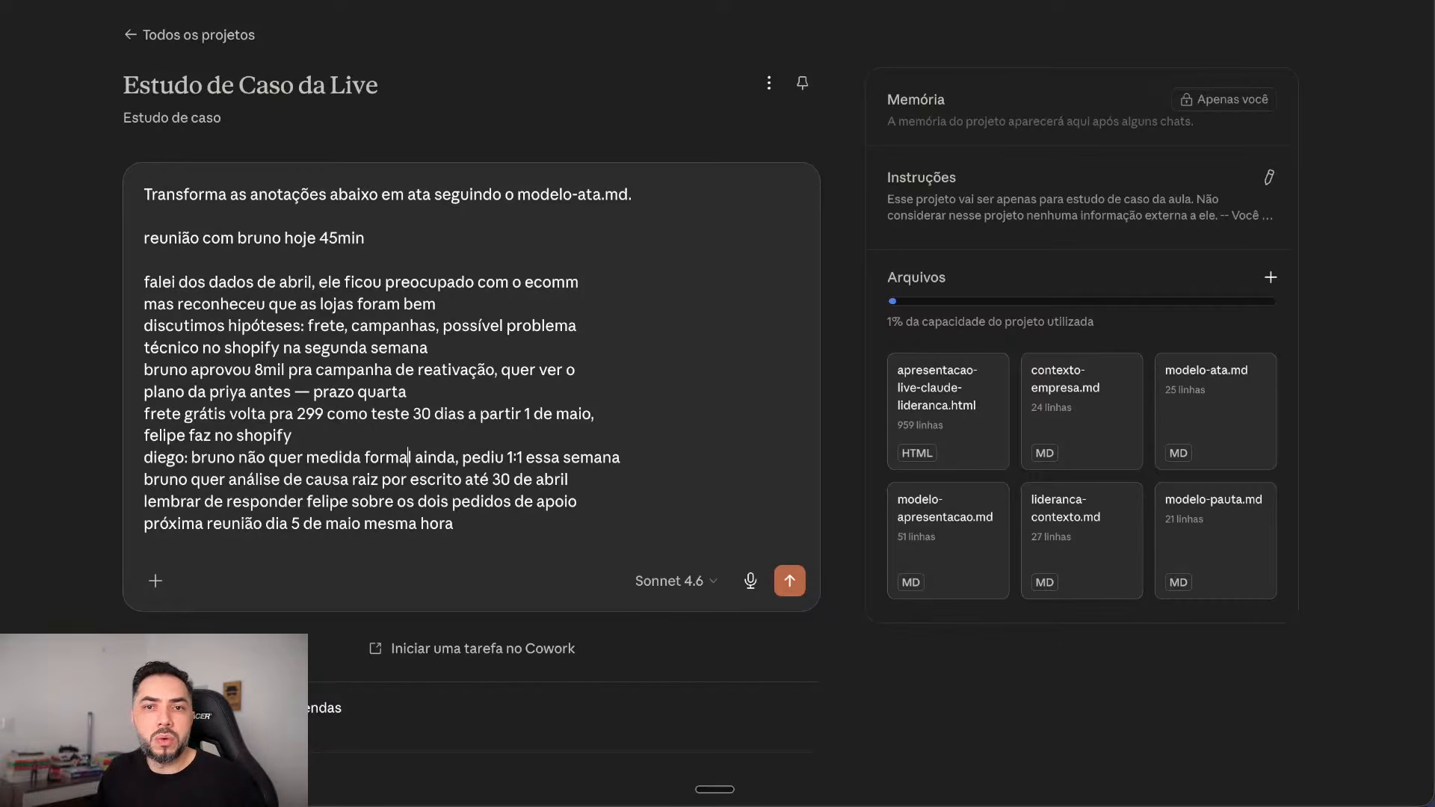
{"action": "left_click", "coordinate": [789, 580]}
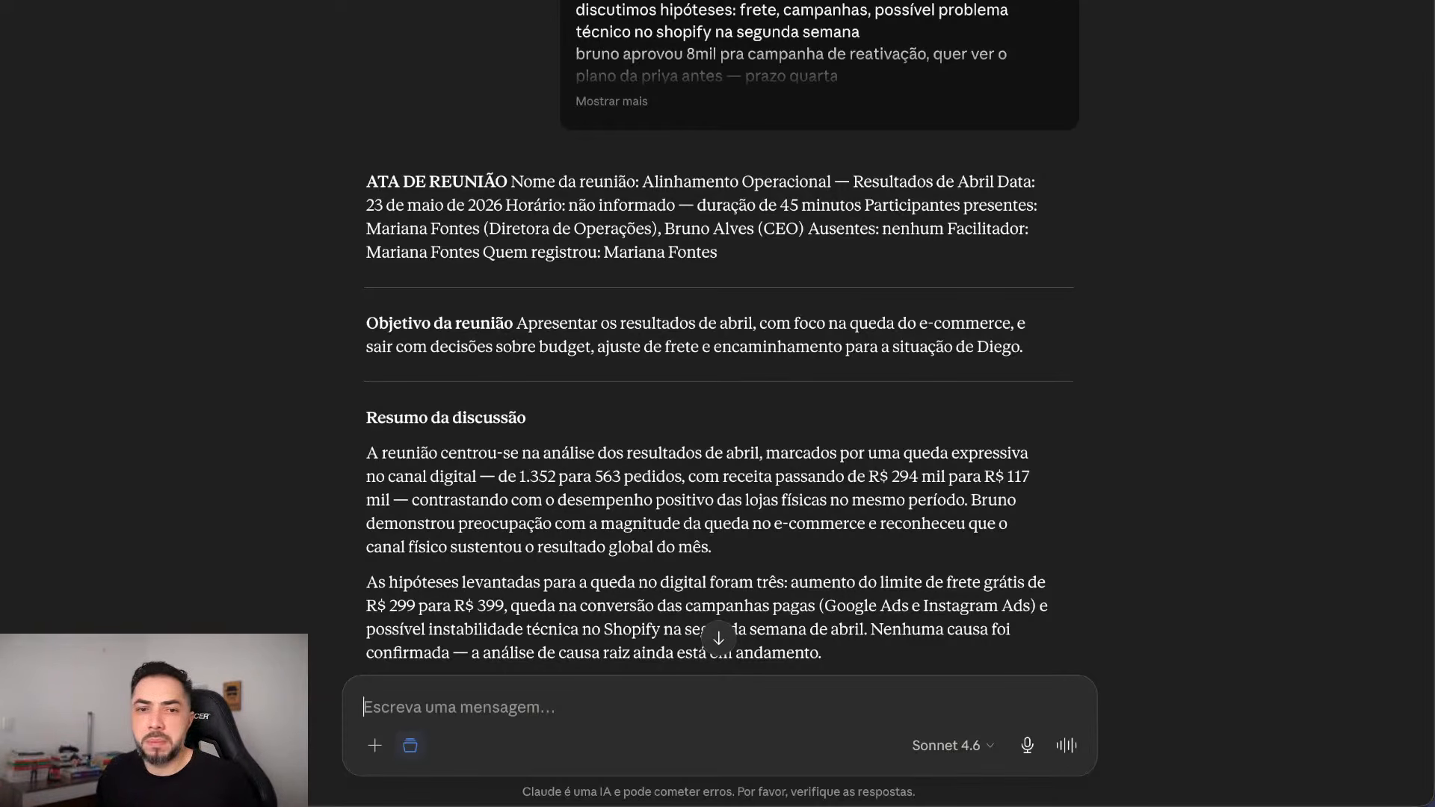
{"action": "scroll", "coordinate": [718, 336], "scroll_direction": "down", "scroll_amount": 3}
{"action": "scroll", "coordinate": [717, 336], "scroll_direction": "down", "scroll_amount": 7}
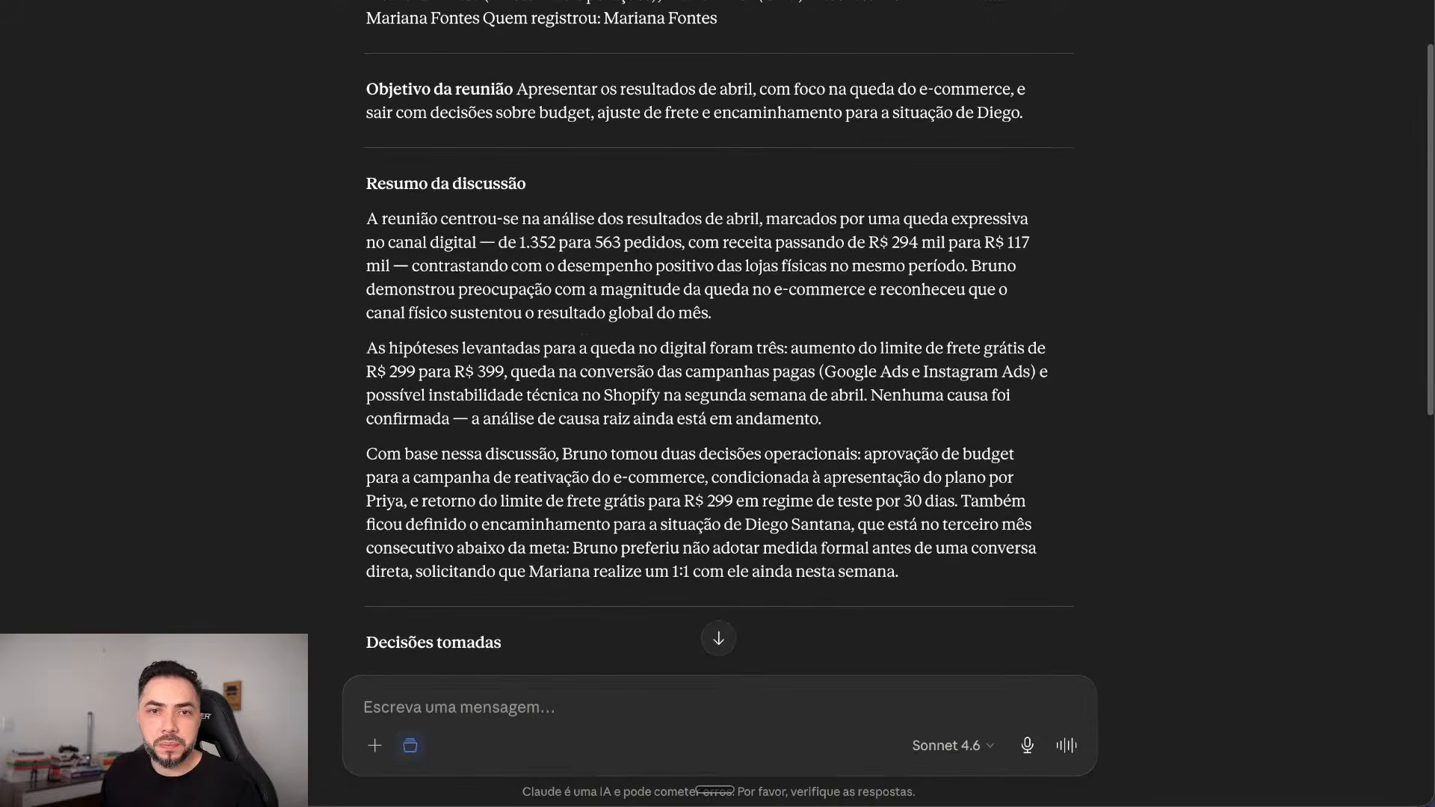
{"action": "scroll", "coordinate": [719, 636], "scroll_direction": "down", "scroll_amount": 3}
{"action": "scroll", "coordinate": [719, 636], "scroll_direction": "up", "scroll_amount": 7}
{"action": "scroll", "coordinate": [719, 636], "scroll_direction": "down", "scroll_amount": 4}
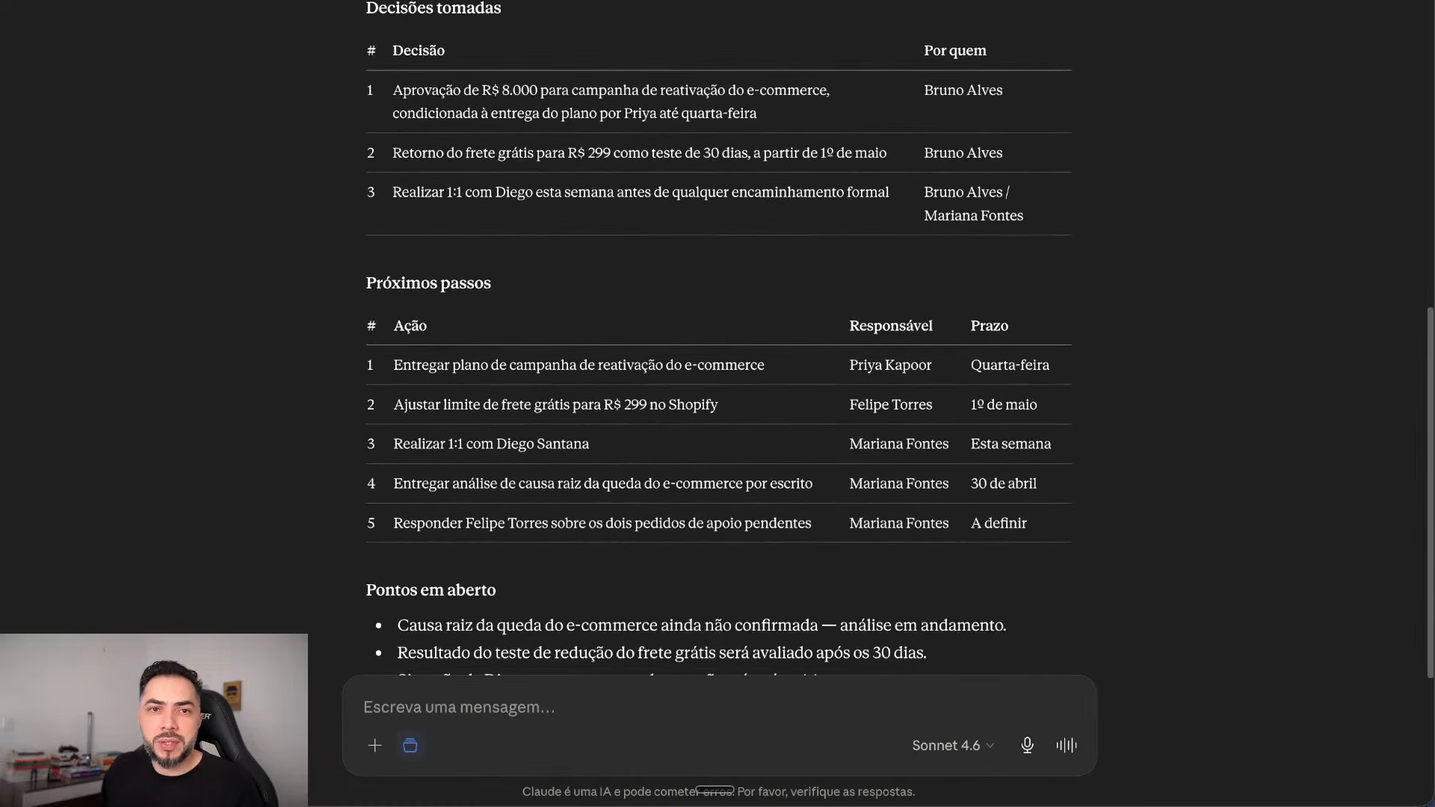
{"action": "scroll", "coordinate": [719, 636], "scroll_direction": "down", "scroll_amount": 3}
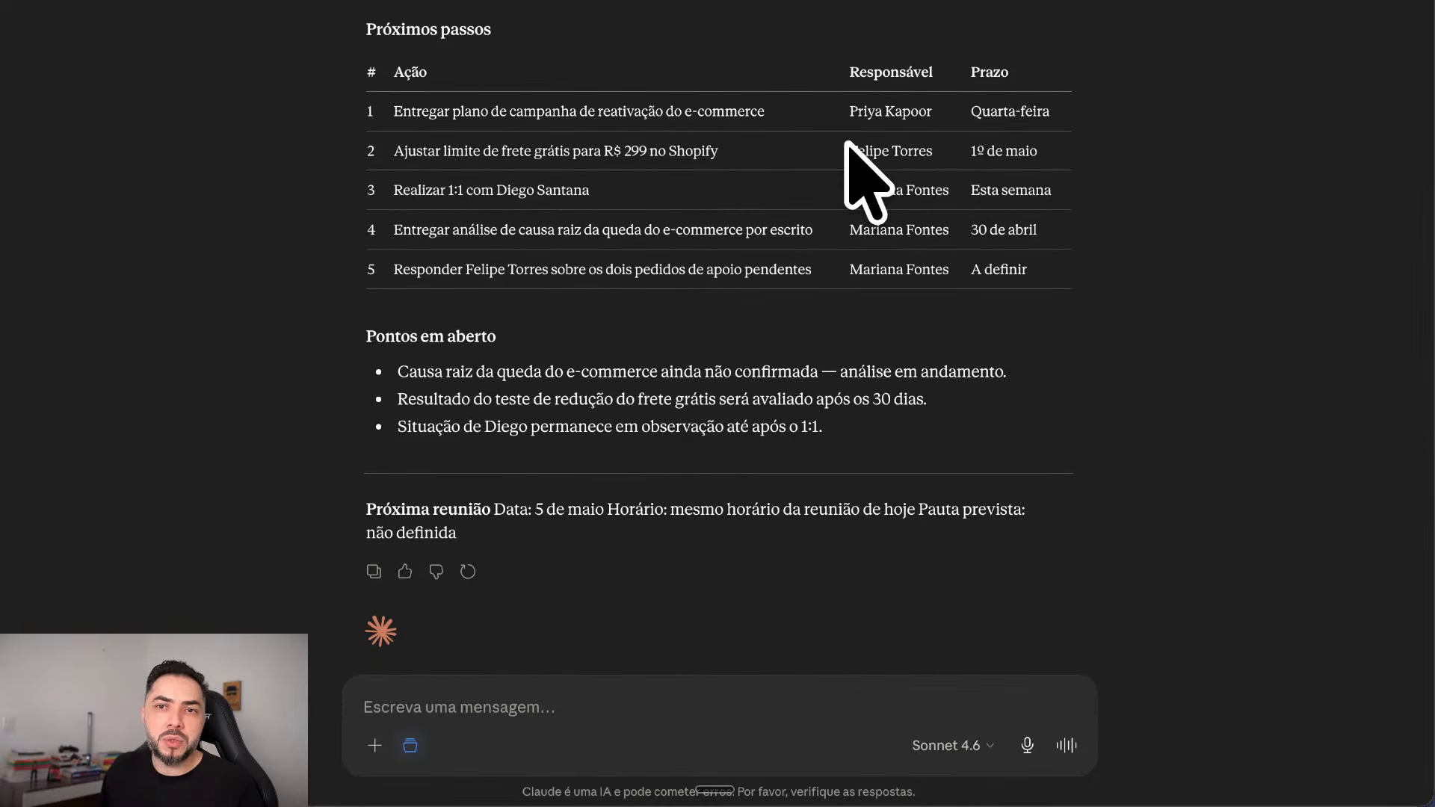
{"action": "scroll", "coordinate": [1051, 290], "scroll_direction": "up", "scroll_amount": 15}
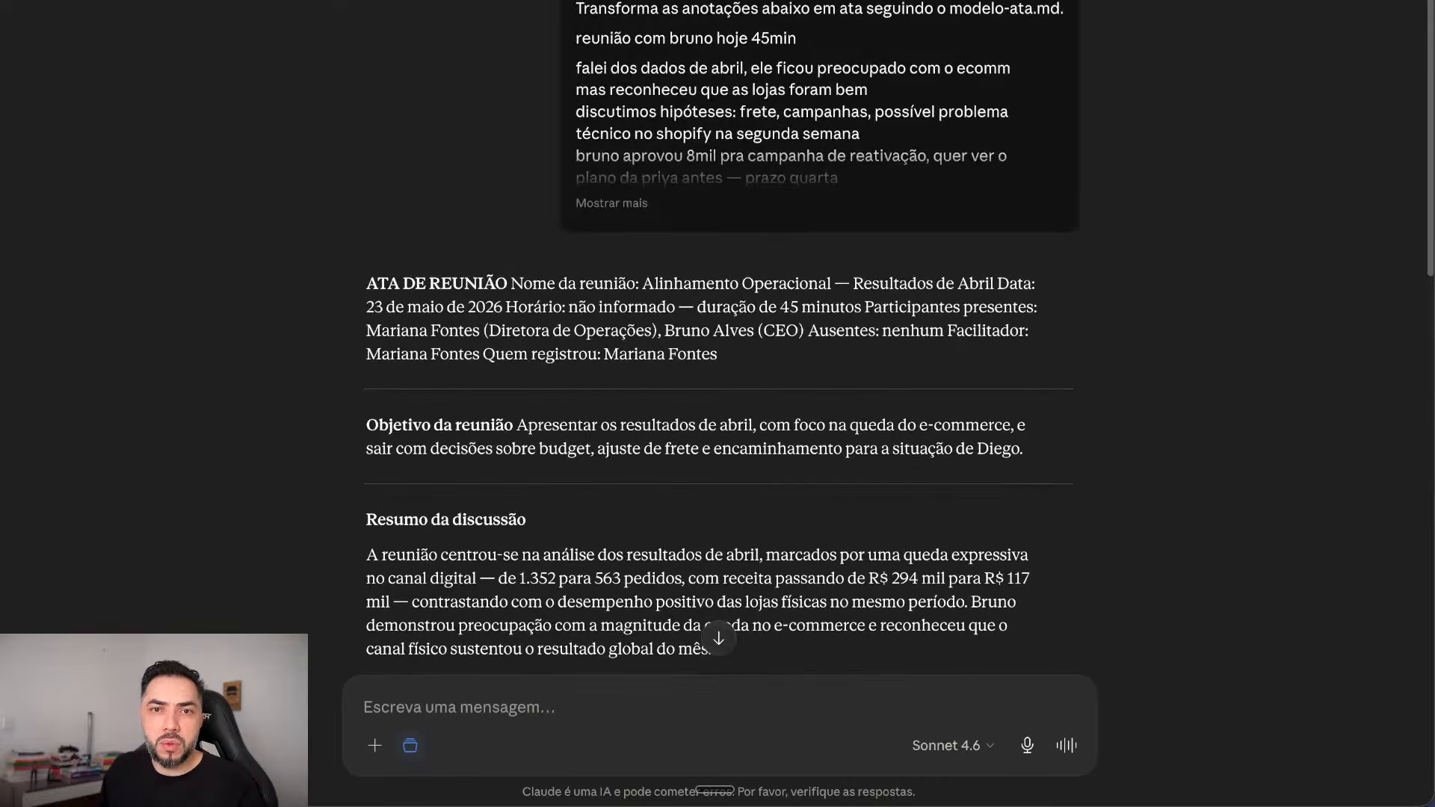
{"action": "left_click", "coordinate": [611, 203]}
{"action": "scroll", "coordinate": [611, 203], "scroll_direction": "down", "scroll_amount": 5}
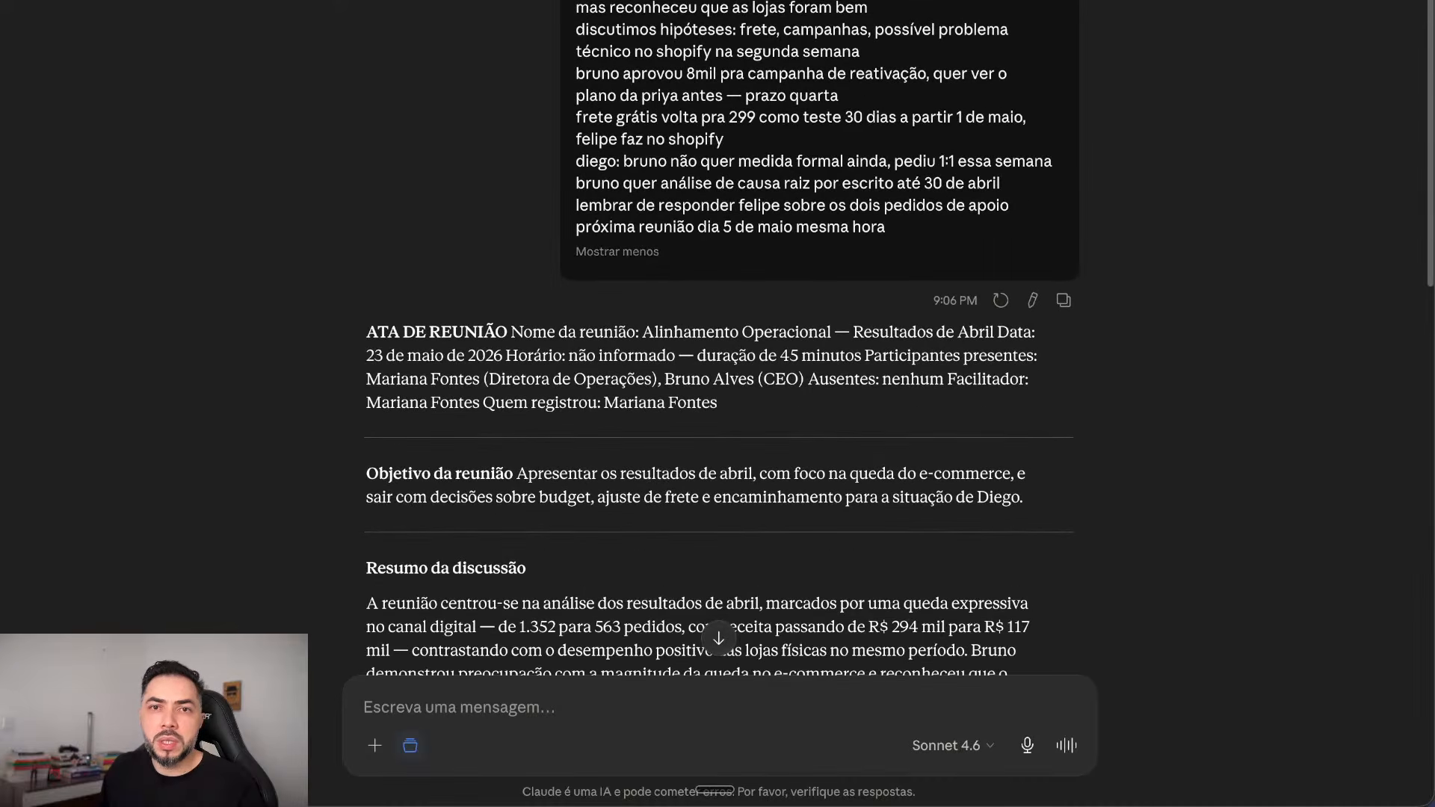
{"action": "scroll", "coordinate": [718, 336], "scroll_direction": "down", "scroll_amount": 15}
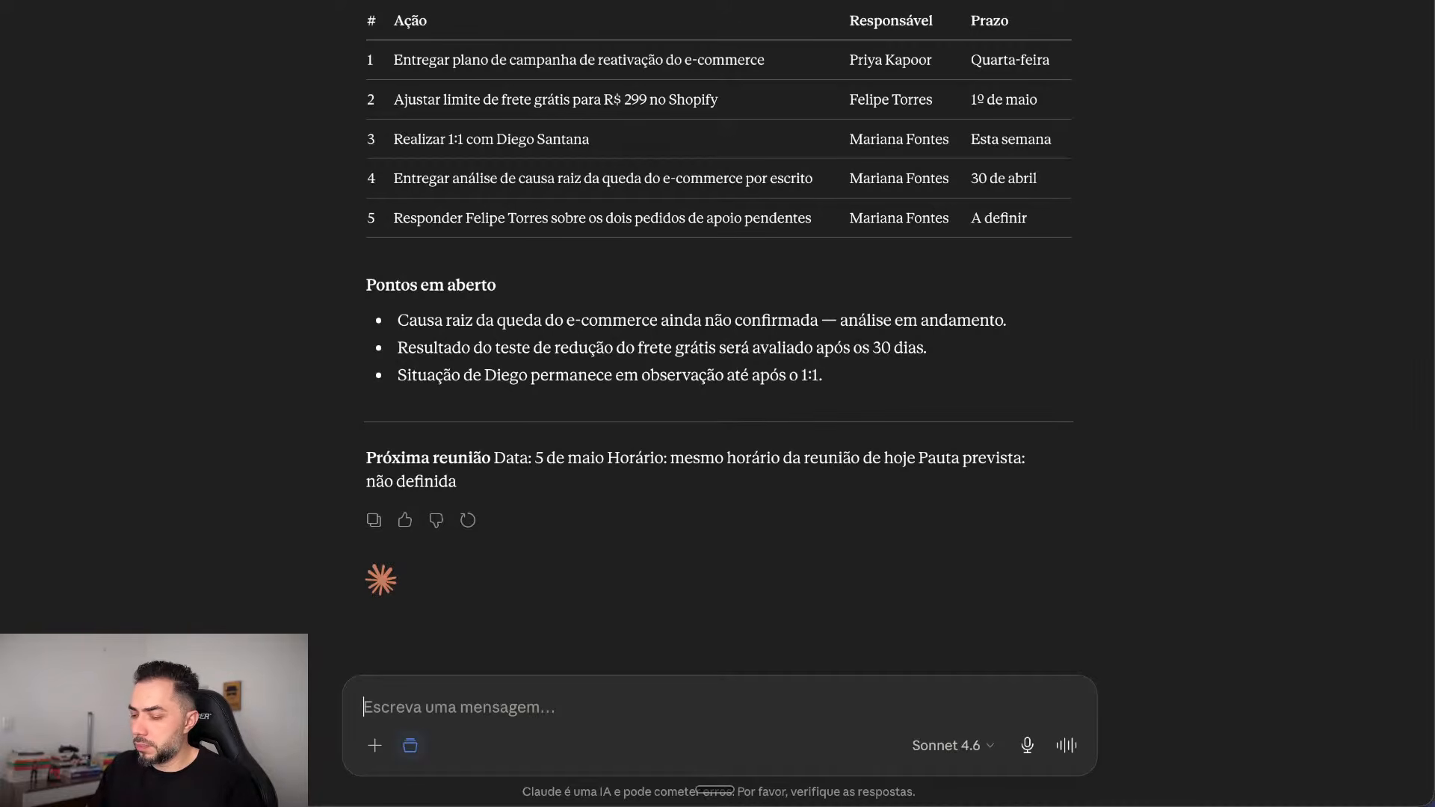
Step: Ask for the minutes as a DOCX with 'gere docx', then reopen the chat to check progress
{"action": "type", "text": "gere "}
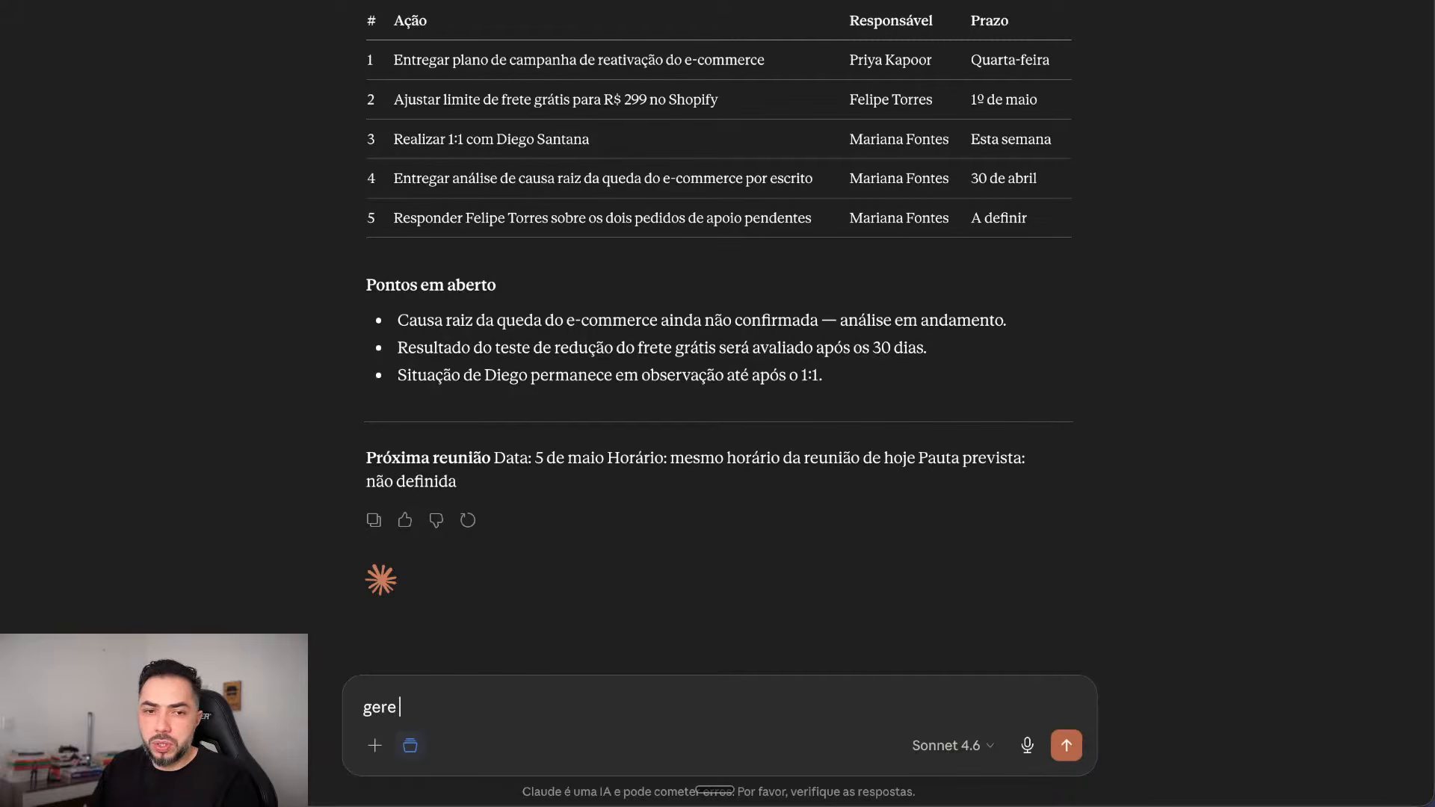
{"action": "type", "text": "docx"}
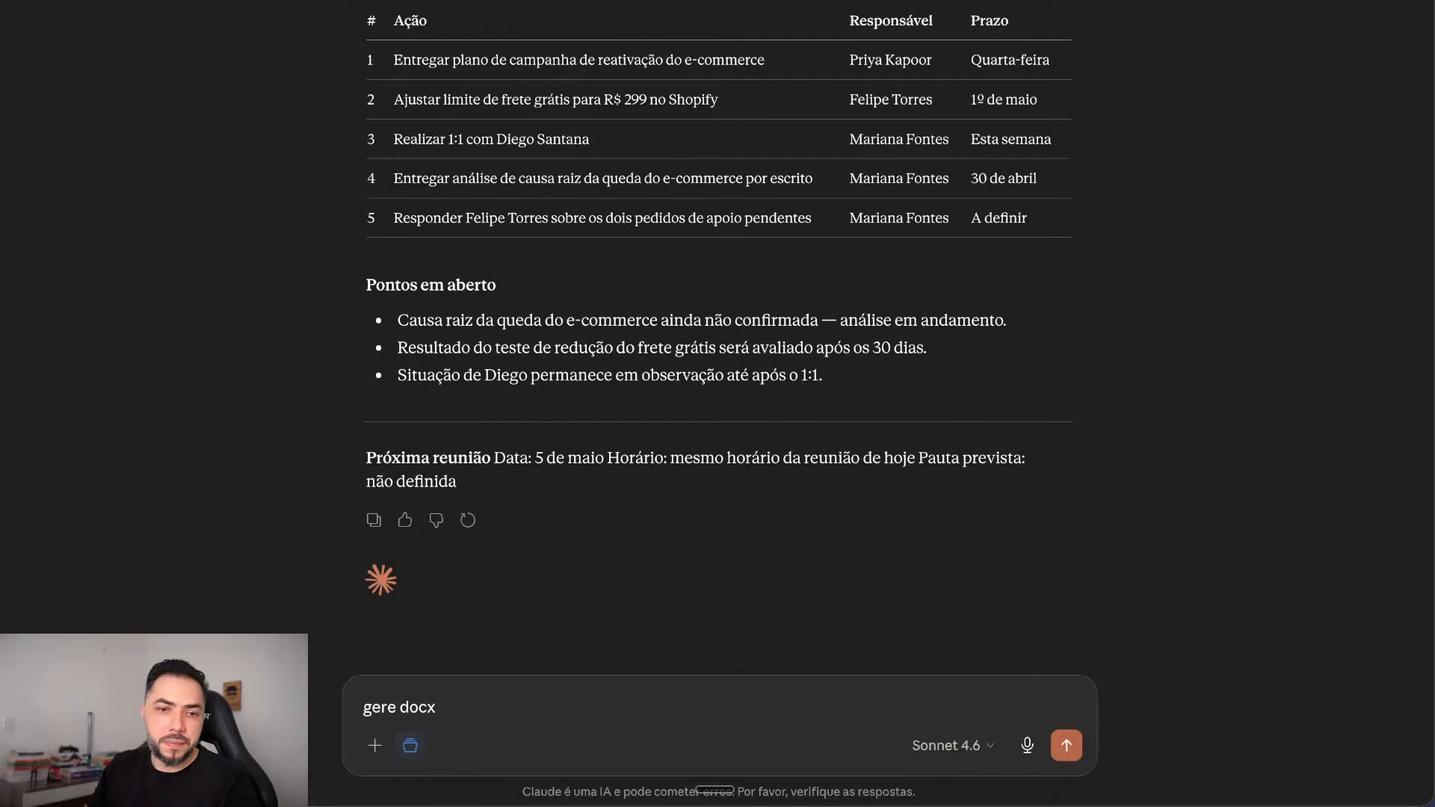
{"action": "key", "text": "Return"}
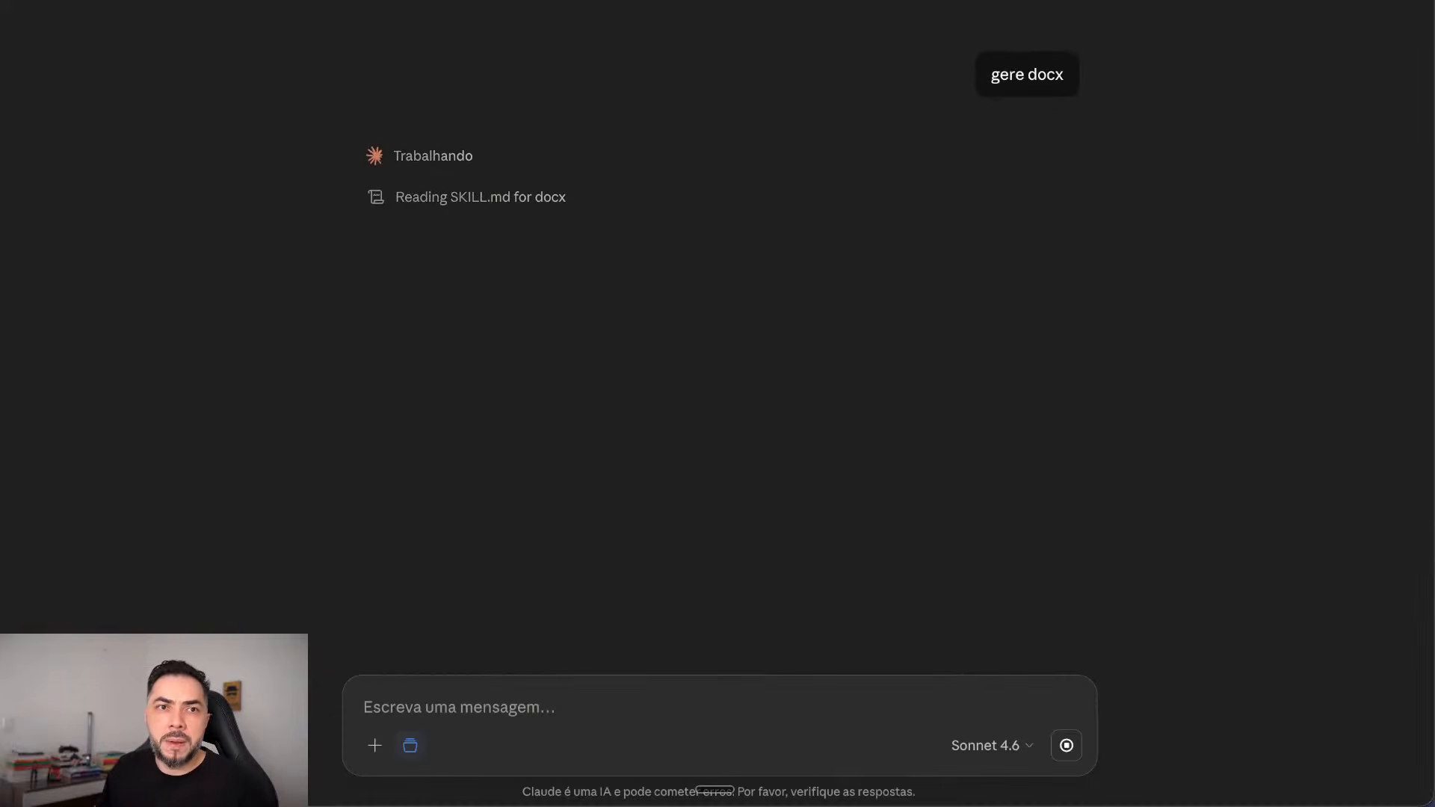
{"action": "key", "text": "alt+Left"}
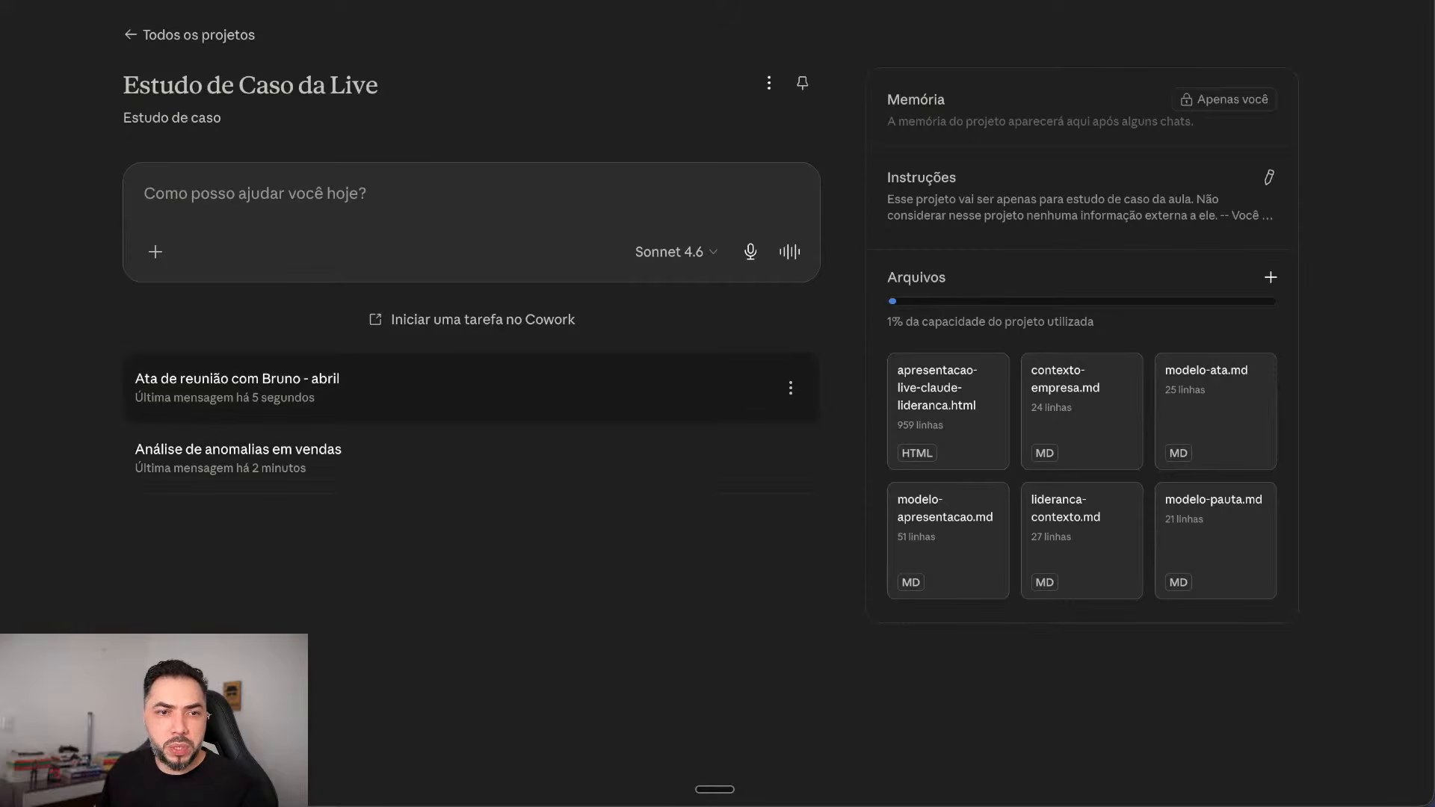
{"action": "left_click", "coordinate": [448, 388]}
{"action": "scroll", "coordinate": [718, 374], "scroll_direction": "up", "scroll_amount": 4}
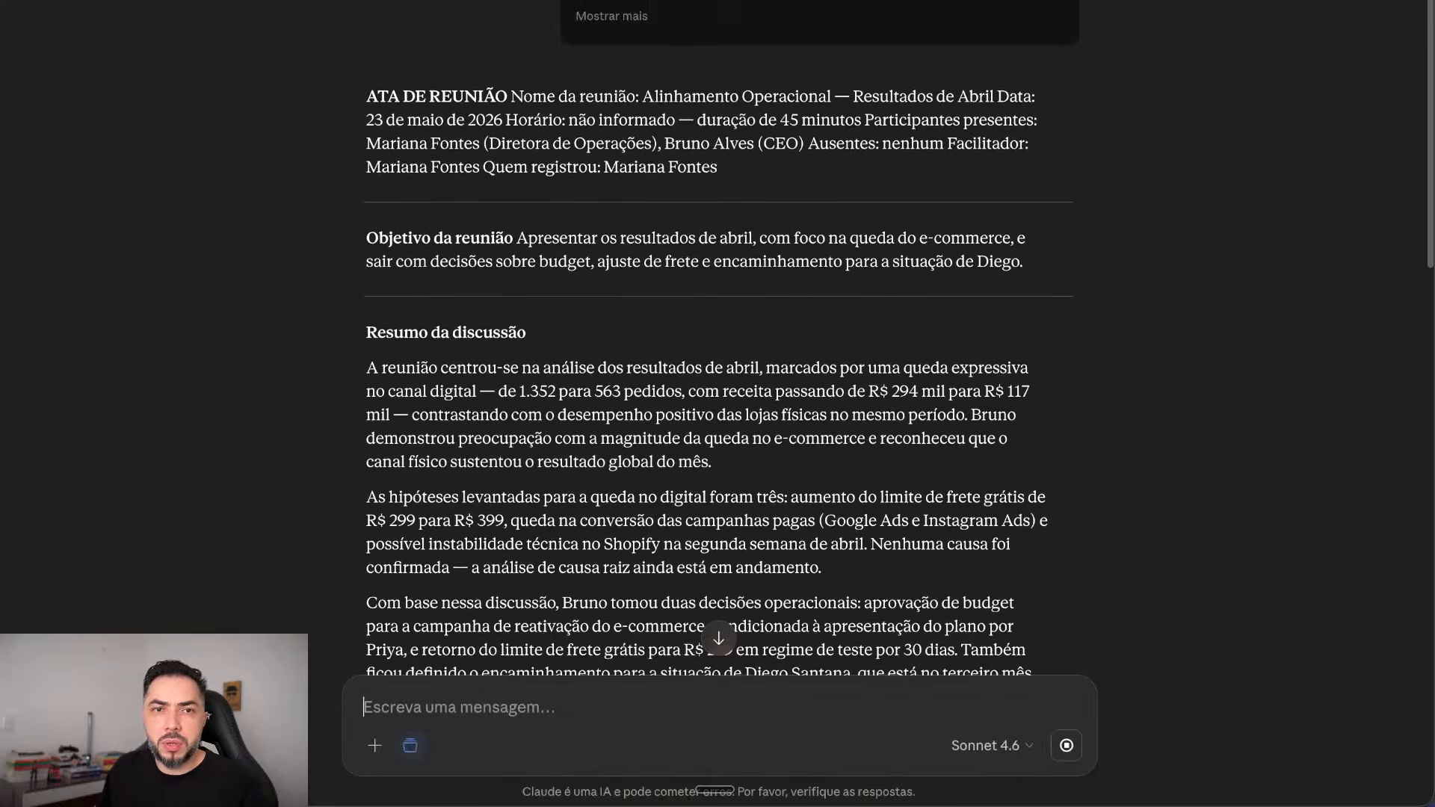
{"action": "scroll", "coordinate": [717, 374], "scroll_direction": "up", "scroll_amount": 3}
{"action": "scroll", "coordinate": [718, 374], "scroll_direction": "down", "scroll_amount": 15}
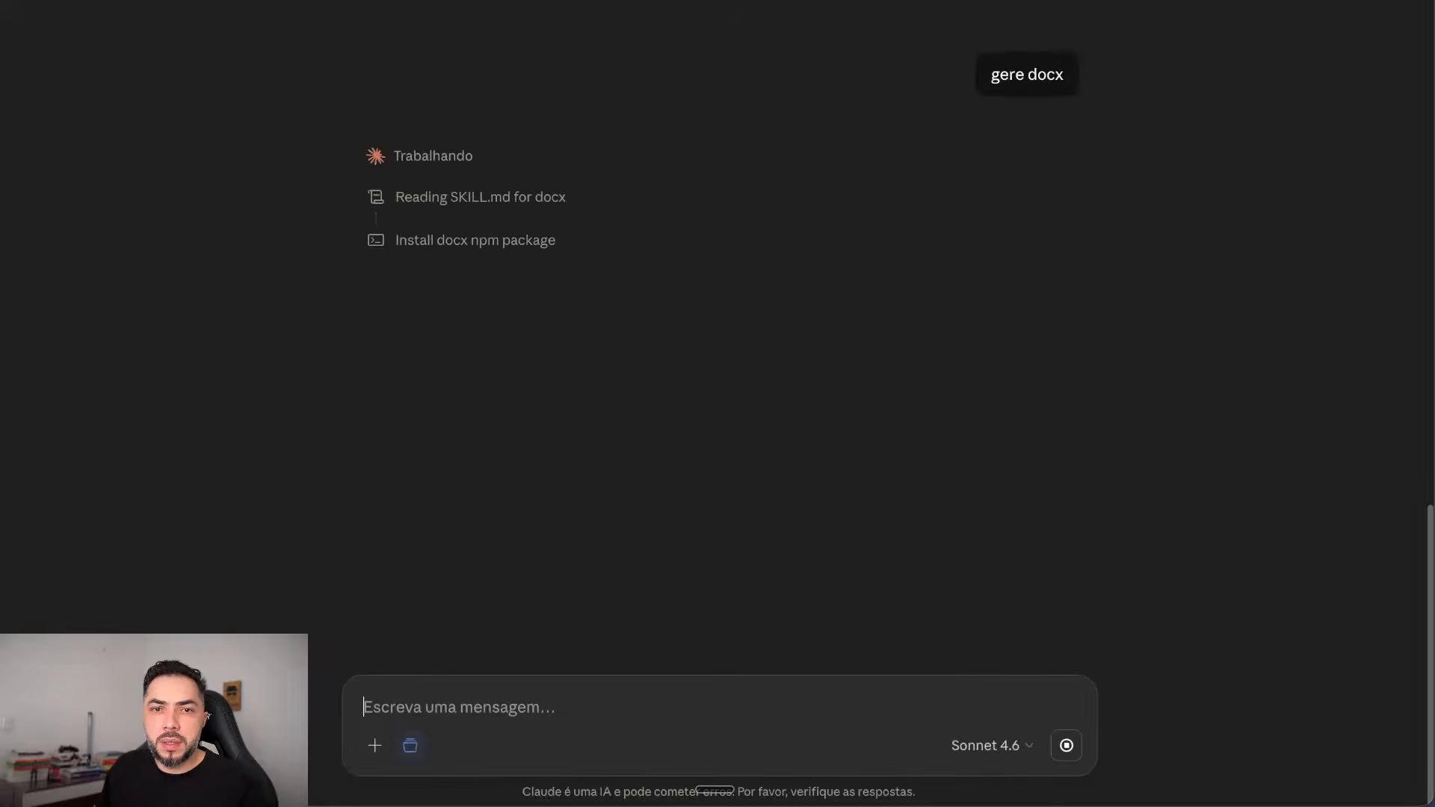
{"action": "scroll", "coordinate": [717, 374], "scroll_direction": "up", "scroll_amount": 10}
{"action": "scroll", "coordinate": [718, 374], "scroll_direction": "down", "scroll_amount": 10}
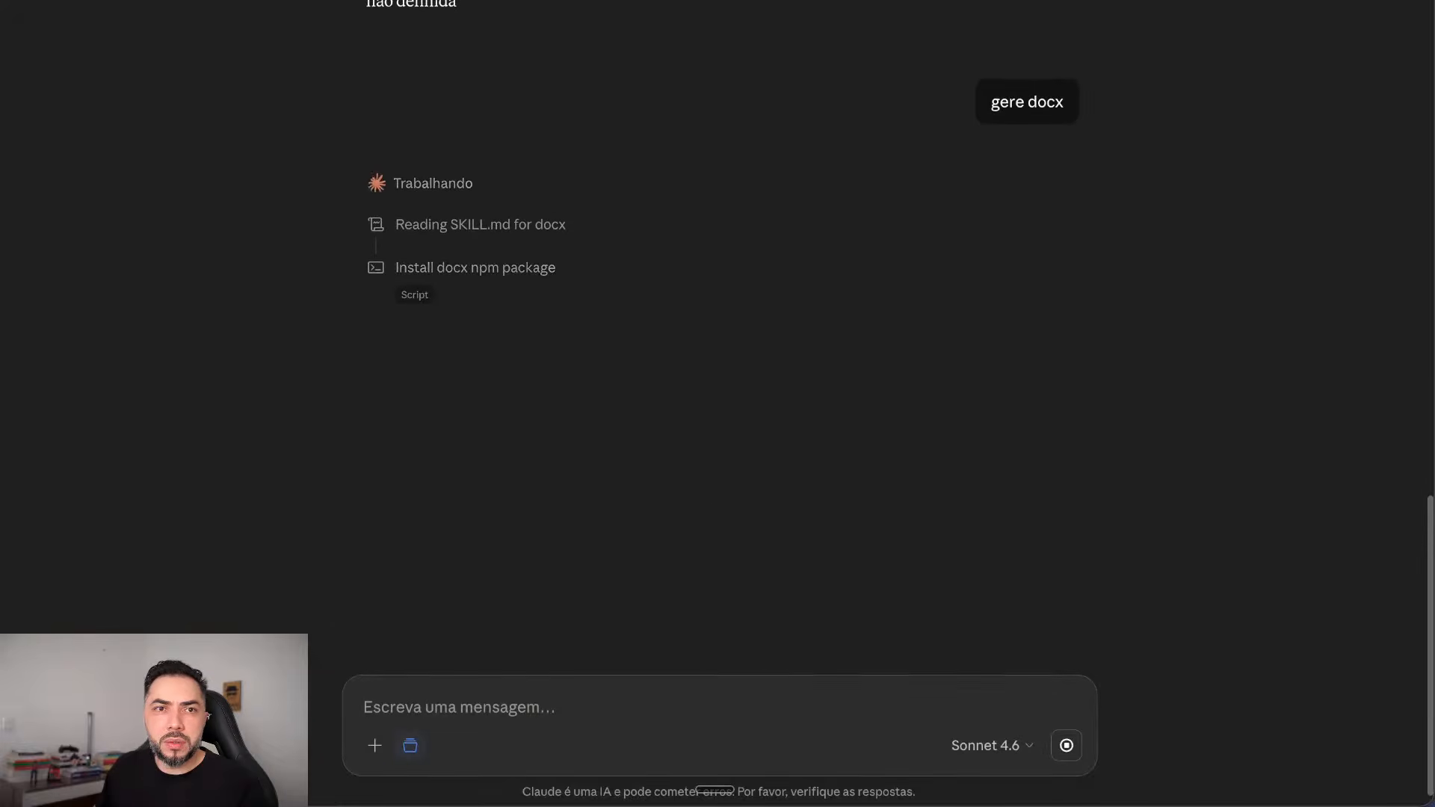
{"action": "key", "text": "alt+Left"}
Step: In 'Análise de anomalias em vendas', dictate the request 'A apresentação em PPTX' by voice
{"action": "left_click", "coordinate": [449, 455]}
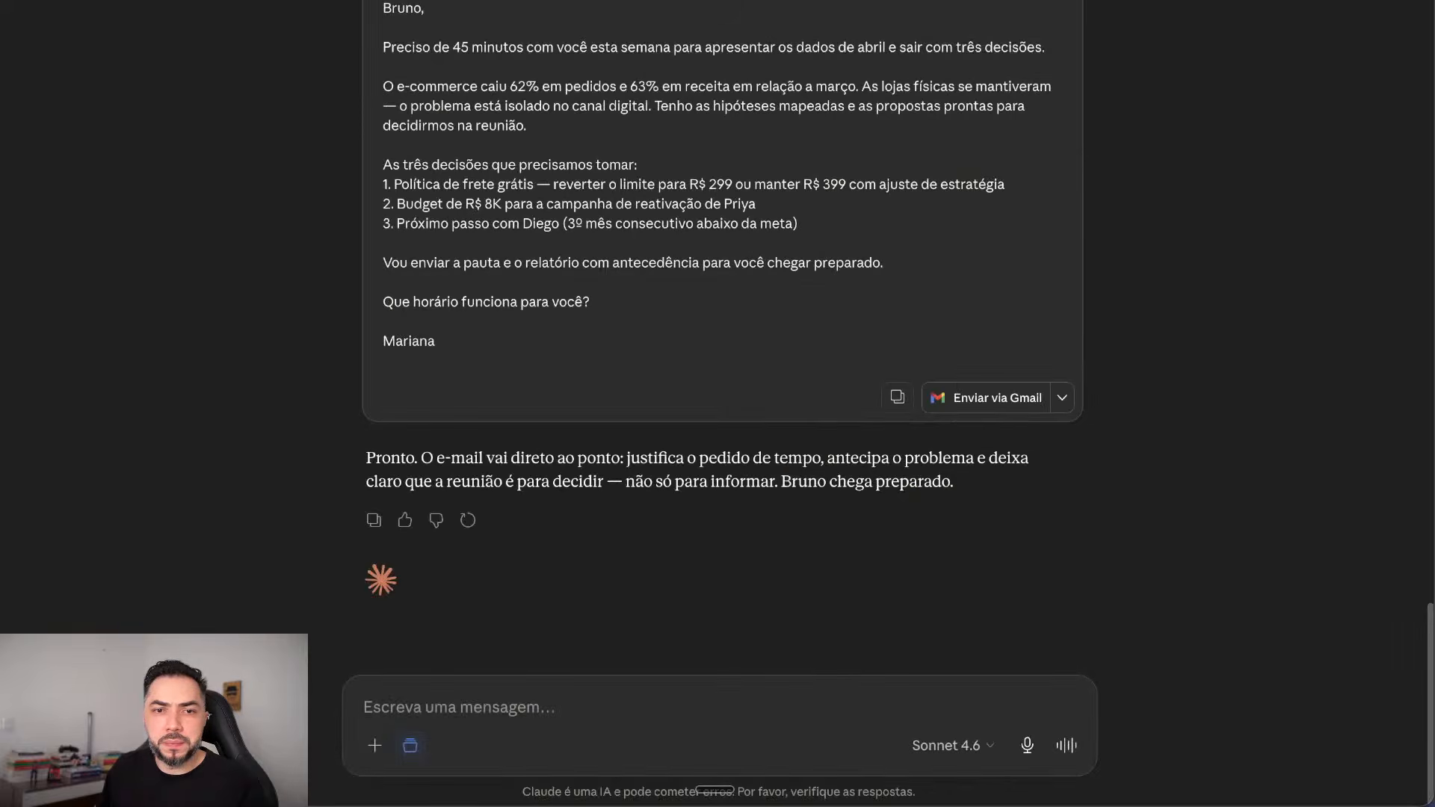
{"action": "type", "text": "G"}
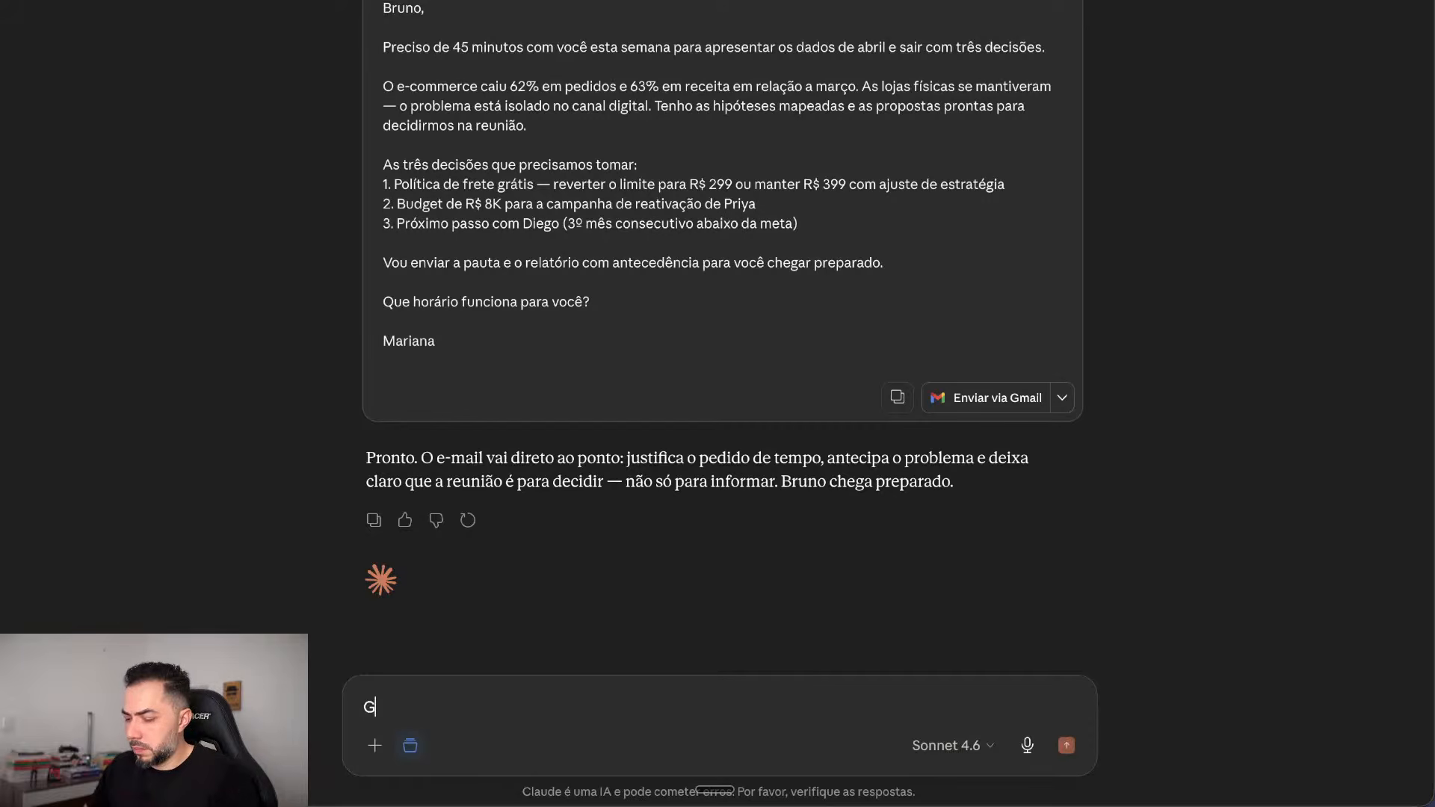
{"action": "type", "text": "ere a apresen"}
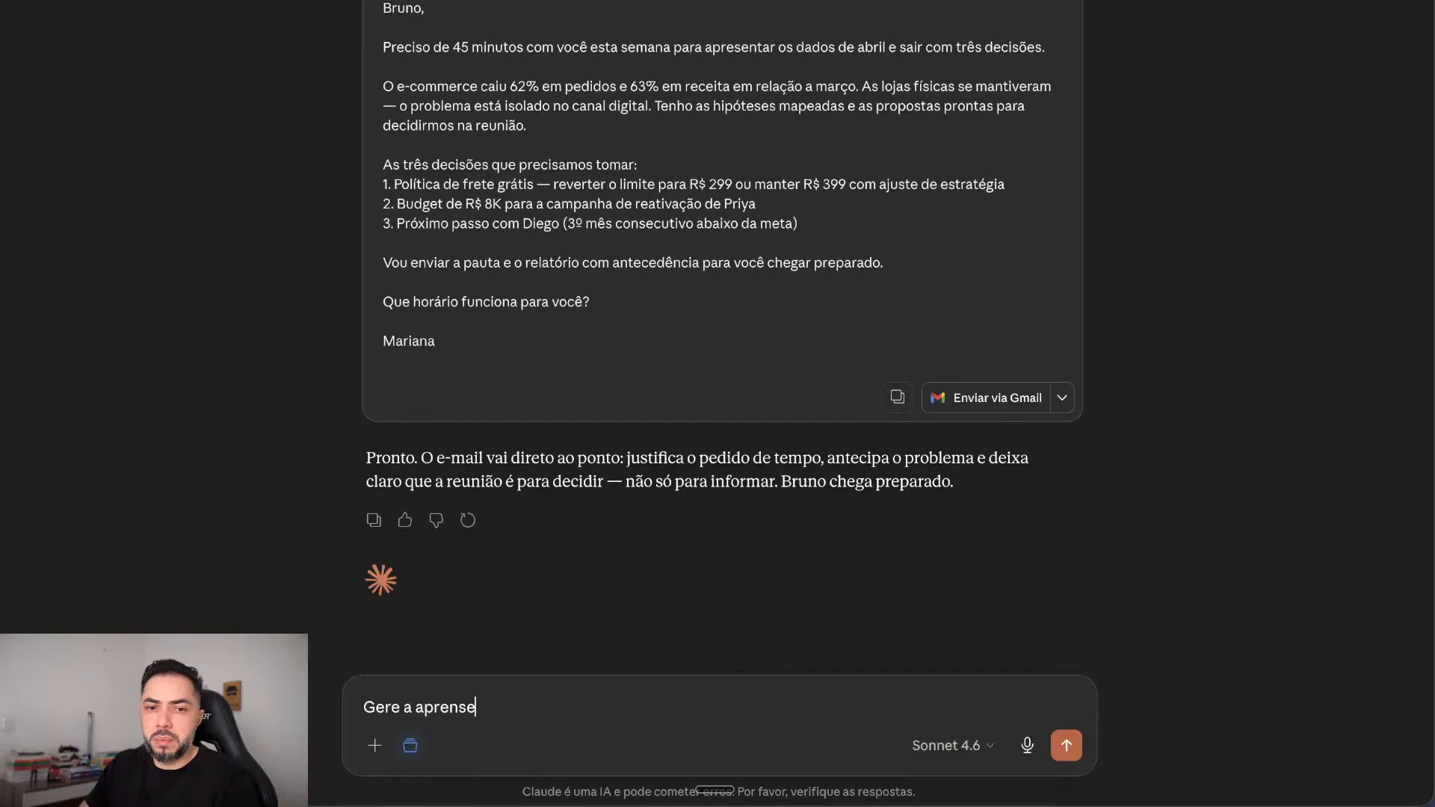
{"action": "key", "text": "ctrl+a"}
{"action": "key", "text": "BackSpace"}
{"action": "key", "text": "fn"}
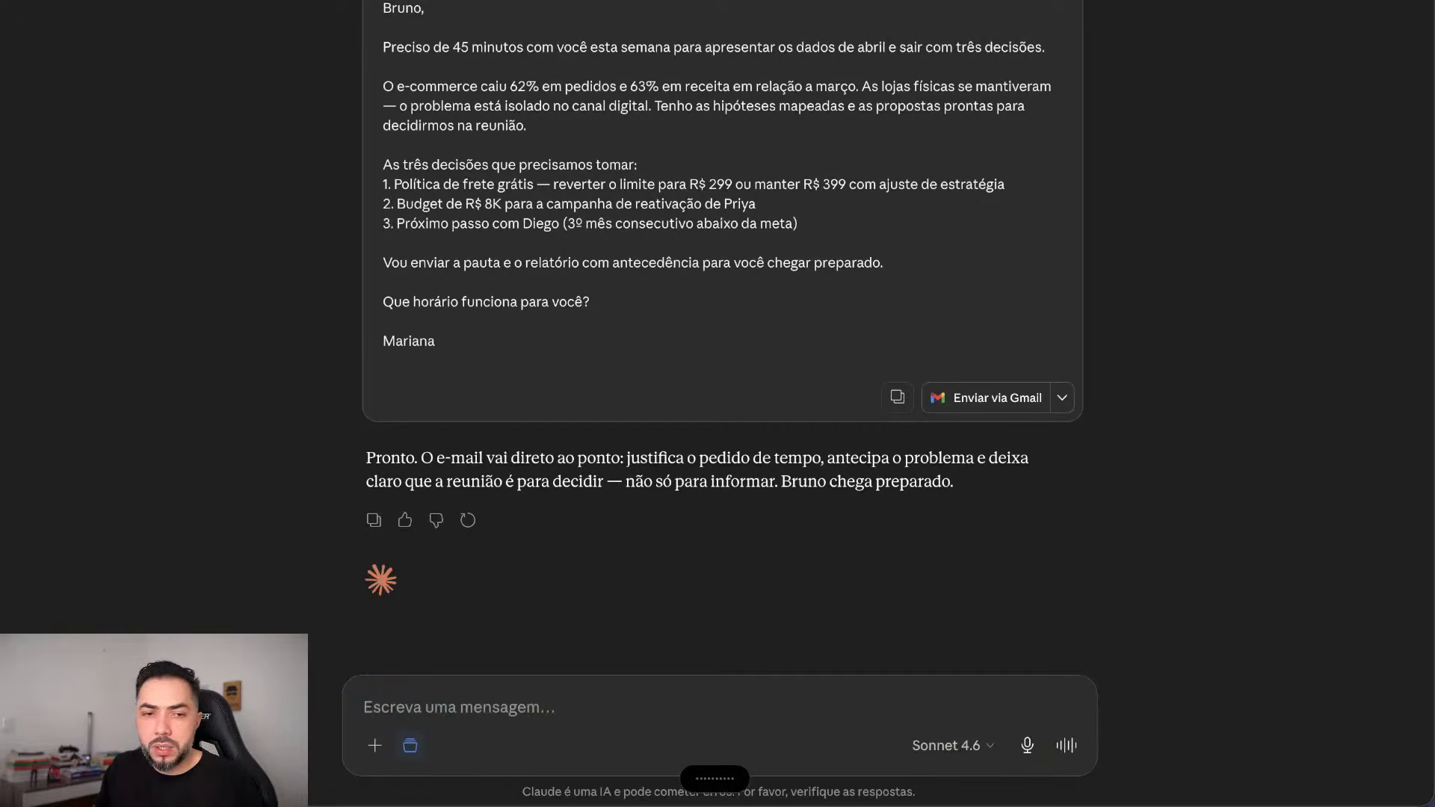
{"action": "key", "text": "fn"}
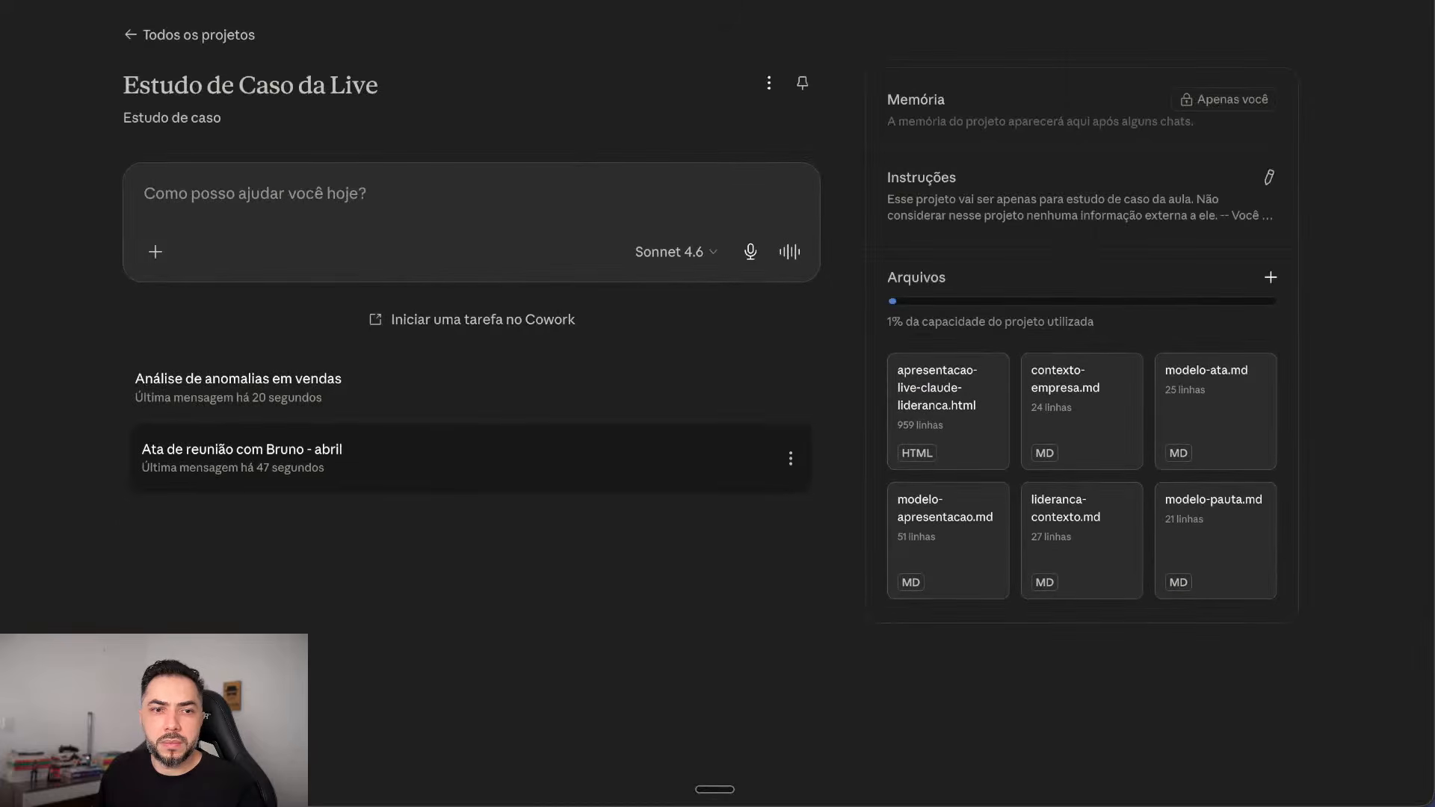
Step: Check that the 'Ata de reunião' chat is still streaming DOCX code, then switch to Cowork
{"action": "left_click", "coordinate": [299, 457]}
{"action": "scroll", "coordinate": [718, 374], "scroll_direction": "down", "scroll_amount": 10}
{"action": "scroll", "coordinate": [718, 374], "scroll_direction": "up", "scroll_amount": 10}
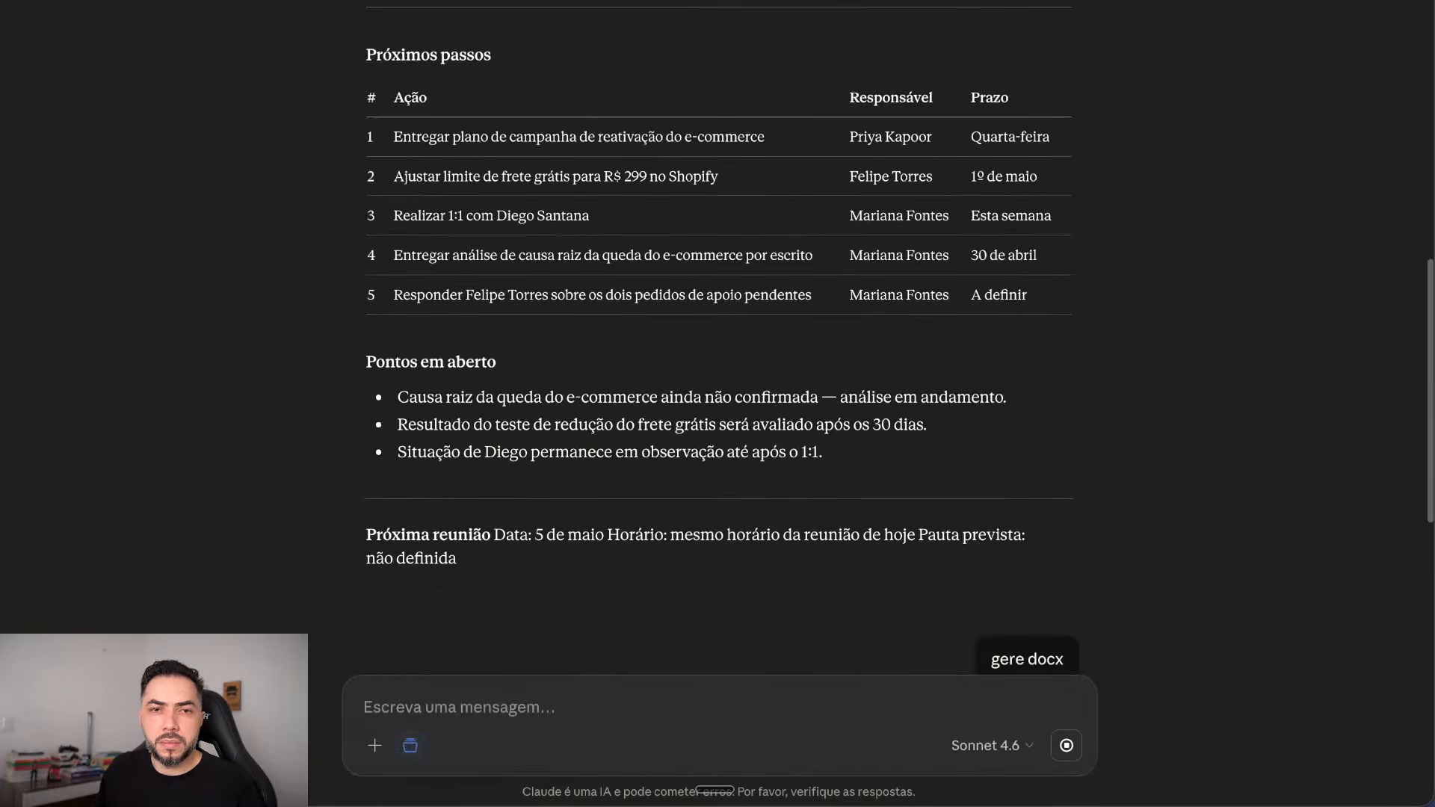
{"action": "scroll", "coordinate": [718, 374], "scroll_direction": "down", "scroll_amount": 10}
{"action": "mouse_move", "coordinate": [45, 2]}
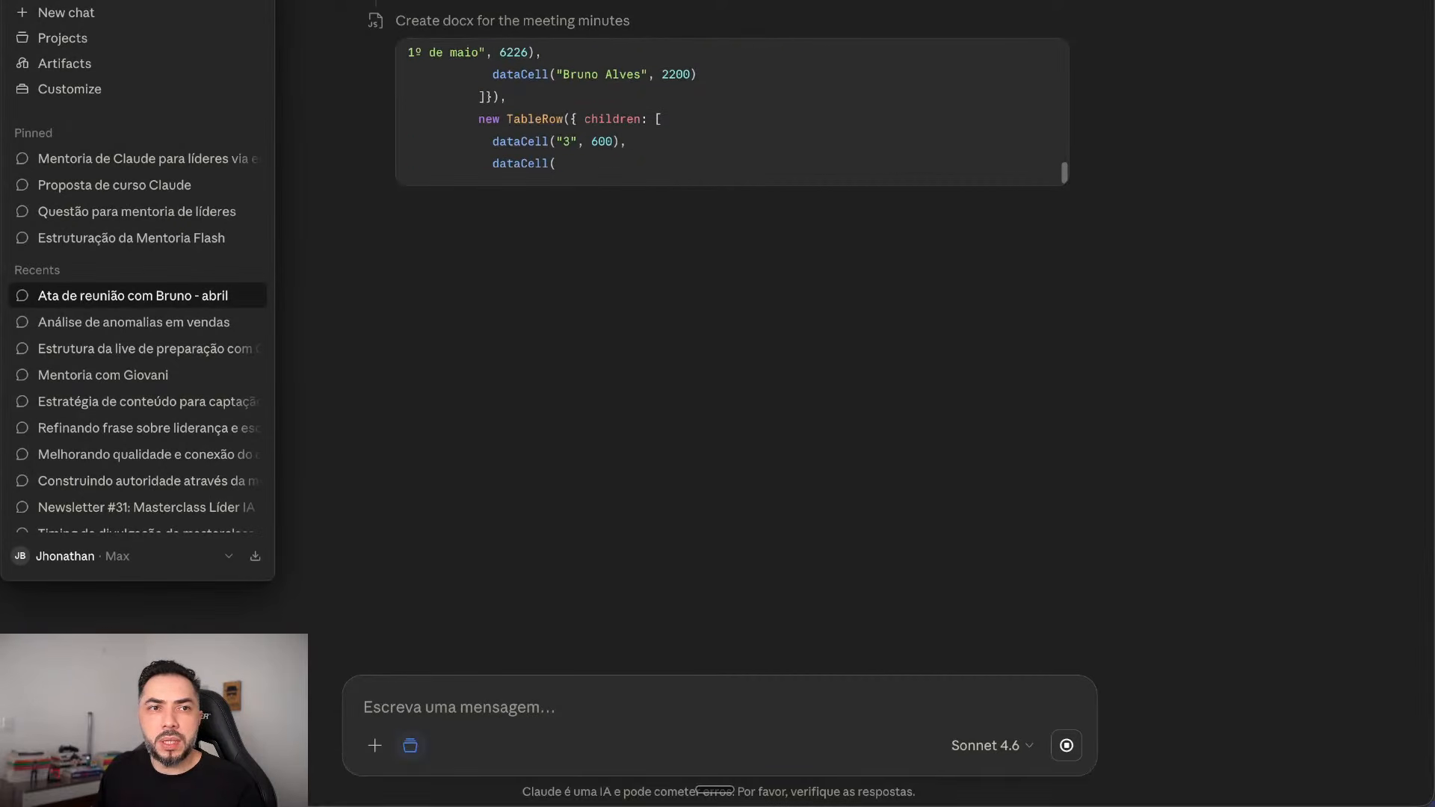
{"action": "left_click", "coordinate": [138, 2]}
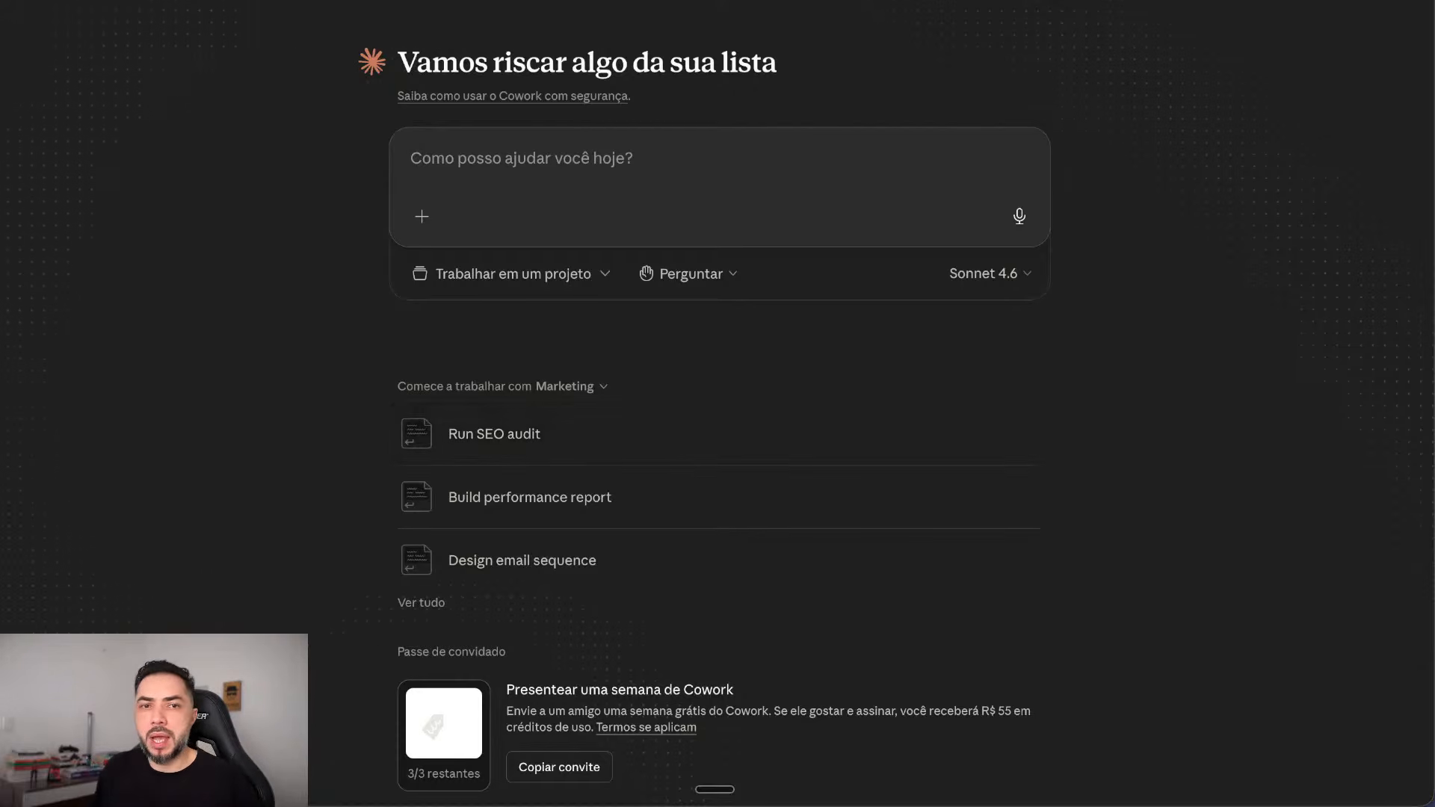
Step: Pick Downloads from the project folder list as the Cowork task's working folder
{"action": "left_click", "coordinate": [512, 273]}
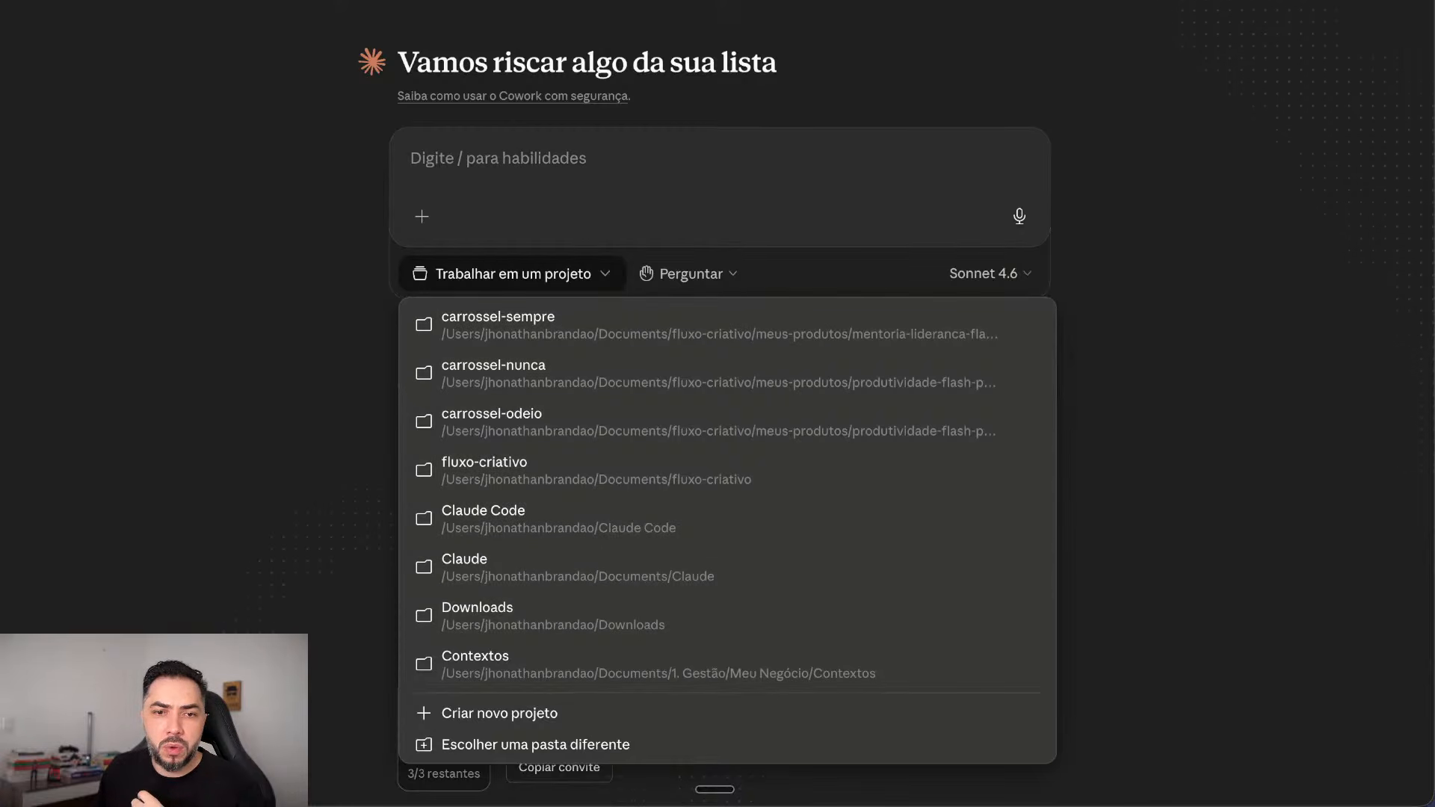
{"action": "left_click", "coordinate": [546, 615]}
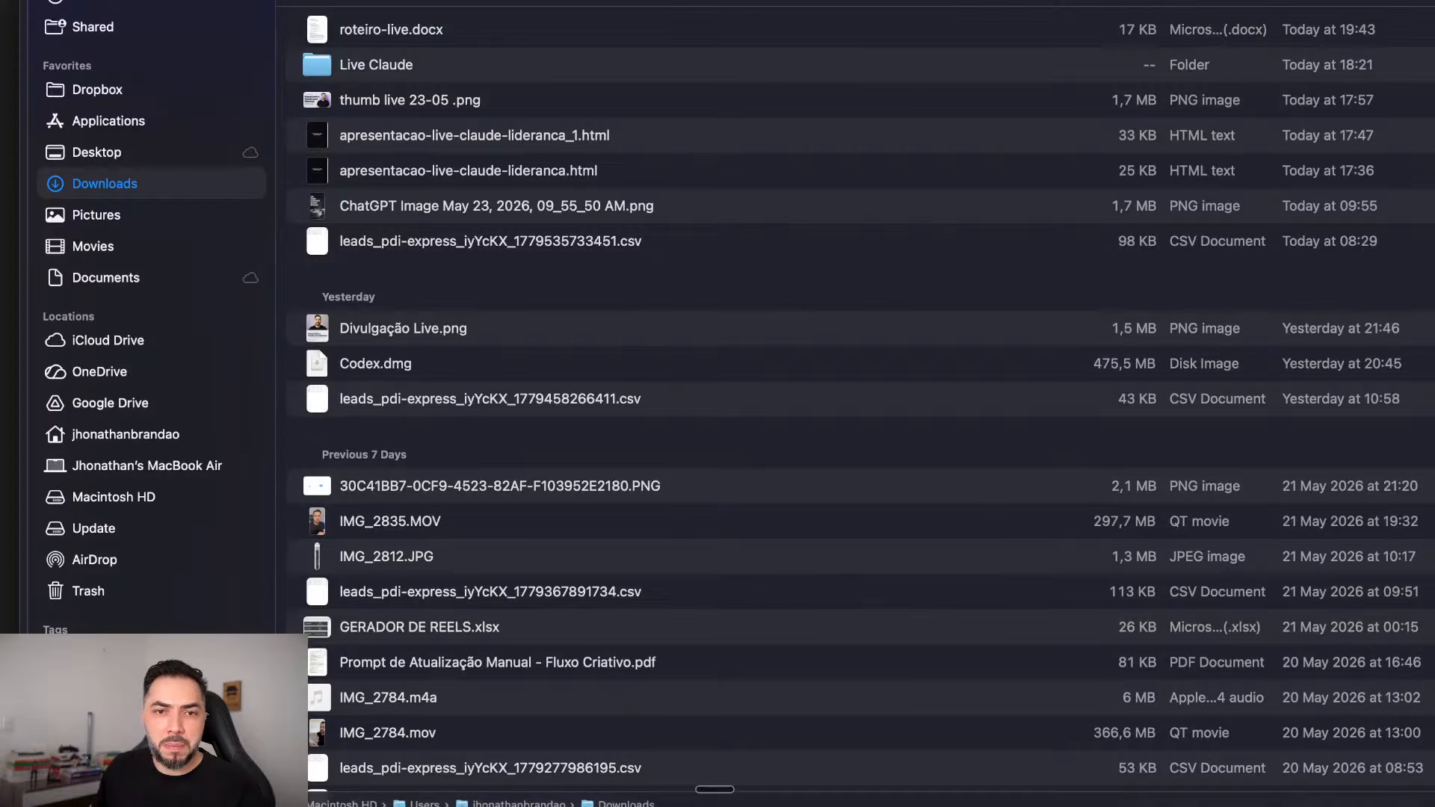
{"action": "scroll", "coordinate": [859, 403], "scroll_direction": "down", "scroll_amount": 3}
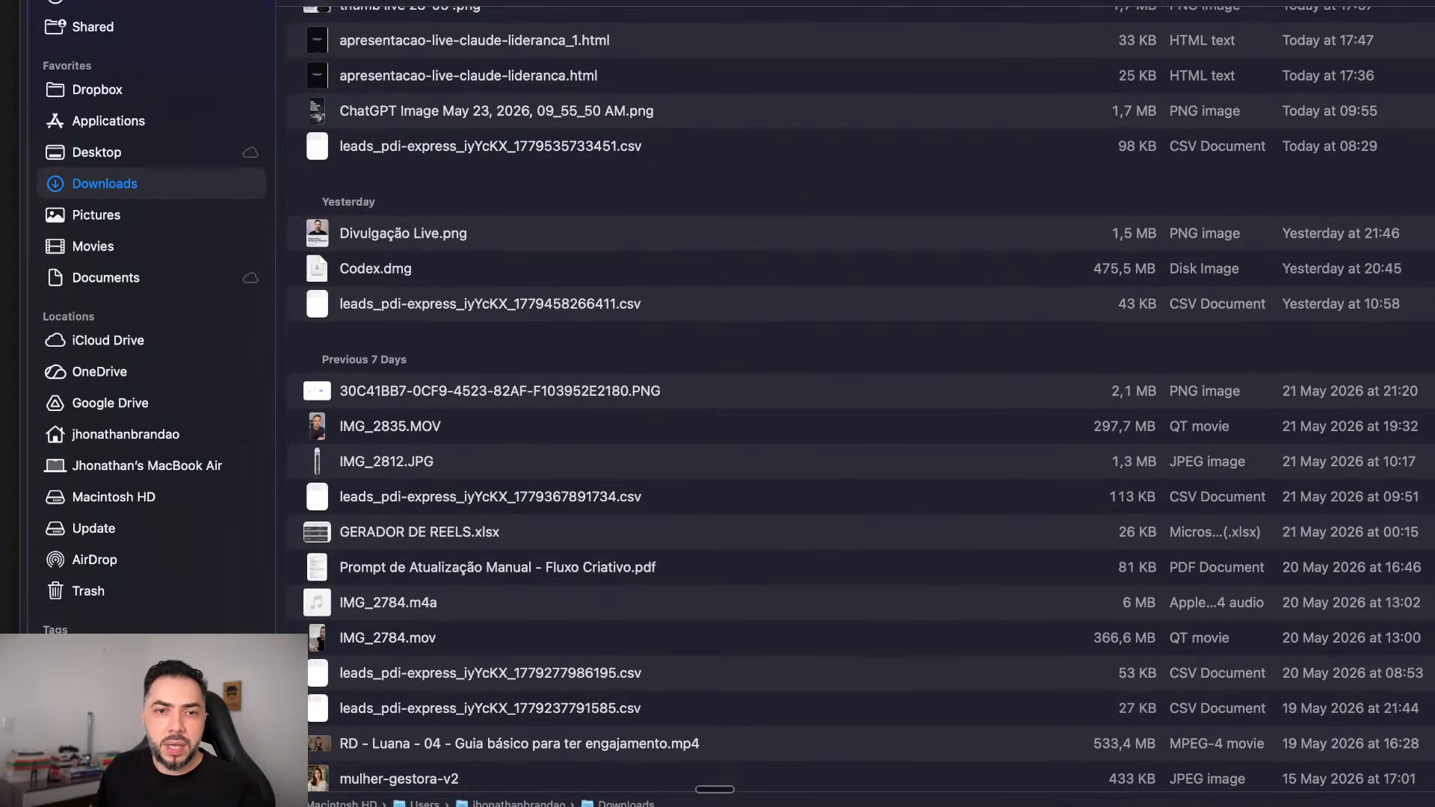
{"action": "scroll", "coordinate": [860, 403], "scroll_direction": "up", "scroll_amount": 3}
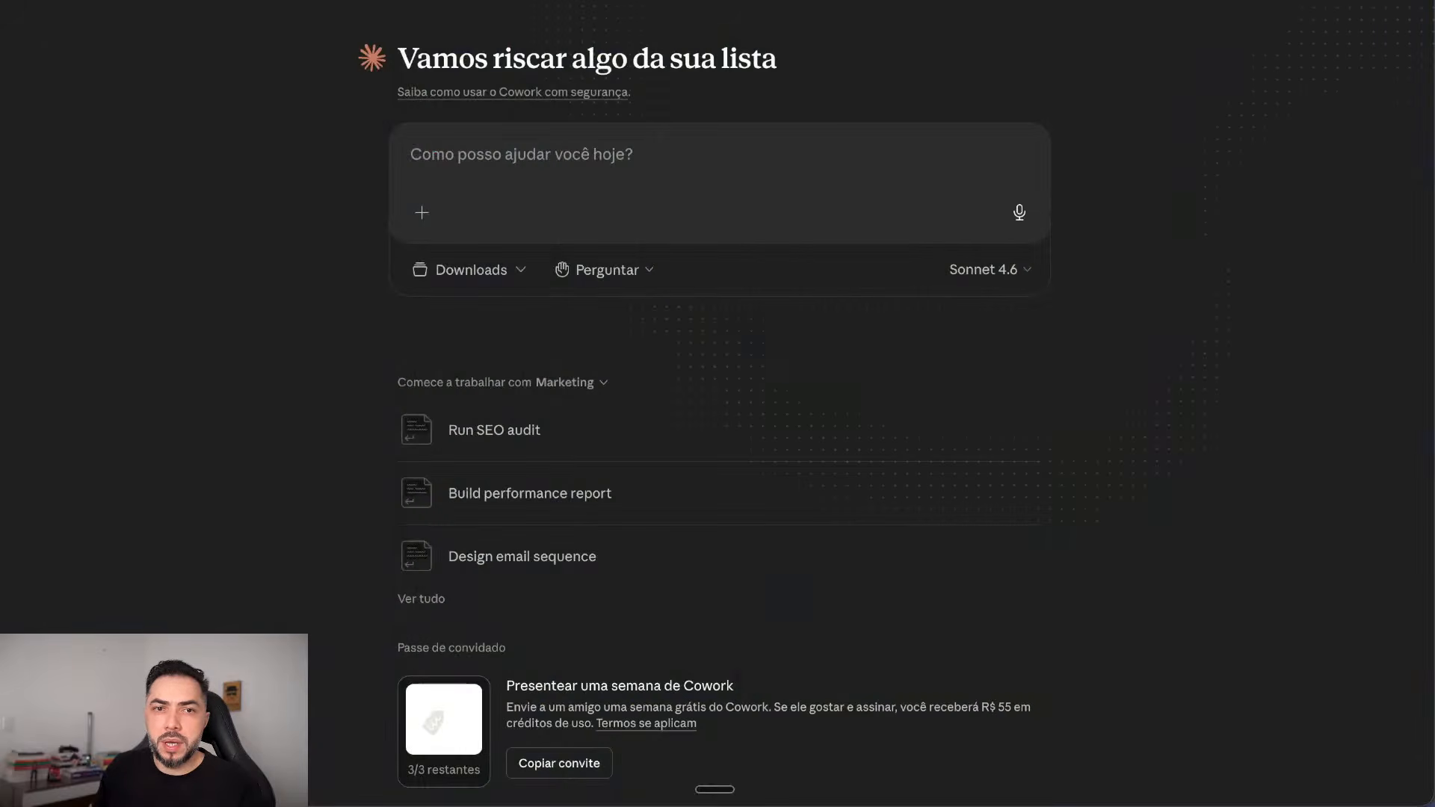
Step: Dictate and send a request to move all loose .csv files in Downloads into a new CSVs folder
{"action": "left_click", "coordinate": [483, 270]}
{"action": "left_click", "coordinate": [482, 270]}
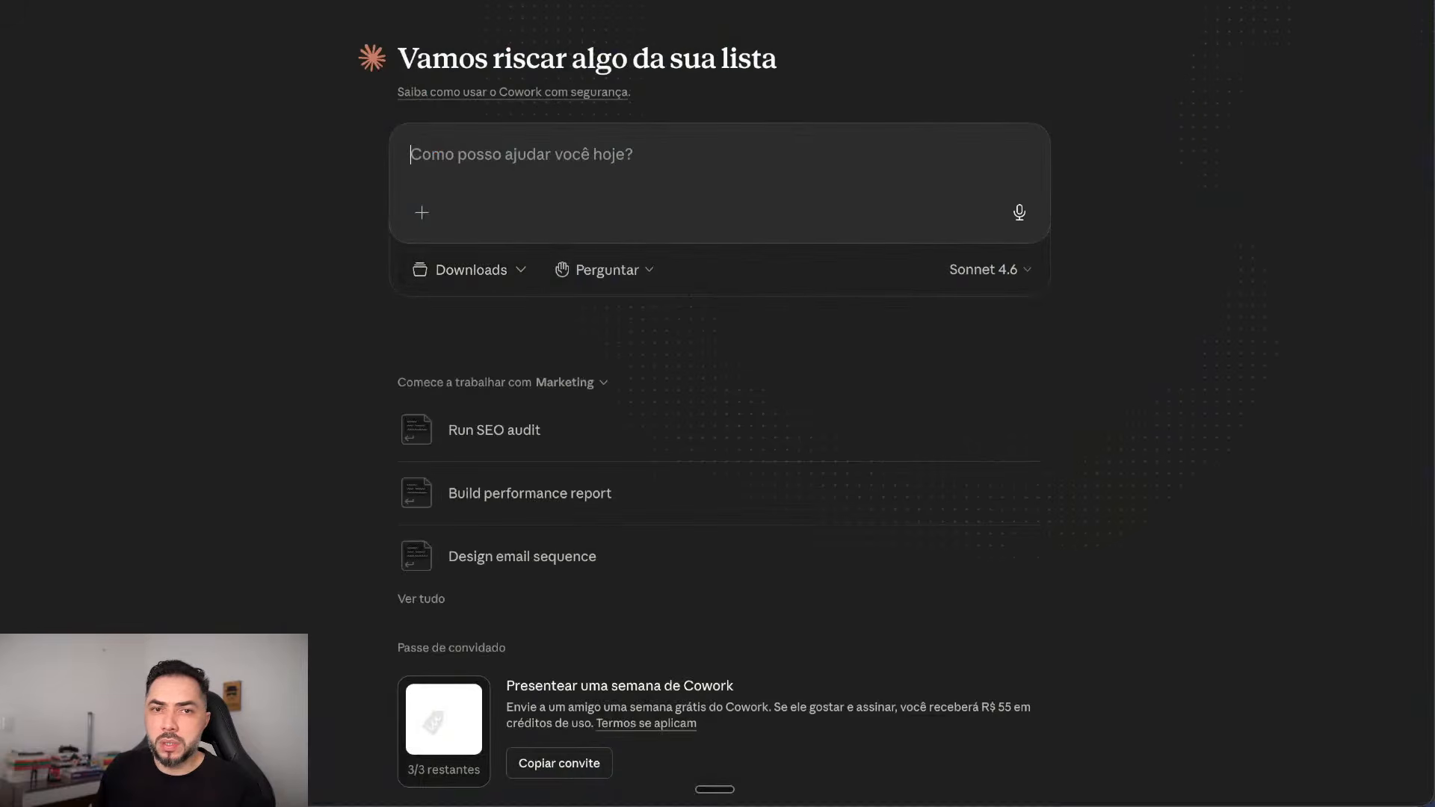
{"action": "key", "text": "fn"}
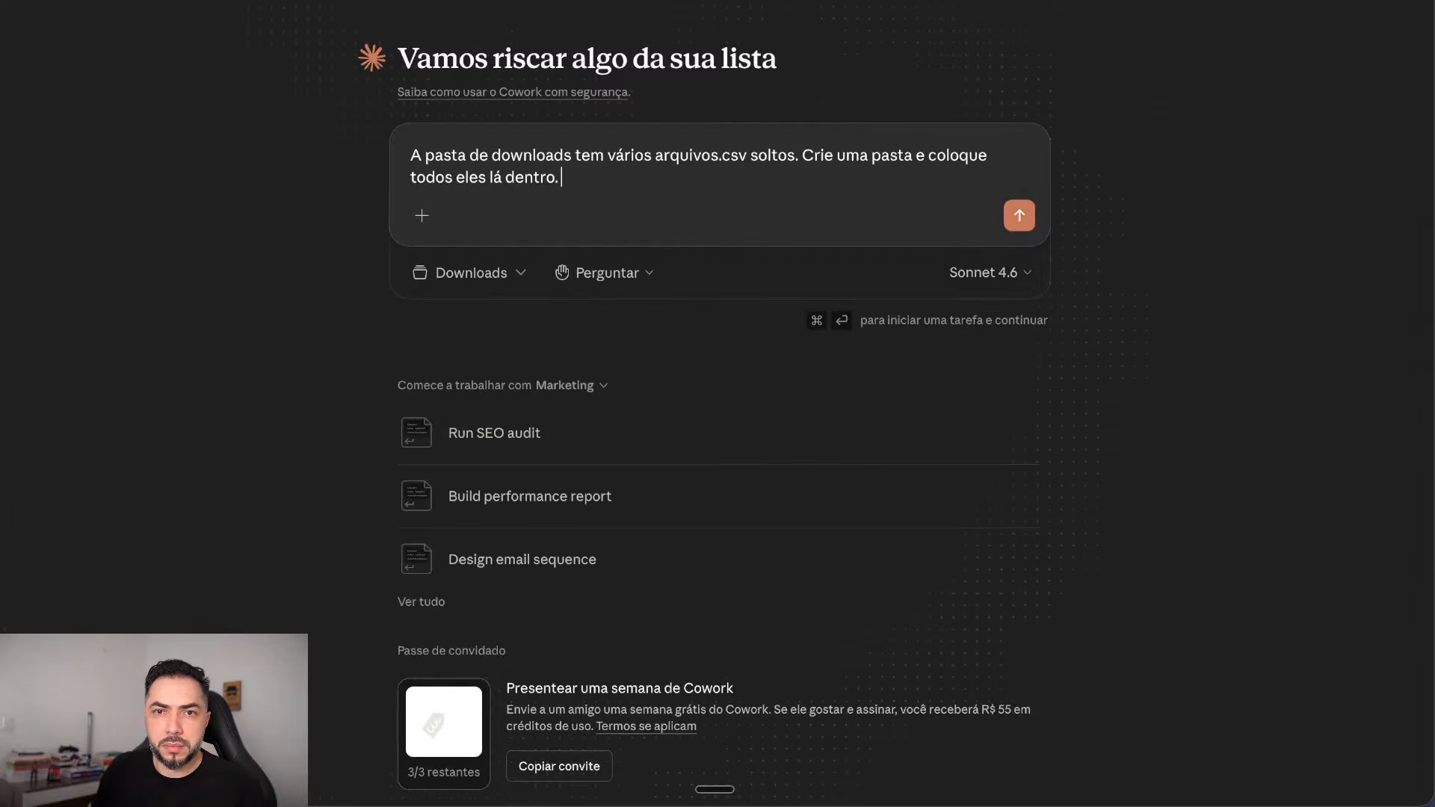
{"action": "key", "text": "super+Return"}
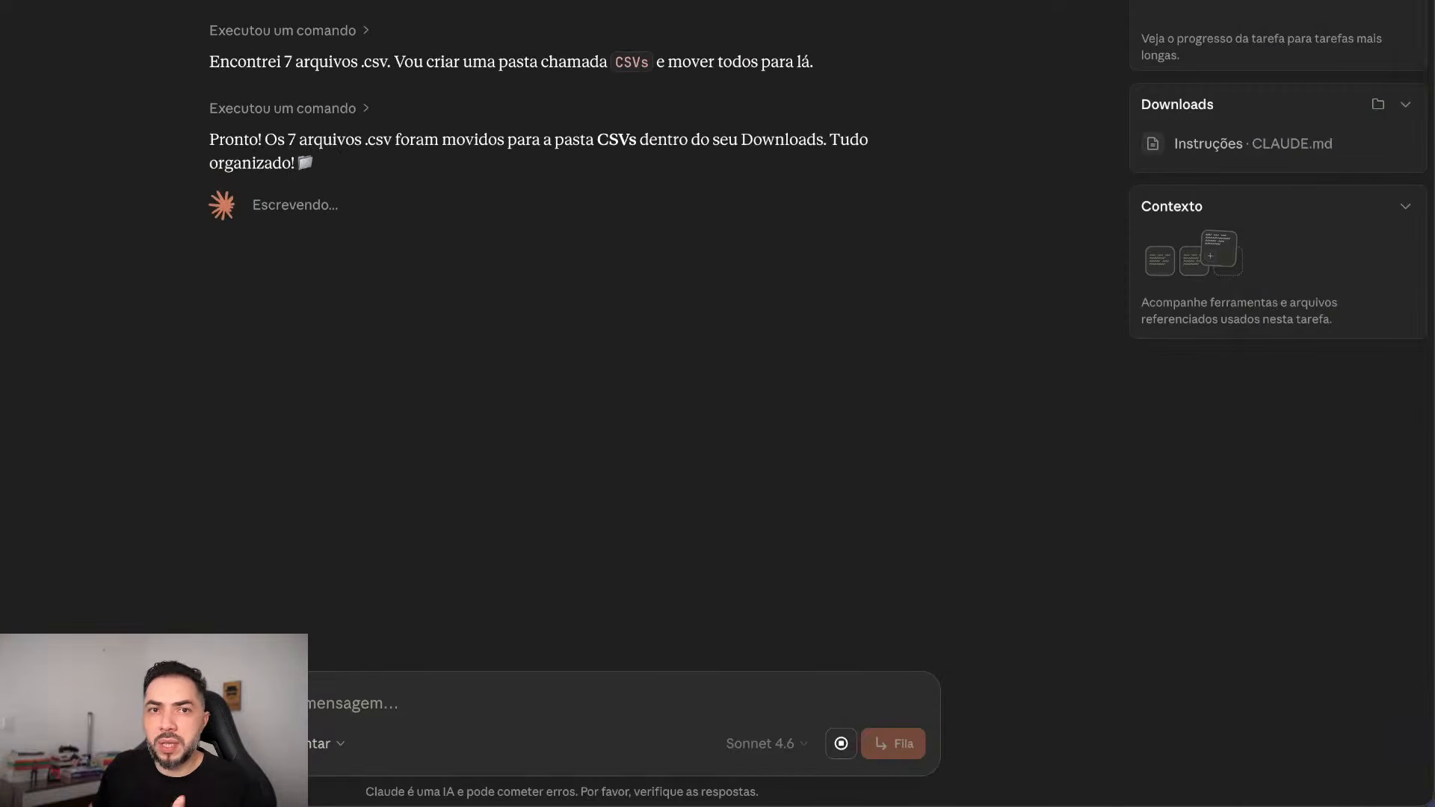
{"action": "left_click_drag", "start_coordinate": [1434, 2], "coordinate": [713, 2]}
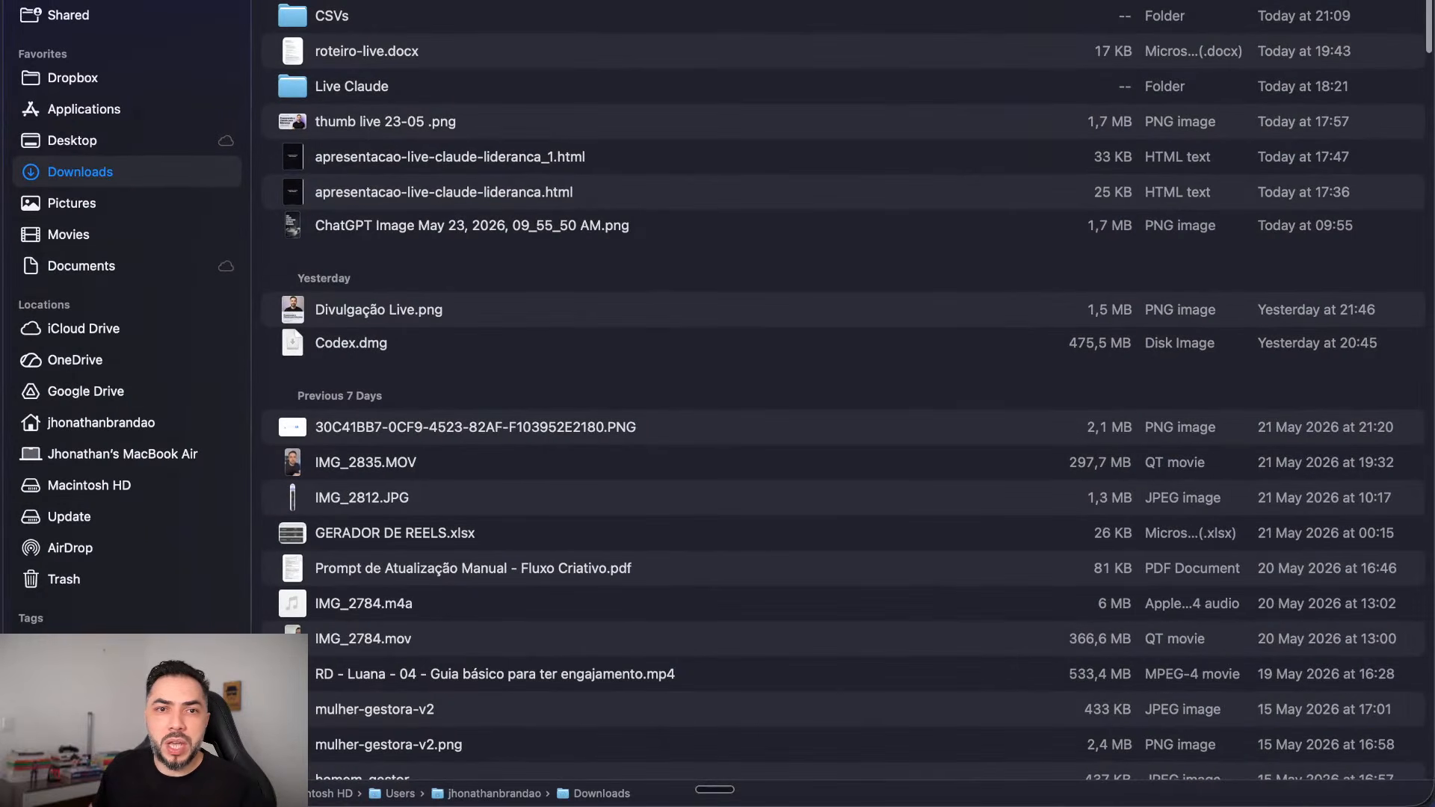
Step: Open the CSVs folder in Finder and confirm the seven moved CSV files are inside
{"action": "double_click", "coordinate": [332, 16]}
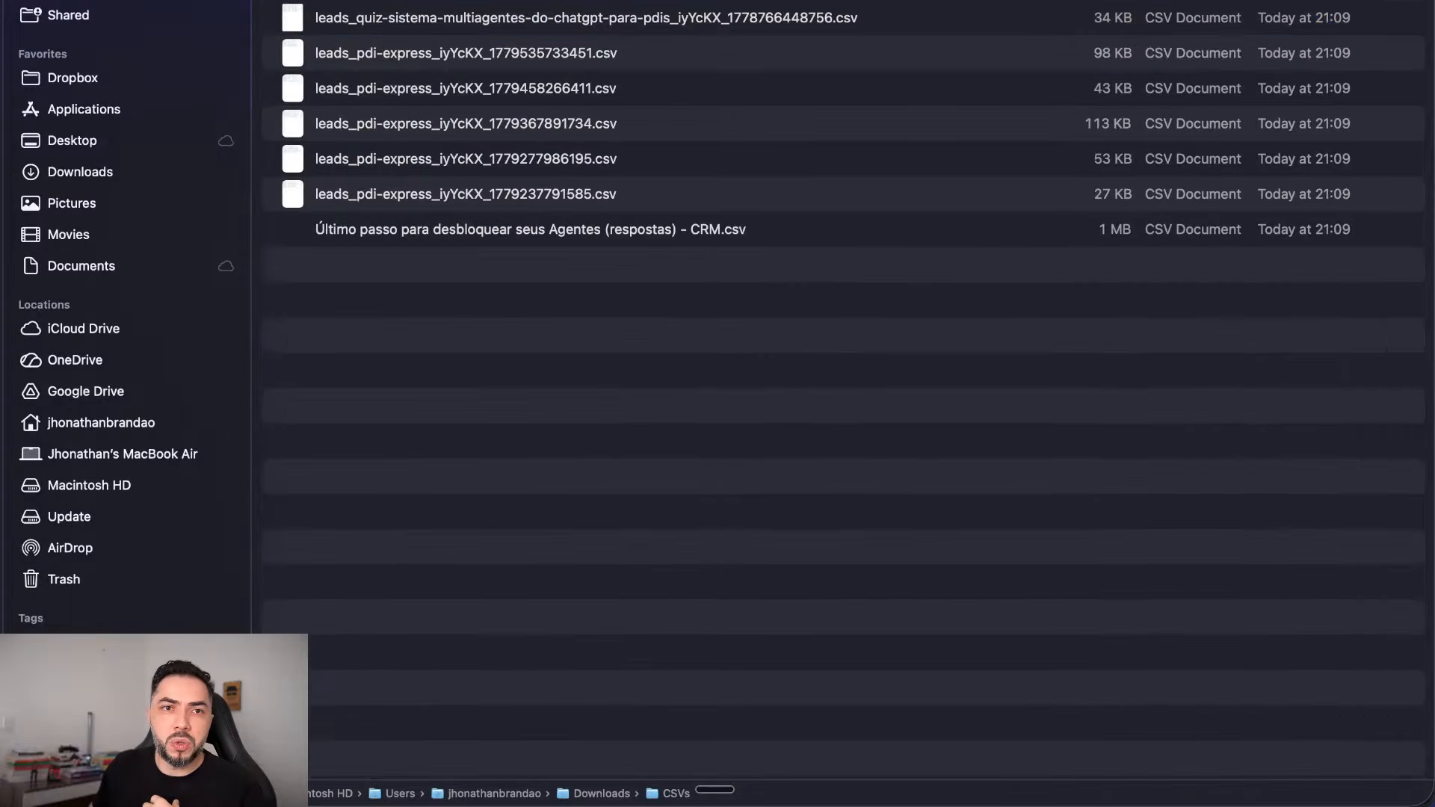
{"action": "left_click", "coordinate": [332, 16]}
{"action": "left_click", "coordinate": [673, 374]}
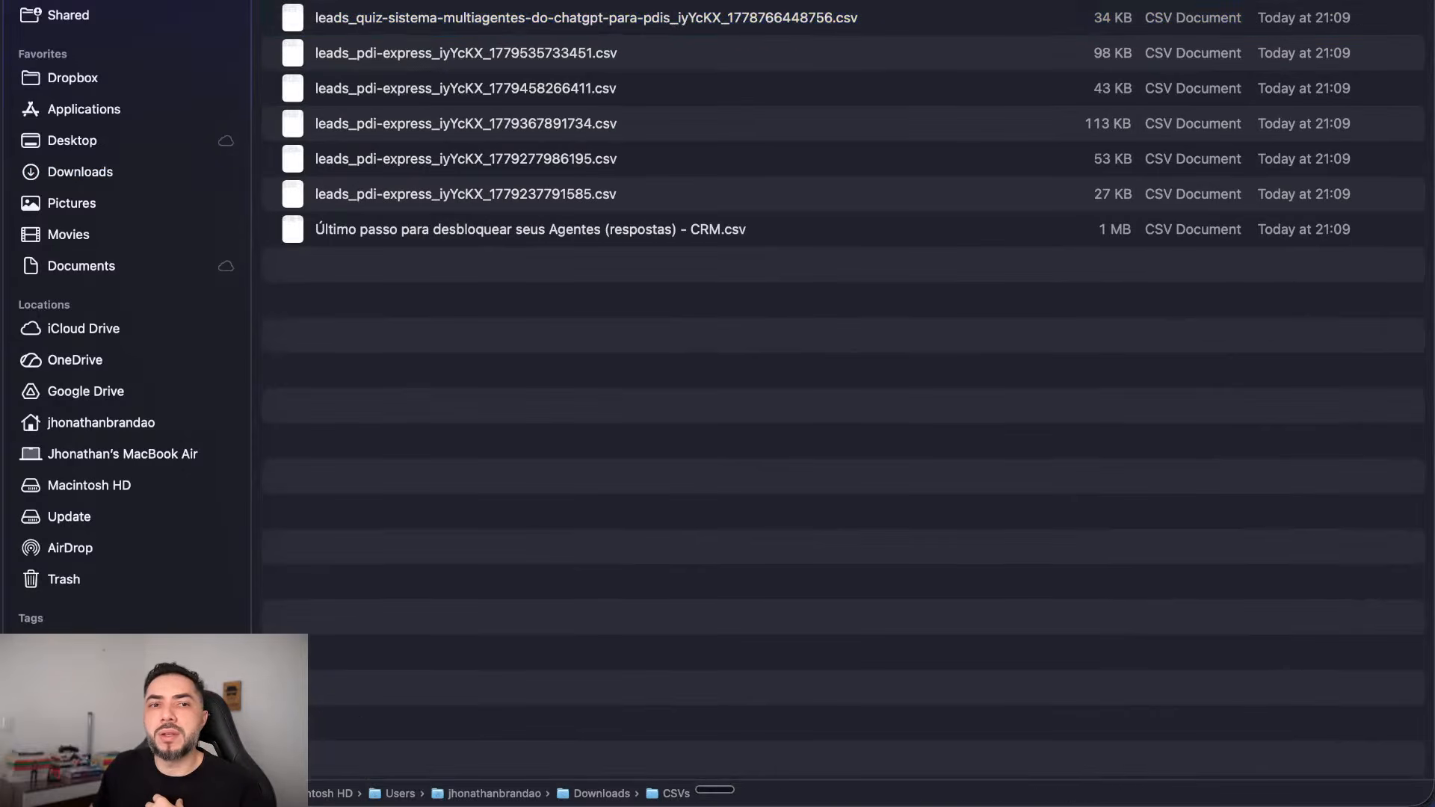
{"action": "left_click", "coordinate": [530, 230]}
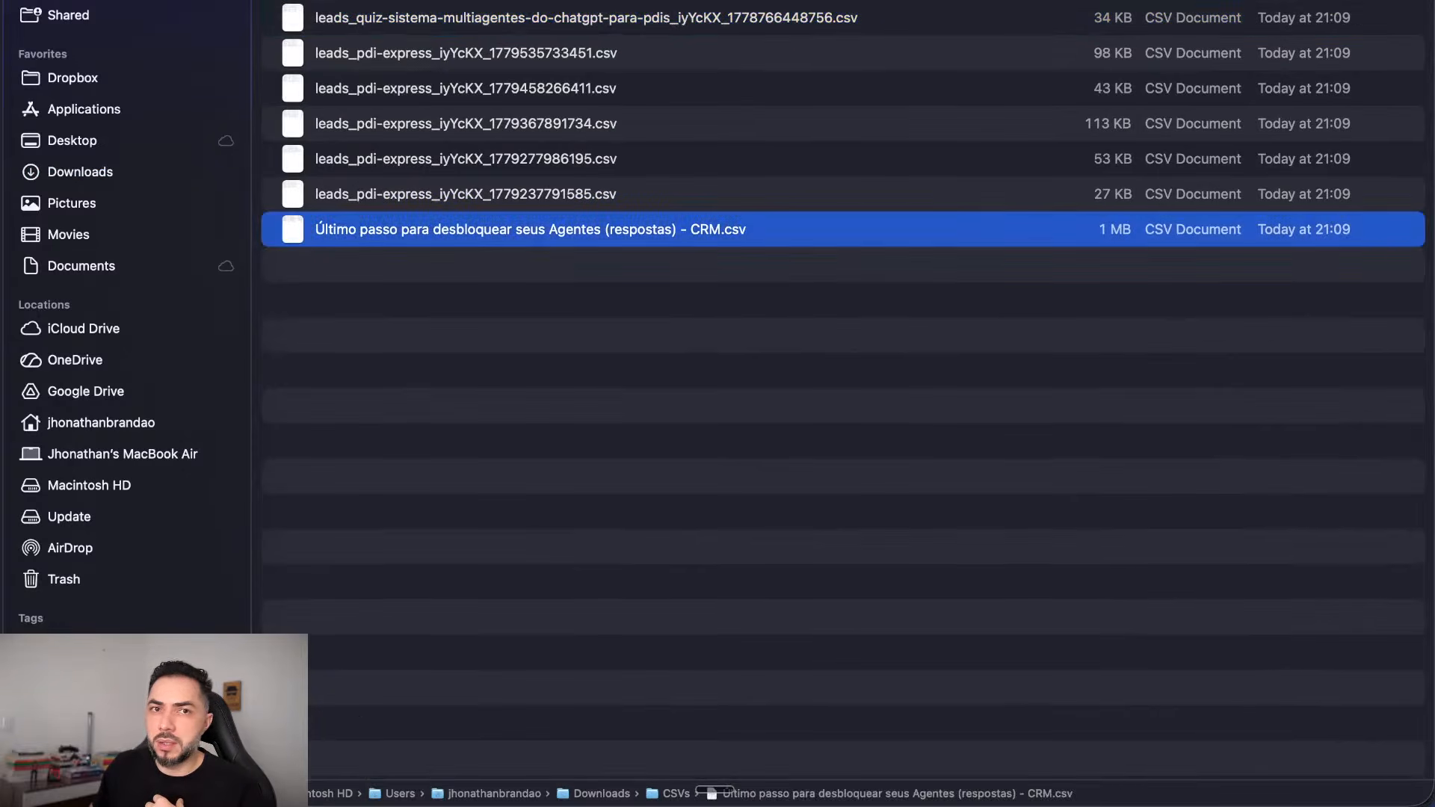
{"action": "key", "text": "ctrl+Left"}
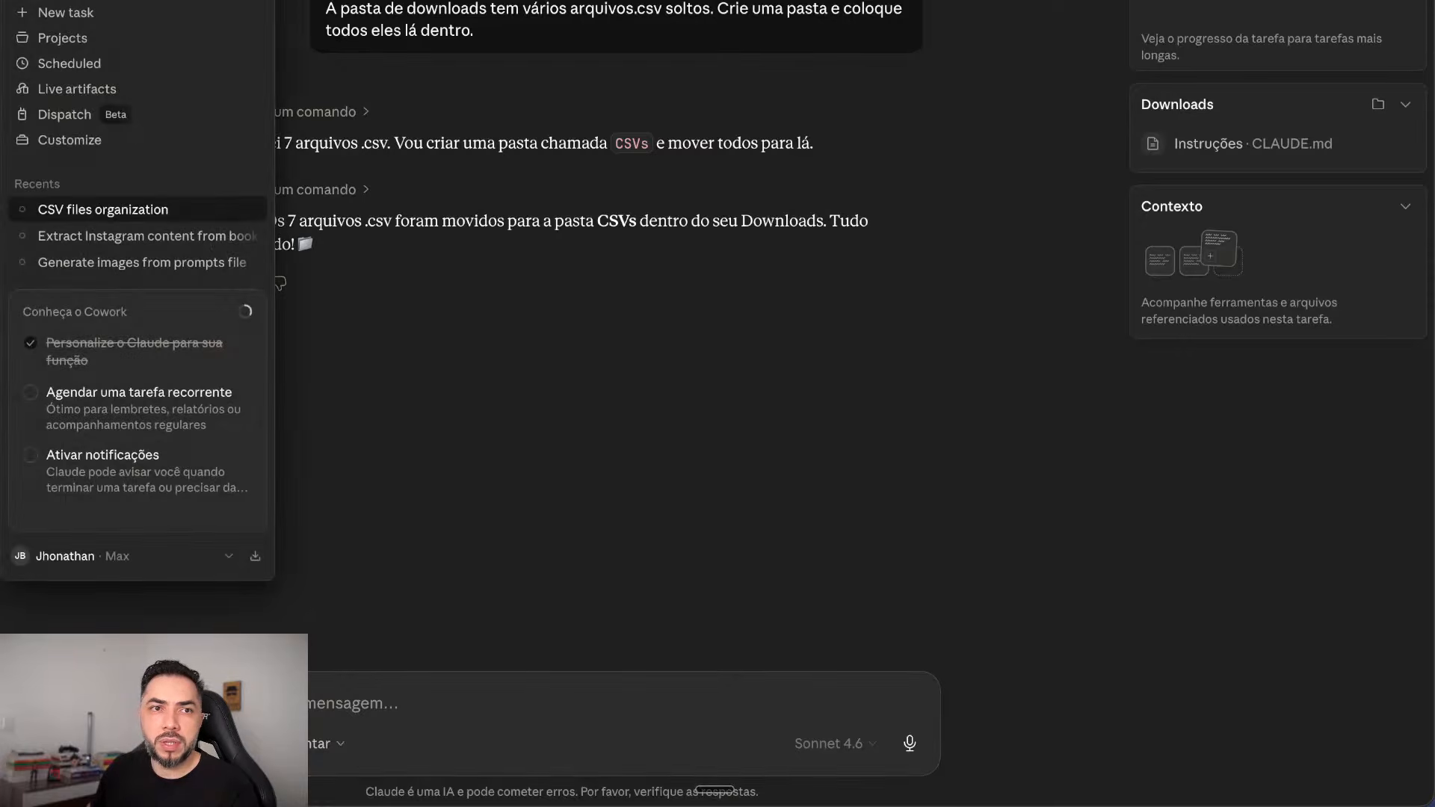
Step: Start a new Cowork task, glance at its folder list, then return to Chat
{"action": "left_click", "coordinate": [105, 2]}
{"action": "key", "text": "super+n"}
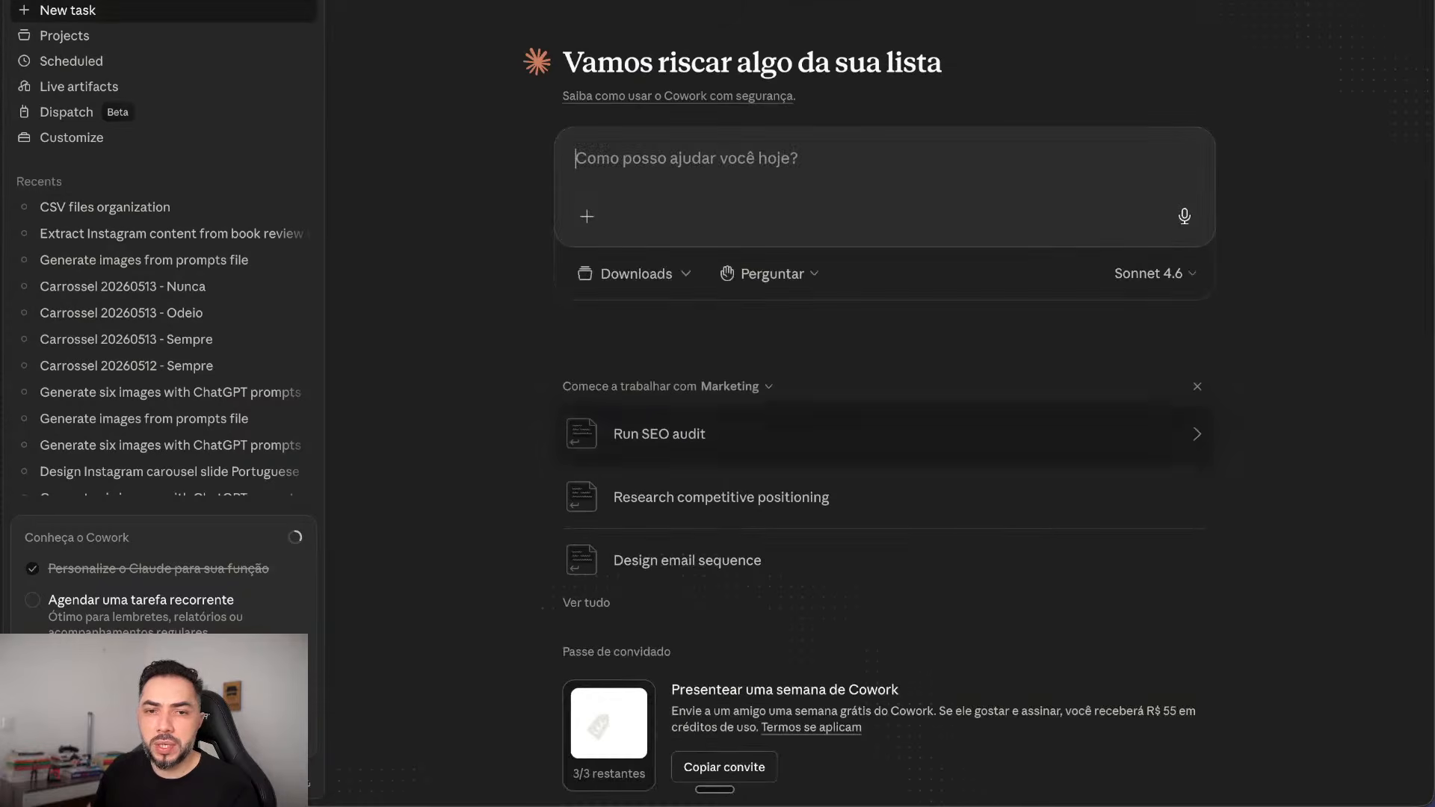
{"action": "left_click", "coordinate": [634, 273]}
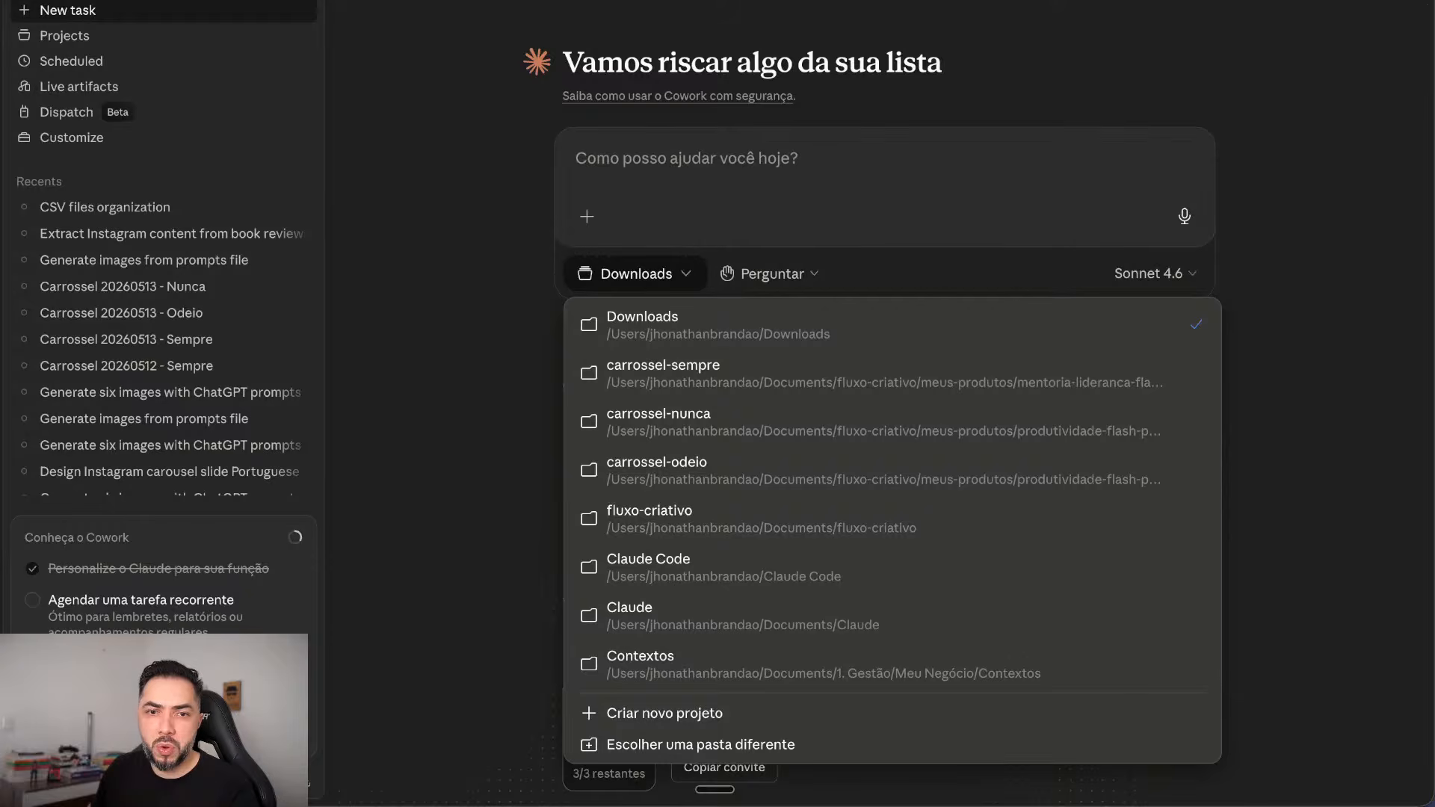
{"action": "key", "text": "Escape"}
{"action": "left_click", "coordinate": [61, 2]}
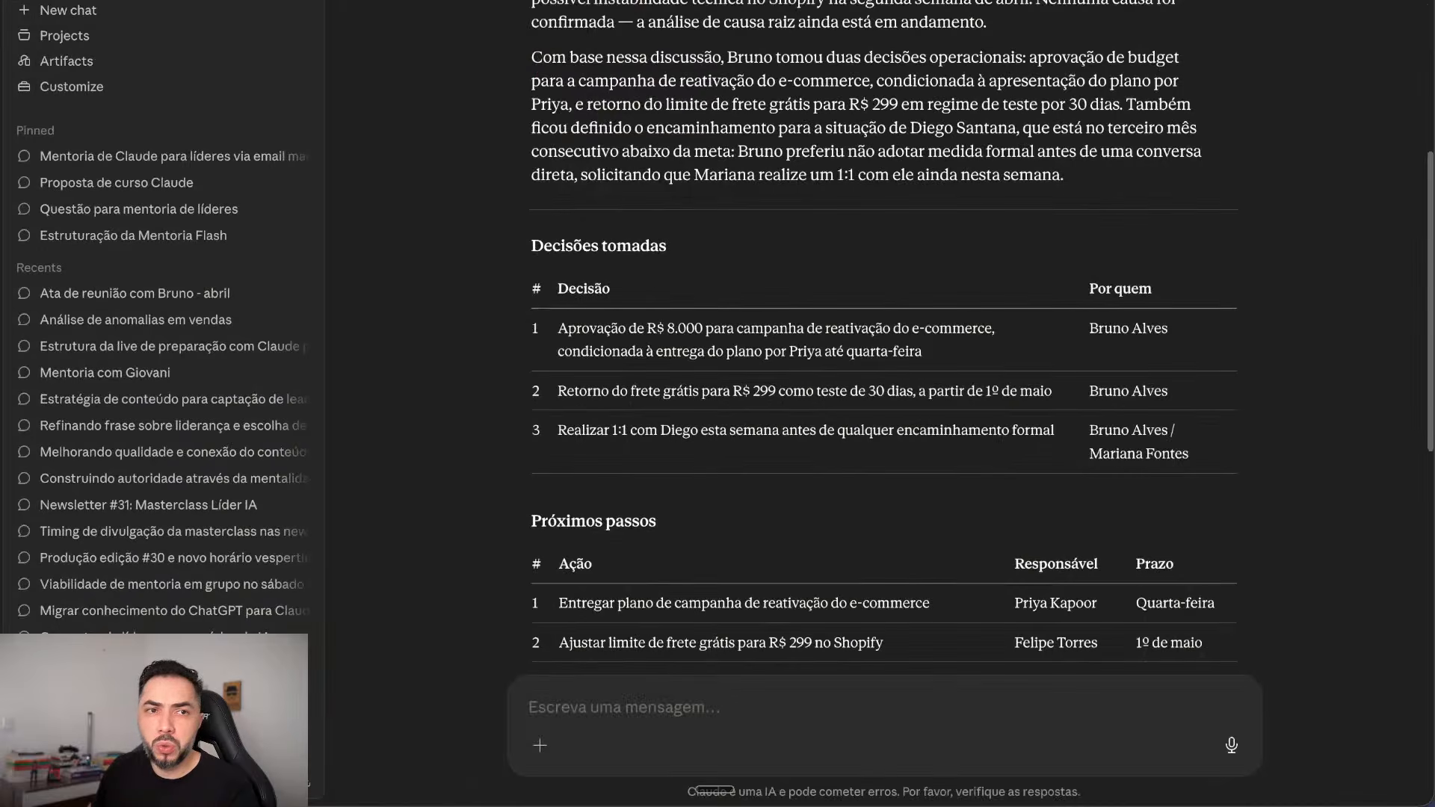
Step: Open the minutes chat in 'Estudo de Caso da Live' and preview the 'Ata reuniao 23mai2026' DOCX
{"action": "left_click", "coordinate": [65, 35]}
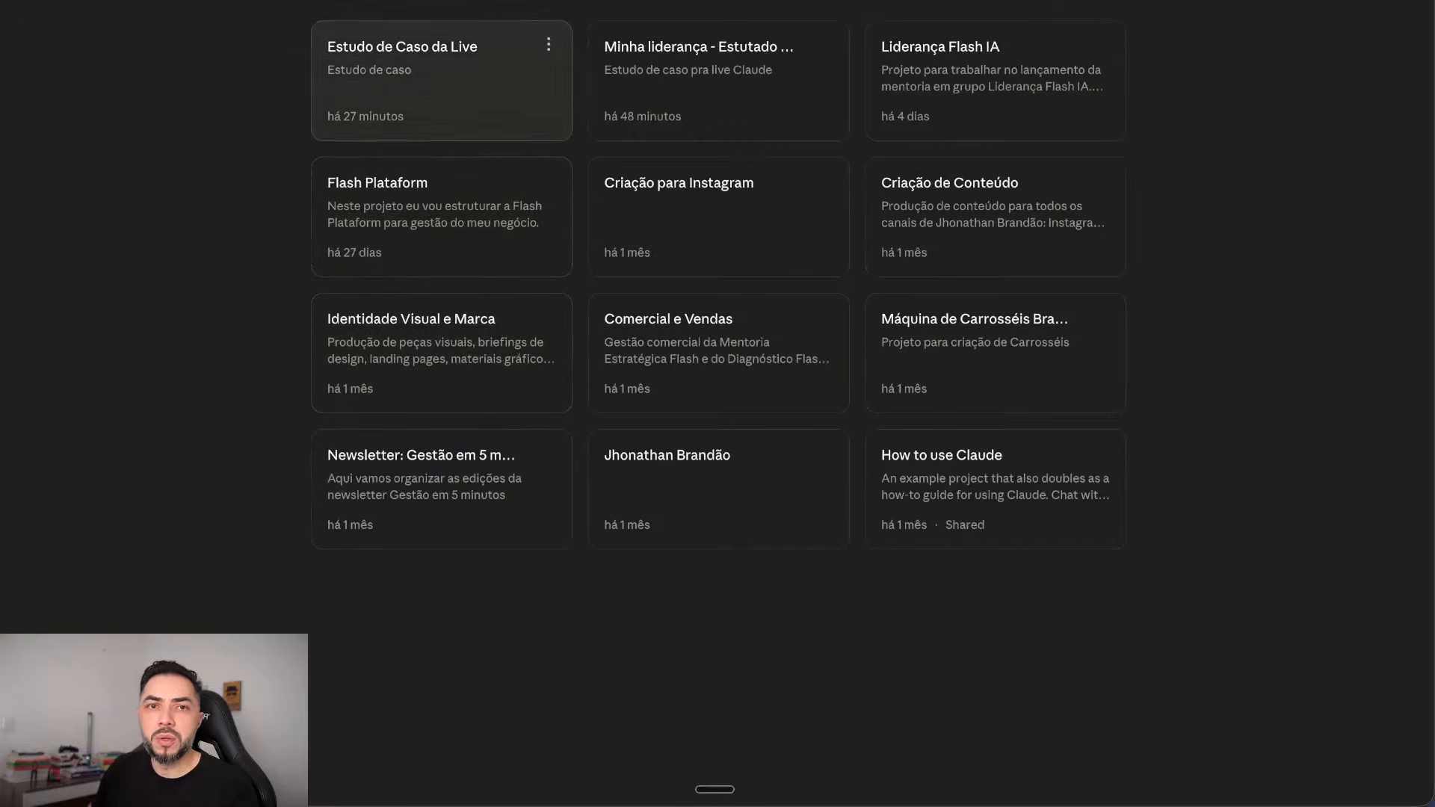
{"action": "left_click", "coordinate": [419, 60]}
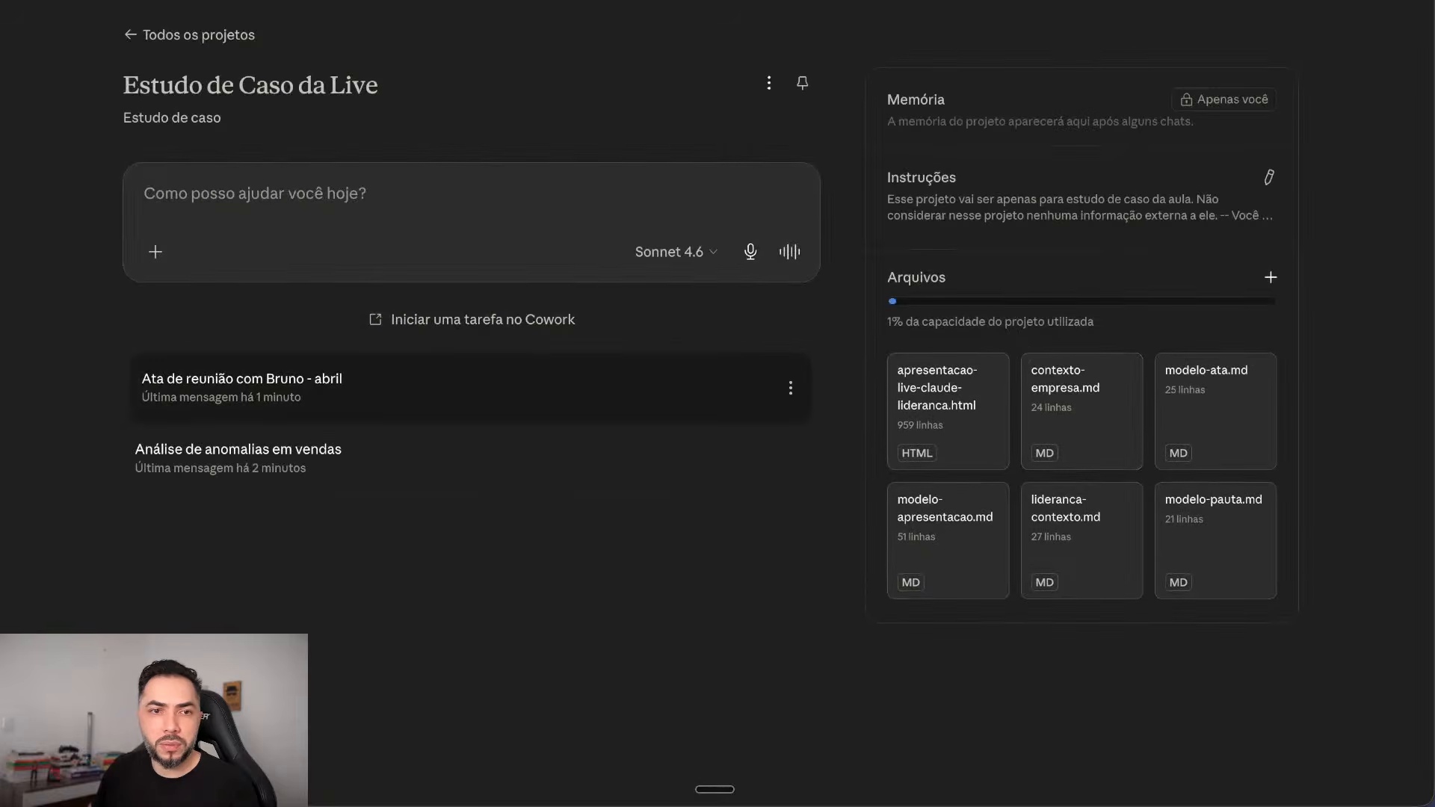
{"action": "left_click", "coordinate": [448, 388]}
{"action": "scroll", "coordinate": [717, 403], "scroll_direction": "down", "scroll_amount": 12}
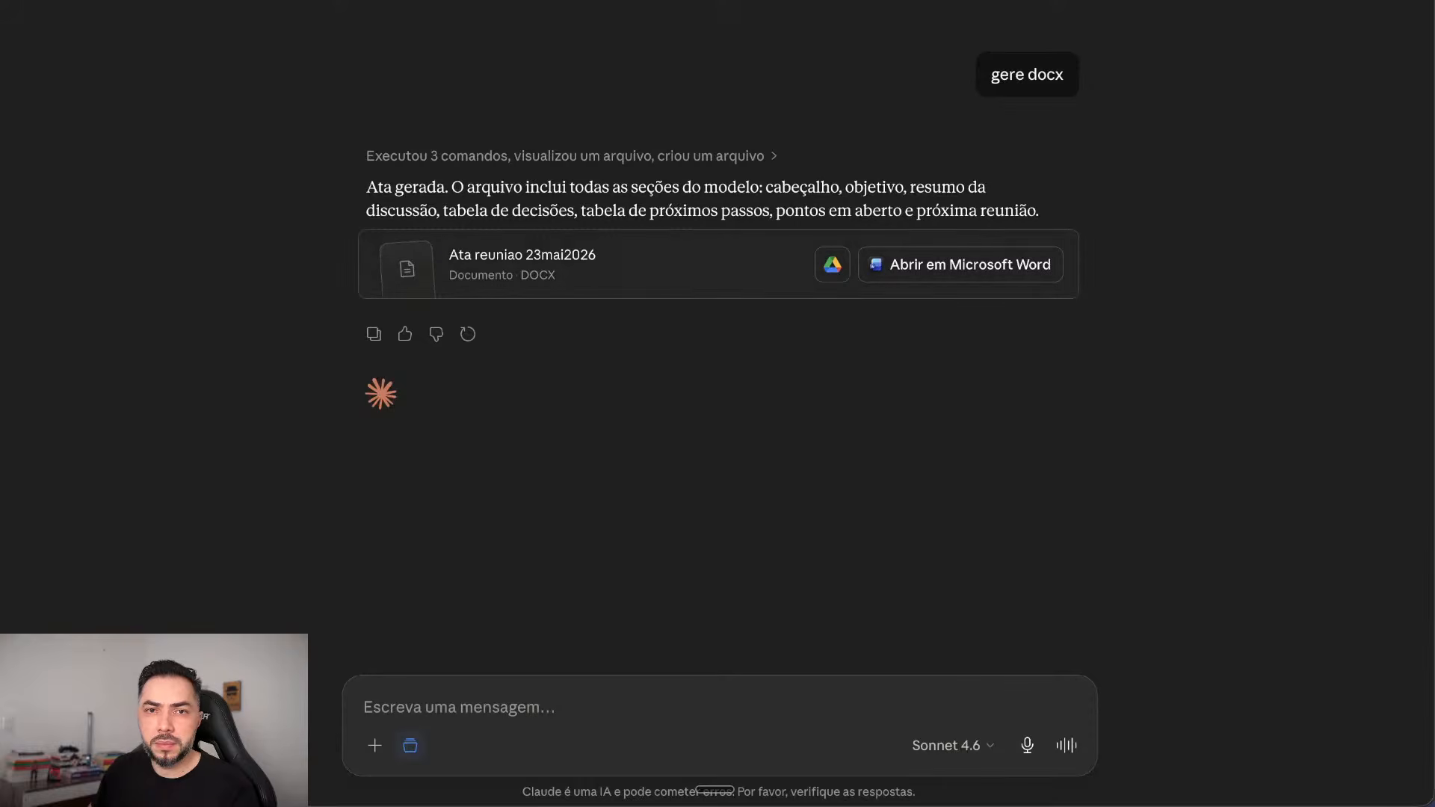
{"action": "left_click", "coordinate": [568, 266]}
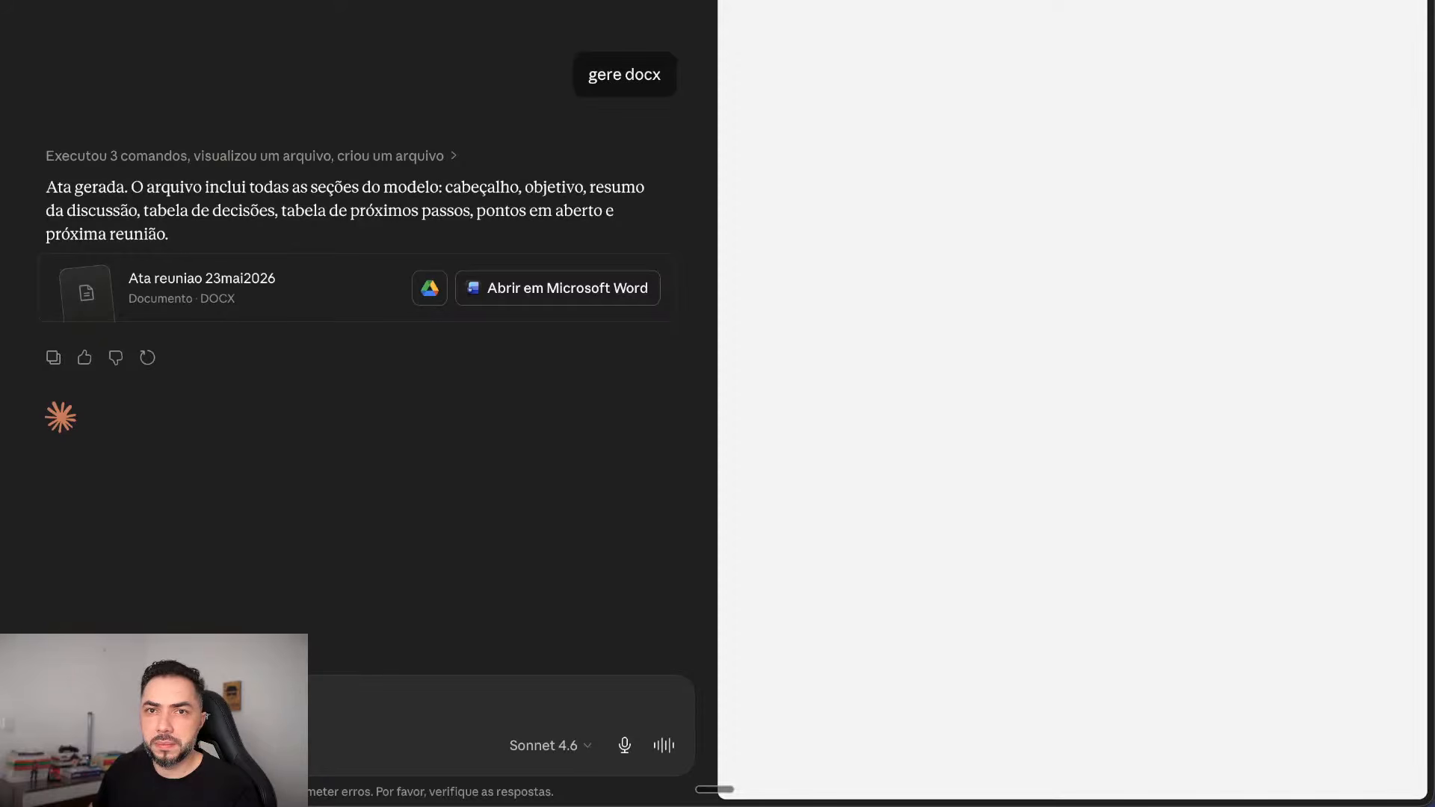
Step: Scroll to the end of the minutes DOCX, then open the 'Análise de anomalias em vendas' chat
{"action": "scroll", "coordinate": [1080, 401], "scroll_direction": "down", "scroll_amount": 20}
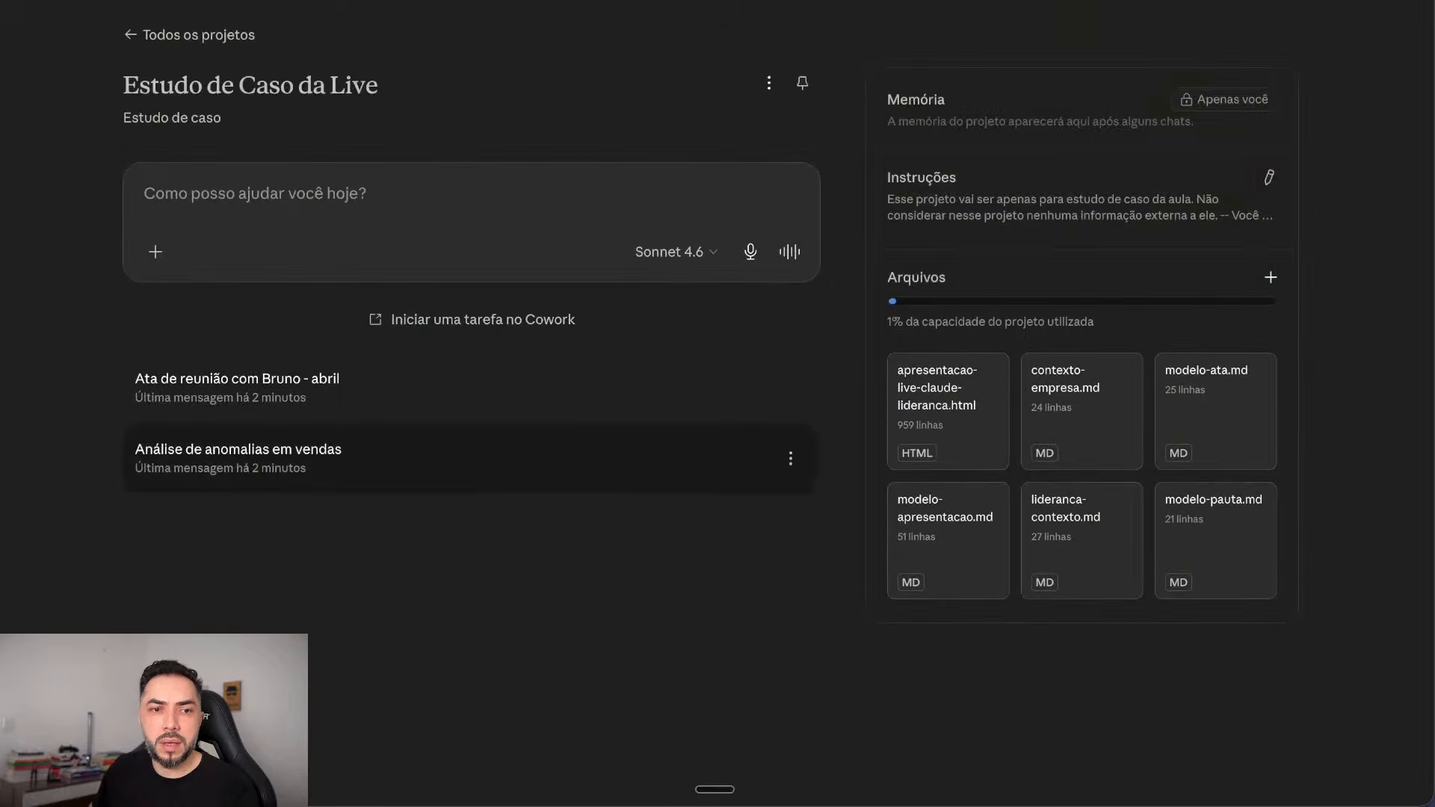
{"action": "left_click", "coordinate": [225, 453]}
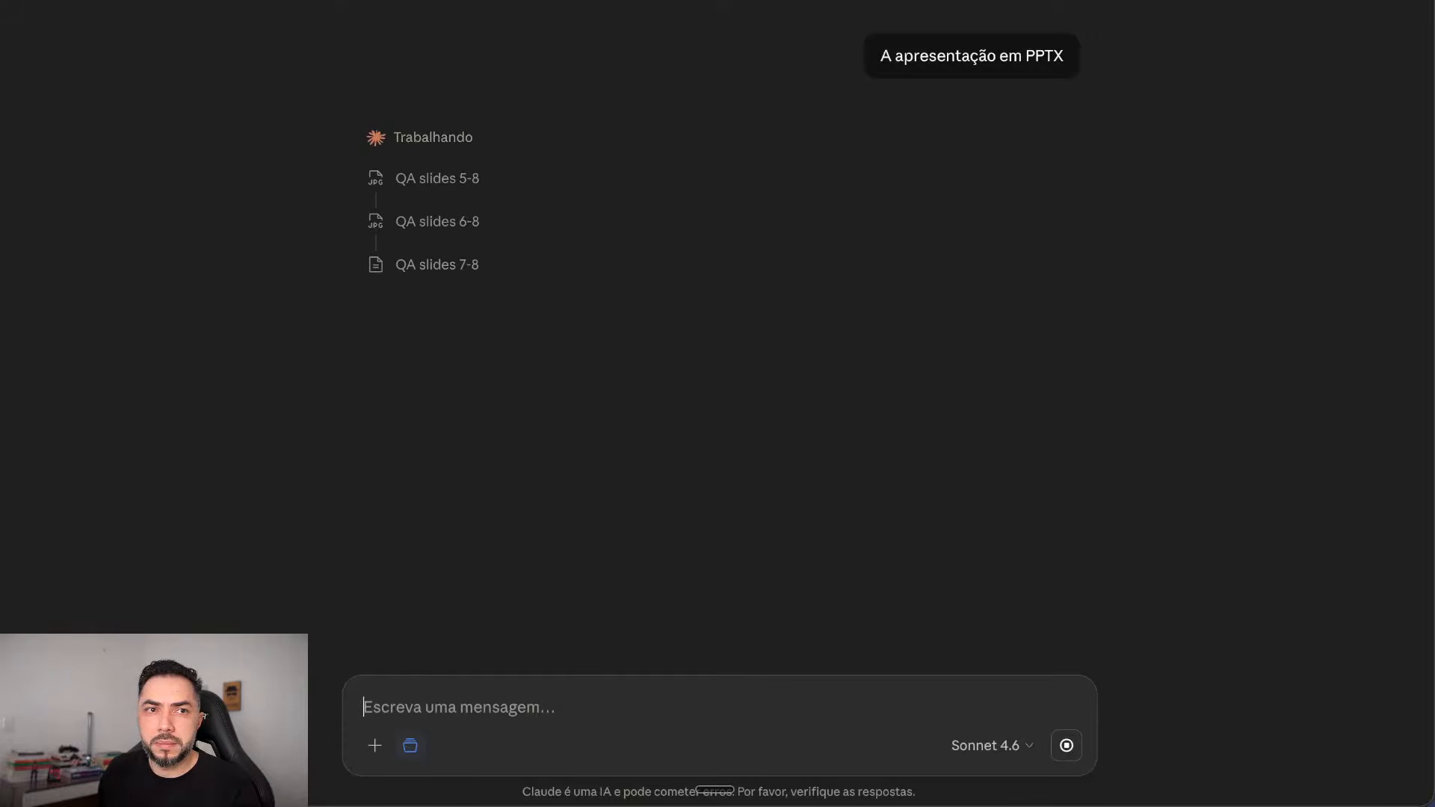
Step: Visit Cowork's New task page, then bring the sidebar back to reach the chats
{"action": "mouse_move", "coordinate": [23, 2]}
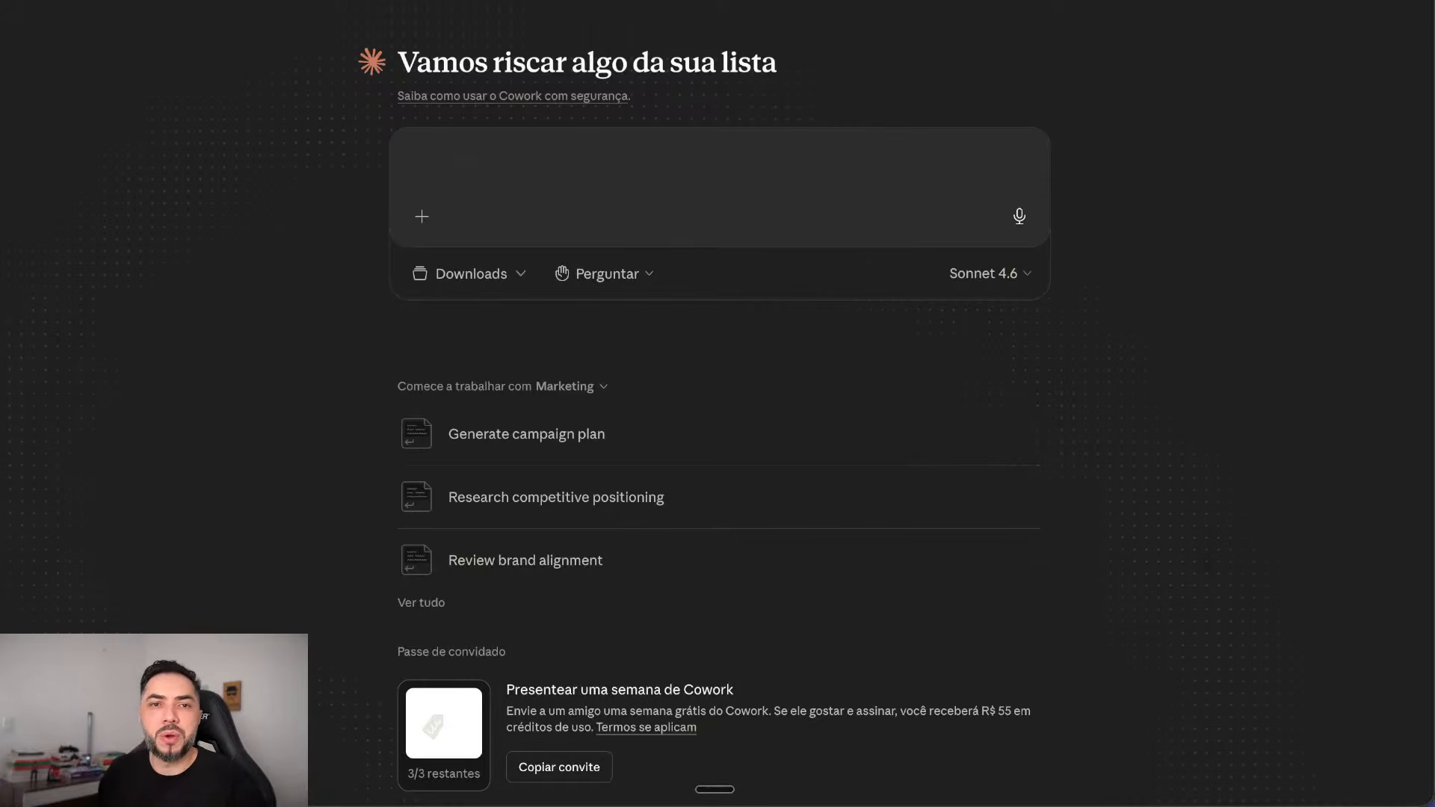
{"action": "mouse_move", "coordinate": [2, 299]}
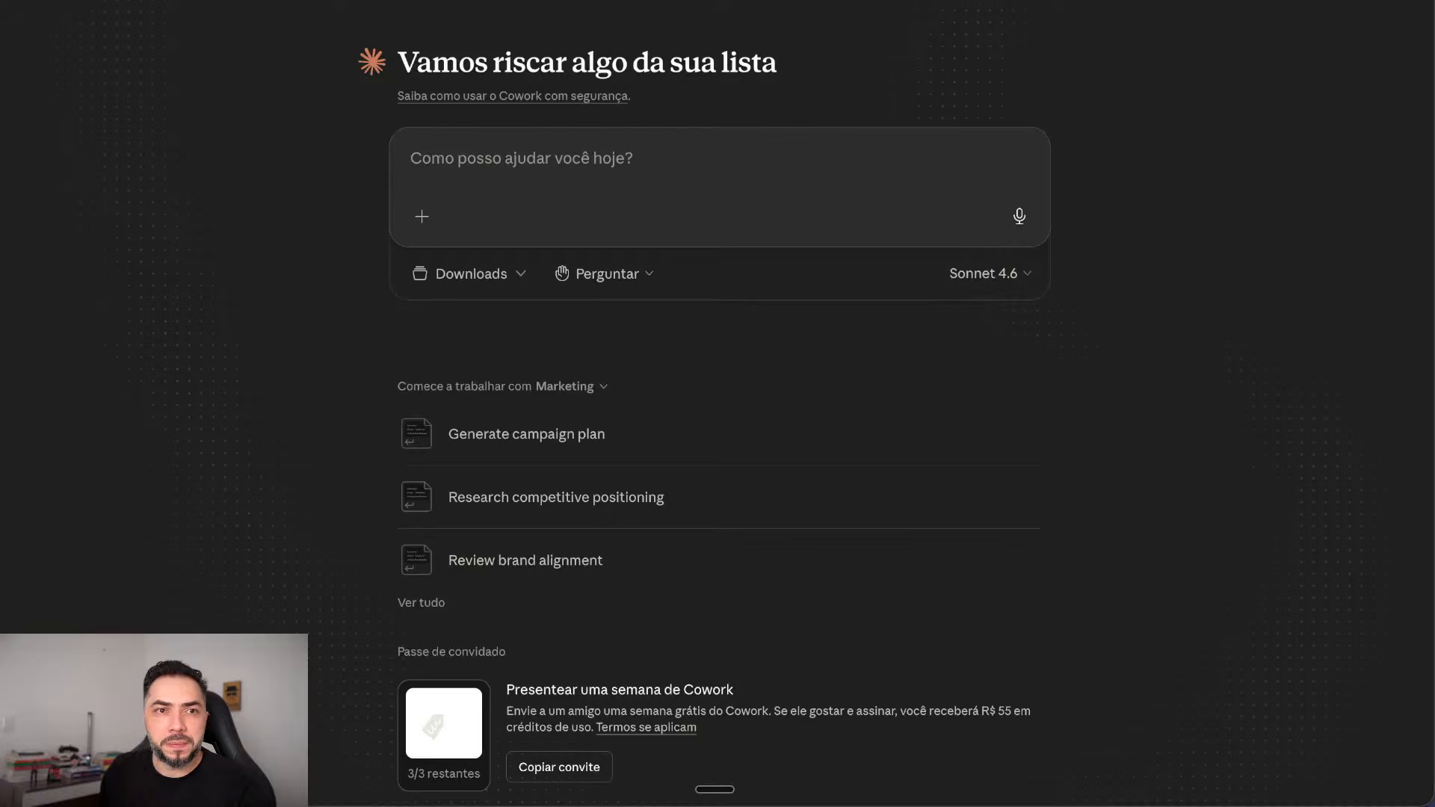
{"action": "key", "text": "super+b"}
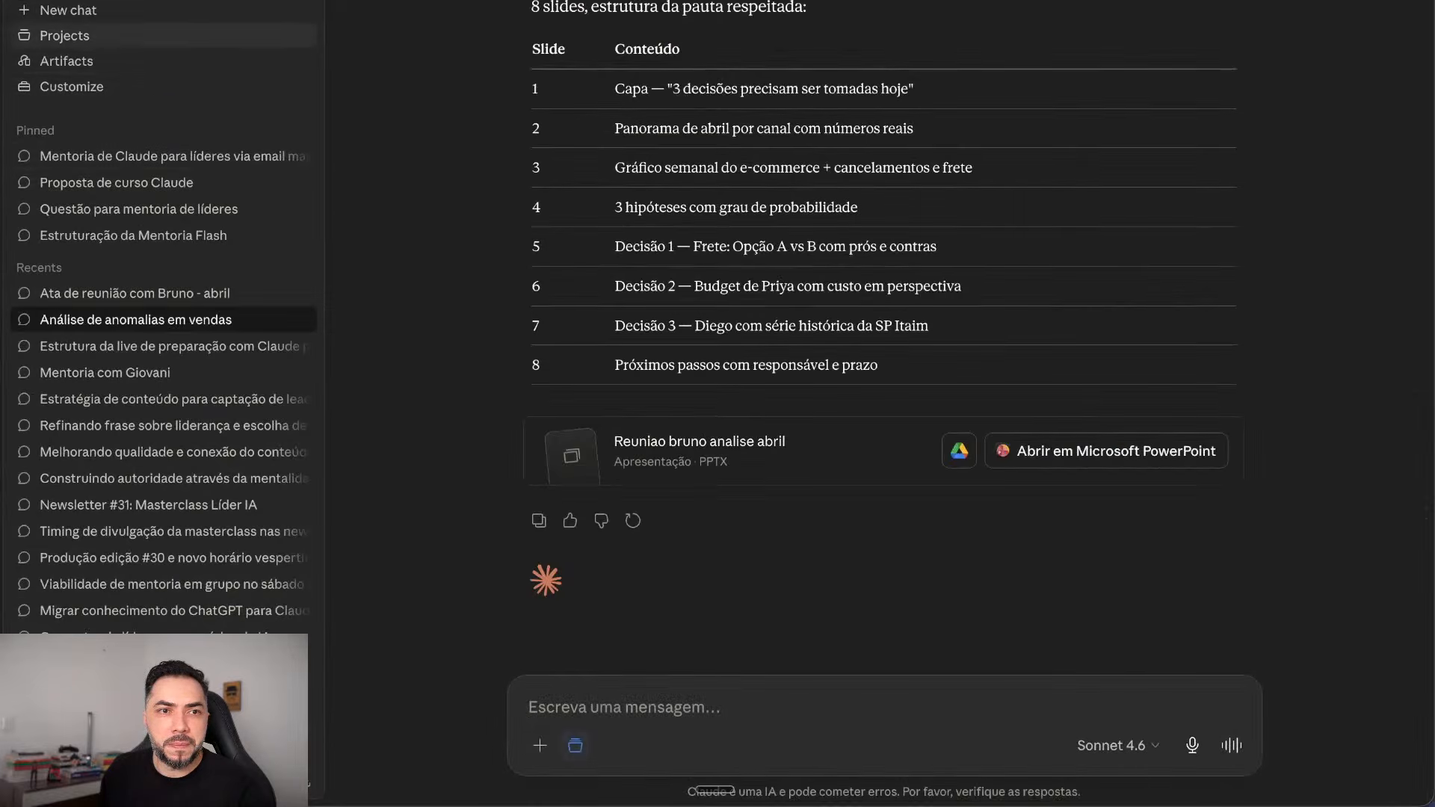
Step: Open the Análise de anomalias em vendas chat in Estudo de Caso da Live and preview its PPTX deck
{"action": "left_click", "coordinate": [64, 35]}
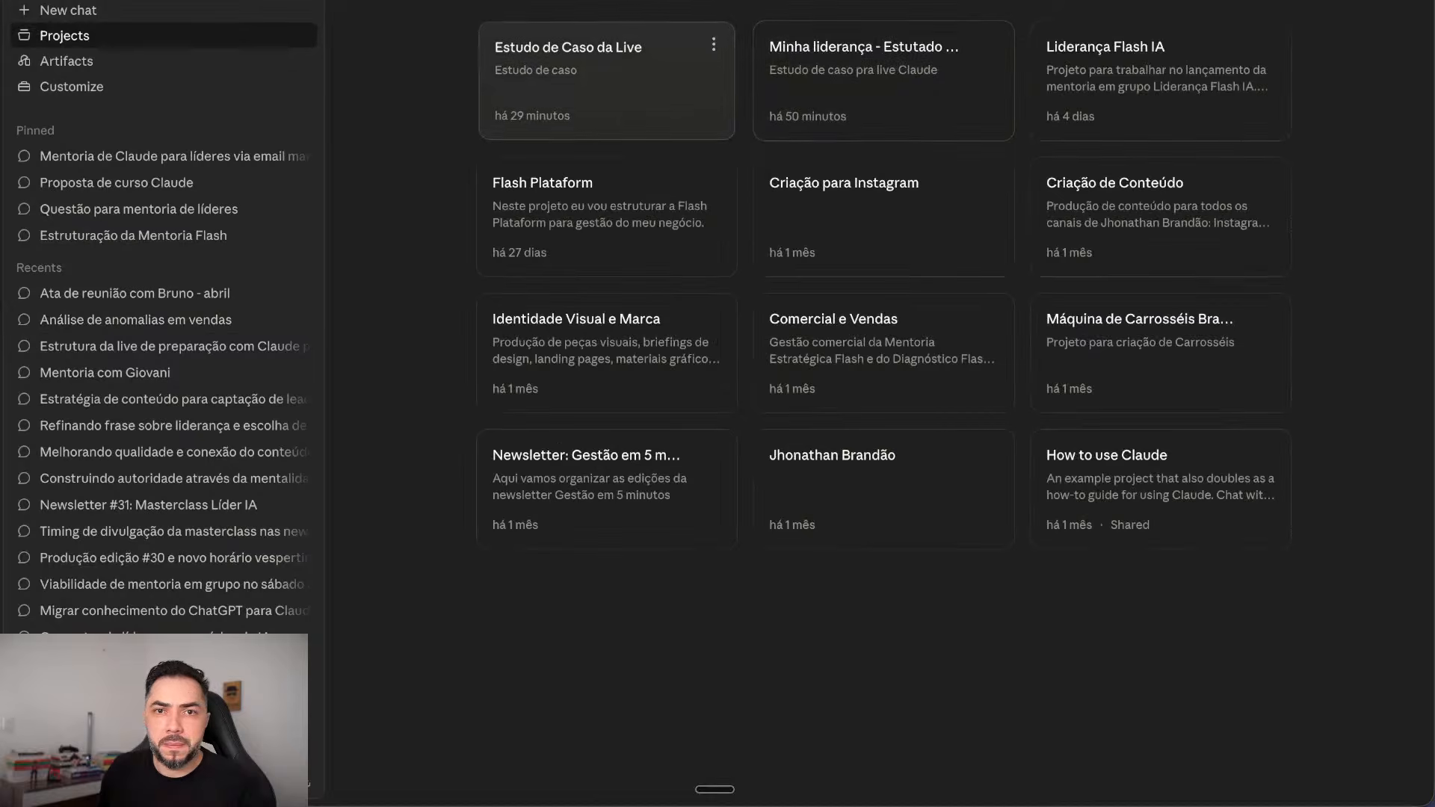
{"action": "left_click", "coordinate": [568, 75]}
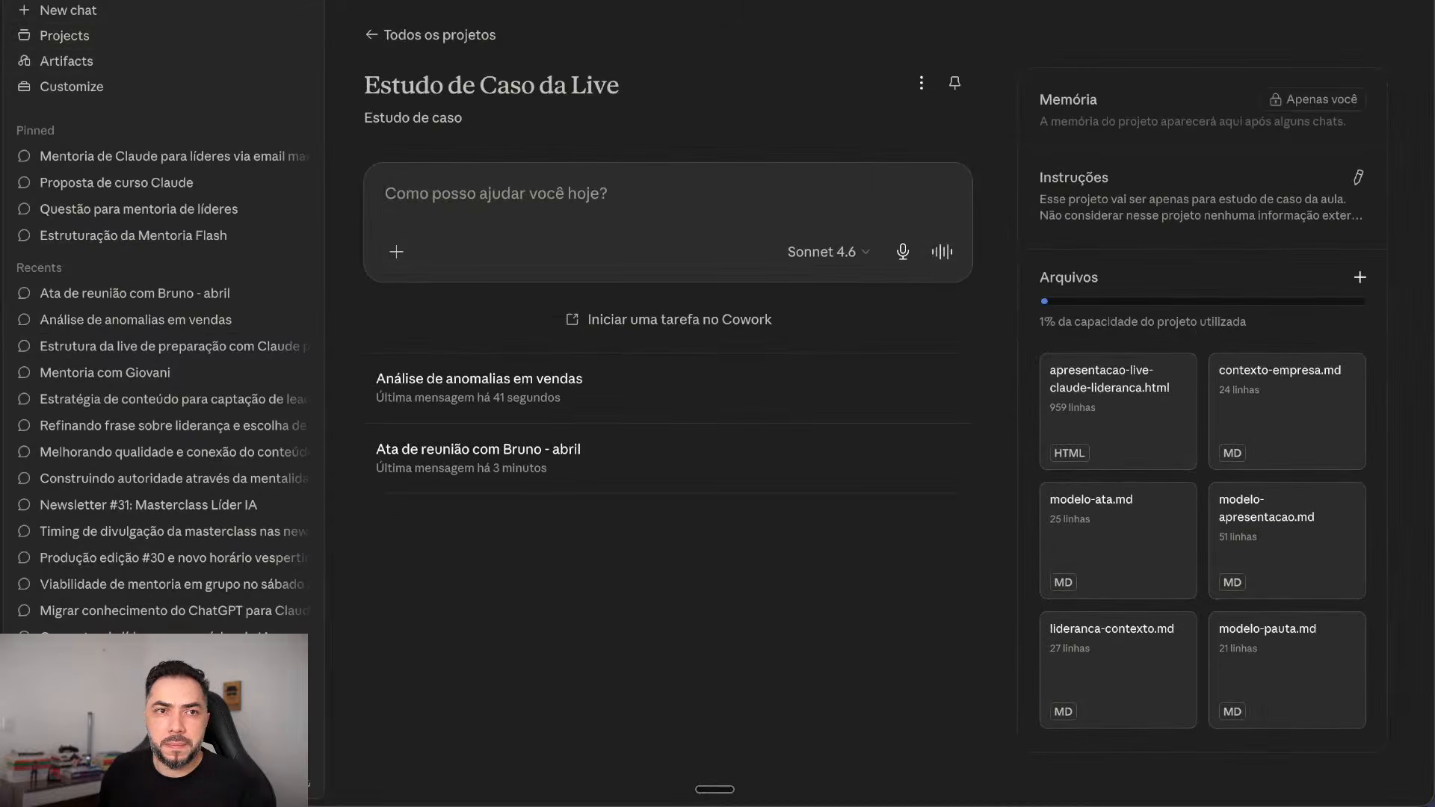
{"action": "left_click", "coordinate": [410, 397]}
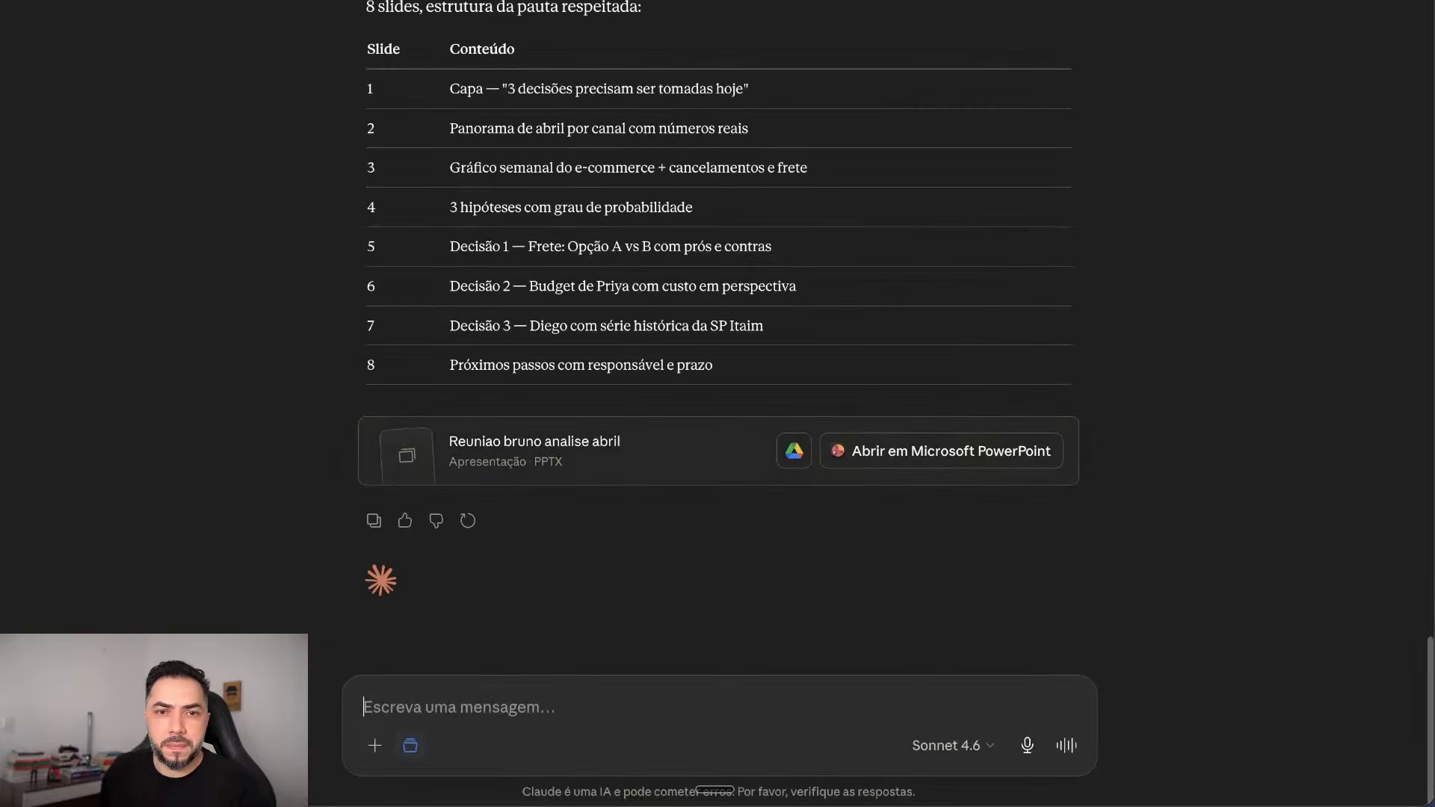
{"action": "left_click", "coordinate": [549, 451]}
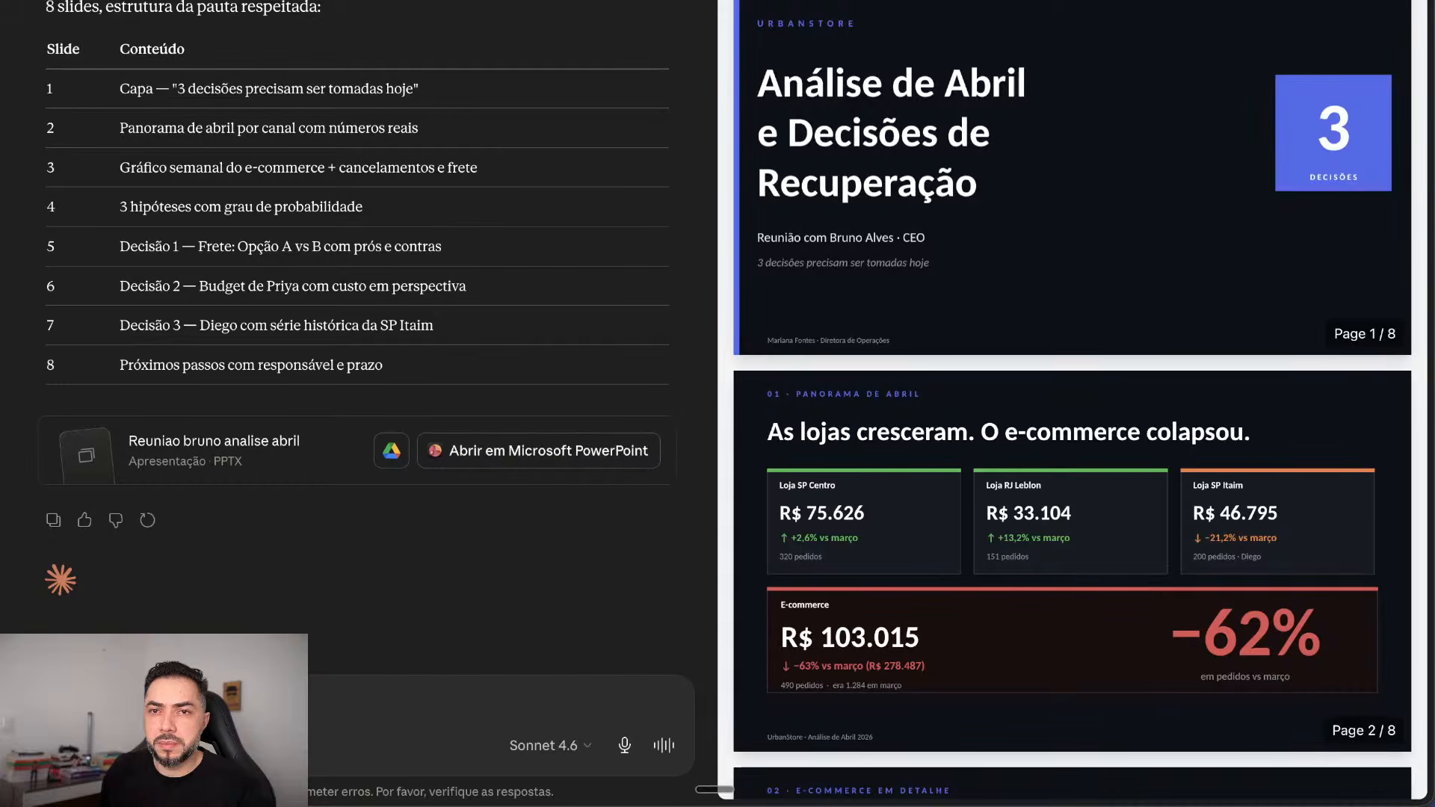
{"action": "scroll", "coordinate": [1072, 403], "scroll_direction": "down", "scroll_amount": 6}
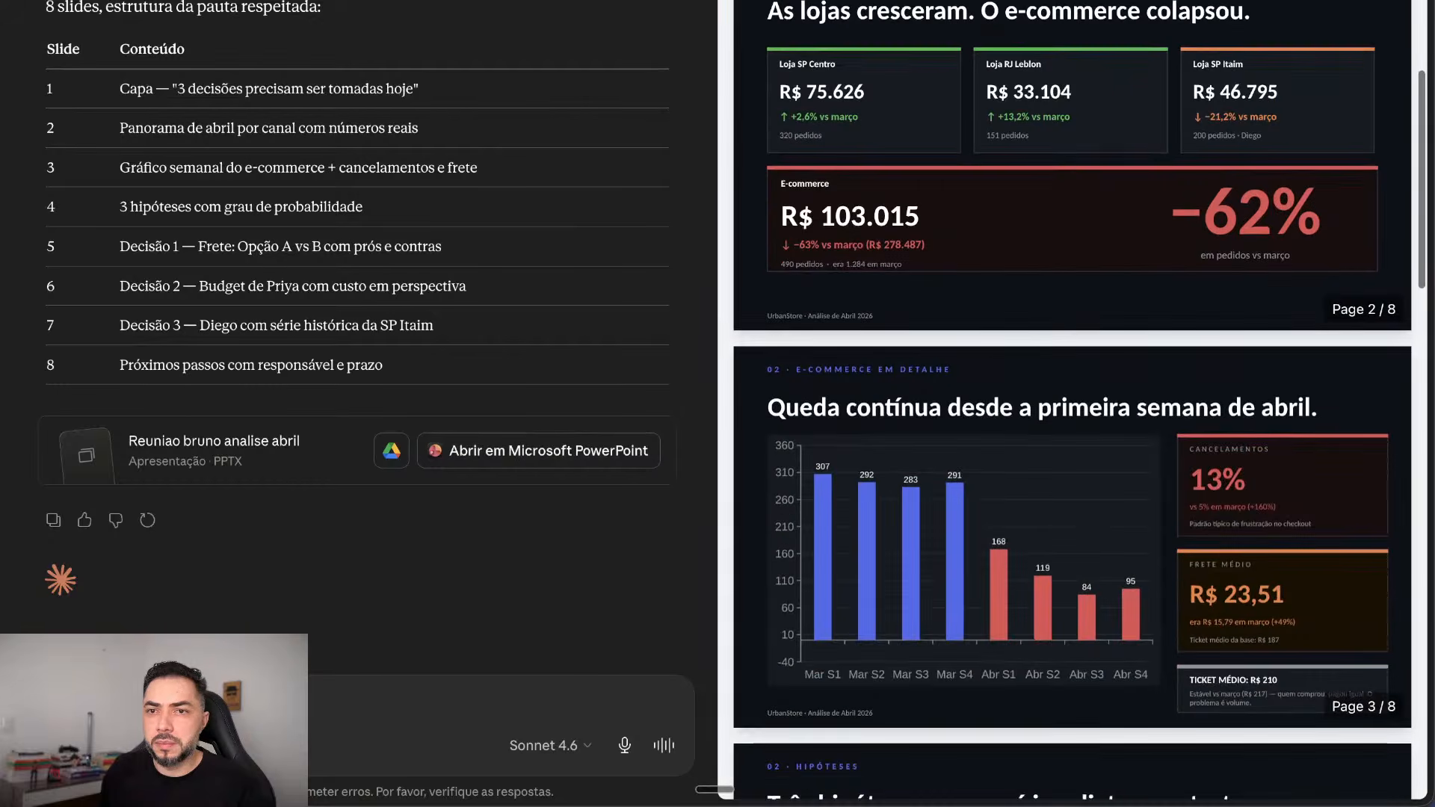
{"action": "scroll", "coordinate": [1073, 403], "scroll_direction": "up", "scroll_amount": 4}
{"action": "scroll", "coordinate": [1073, 403], "scroll_direction": "up", "scroll_amount": 4}
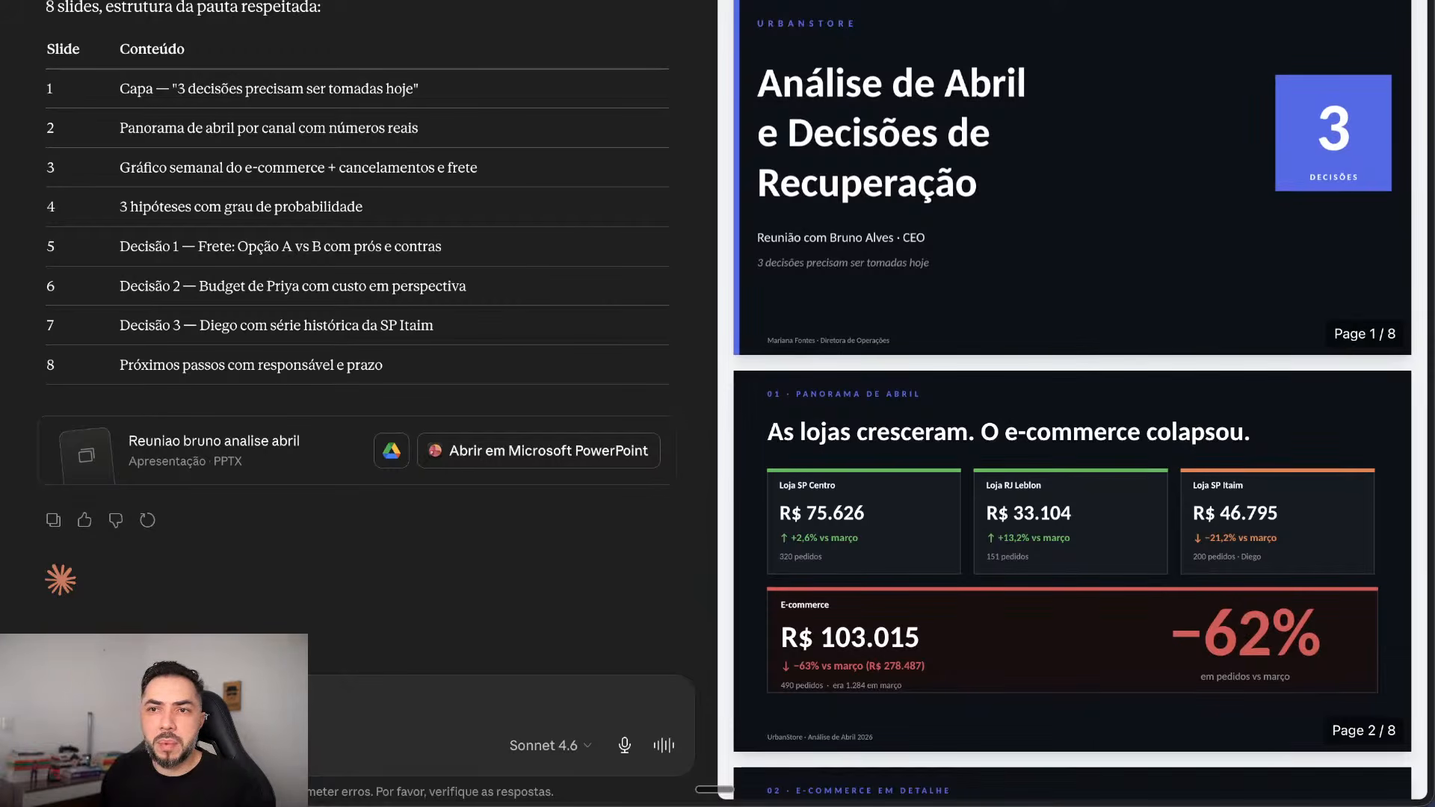
{"action": "scroll", "coordinate": [1073, 403], "scroll_direction": "down", "scroll_amount": 4}
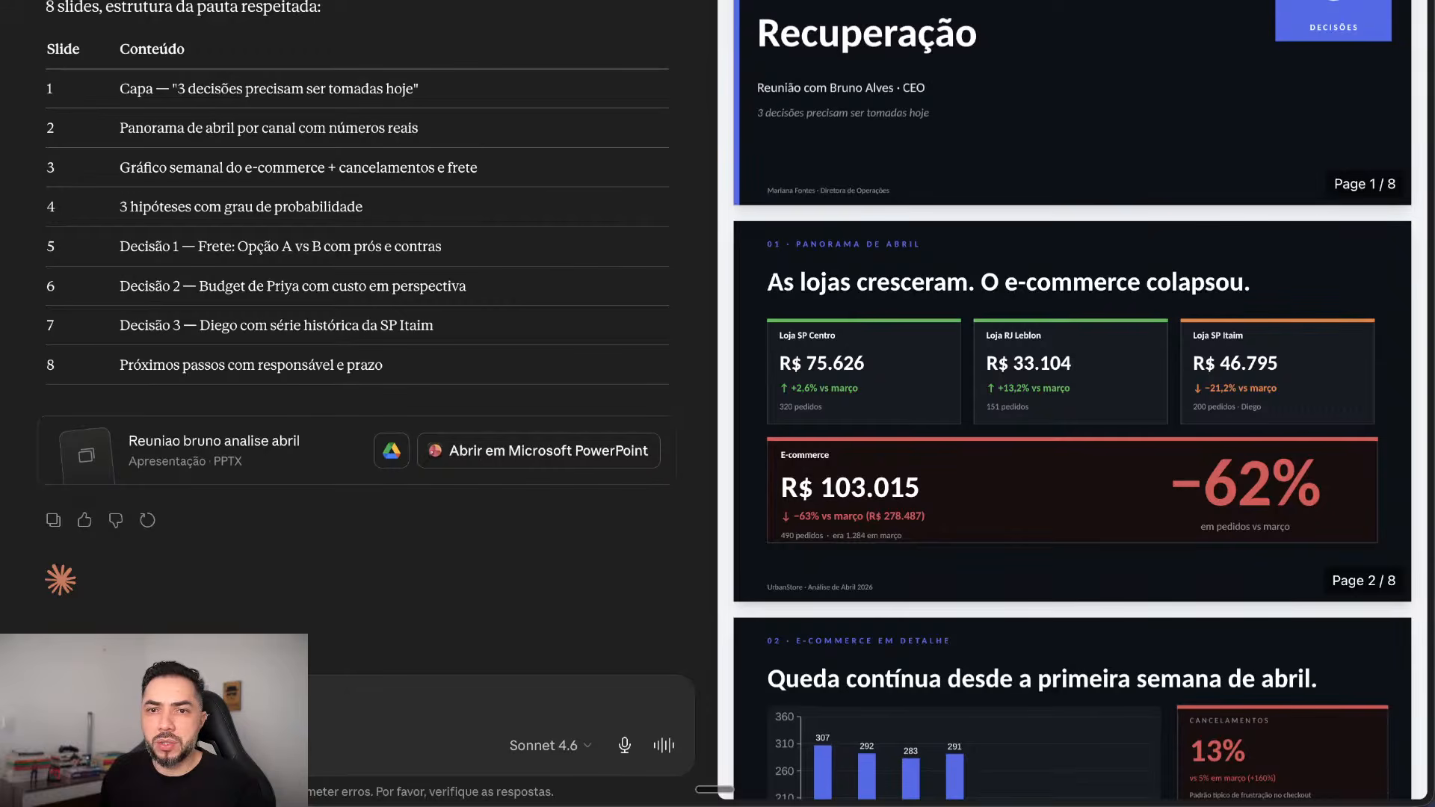
{"action": "scroll", "coordinate": [1072, 404], "scroll_direction": "down", "scroll_amount": 10}
{"action": "scroll", "coordinate": [1073, 403], "scroll_direction": "down", "scroll_amount": 3}
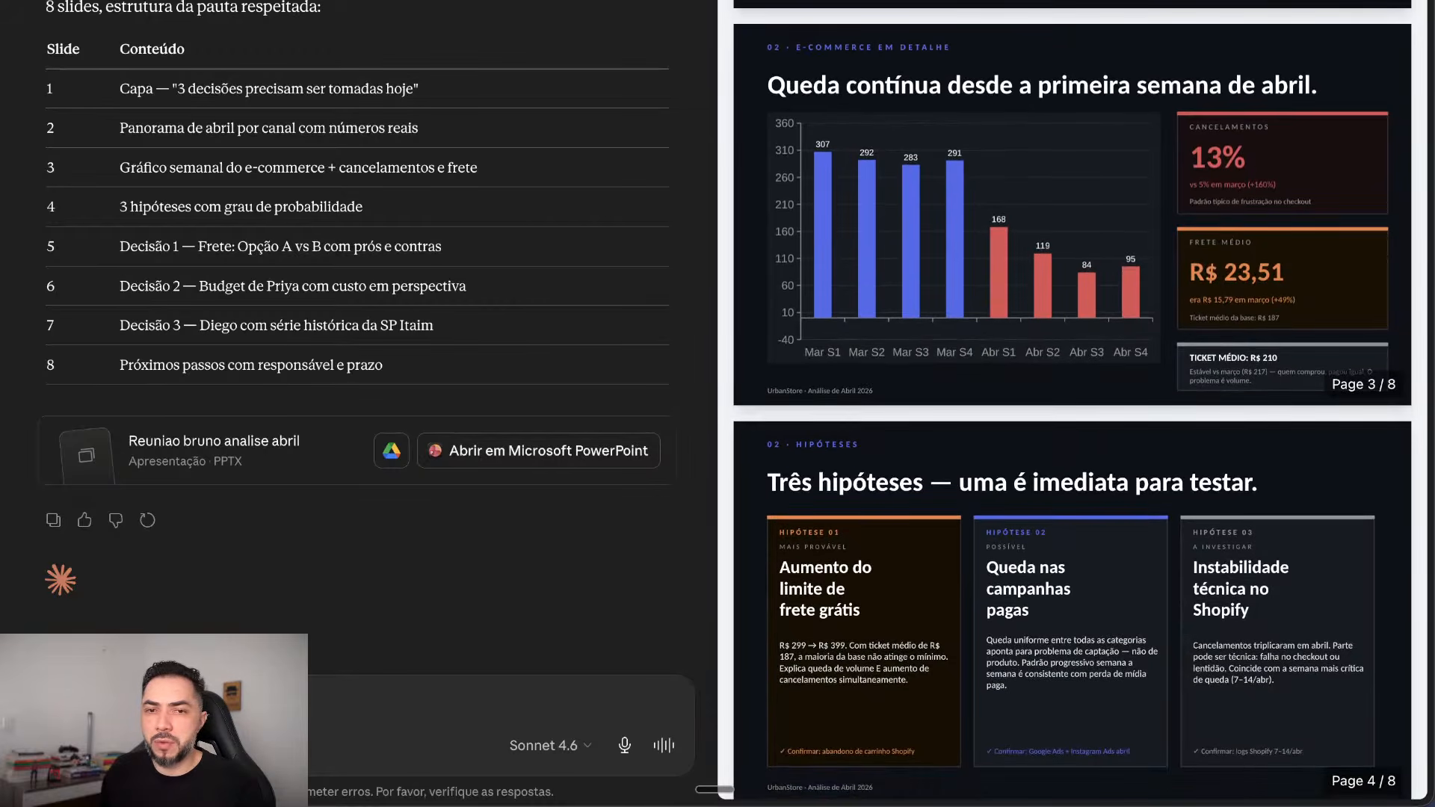
{"action": "scroll", "coordinate": [1072, 404], "scroll_direction": "down", "scroll_amount": 6}
{"action": "scroll", "coordinate": [1073, 404], "scroll_direction": "down", "scroll_amount": 16}
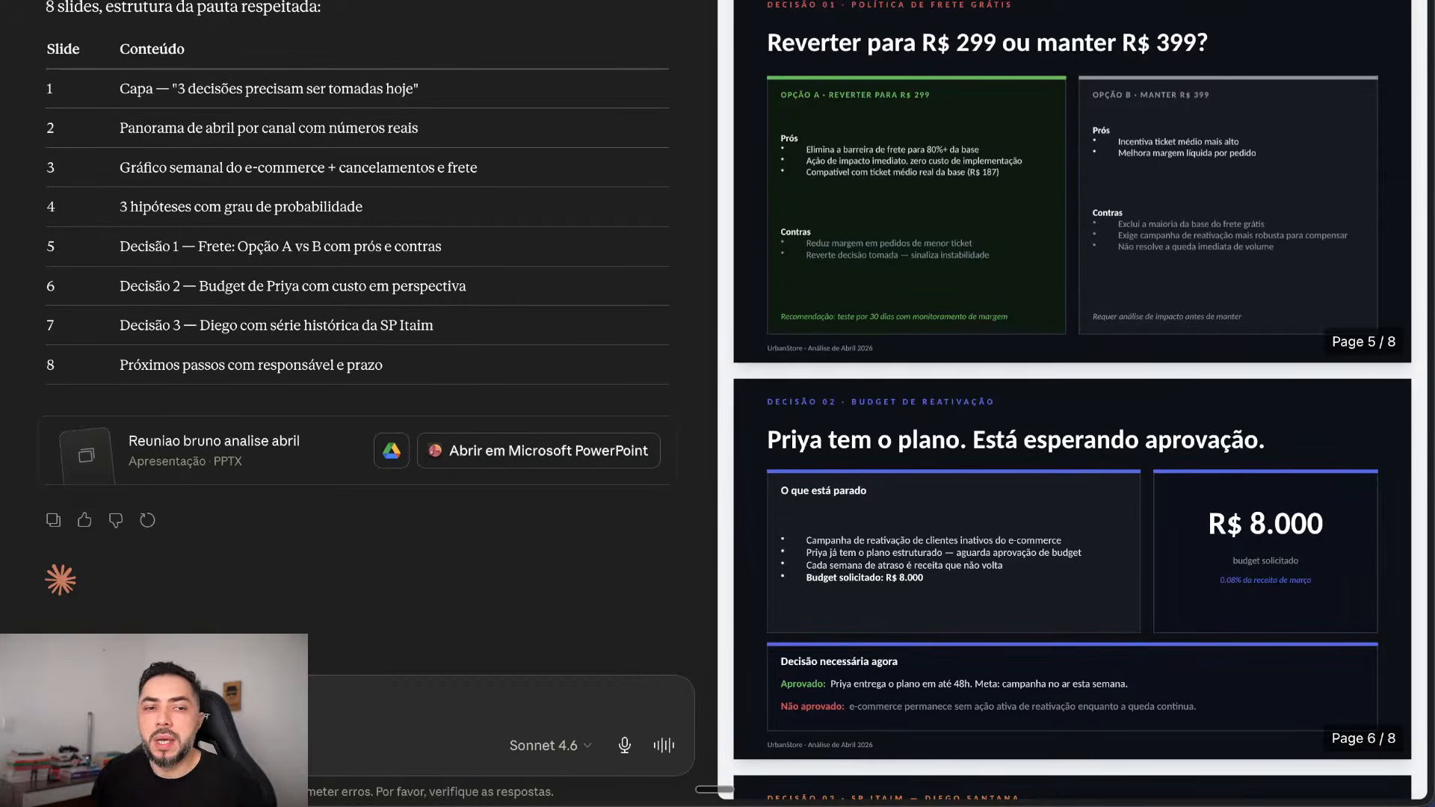
Step: Dictate and send requests to schedule the meeting on 25 May at 9:00 in the morning
{"action": "key", "text": "fn"}
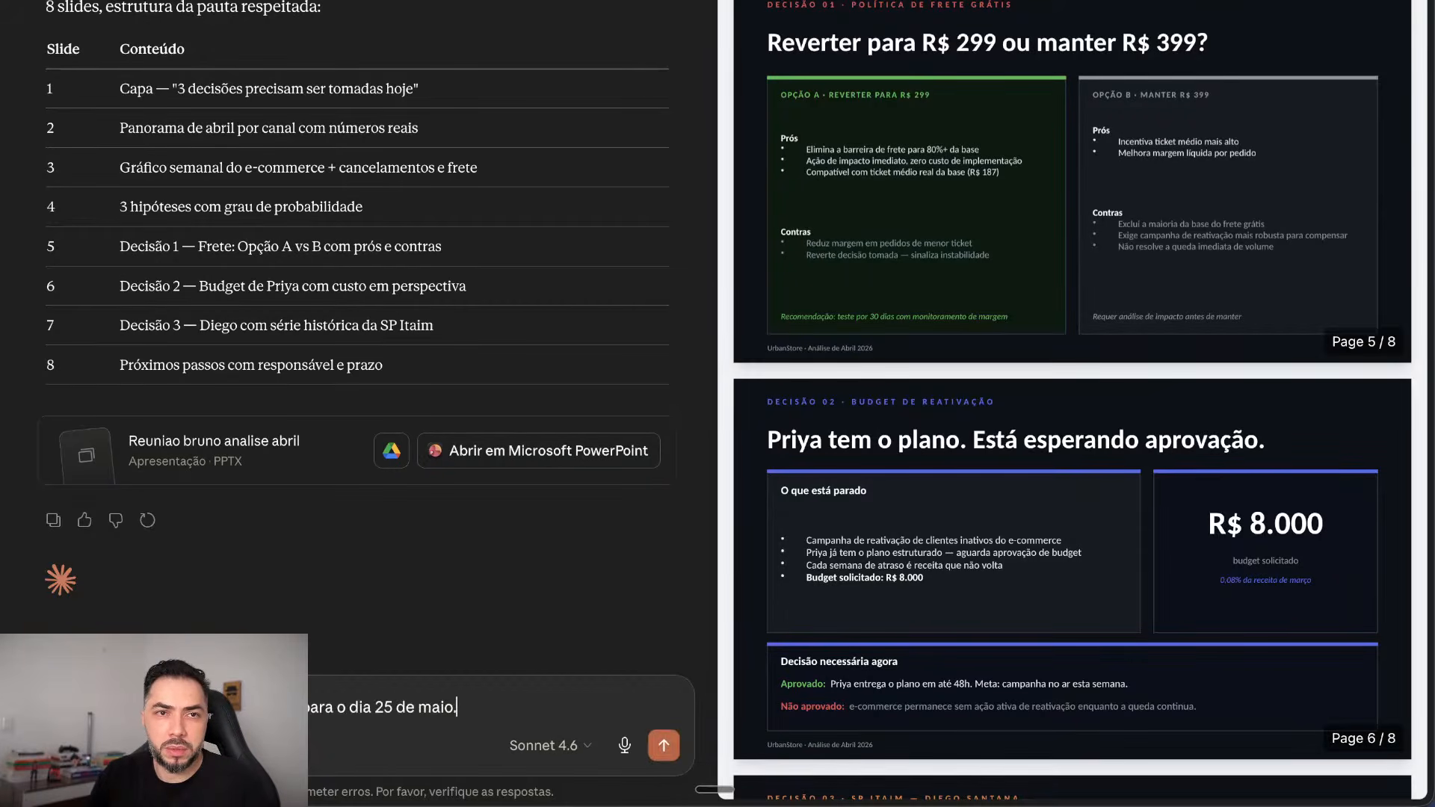
{"action": "key", "text": "Return"}
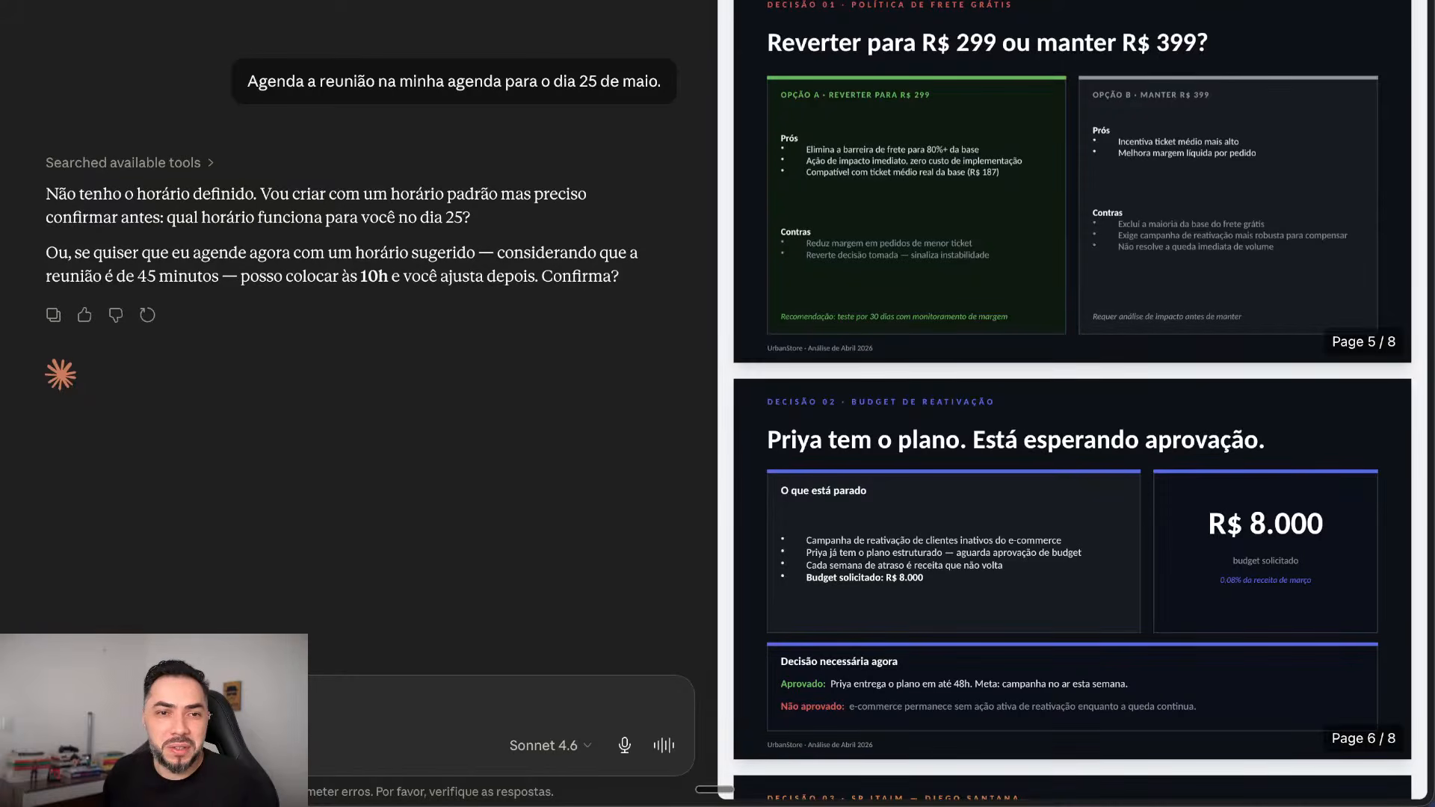
{"action": "key", "text": "fn"}
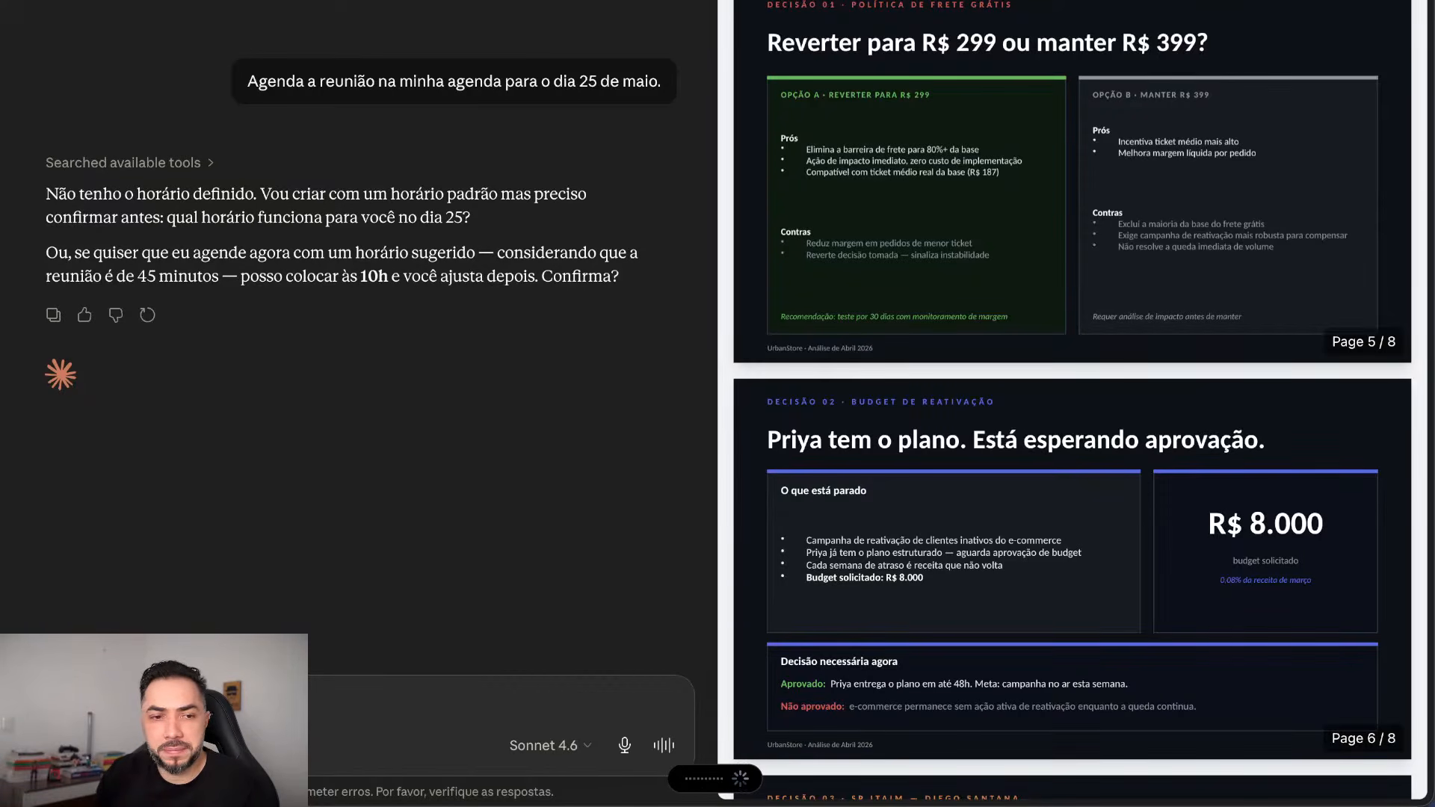
{"action": "key", "text": "Return"}
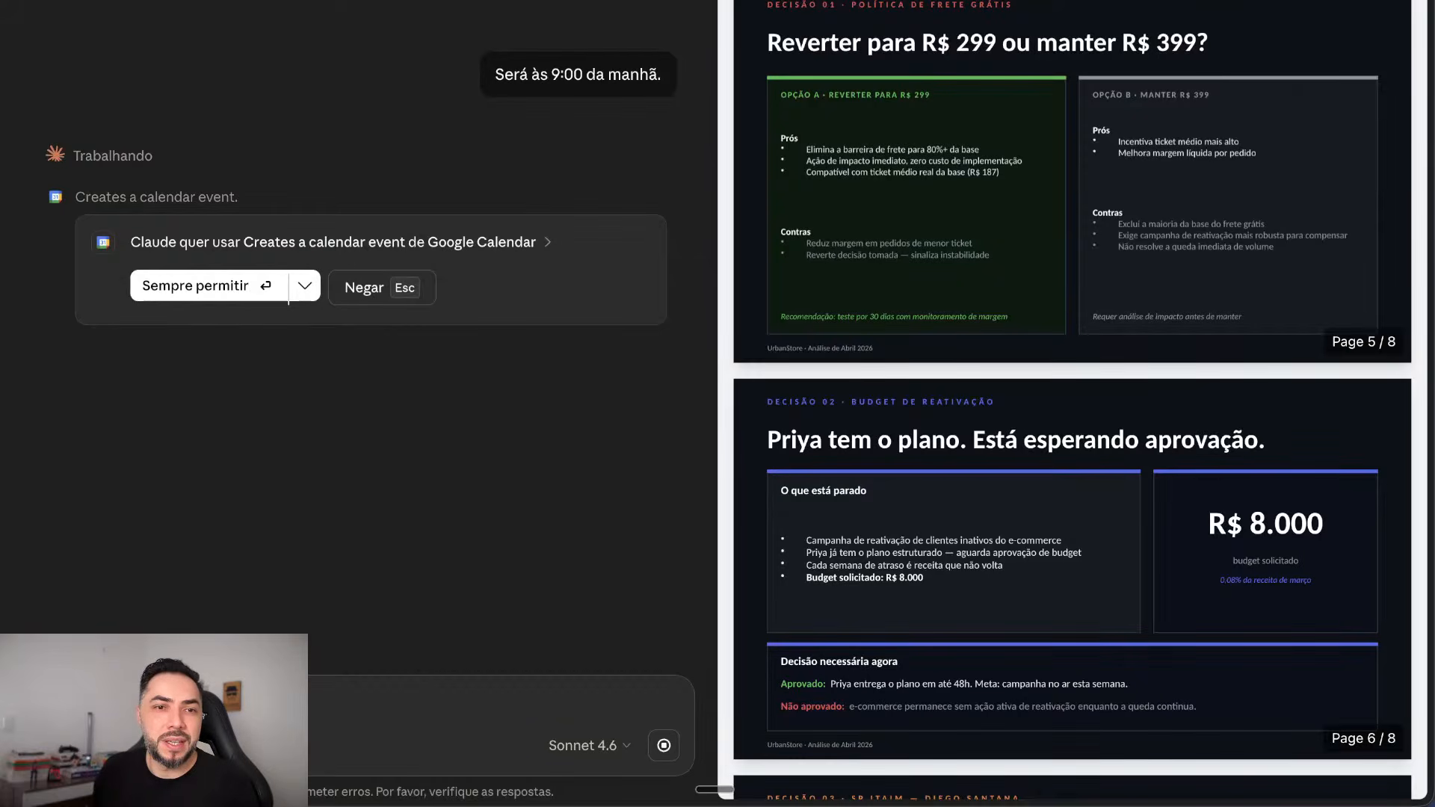
Step: Allow the Google Calendar event for 25 May, 9h00–9h45, and review Claude's confirmation
{"action": "left_click", "coordinate": [287, 288]}
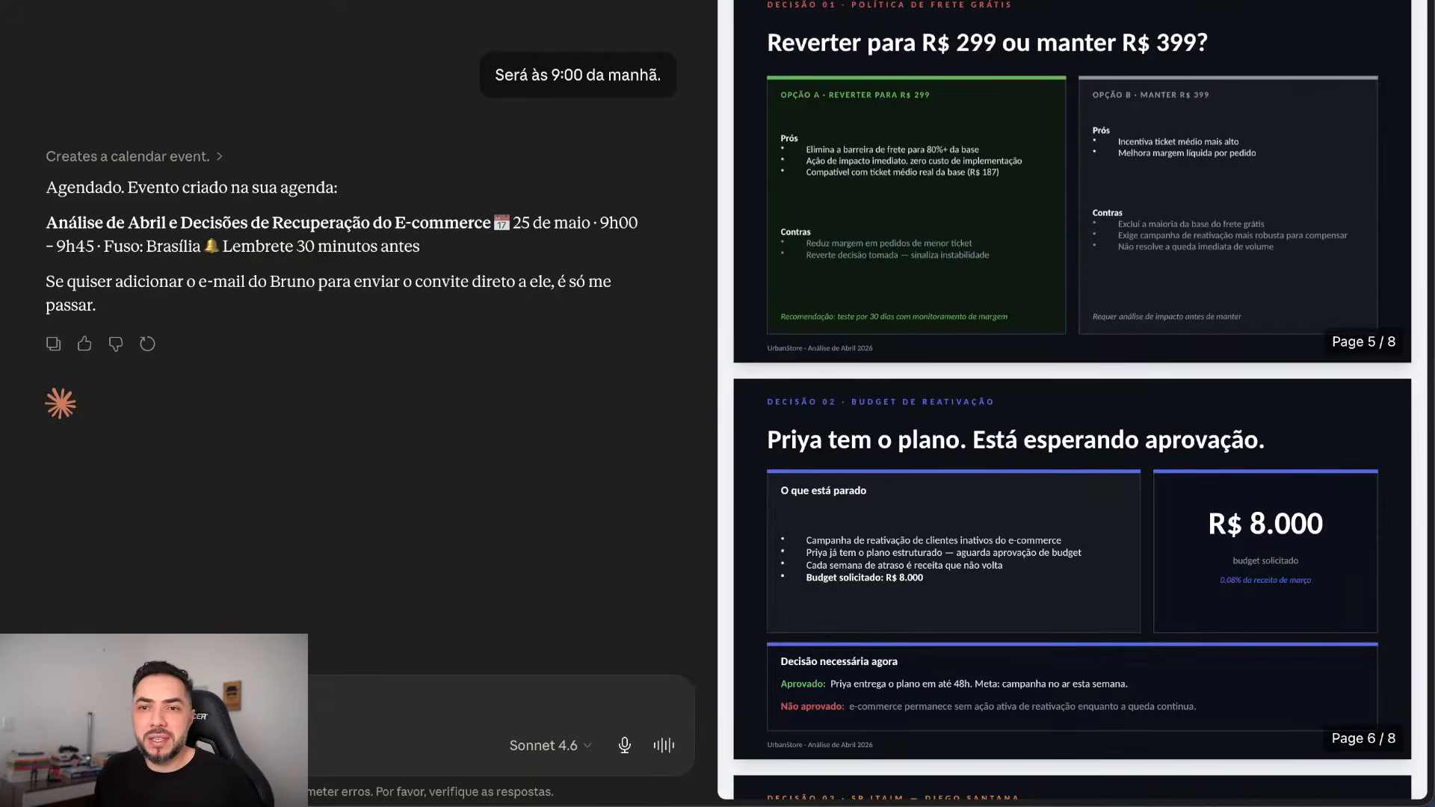
{"action": "scroll", "coordinate": [1073, 399], "scroll_direction": "down", "scroll_amount": 6}
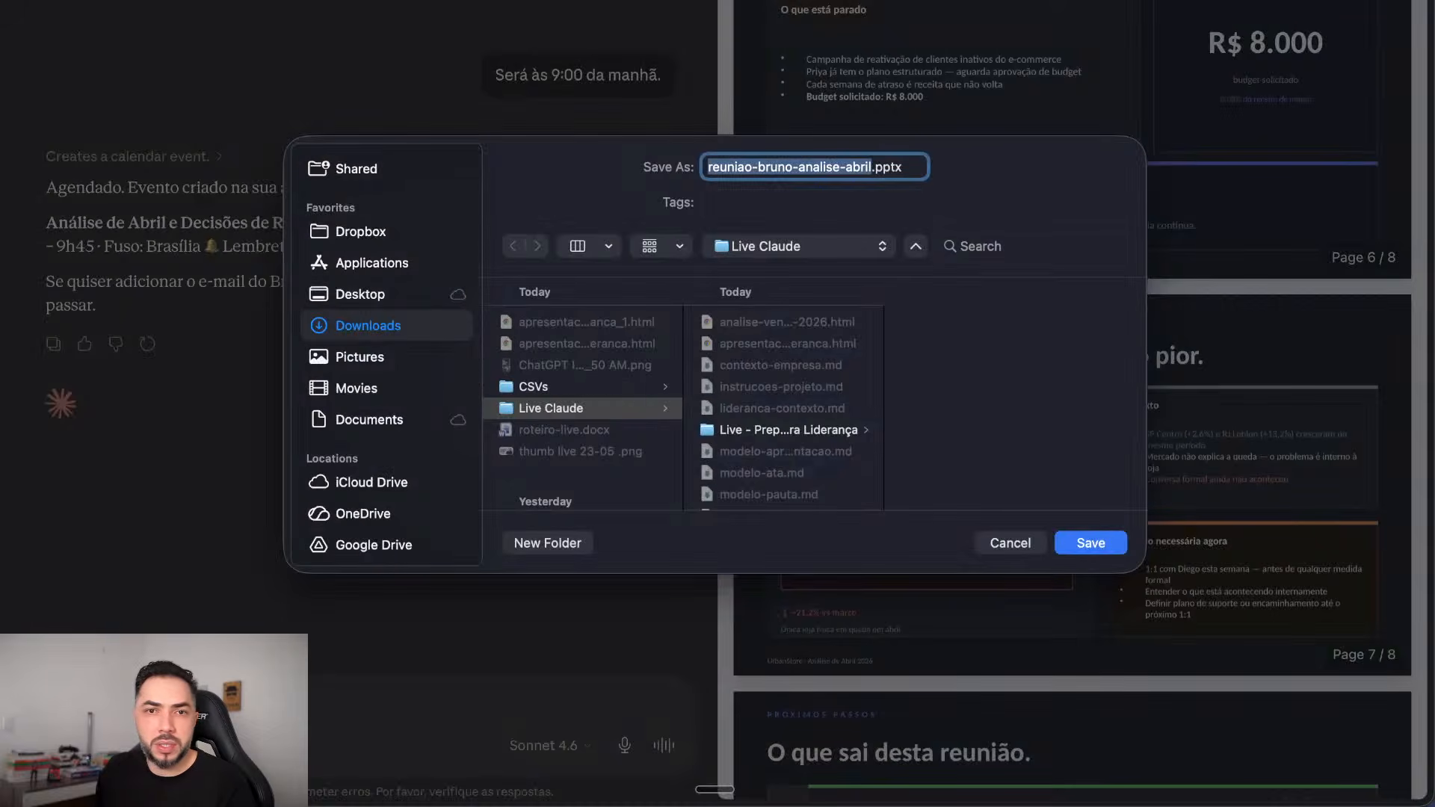
Step: Save reuniao-bruno-analise-abril.pptx to the Downloads folder
{"action": "left_click", "coordinate": [368, 326]}
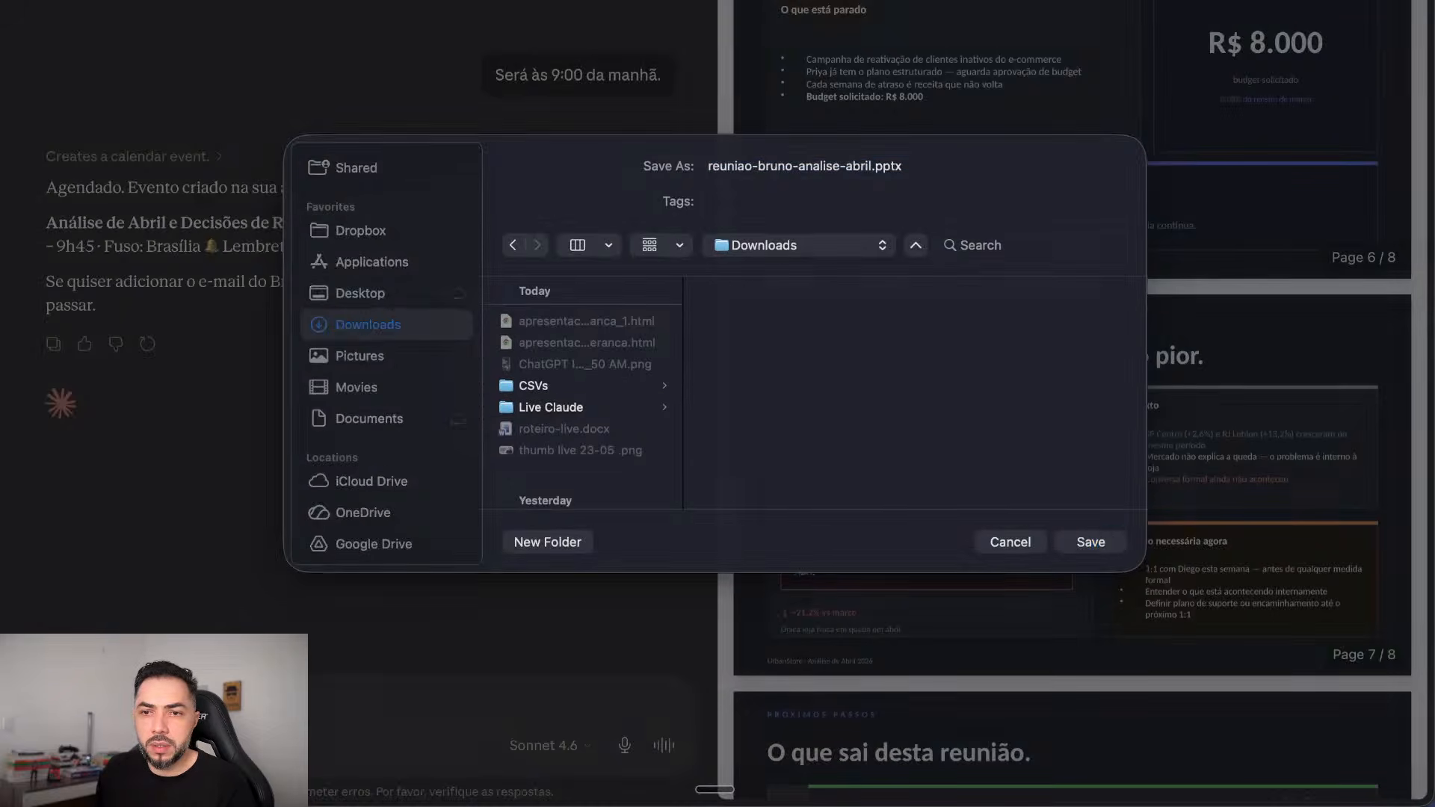
{"action": "key", "text": "Return"}
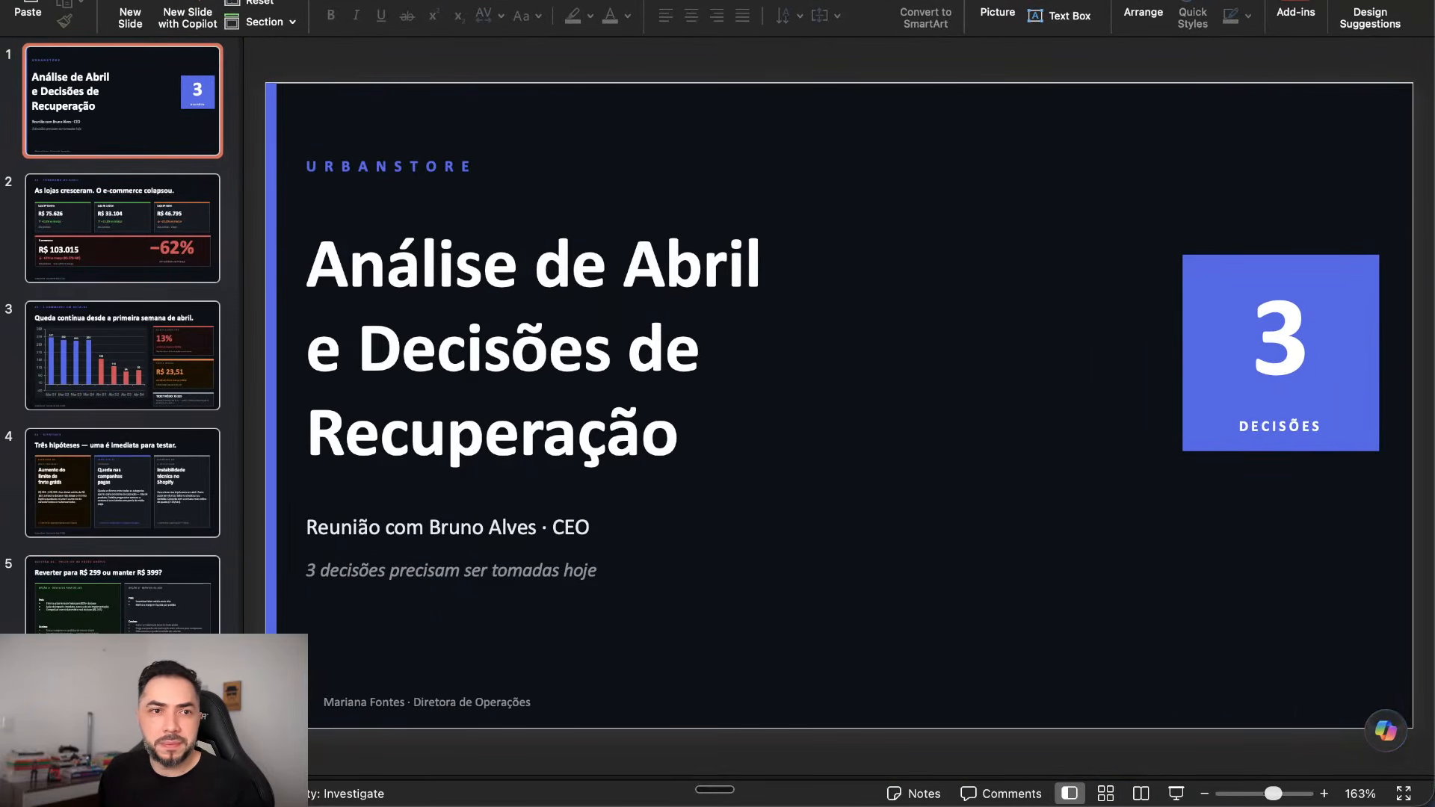
Step: Move to slide 3 and select the weekly orders bar chart and the 13% cancellations box
{"action": "key", "text": "Down"}
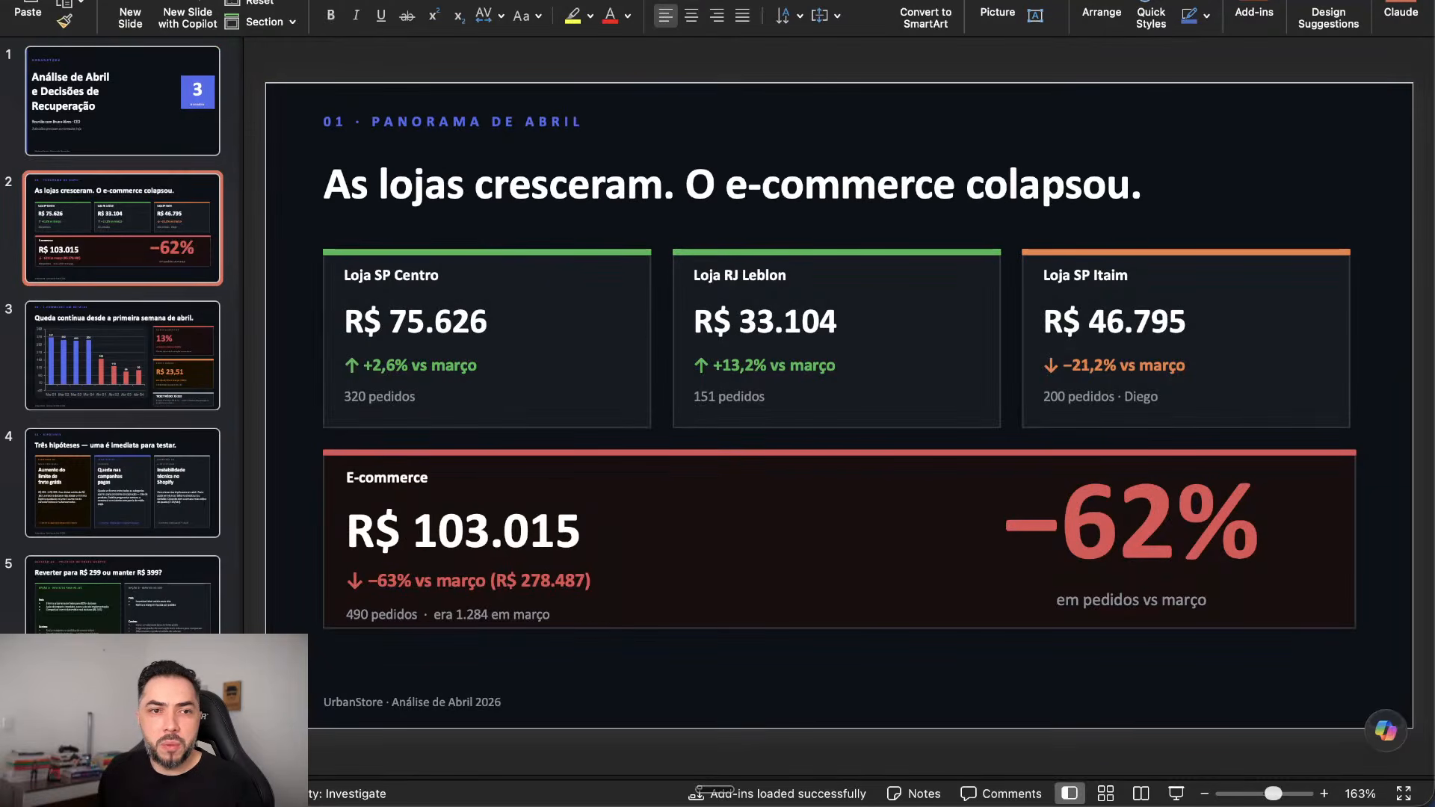
{"action": "key", "text": "Down"}
{"action": "left_click", "coordinate": [676, 418]}
{"action": "left_click", "coordinate": [640, 448]}
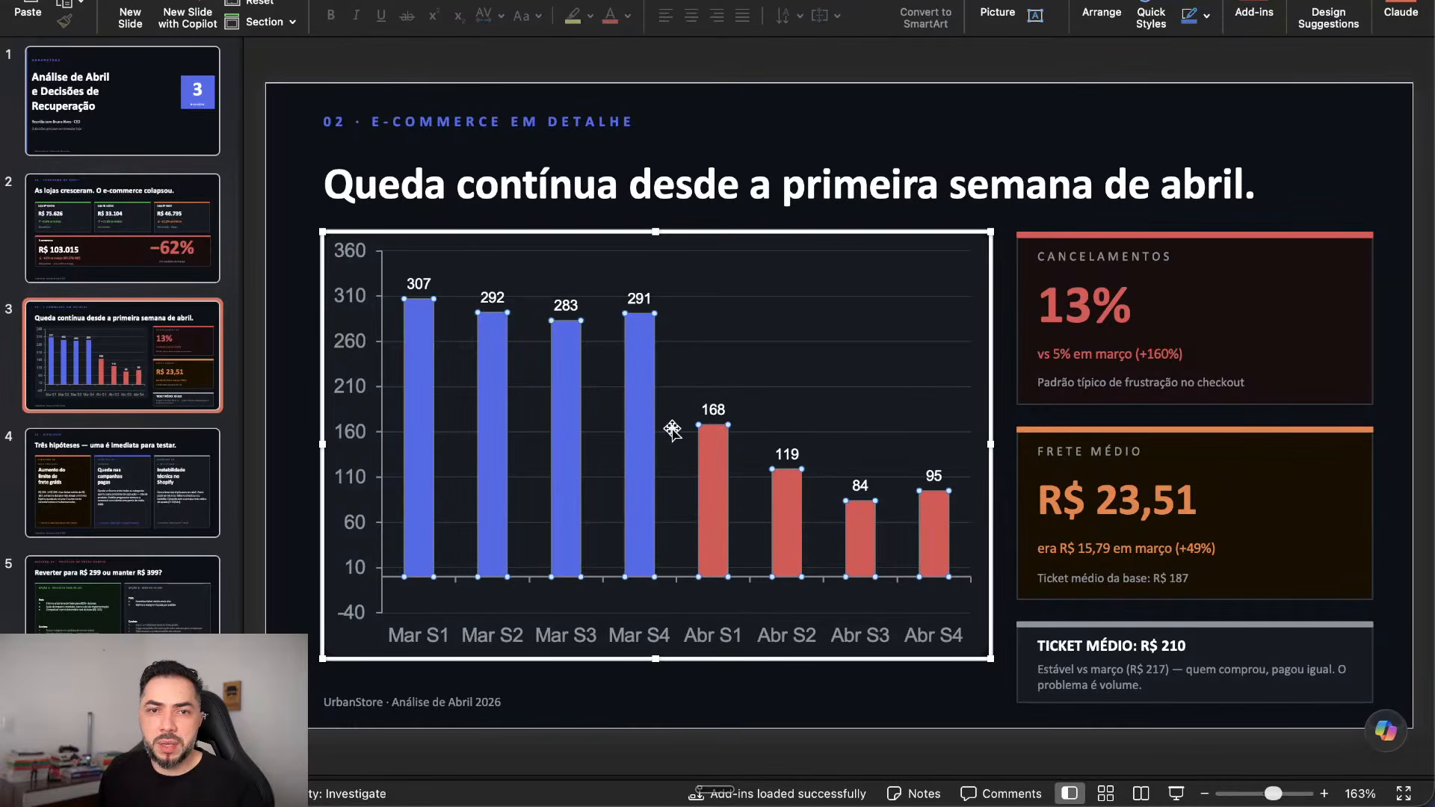
{"action": "left_click", "coordinate": [797, 311]}
{"action": "left_click", "coordinate": [1093, 304]}
Step: Move on to the hypotheses slide, then go back to the April overview slide
{"action": "key", "text": "Escape"}
{"action": "key", "text": "Escape"}
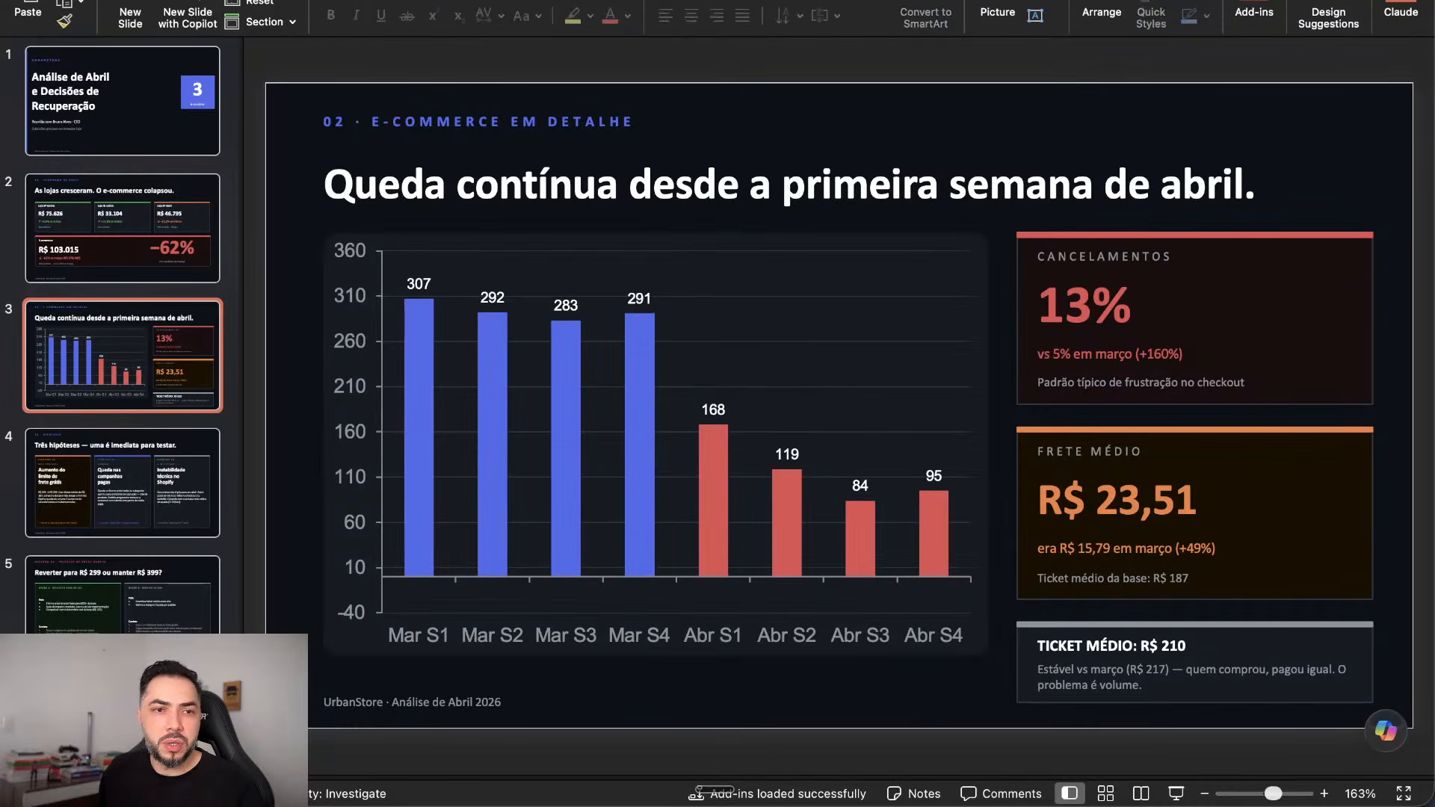
{"action": "key", "text": "Page_Down"}
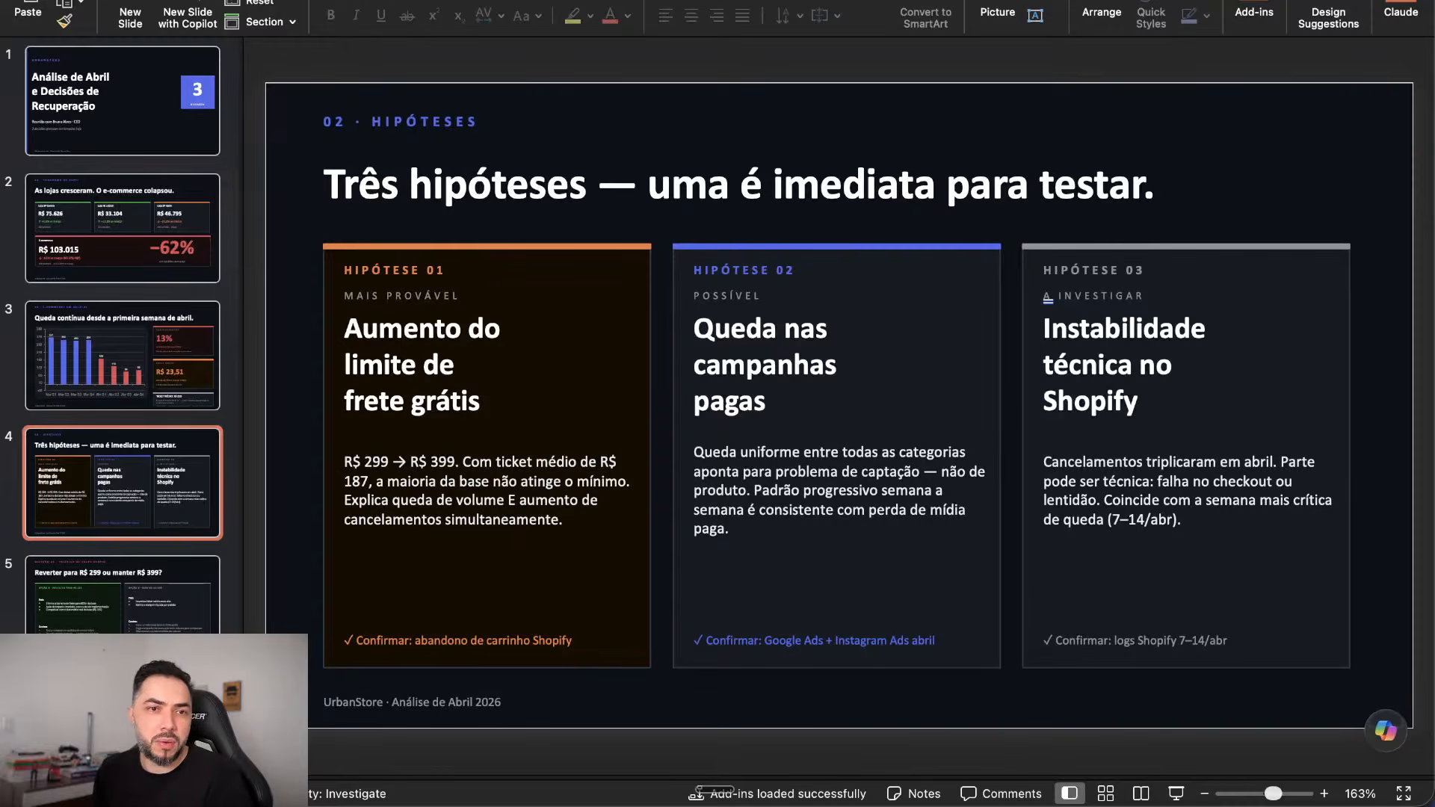
{"action": "left_click", "coordinate": [176, 361]}
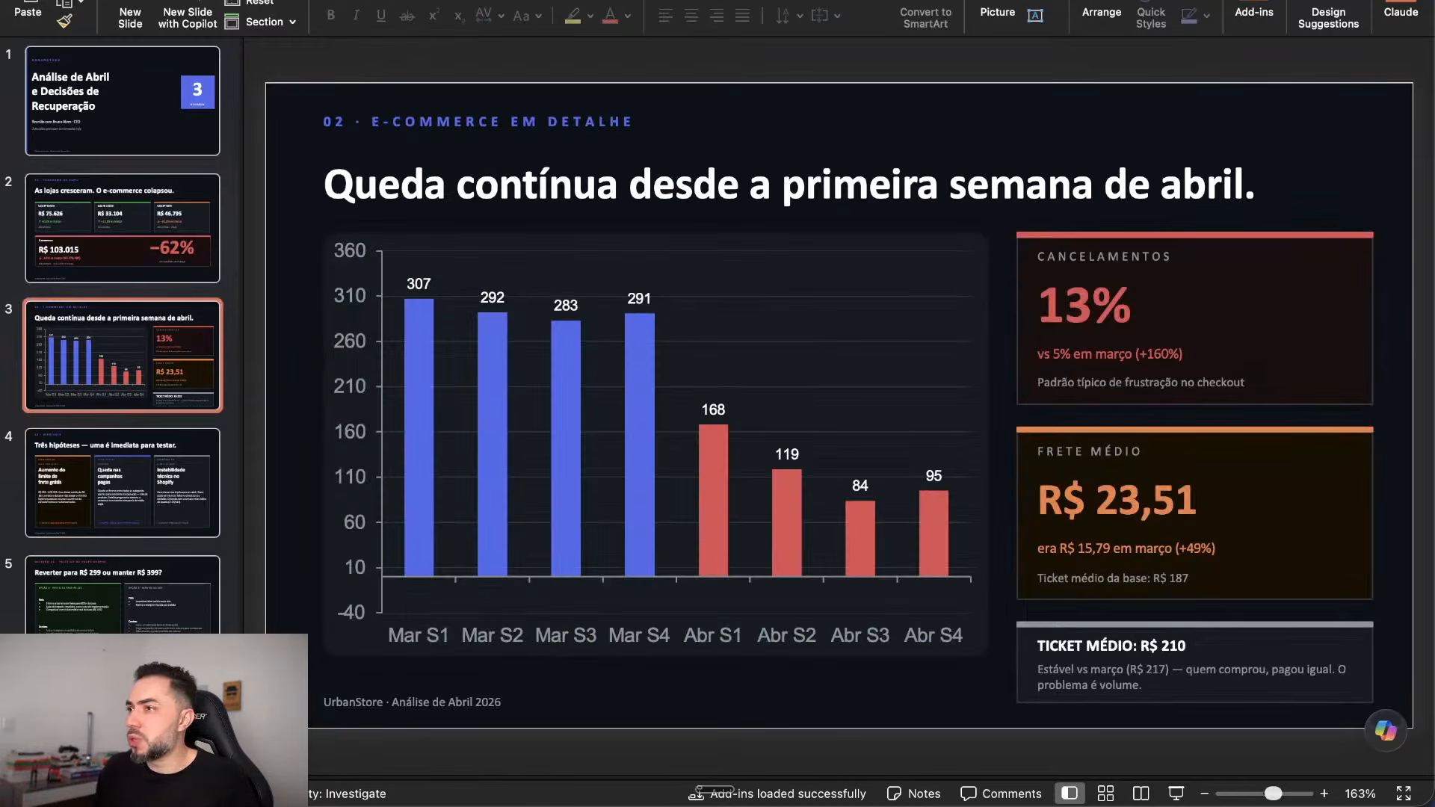
{"action": "key", "text": "Up"}
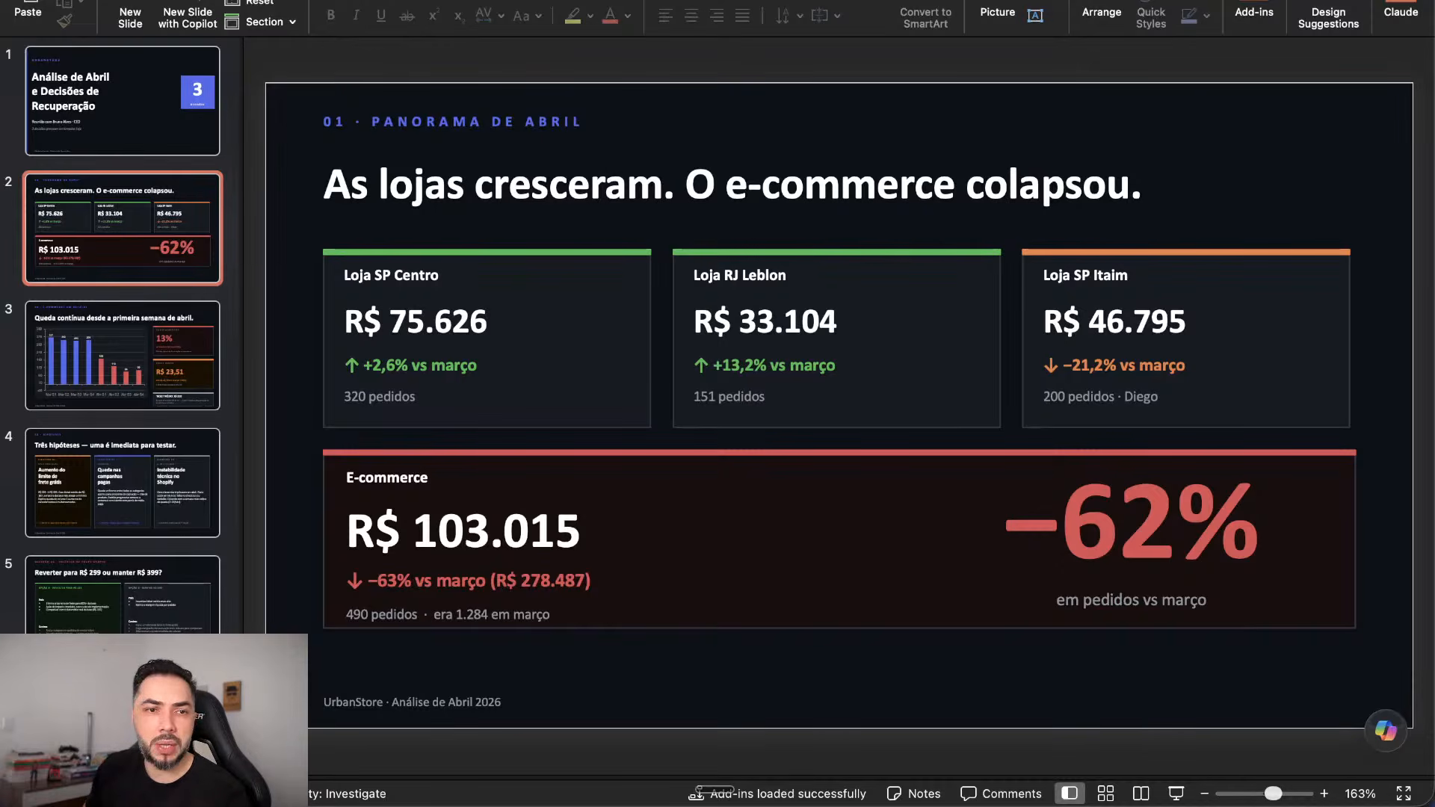
Step: Page through the bar-chart and Três hipóteses slides, then switch back to the browser
{"action": "key", "text": "Down"}
{"action": "key", "text": "Down"}
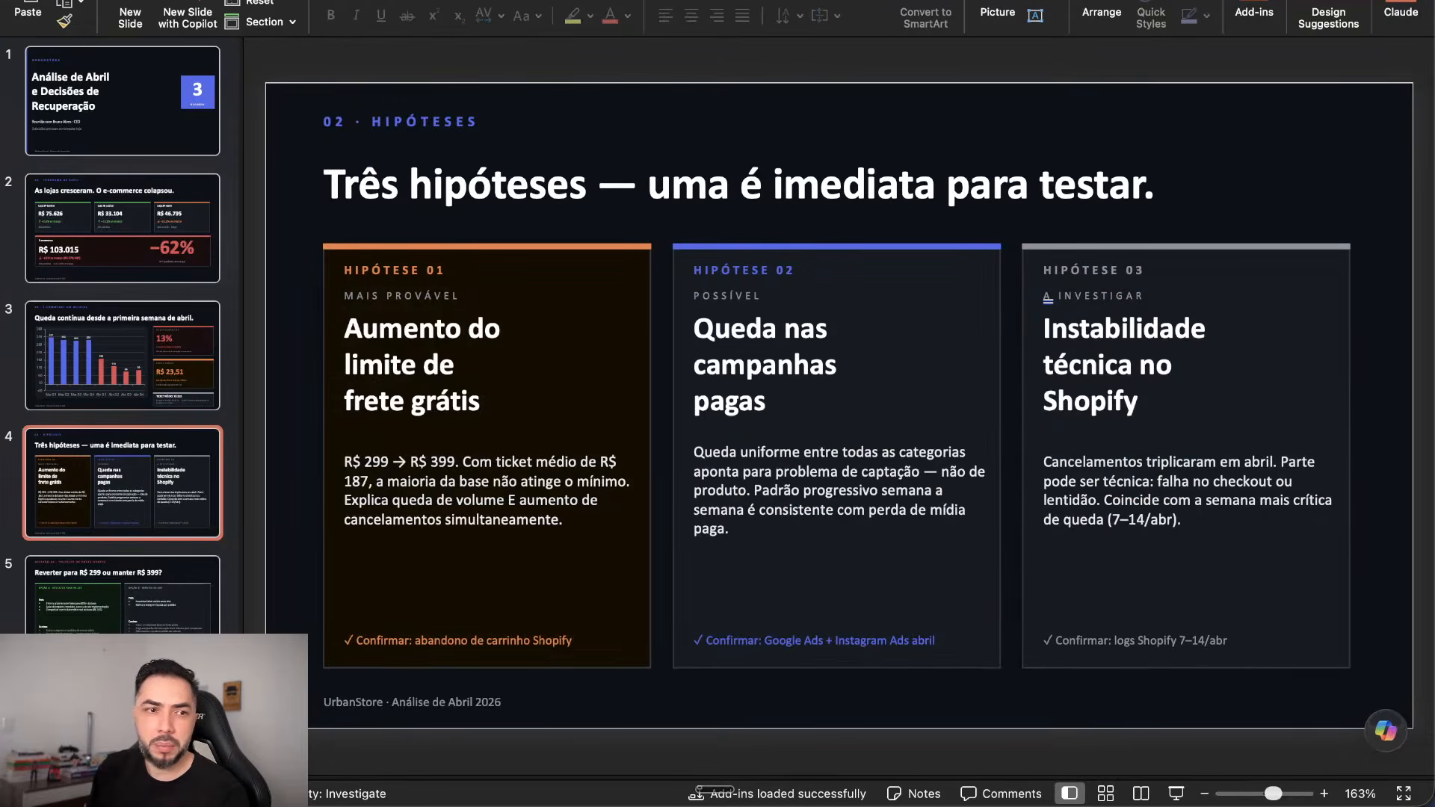
{"action": "key", "text": "Down"}
{"action": "key", "text": "Down"}
{"action": "key", "text": "Up"}
{"action": "key", "text": "Up"}
{"action": "key", "text": "Up"}
{"action": "key", "text": "Down"}
{"action": "key", "text": "Down"}
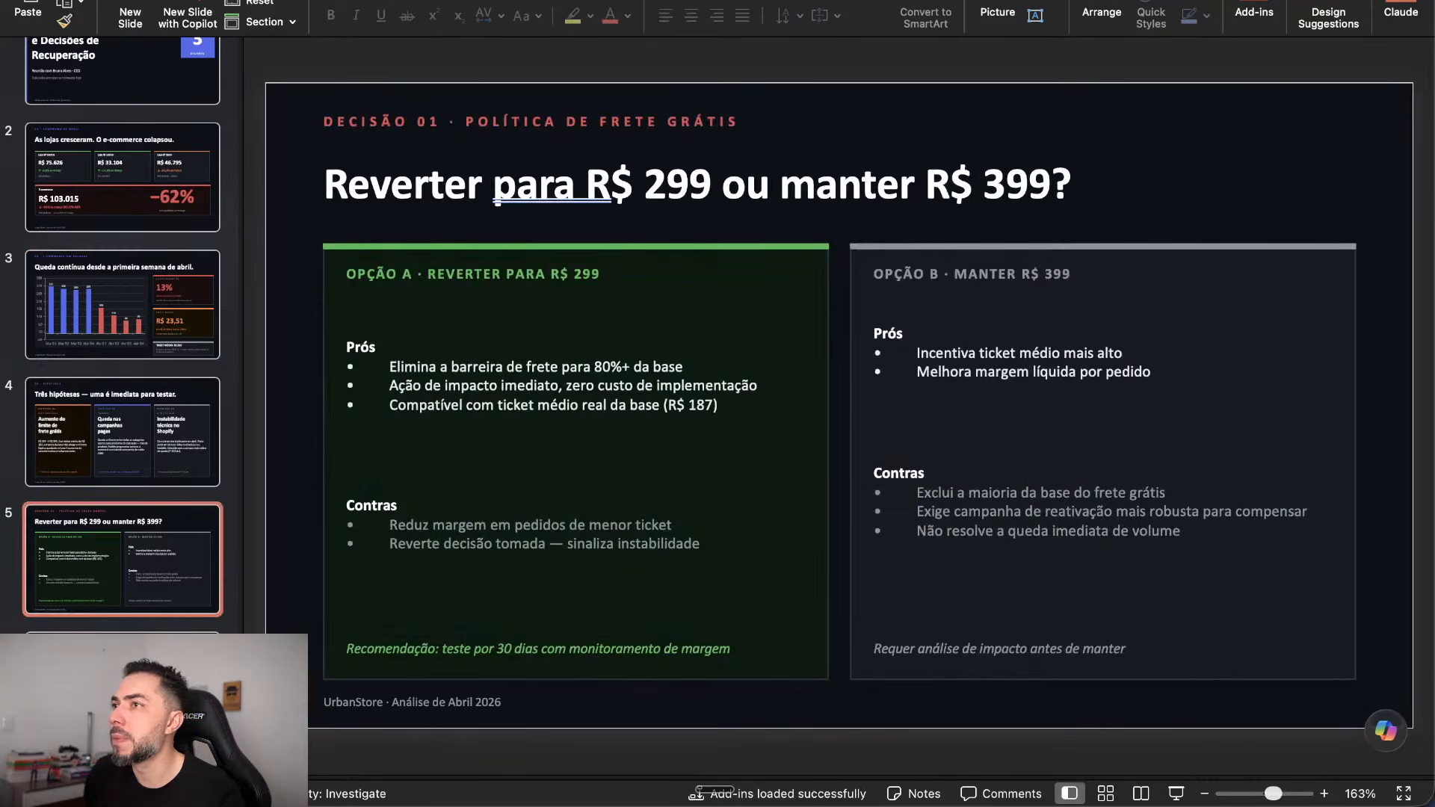
{"action": "key", "text": "super+Tab"}
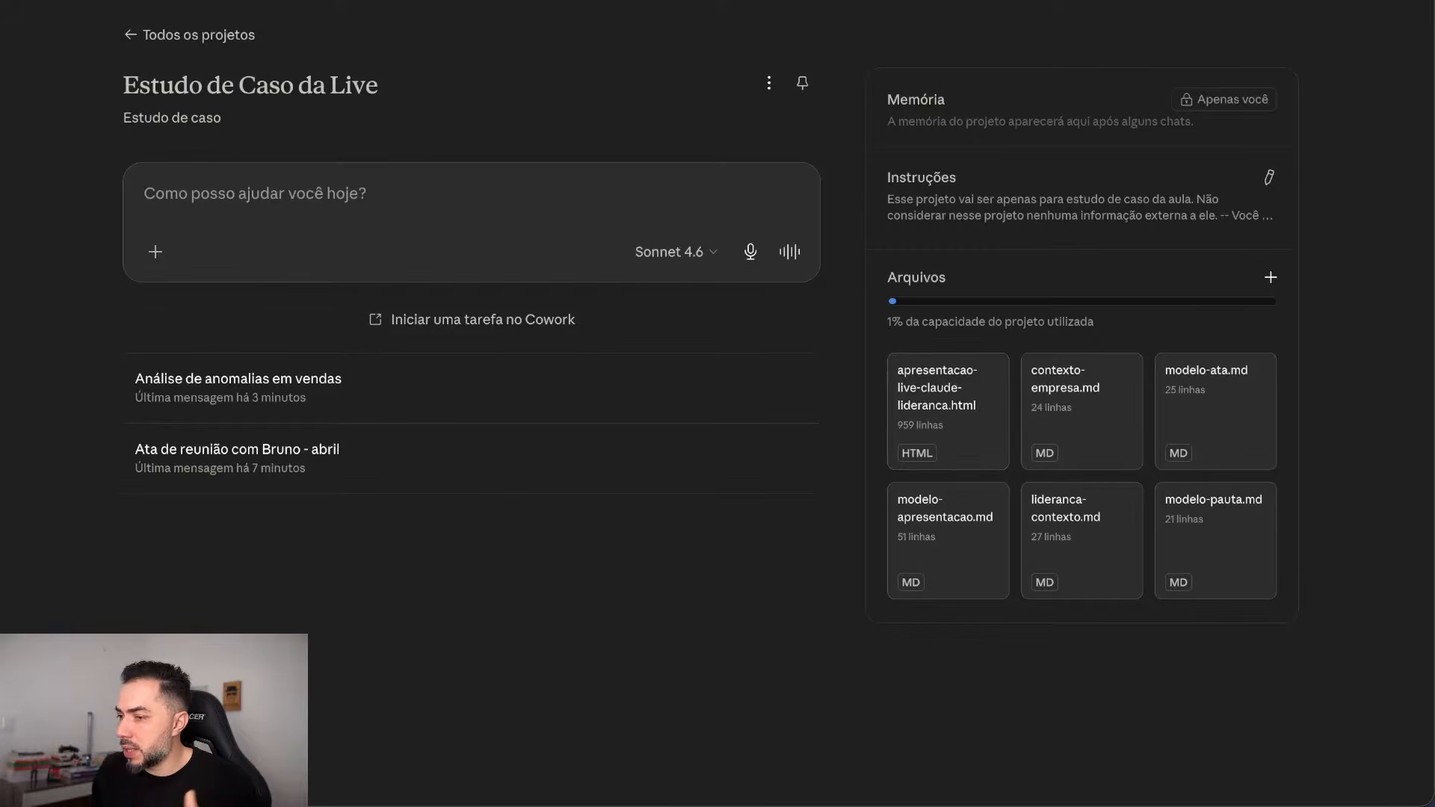
{"action": "key", "text": "ctrl+Tab"}
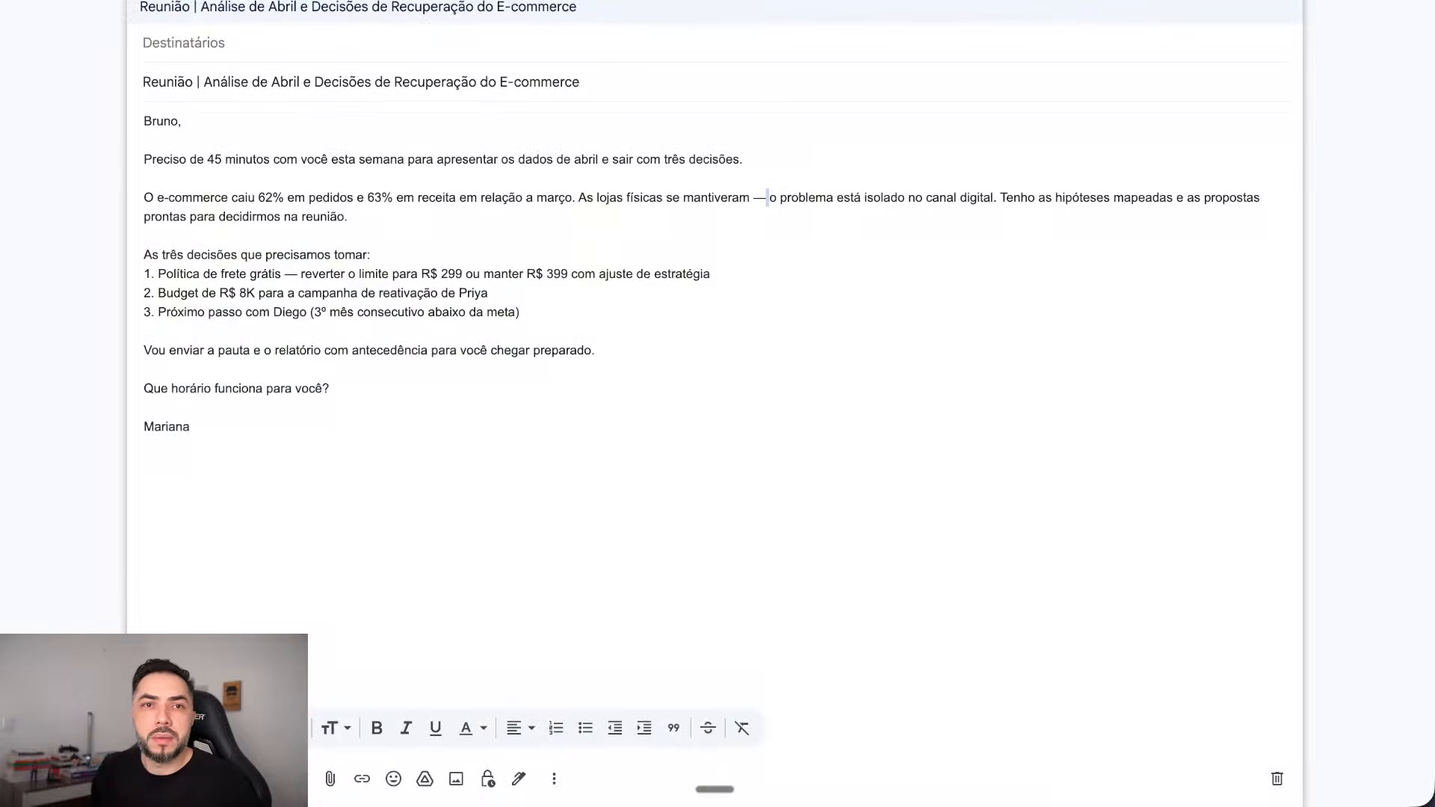
{"action": "key", "text": "ctrl+Tab"}
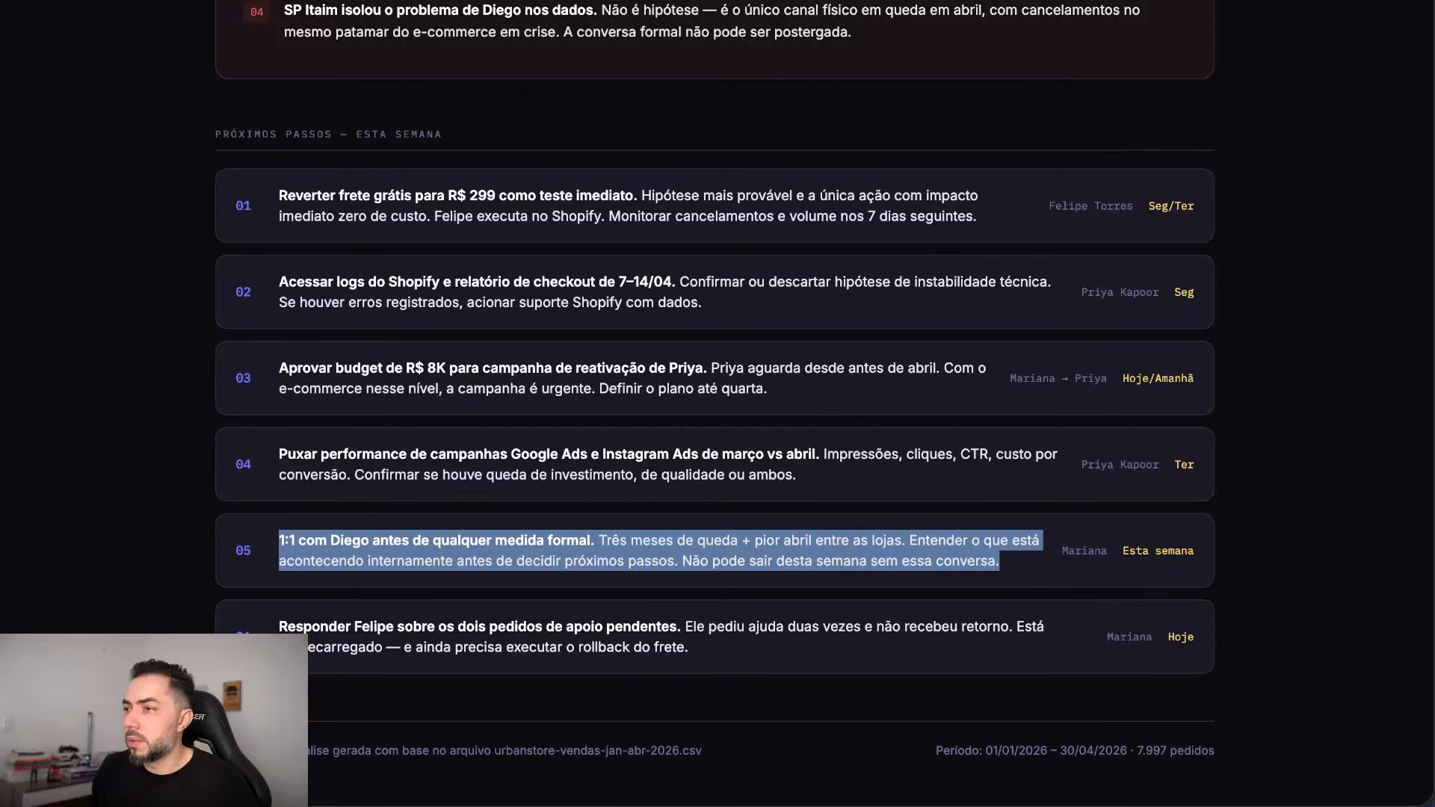
{"action": "key", "text": "ctrl+Tab"}
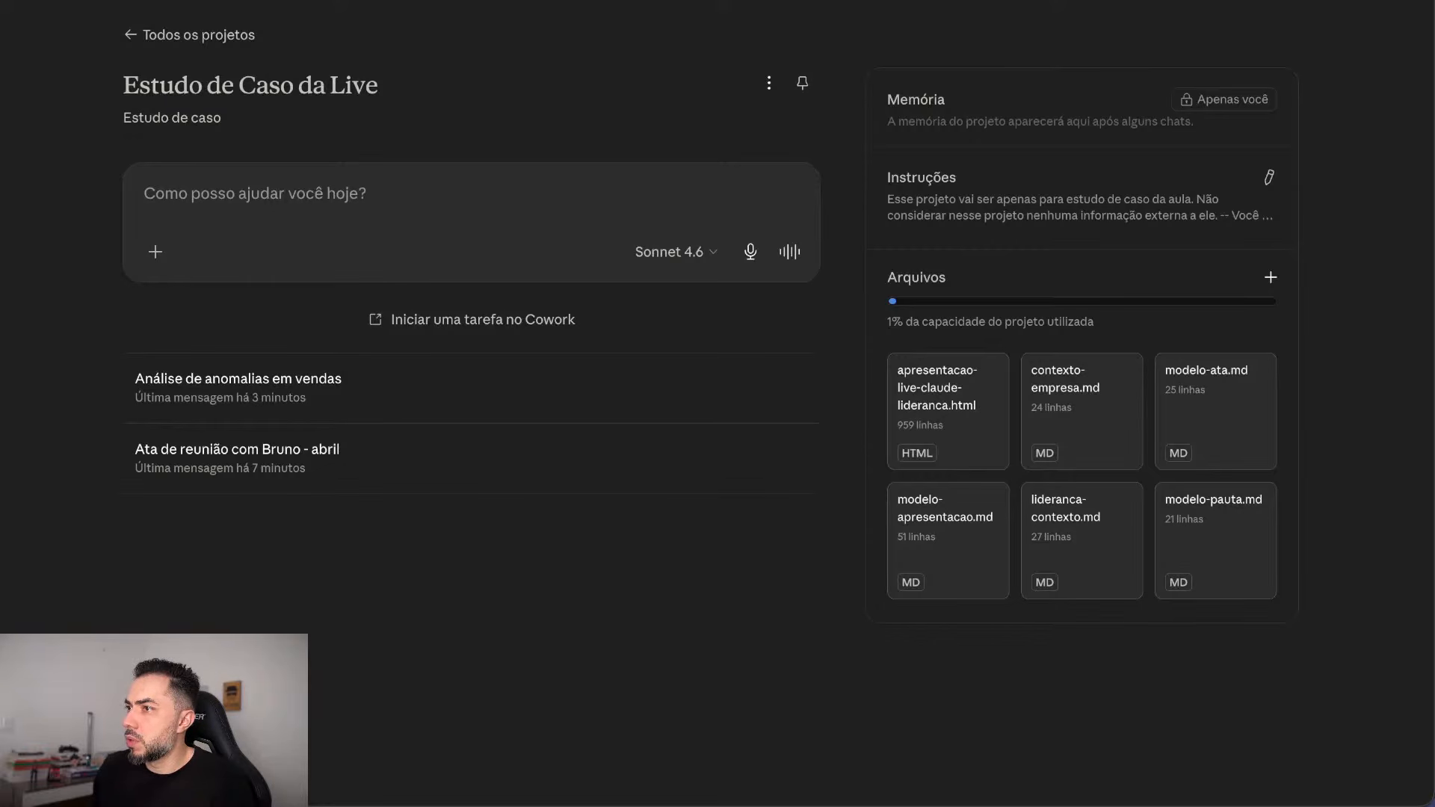
Step: Maximise the HTML presentation and advance through slides 05–14 to slide 15, Próximo passo
{"action": "left_click_drag", "start_coordinate": [1434, 1], "coordinate": [1068, 4]}
{"action": "double_click", "coordinate": [1069, 5]}
{"action": "key", "text": "Right"}
{"action": "key", "text": "Right"}
{"action": "key", "text": "Right"}
{"action": "key", "text": "Right"}
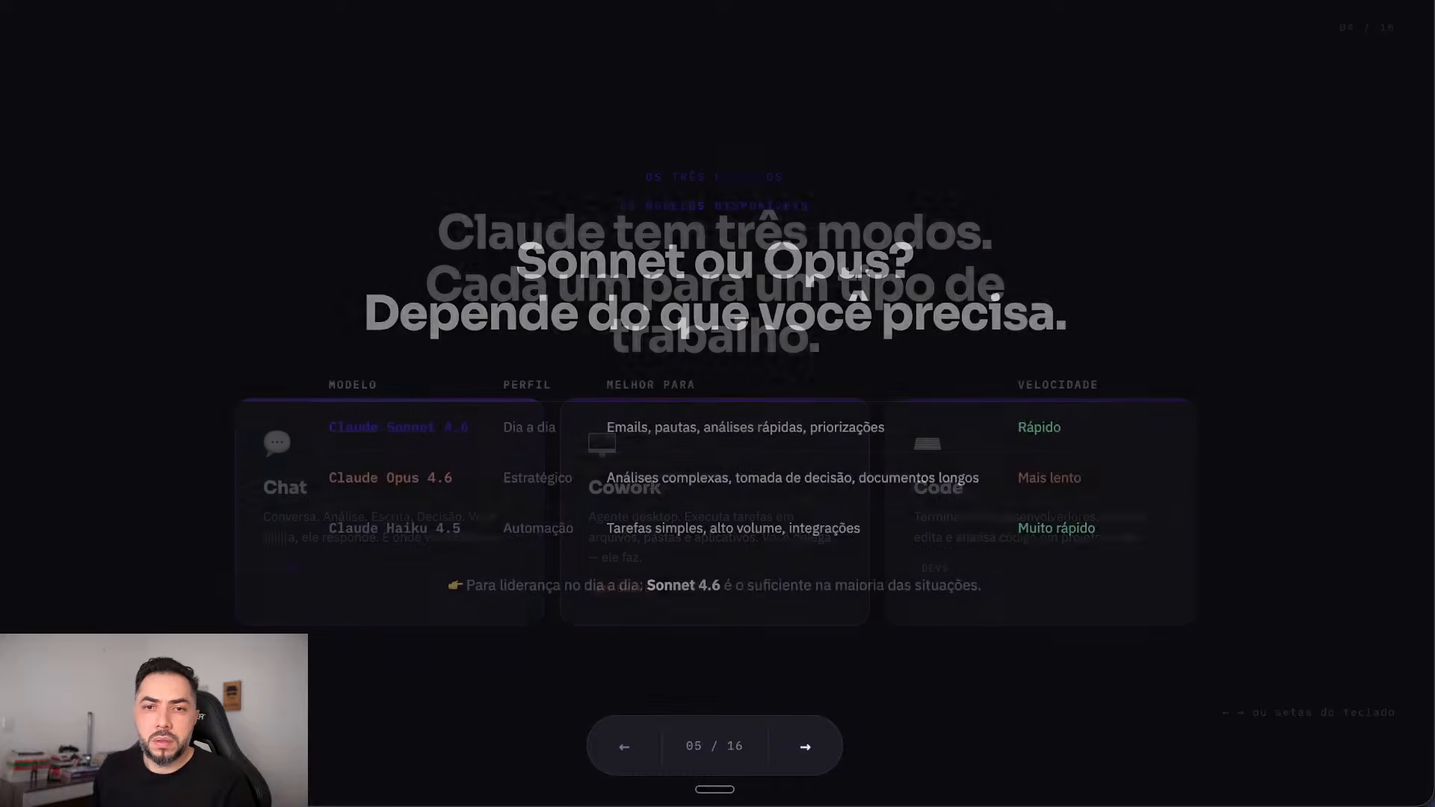
{"action": "key", "text": "Right"}
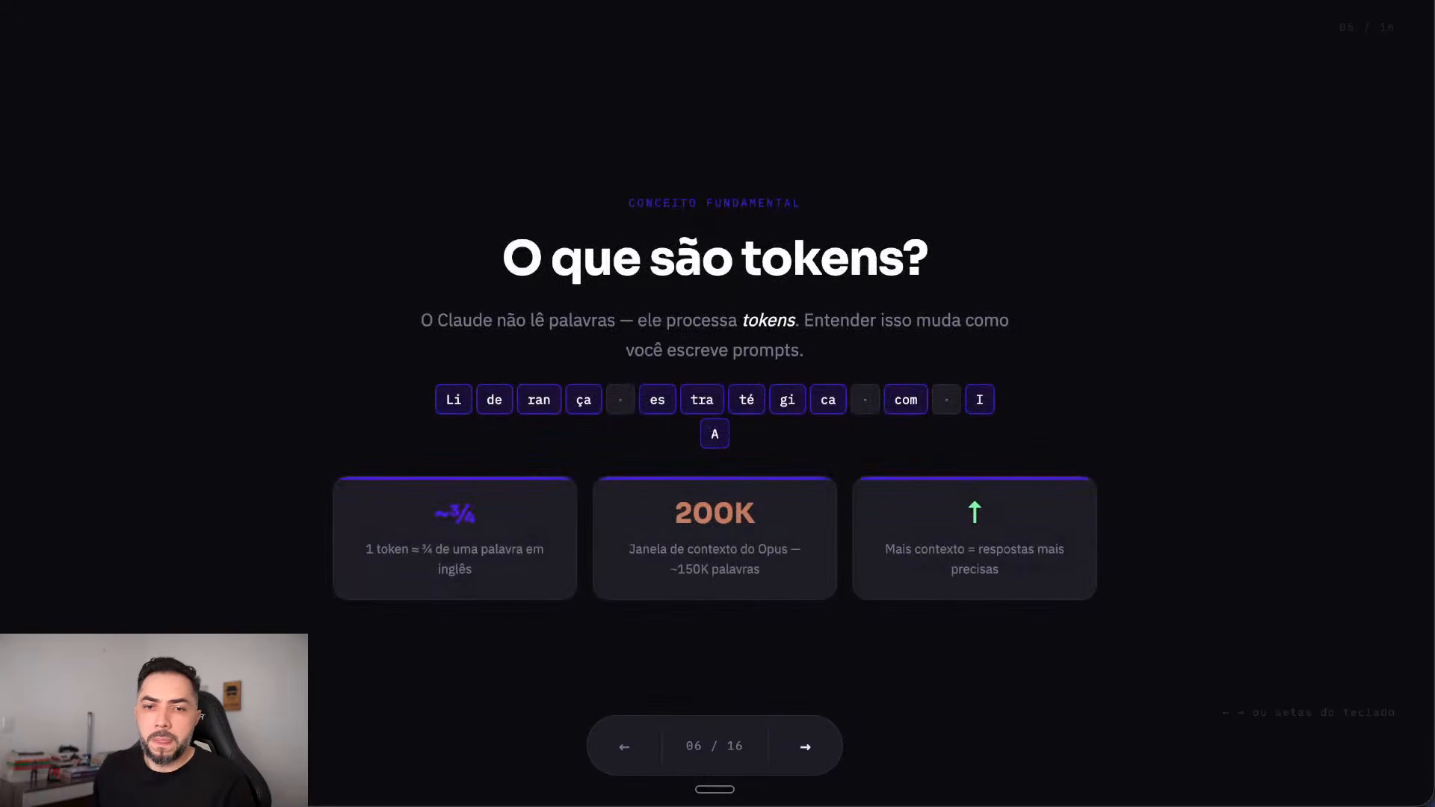
{"action": "key", "text": "Right"}
{"action": "key", "text": "Right"}
{"action": "key", "text": "Right"}
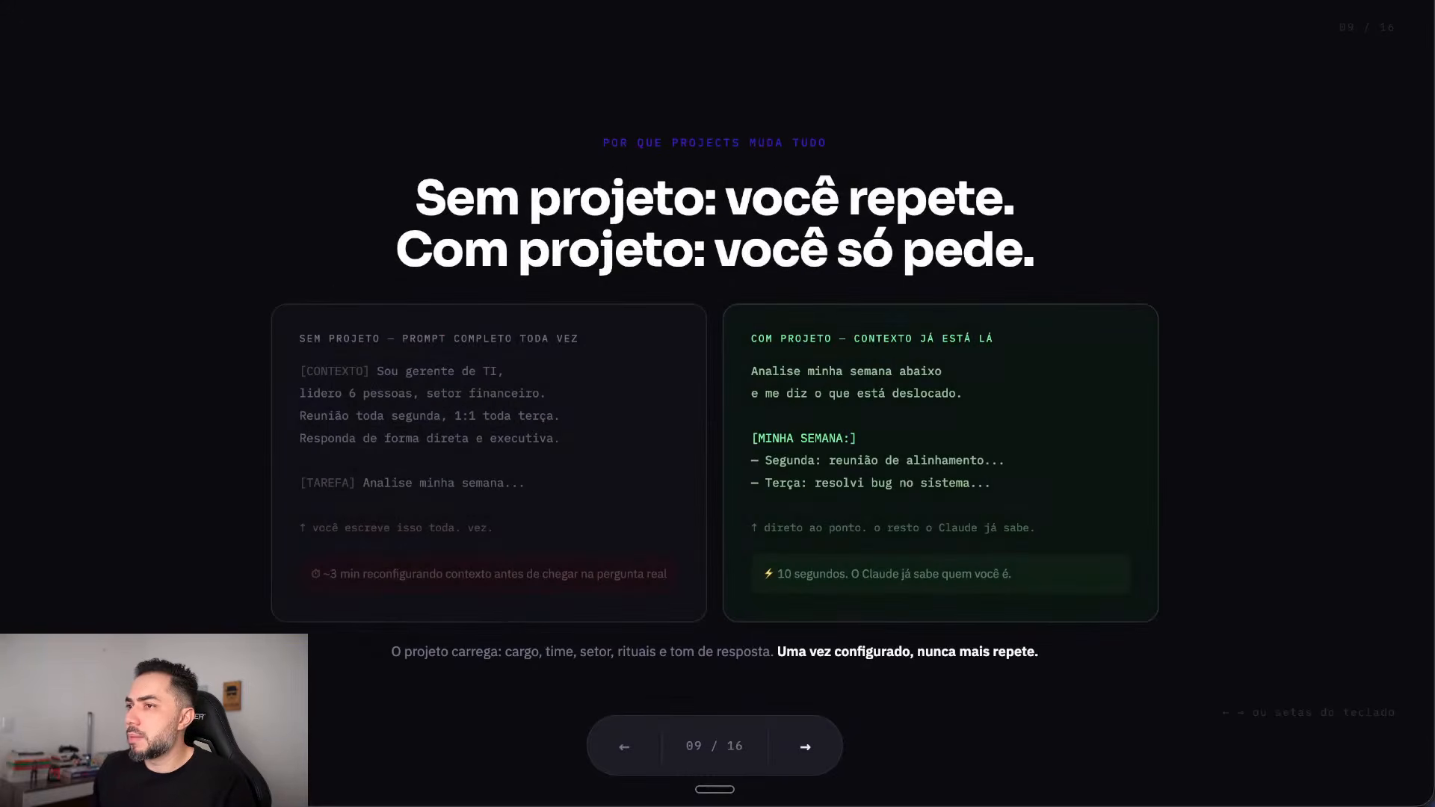
{"action": "key", "text": "Right"}
{"action": "key", "text": "Right"}
{"action": "key", "text": "Right"}
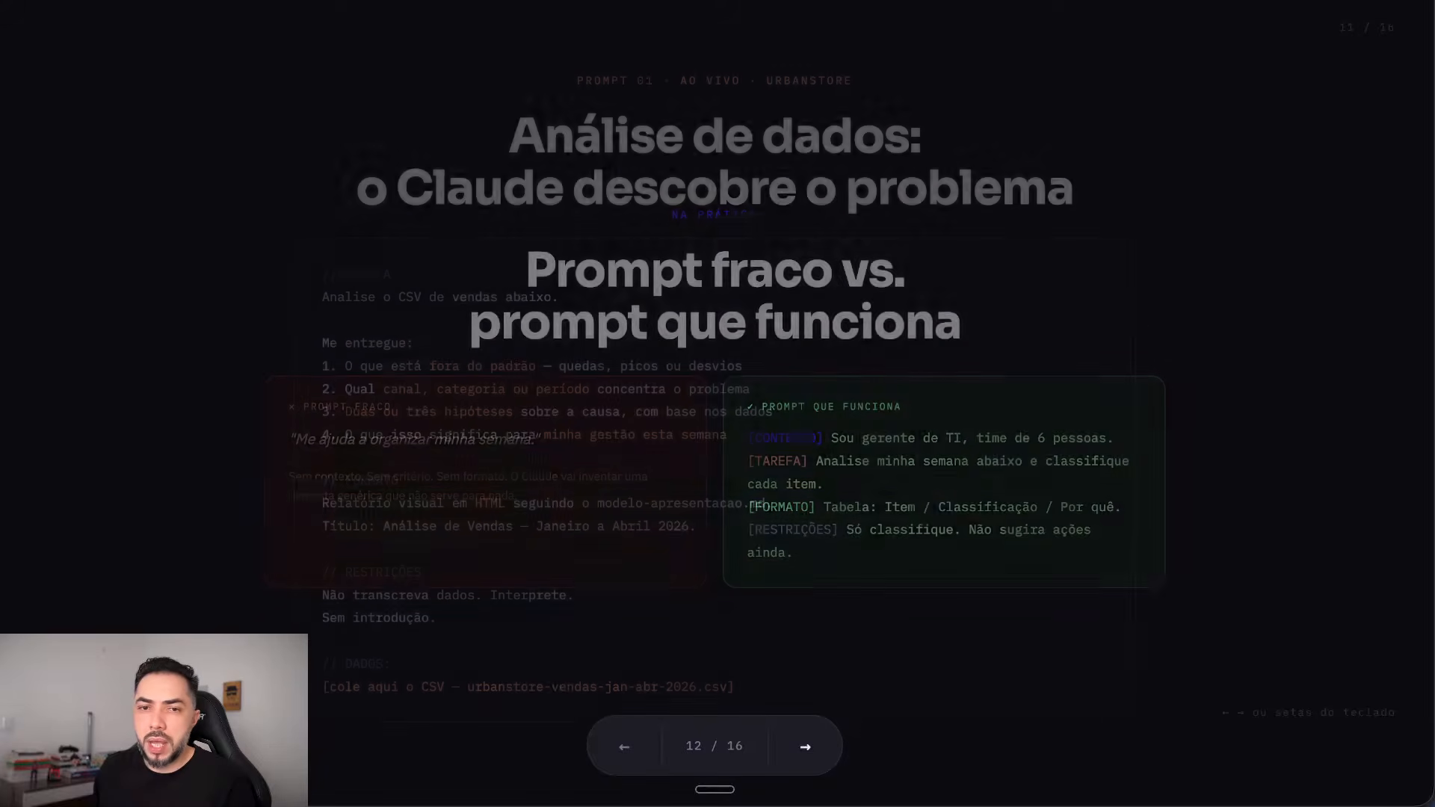
{"action": "key", "text": "Right"}
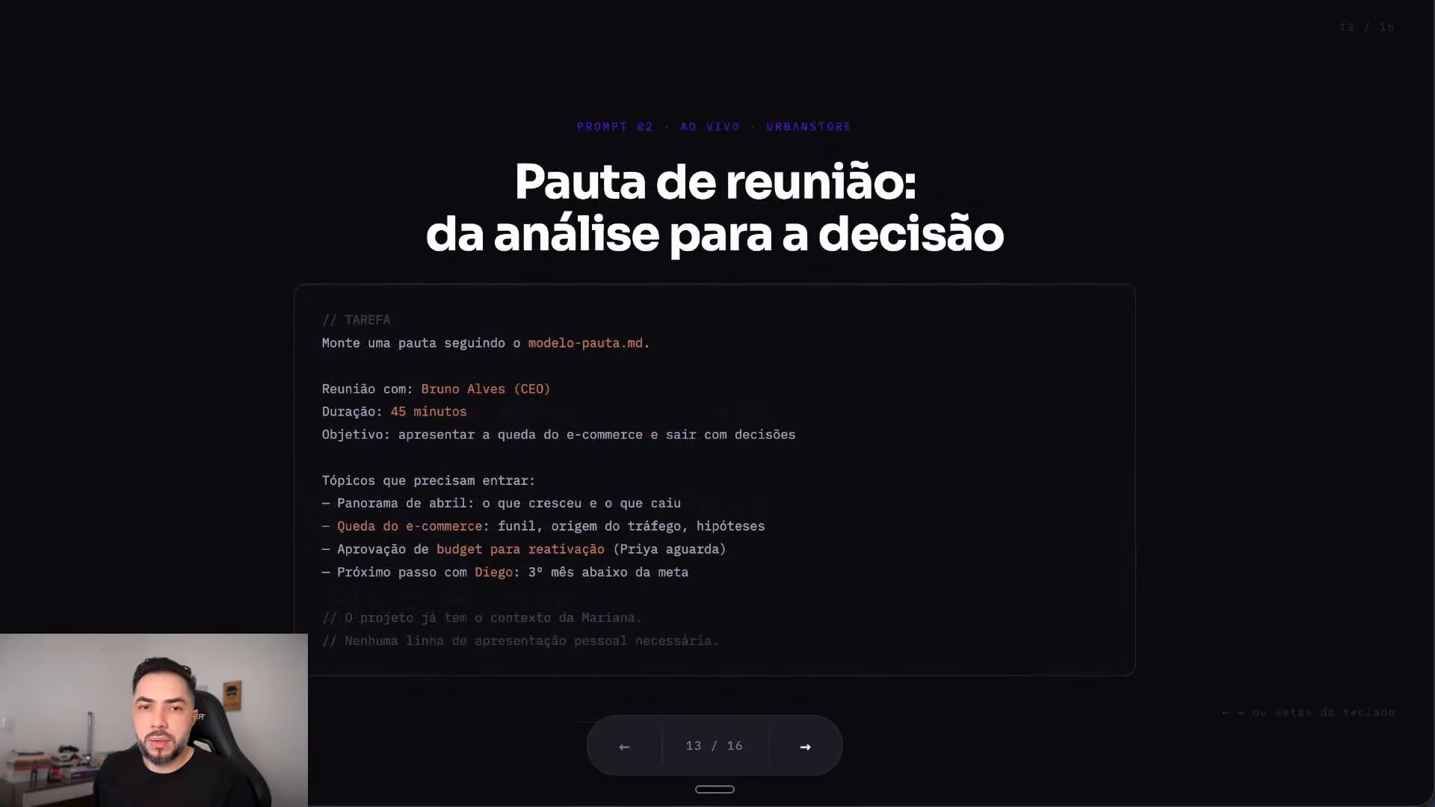
{"action": "key", "text": "Left"}
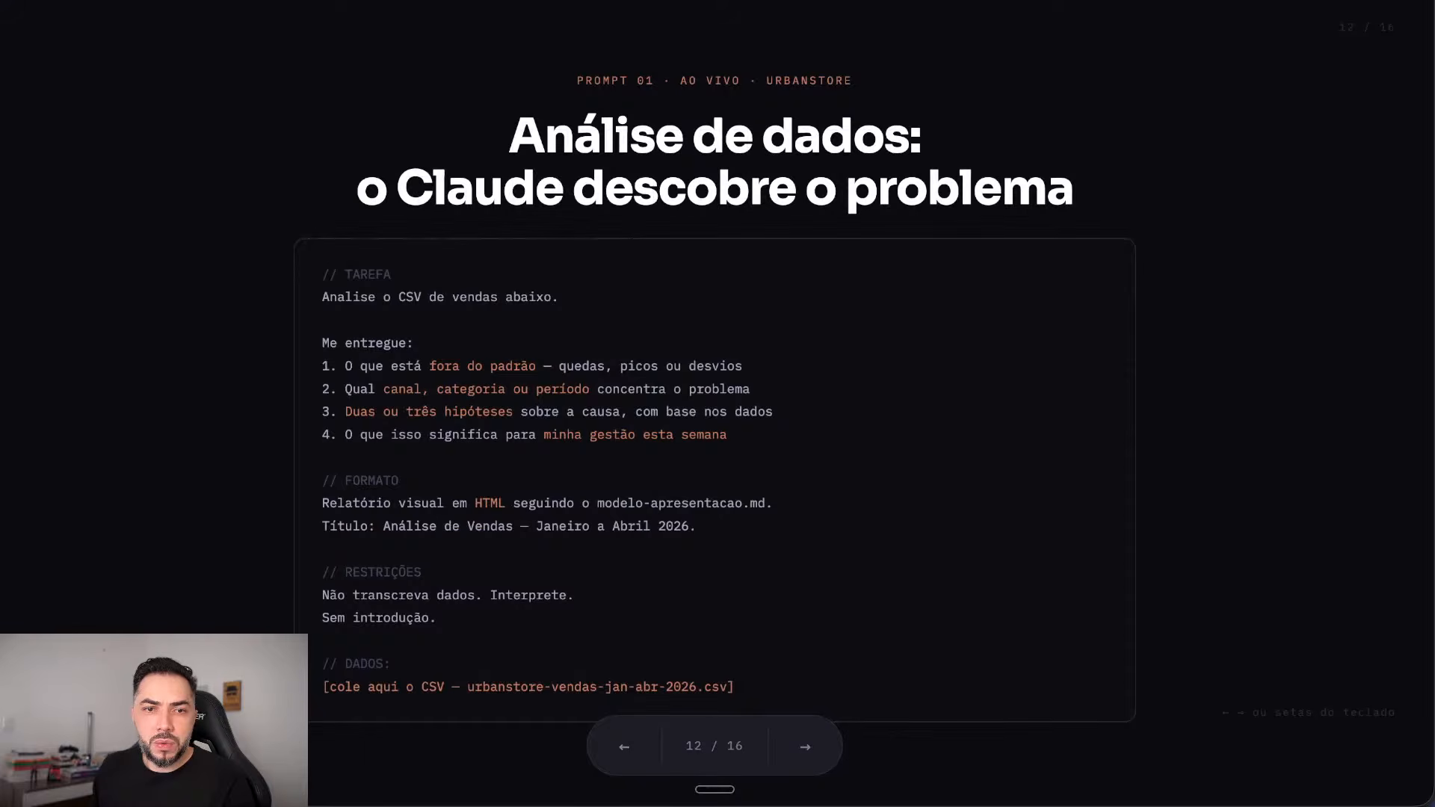
{"action": "key", "text": "Right"}
{"action": "key", "text": "Right"}
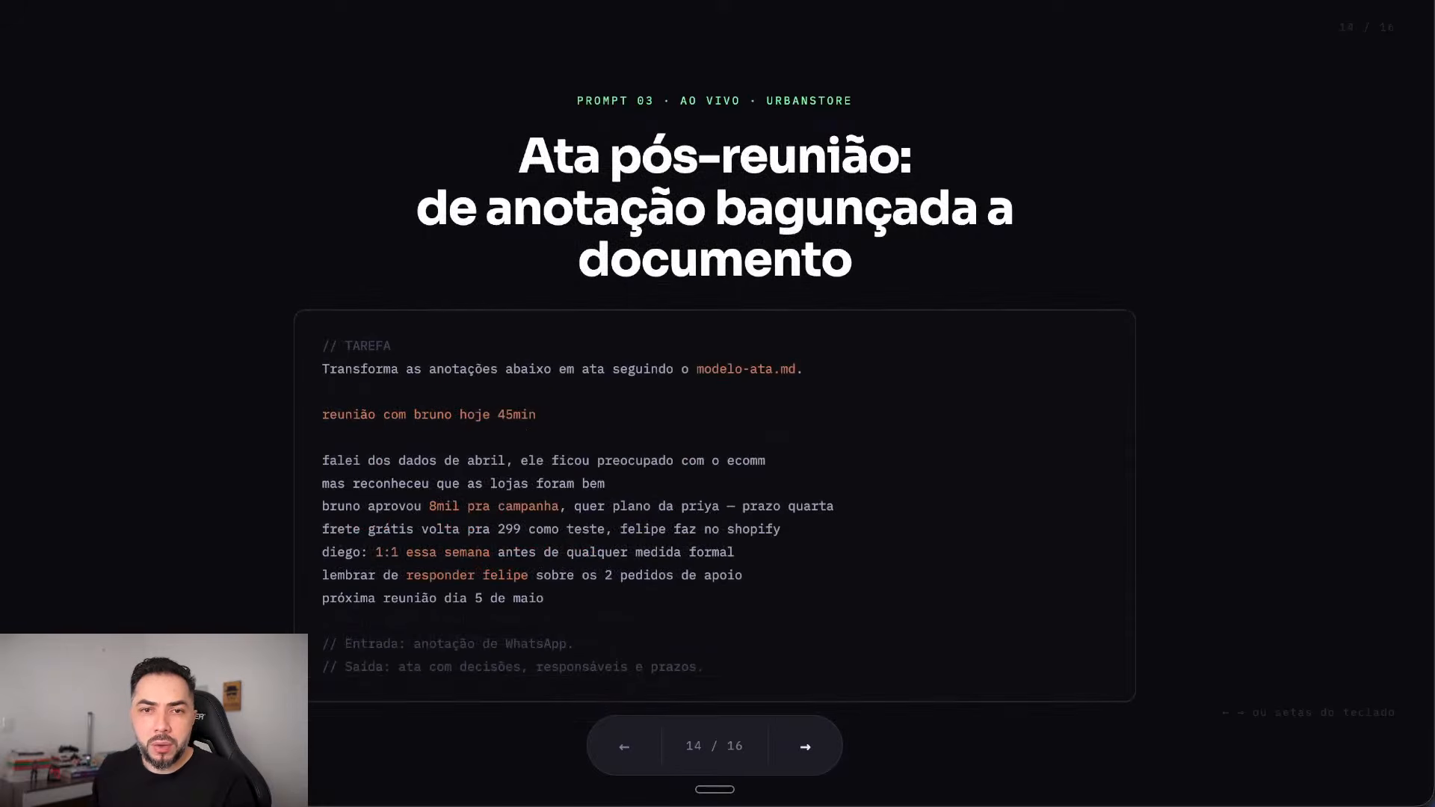
{"action": "key", "text": "Right"}
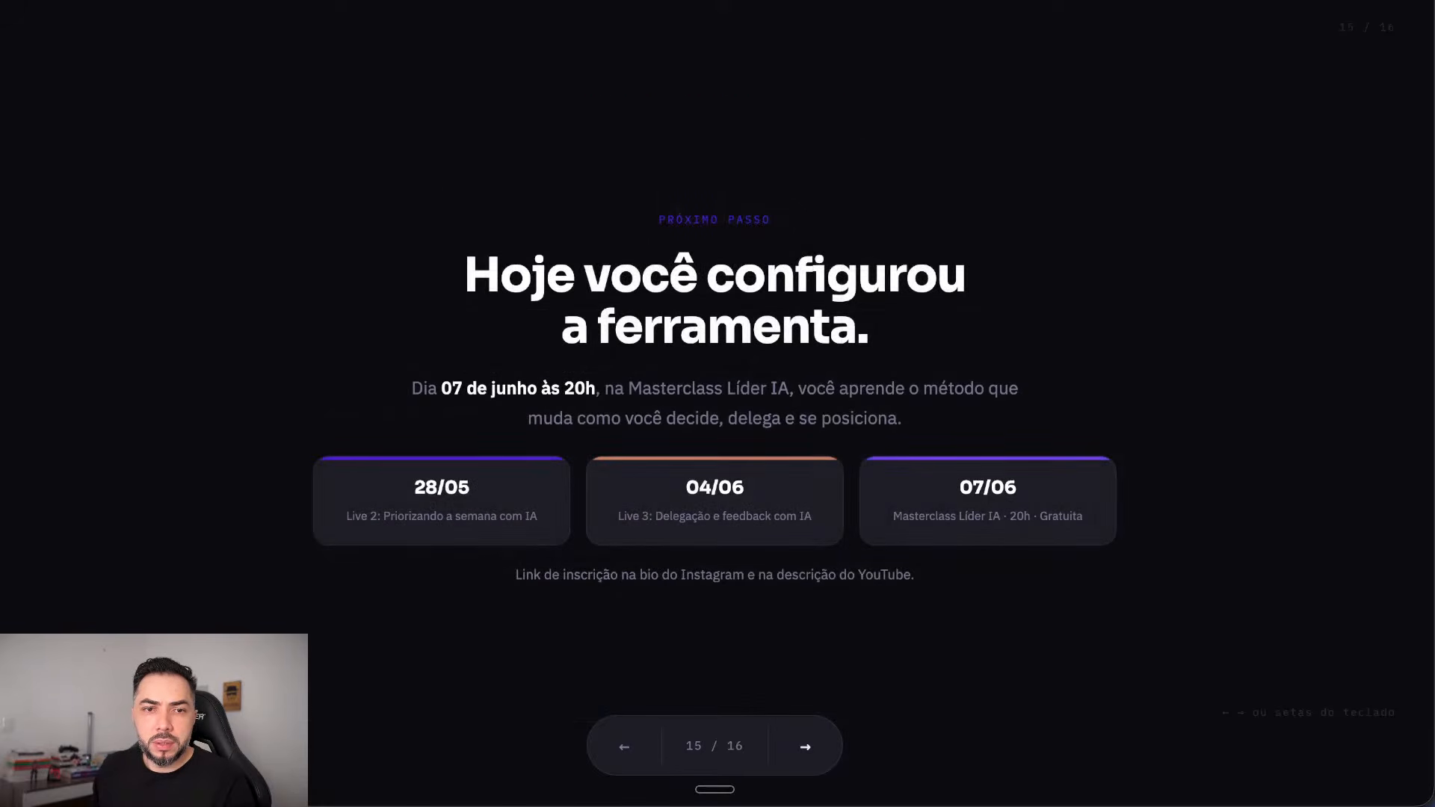